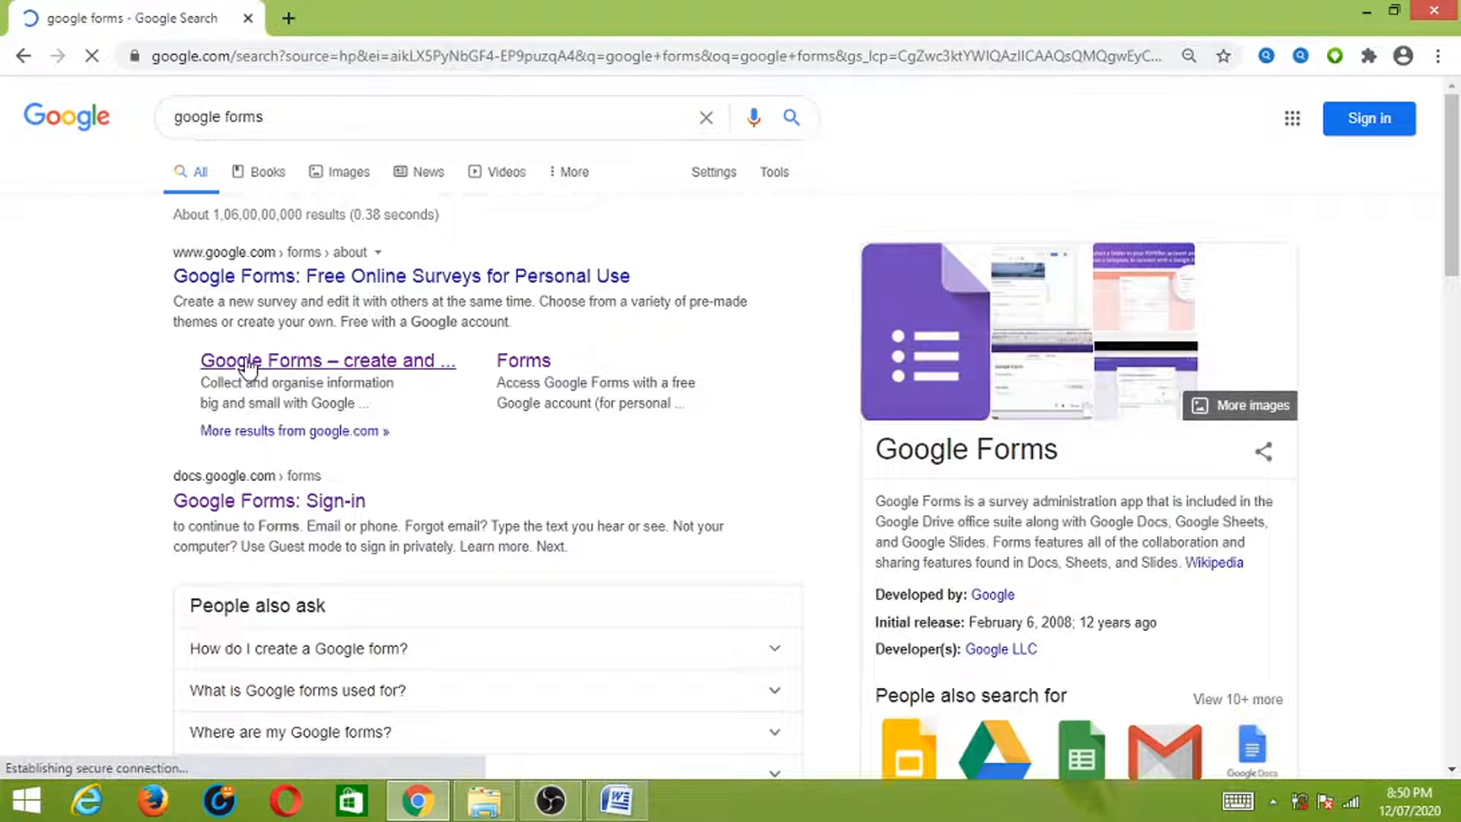
- Open the official Google Forms overview page from the 'google forms' search results
{"action": "left_click", "coordinate": [253, 373]}
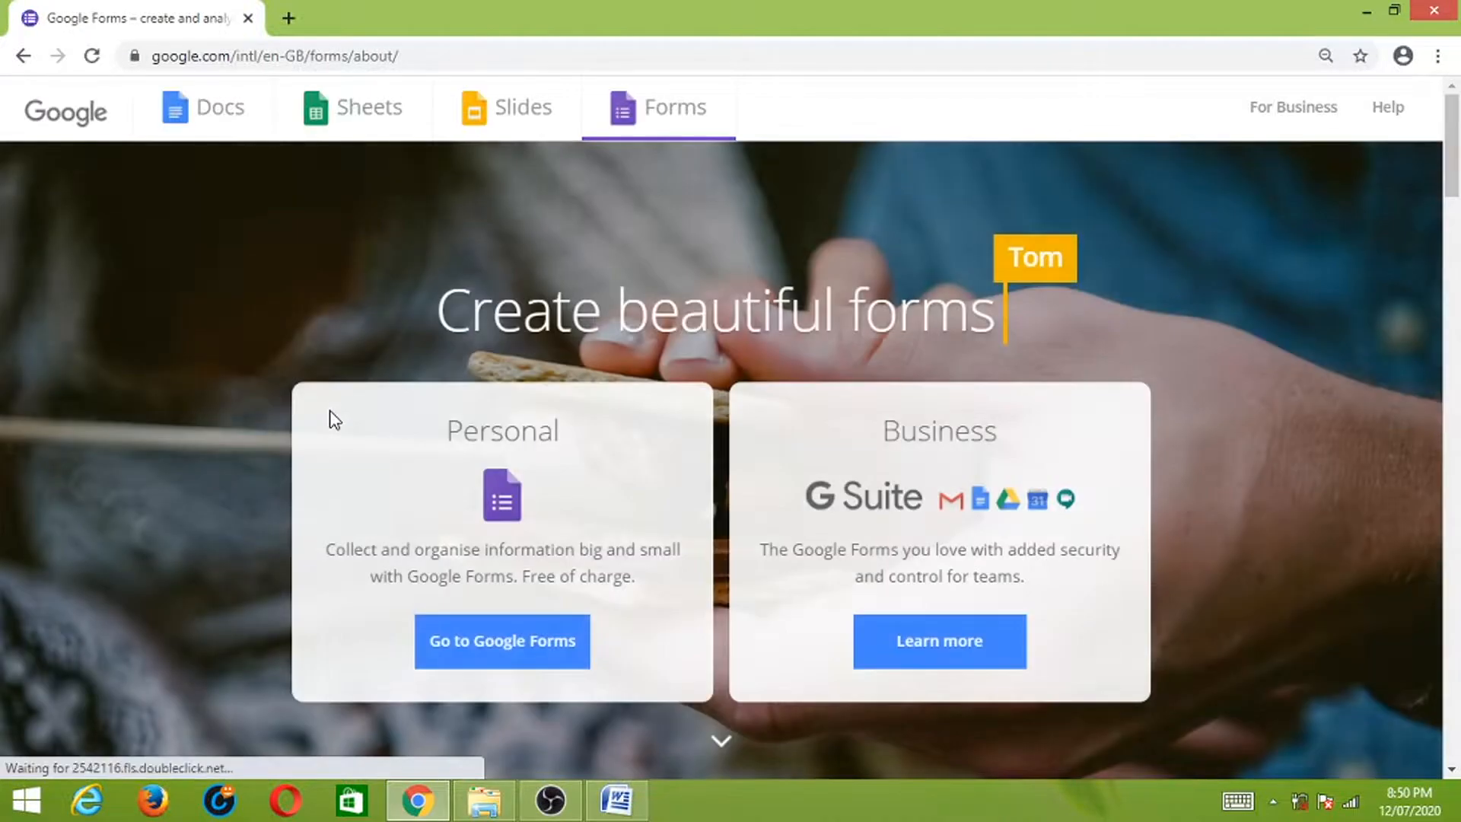
- Choose Go to Google Forms under the Personal option to reach sign-in
{"action": "left_click", "coordinate": [515, 647]}
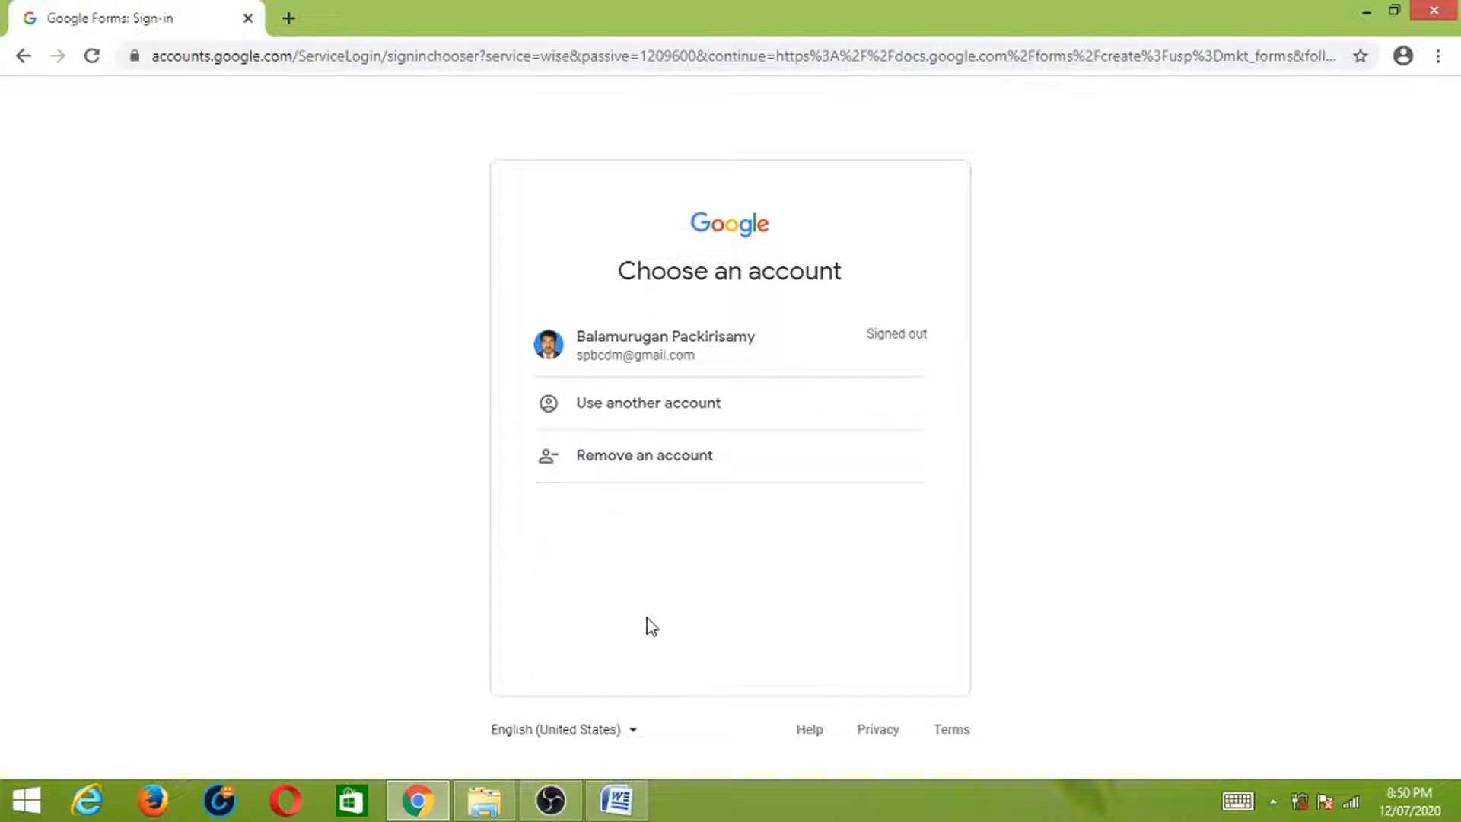
- Sign in with the saved account and its password to get a blank Untitled form
{"action": "left_click", "coordinate": [707, 341]}
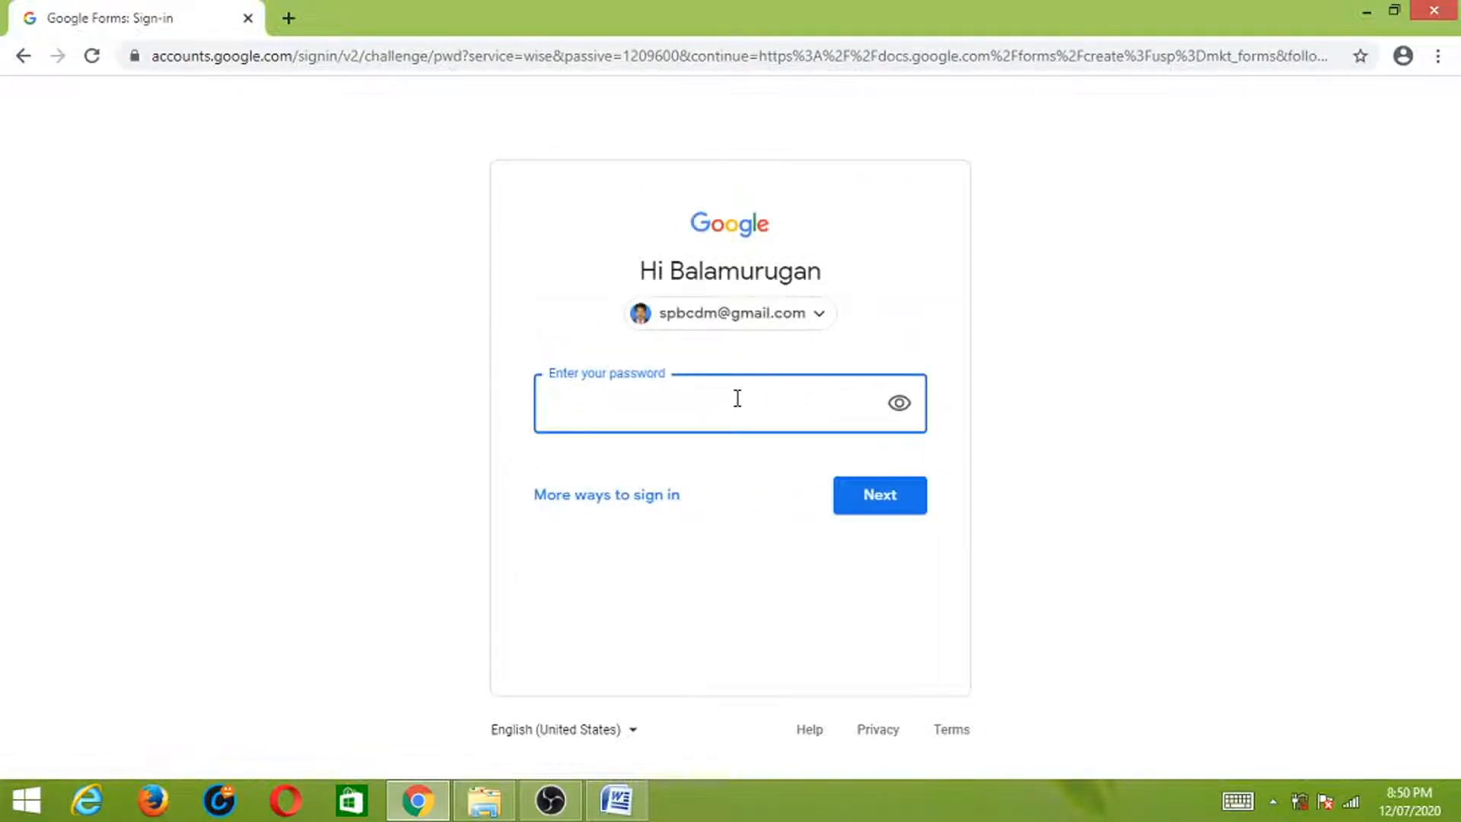
{"action": "type", "text": "*****"}
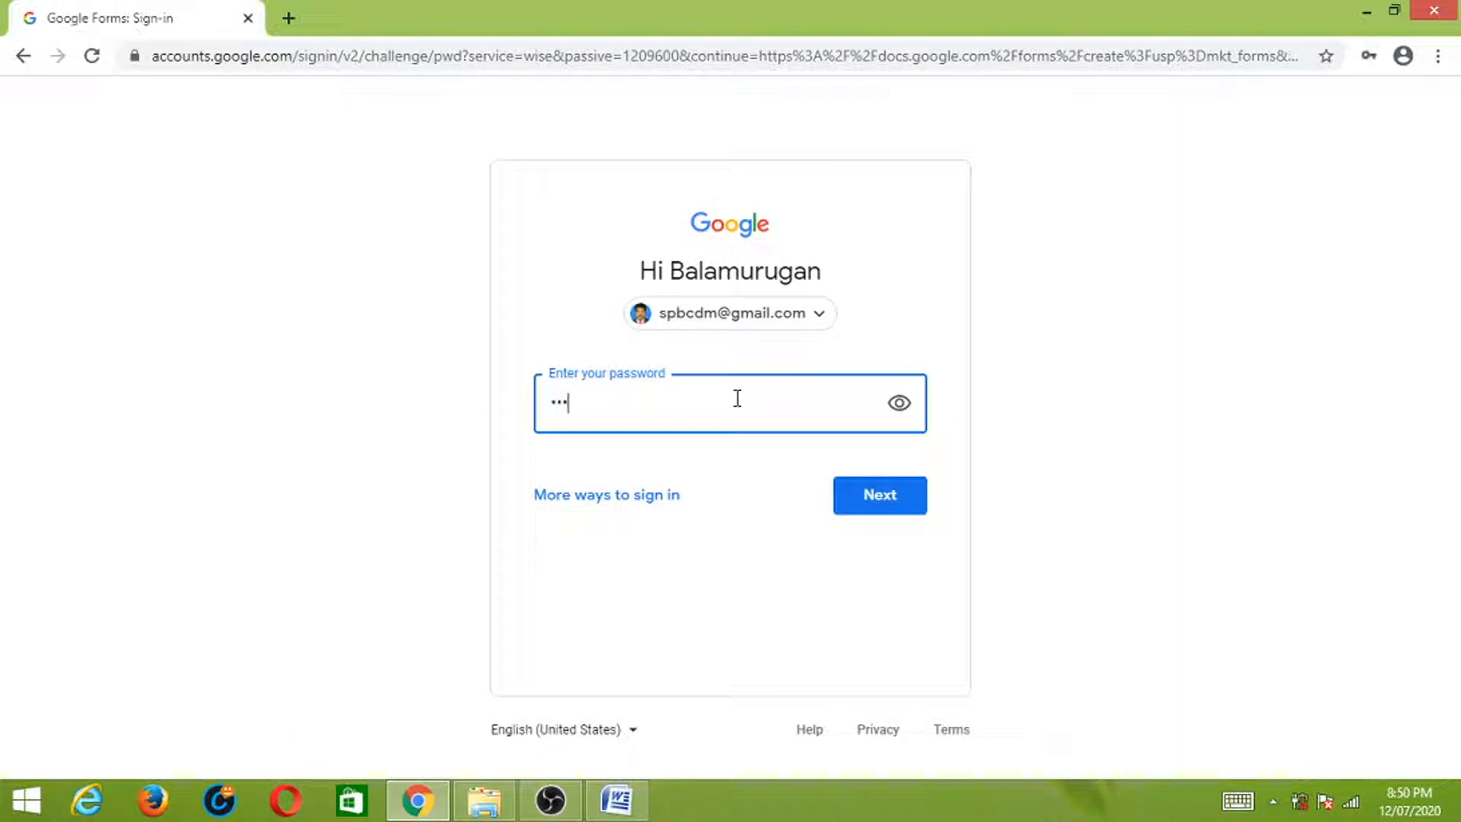
{"action": "type", "text": "***"}
{"action": "key", "text": "Return"}
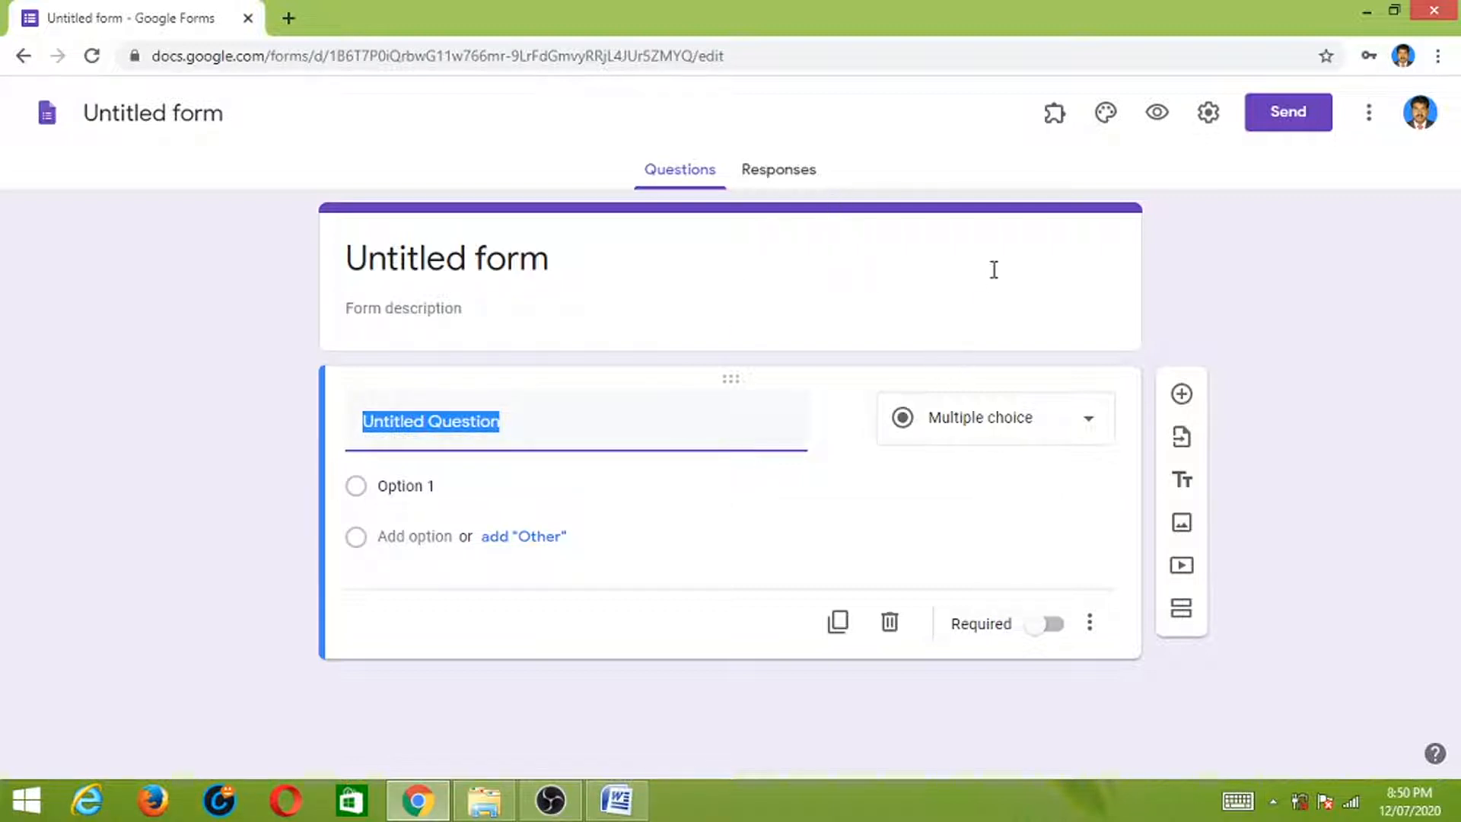
- In the form settings, turn on email address collection and the Presentation progress bar
{"action": "left_click", "coordinate": [1209, 114]}
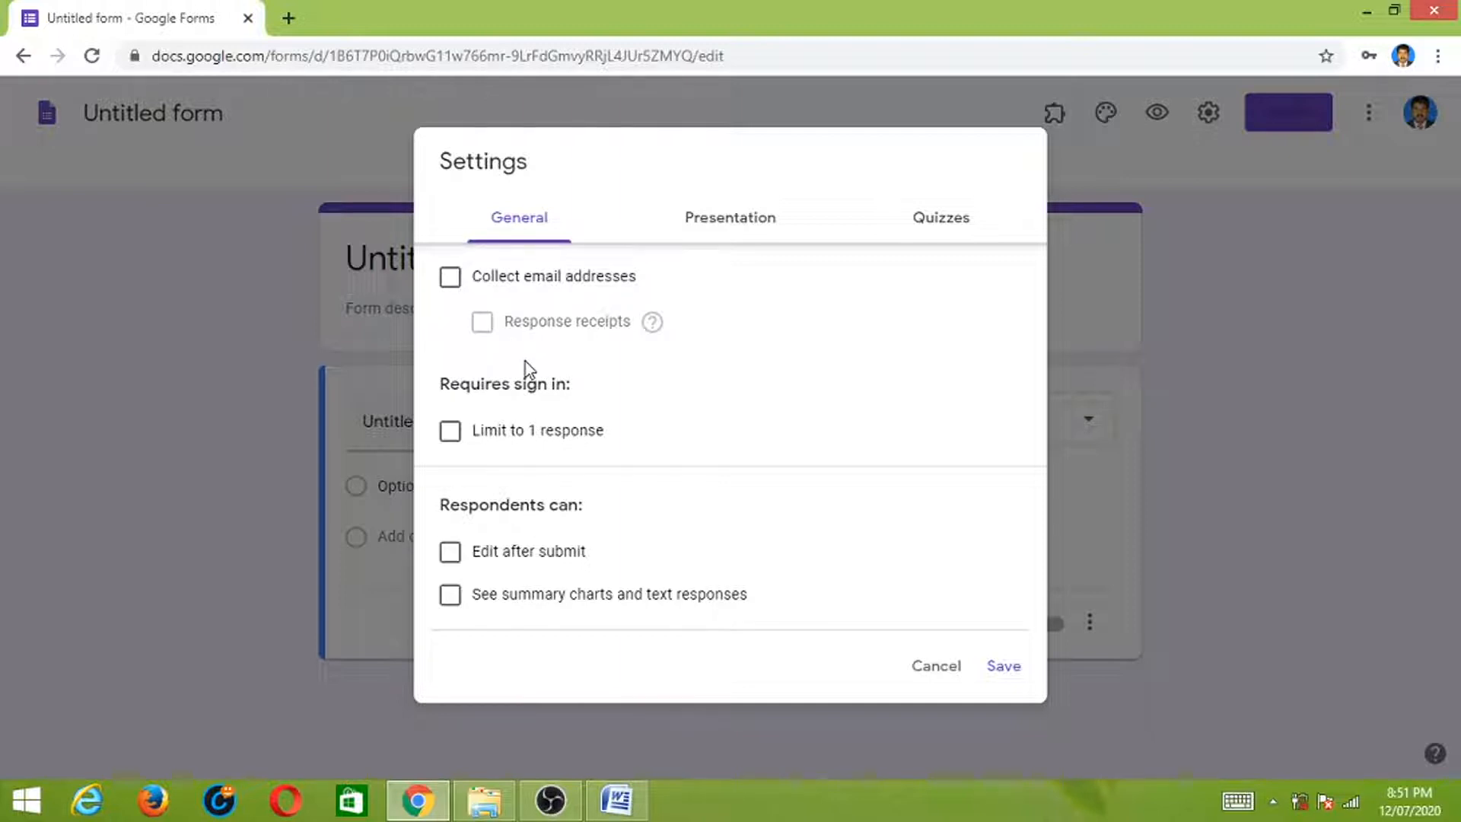
{"action": "left_click", "coordinate": [450, 283]}
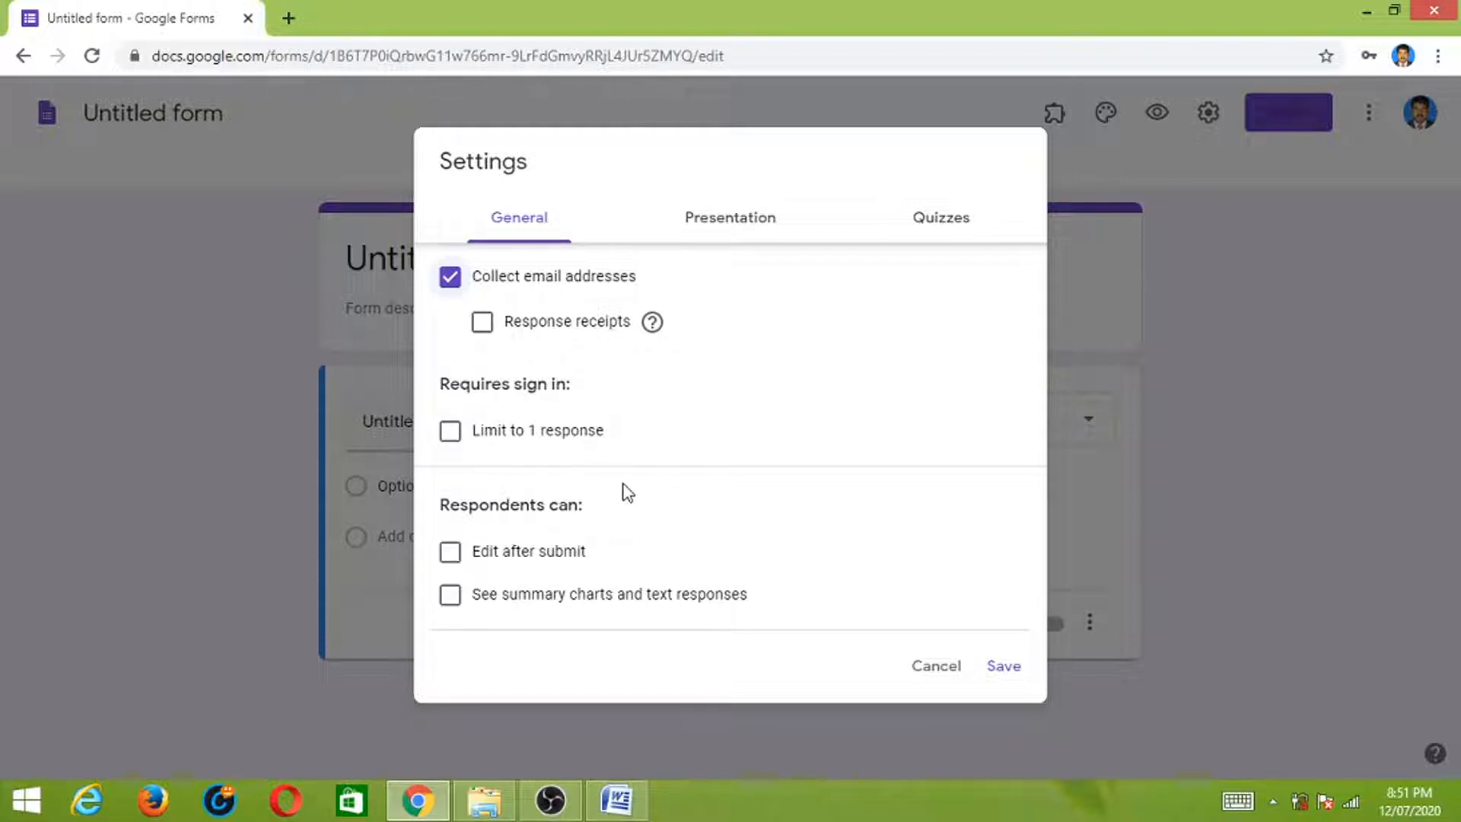
{"action": "left_click", "coordinate": [752, 226]}
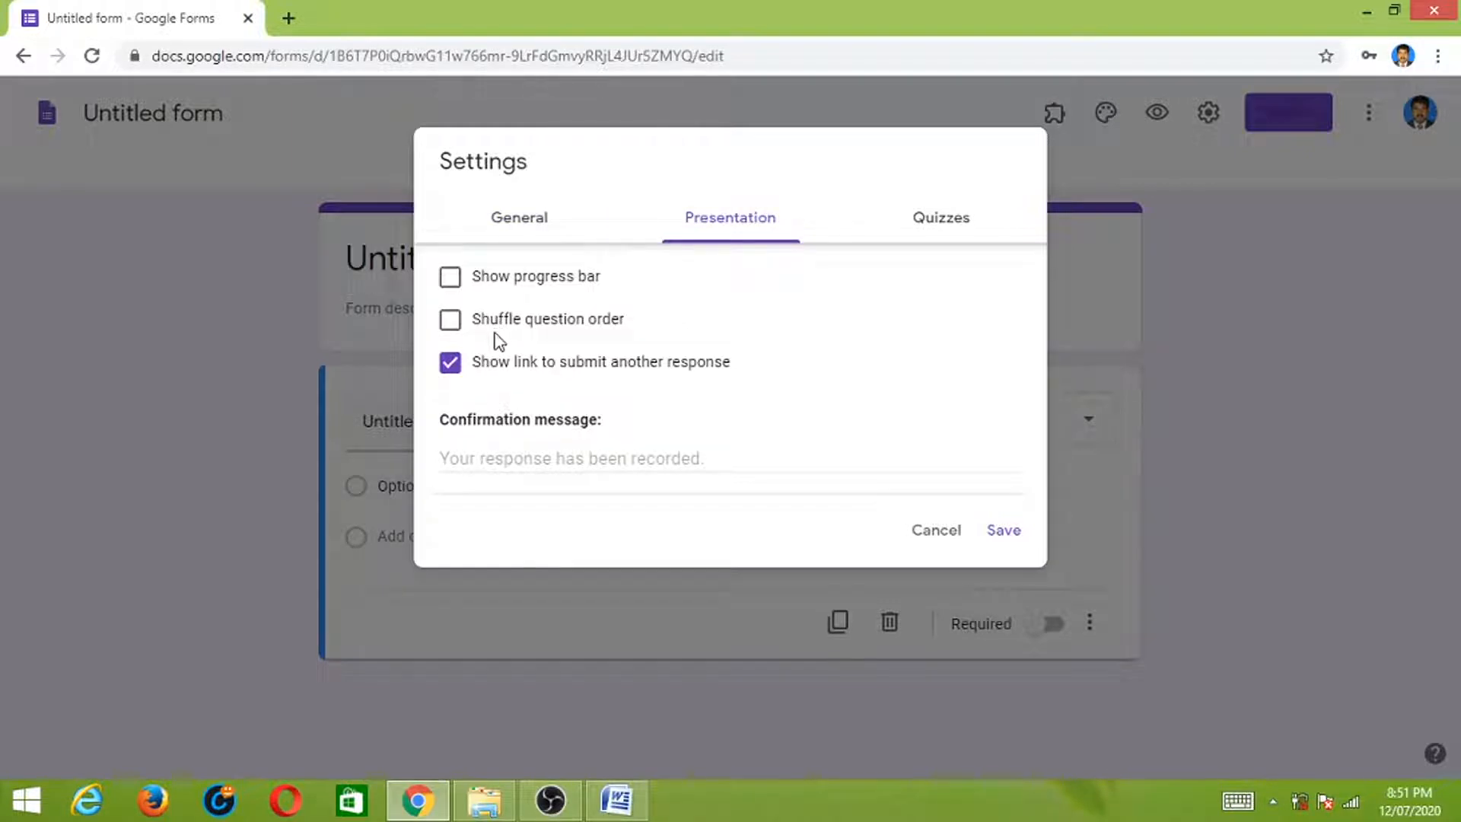
{"action": "left_click", "coordinate": [451, 280]}
- Shuffle question order, make it a quiz releasing grades after manual review, and save
{"action": "left_click", "coordinate": [451, 330]}
{"action": "left_click", "coordinate": [944, 223]}
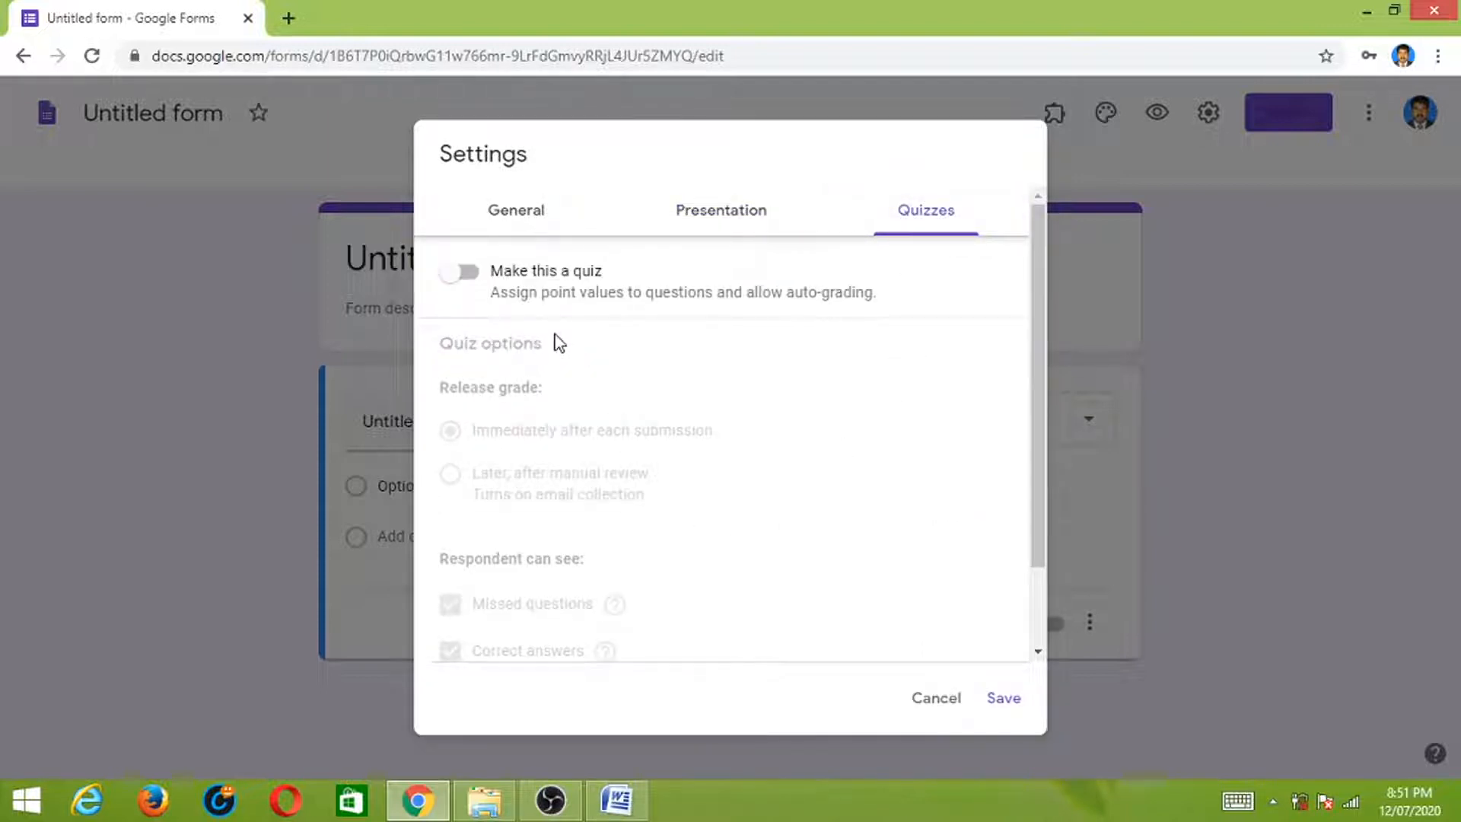
{"action": "left_click", "coordinate": [472, 275]}
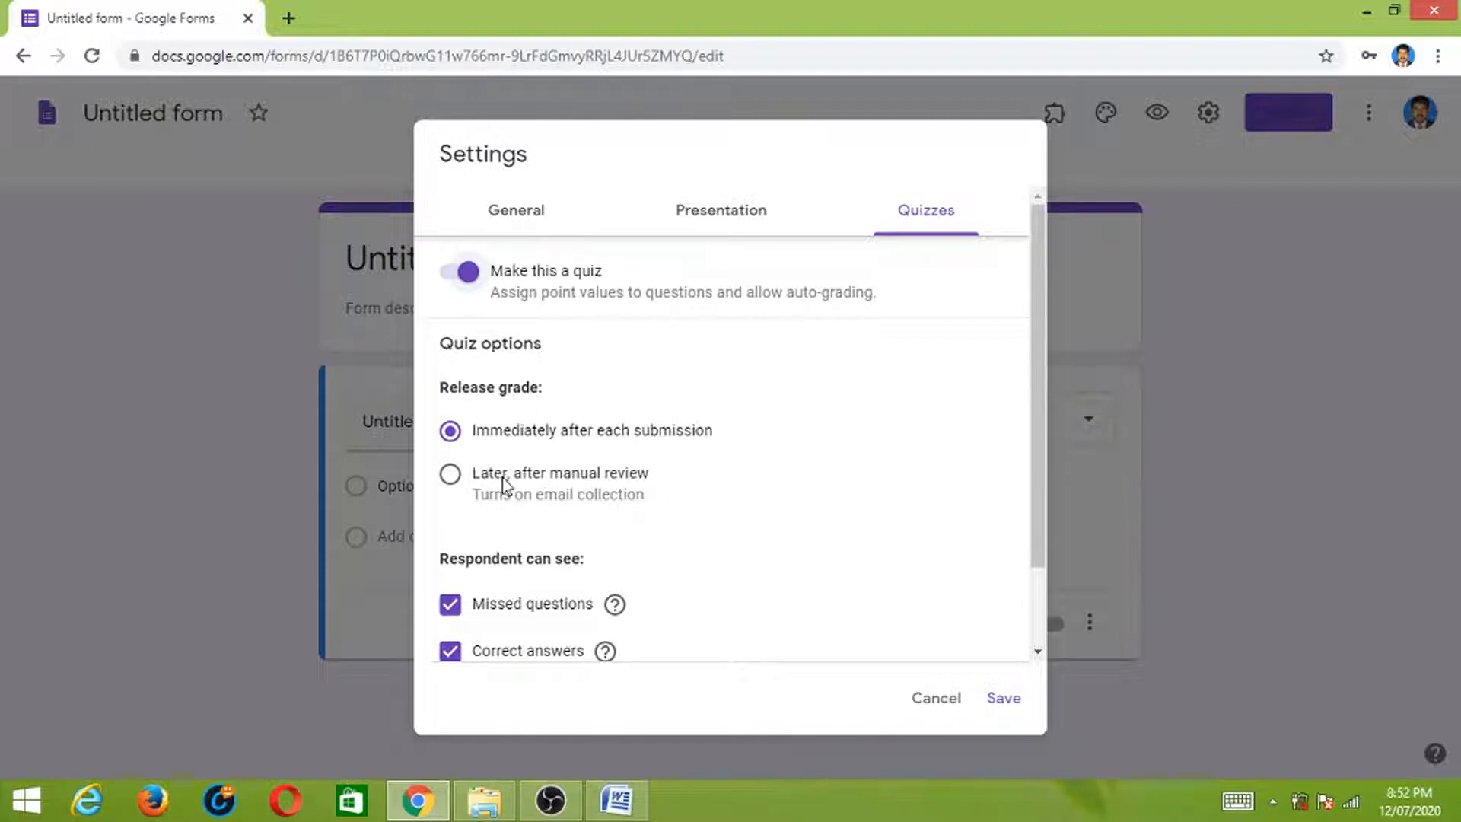
{"action": "left_click", "coordinate": [452, 485]}
{"action": "scroll", "coordinate": [1035, 449], "scroll_direction": "down", "scroll_amount": 2}
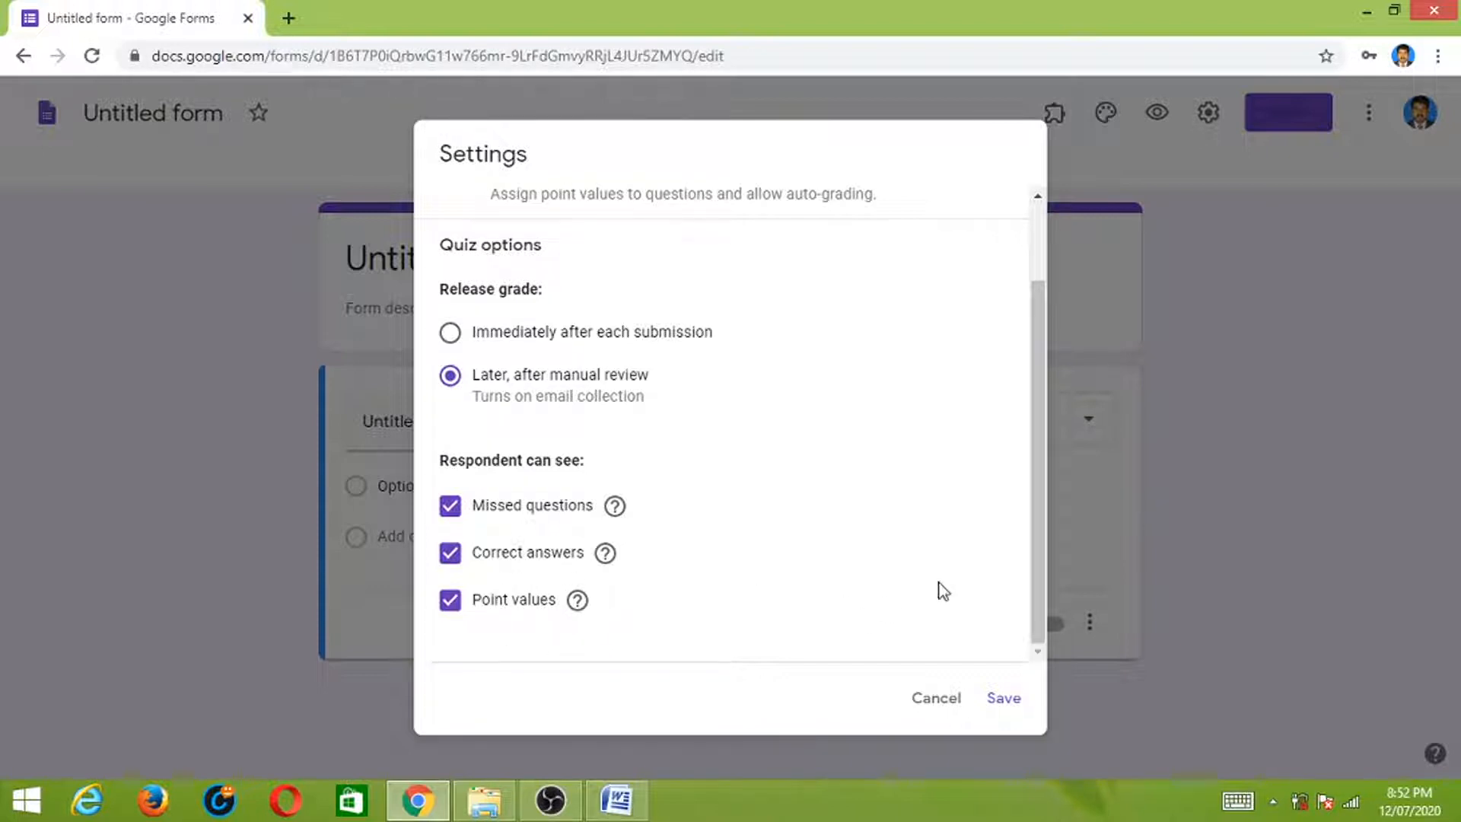
{"action": "left_click_drag", "start_coordinate": [1043, 548], "coordinate": [1056, 445]}
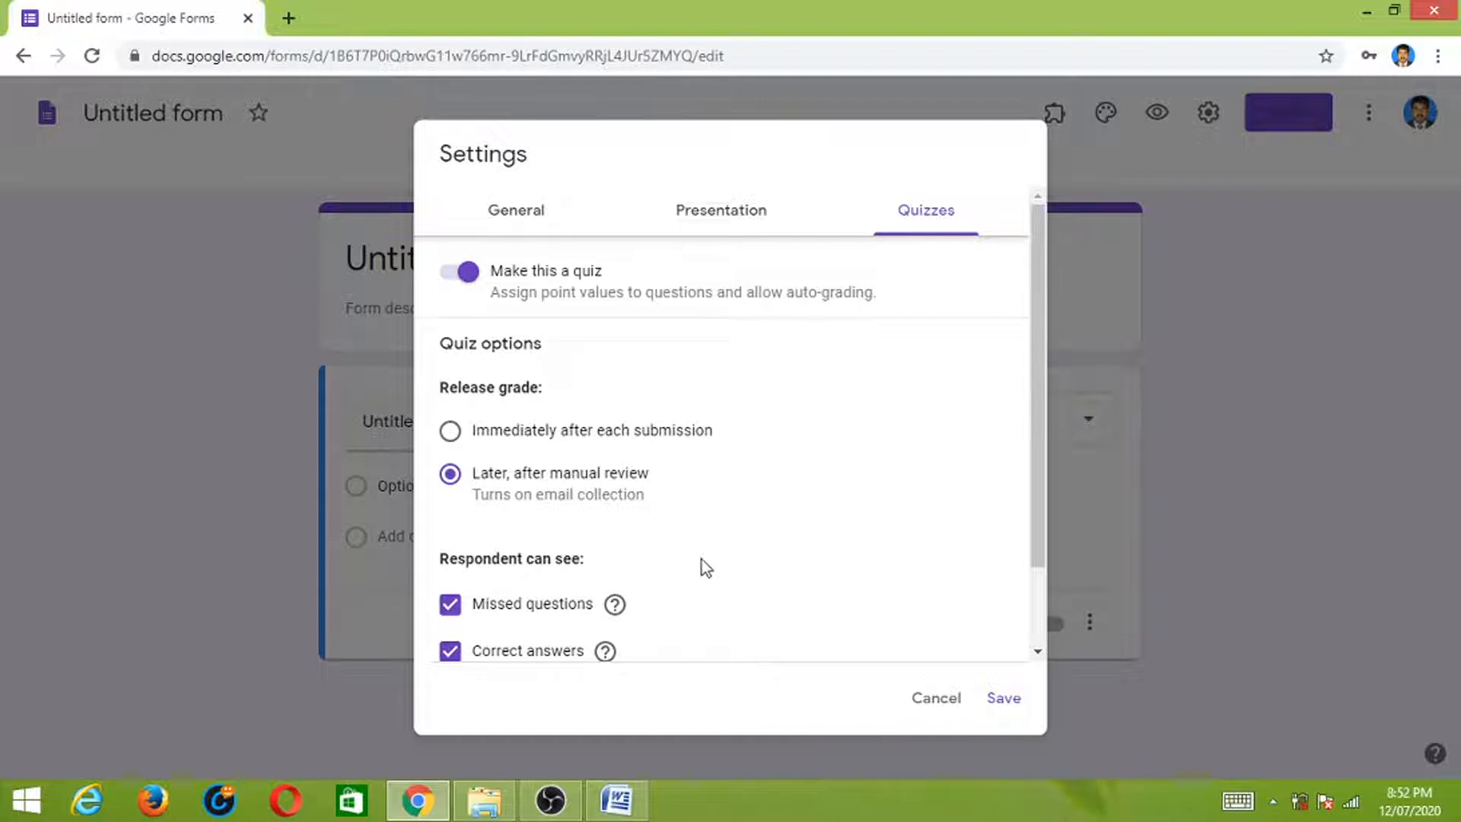
{"action": "left_click_drag", "start_coordinate": [1036, 440], "coordinate": [1036, 527]}
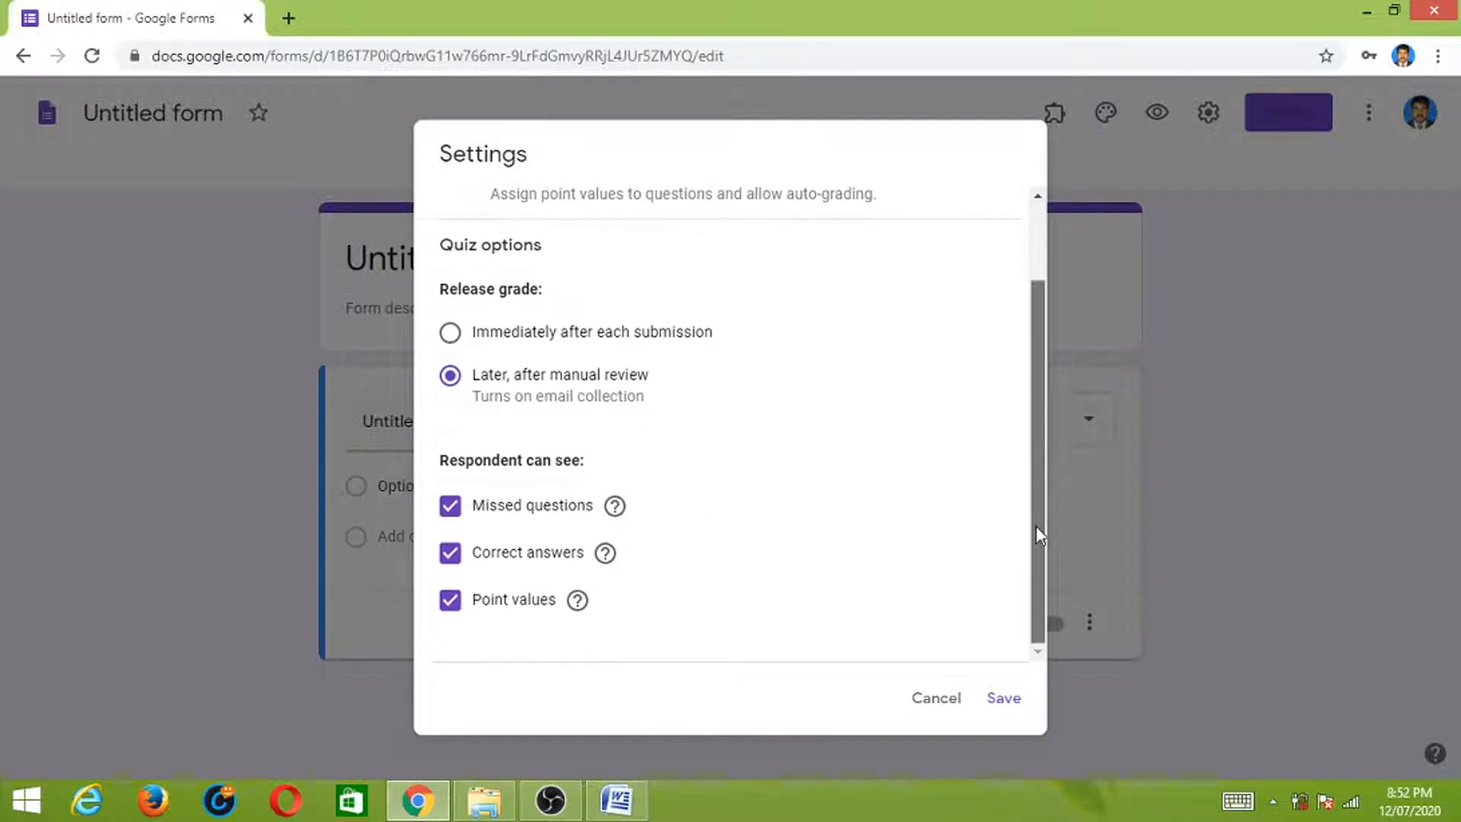
{"action": "left_click", "coordinate": [1001, 698]}
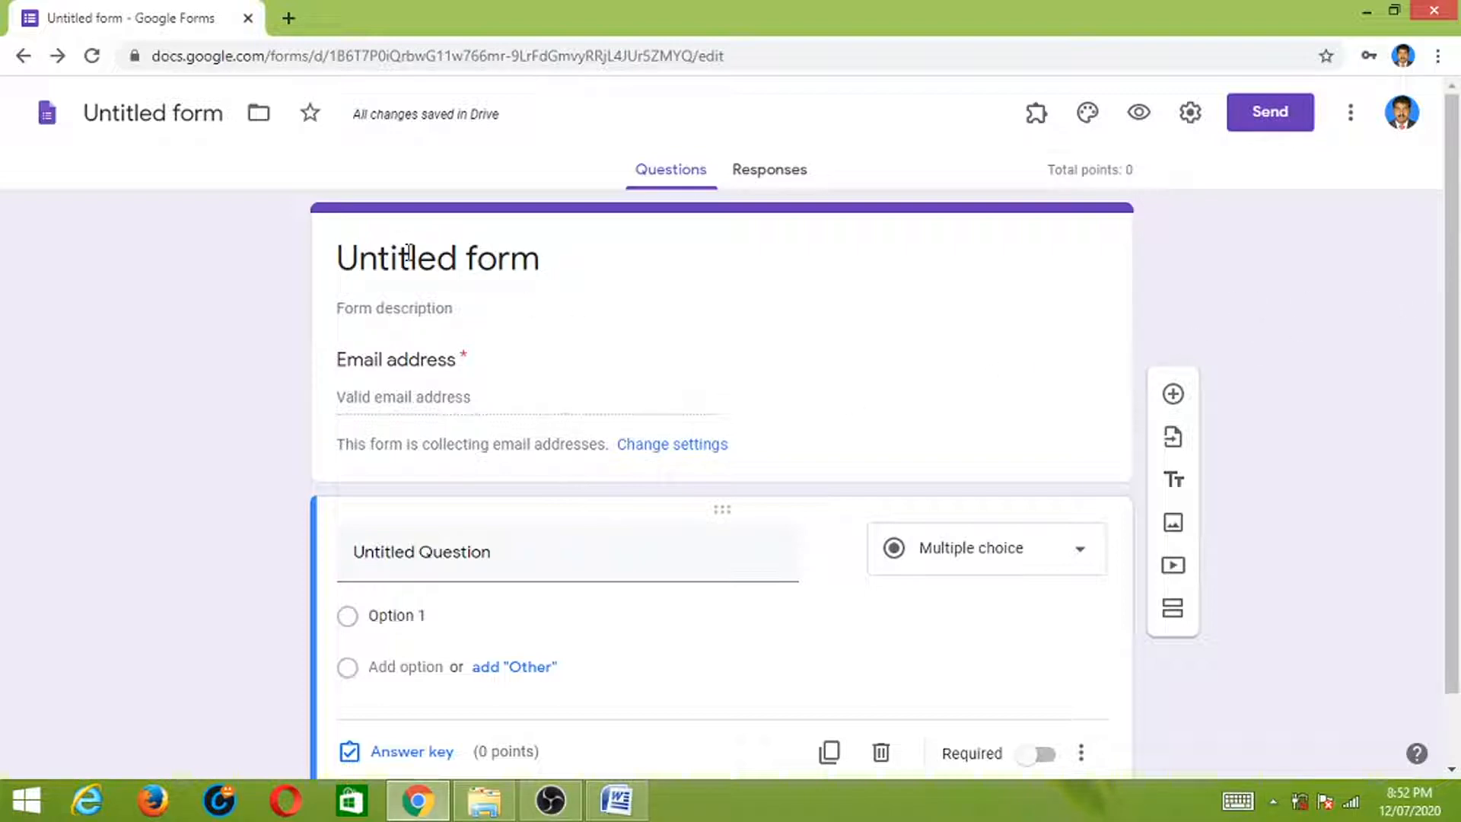
- Title the form 'General Knowledge' with description 'Quiz' and add a new question
{"action": "left_click", "coordinate": [456, 258]}
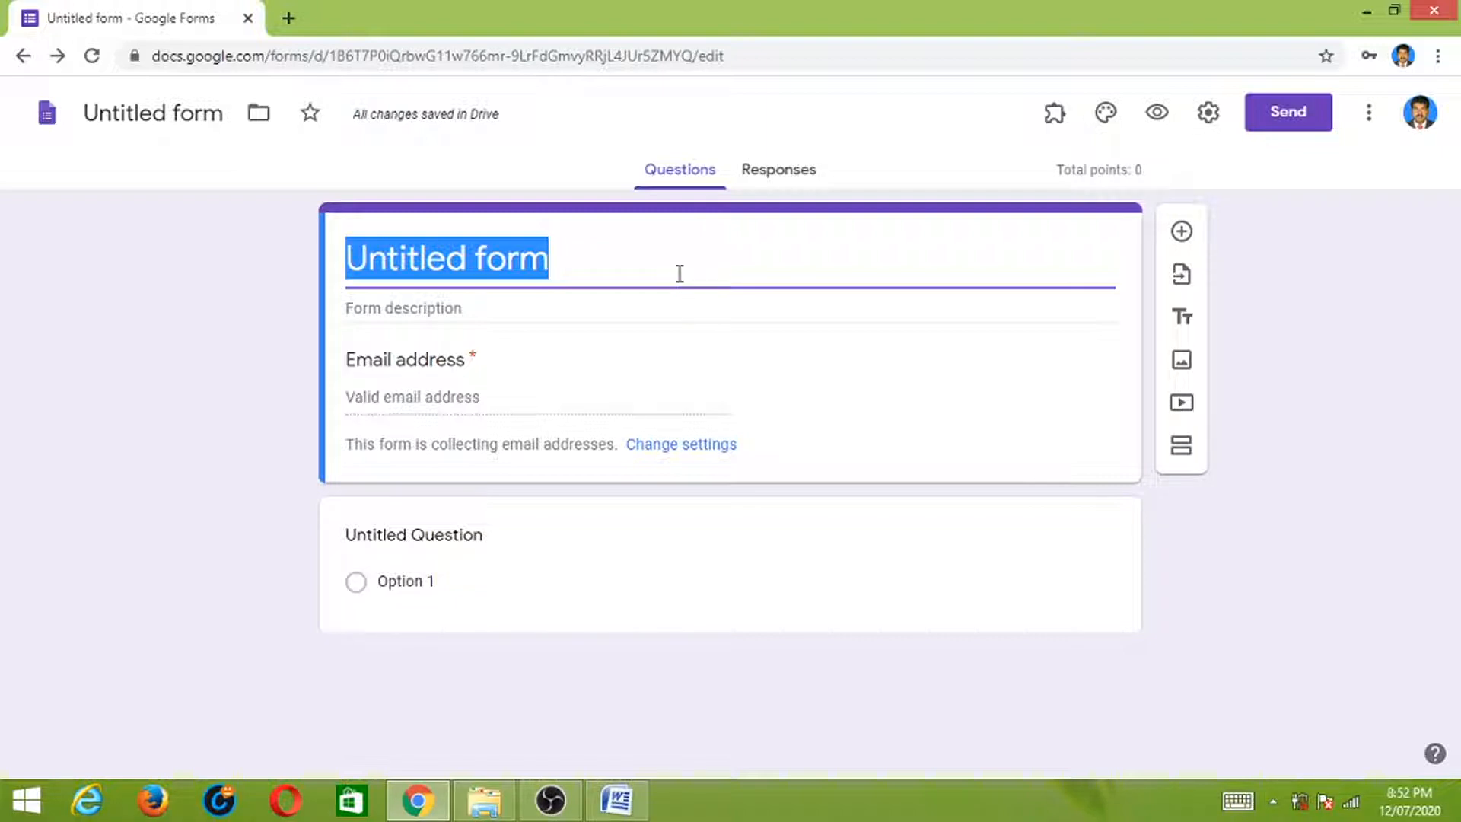
{"action": "type", "text": "Ge"}
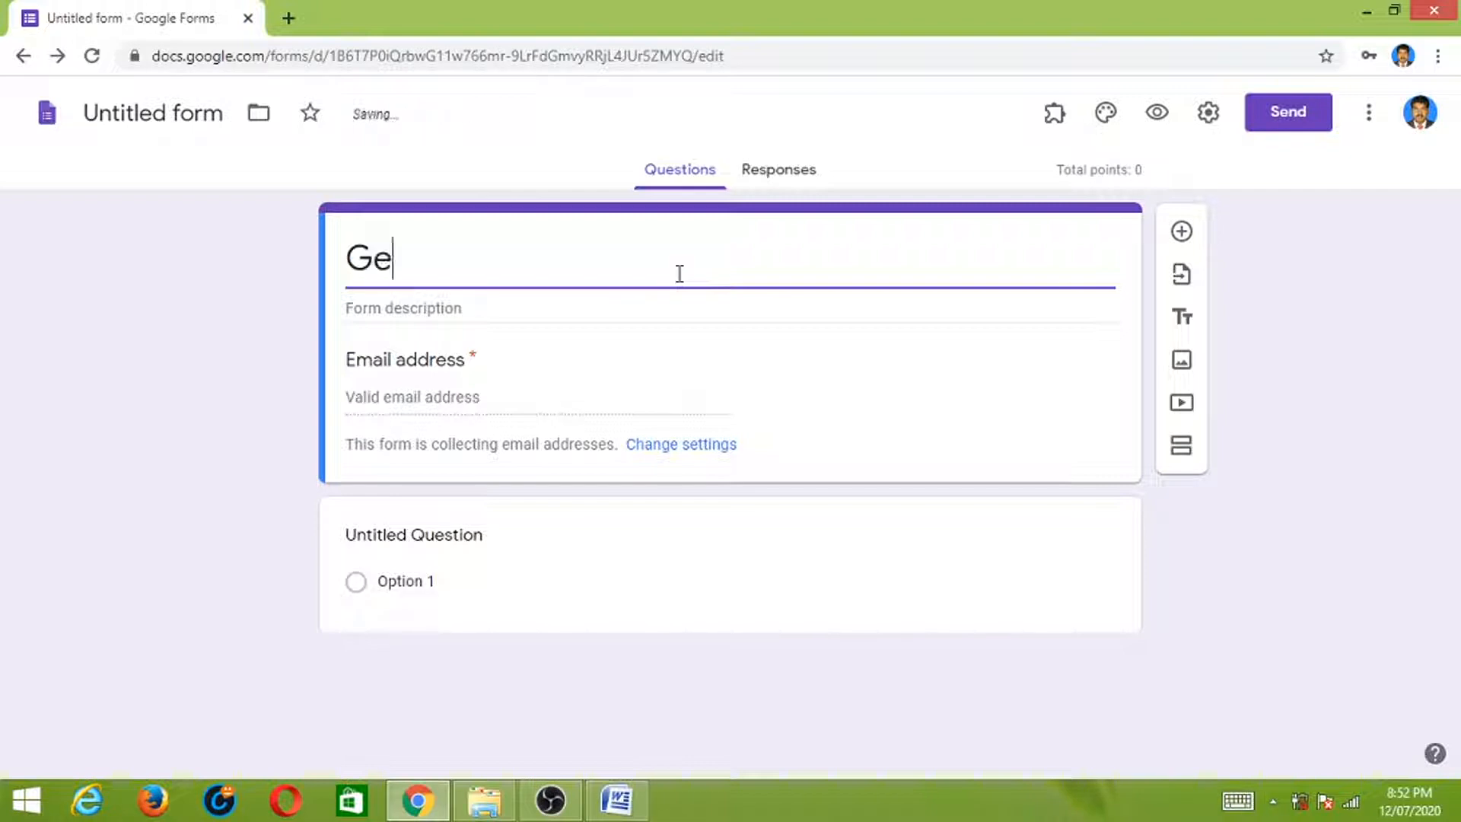
{"action": "type", "text": "neraz"}
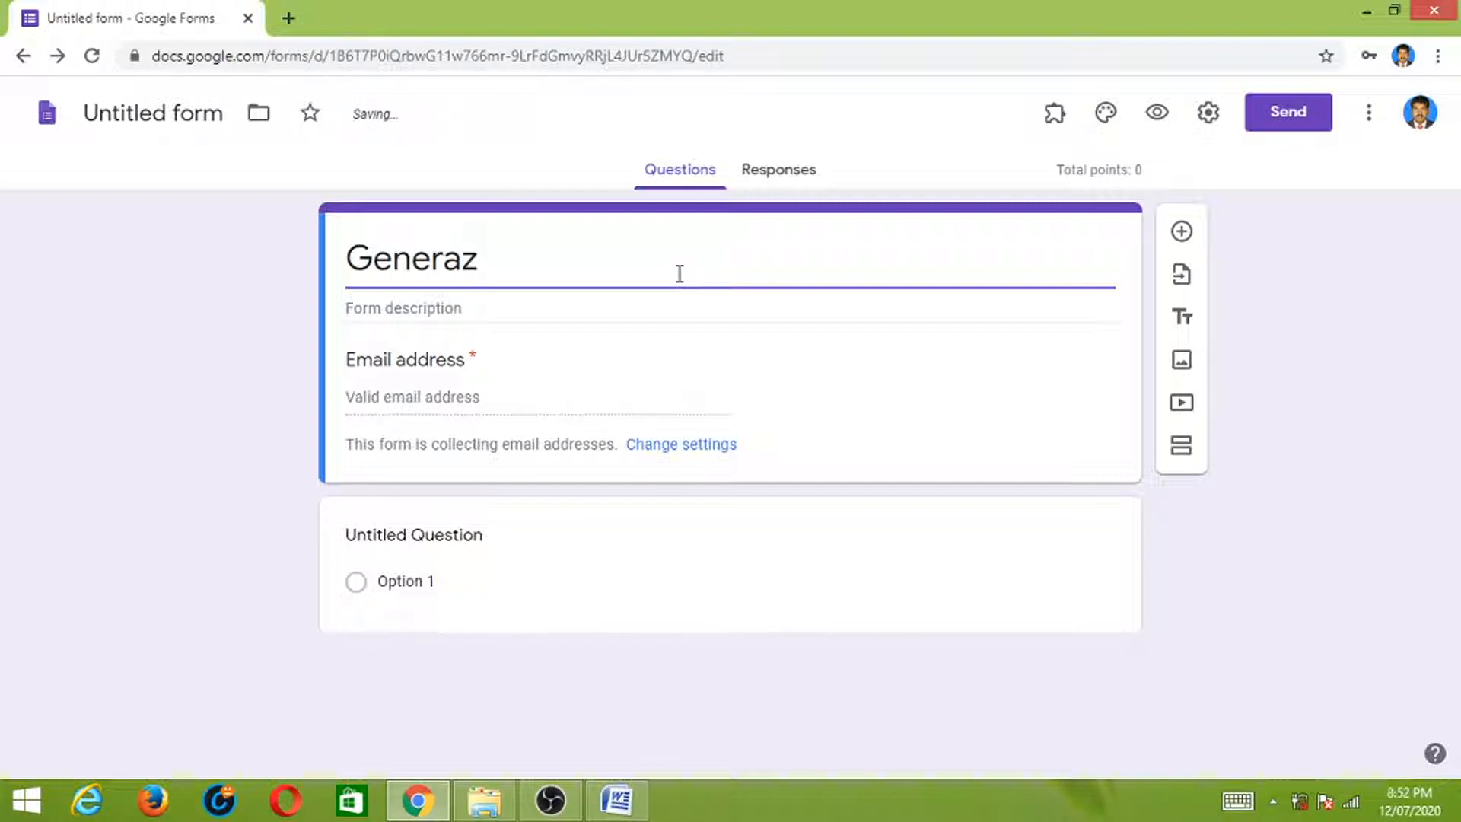
{"action": "key", "text": "BackSpace"}
{"action": "type", "text": "l Knowledge"}
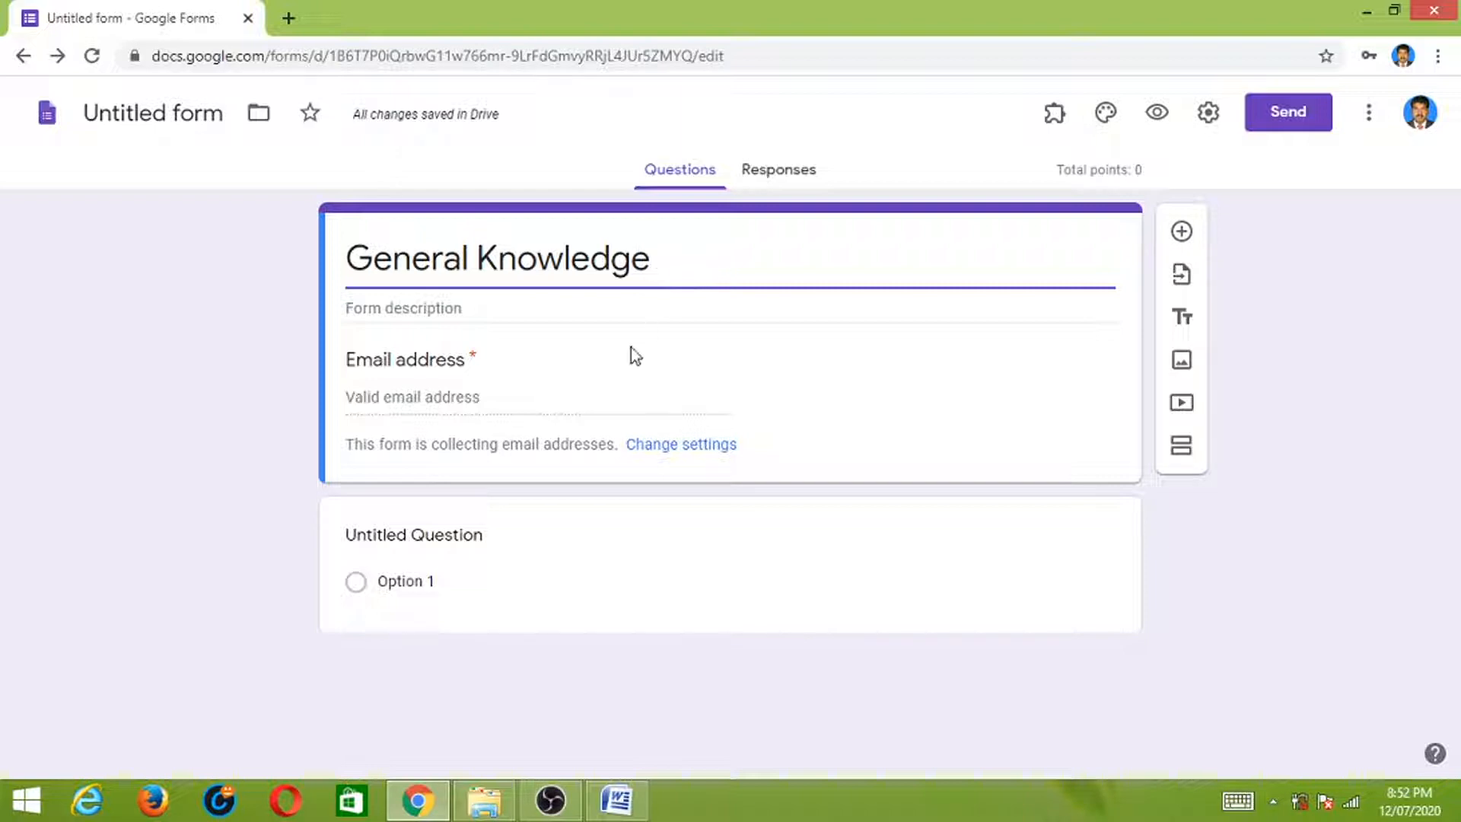
{"action": "left_click", "coordinate": [482, 308]}
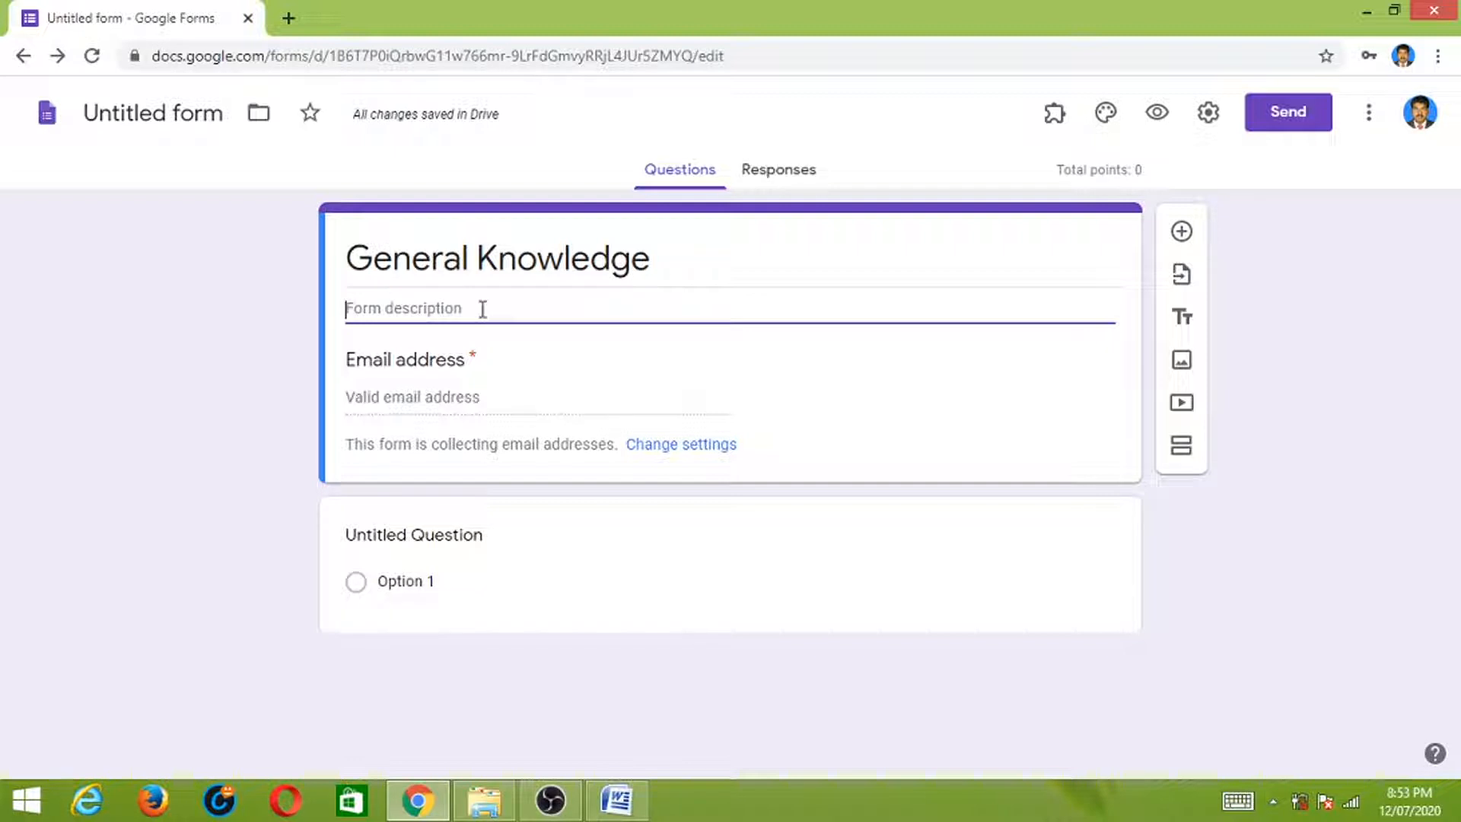
{"action": "type", "text": "Quiz"}
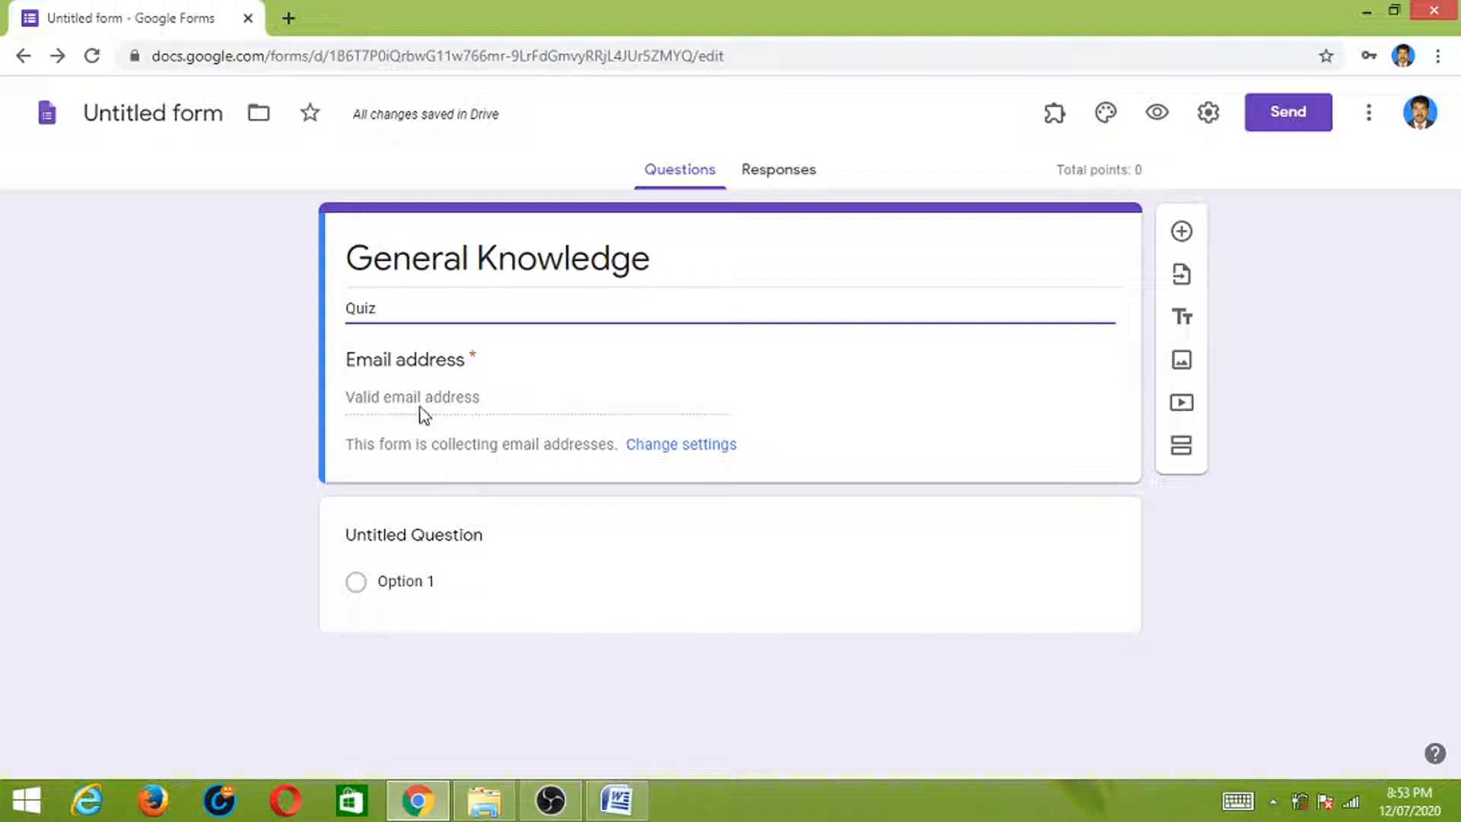
{"action": "left_click", "coordinate": [1181, 232]}
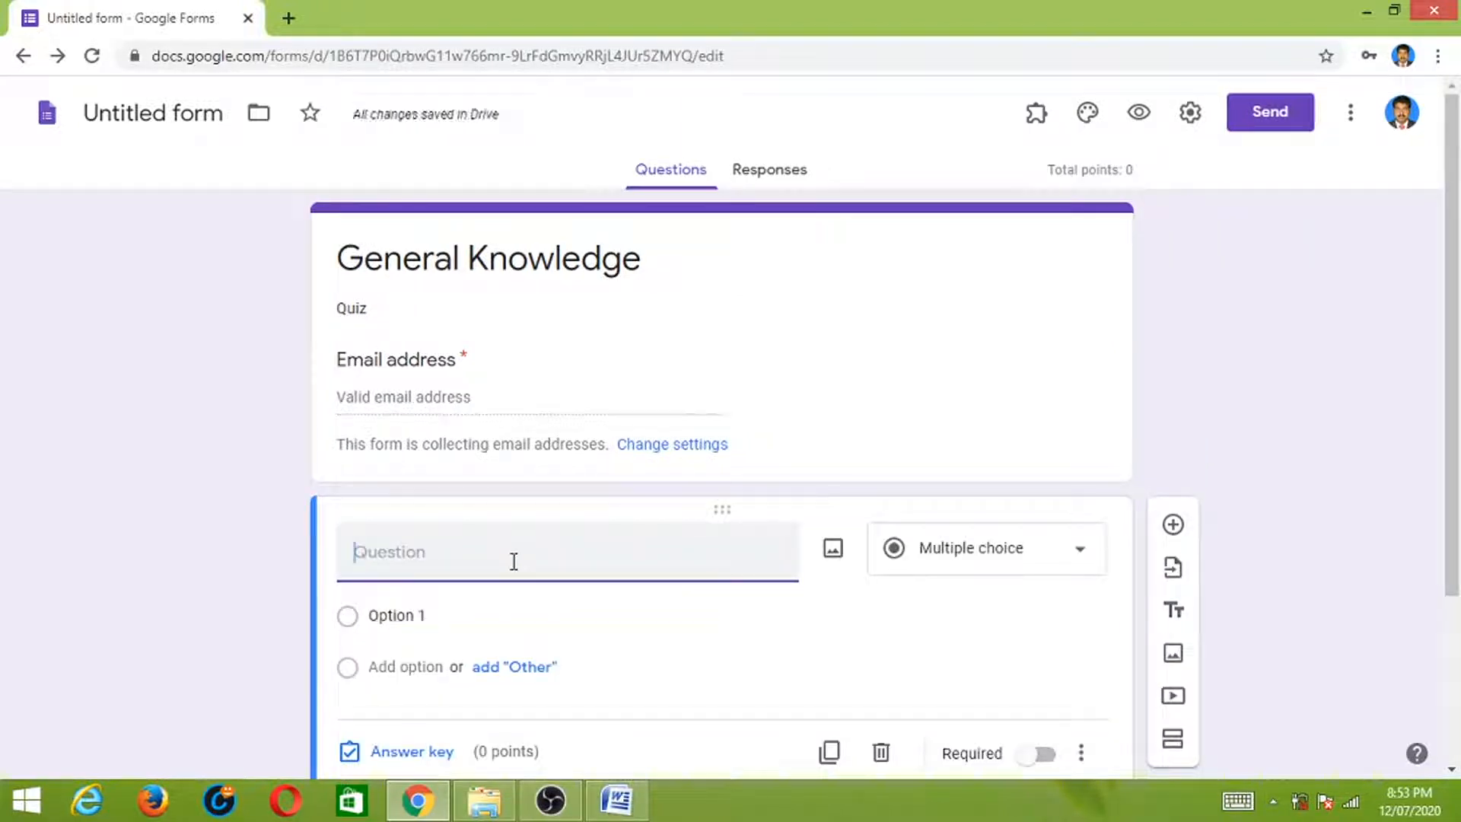
- Name the new question 'Full Name' and make it a short-answer question
{"action": "type", "text": "Full"}
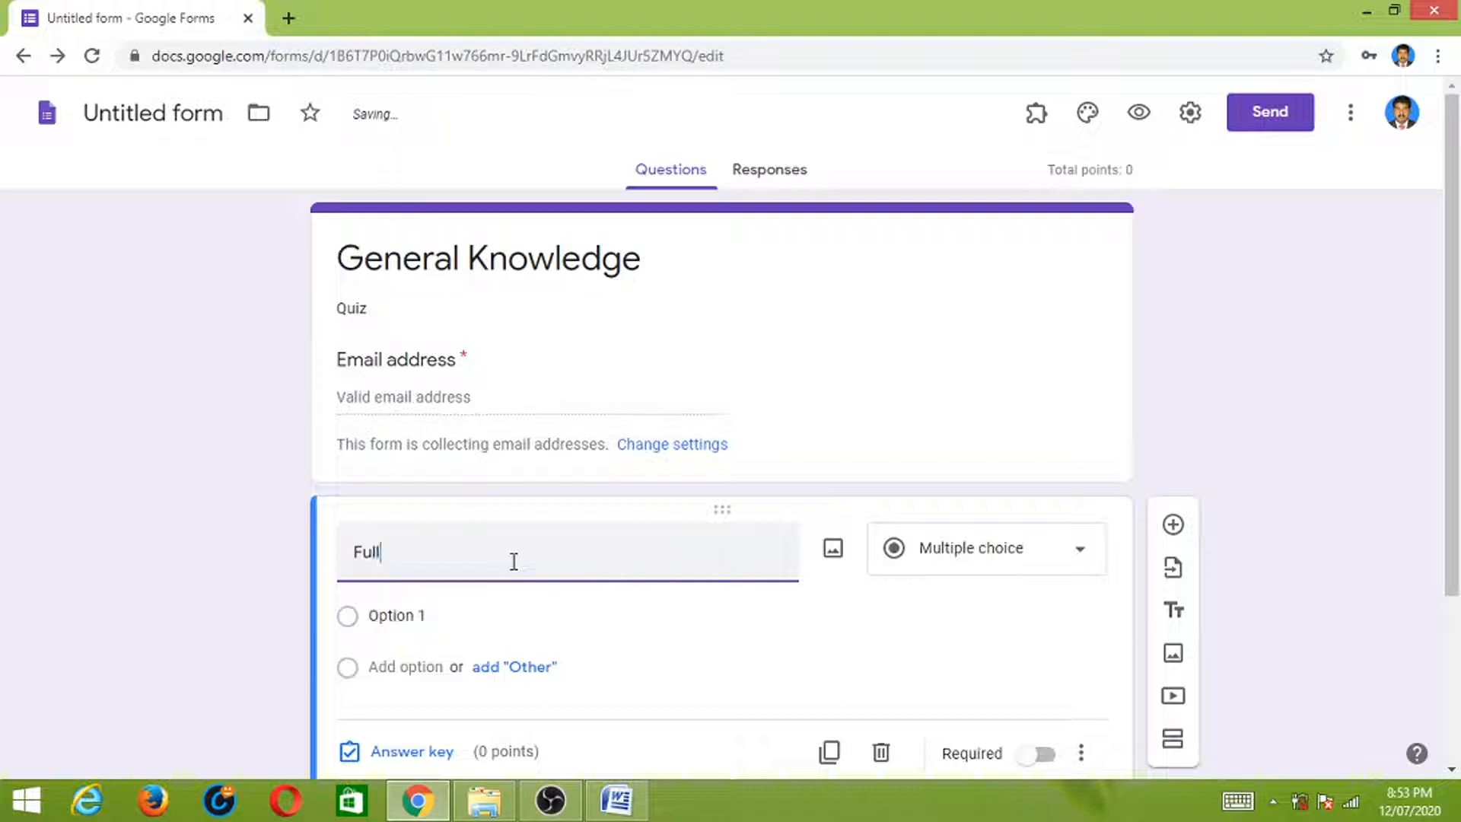
{"action": "type", "text": " Name"}
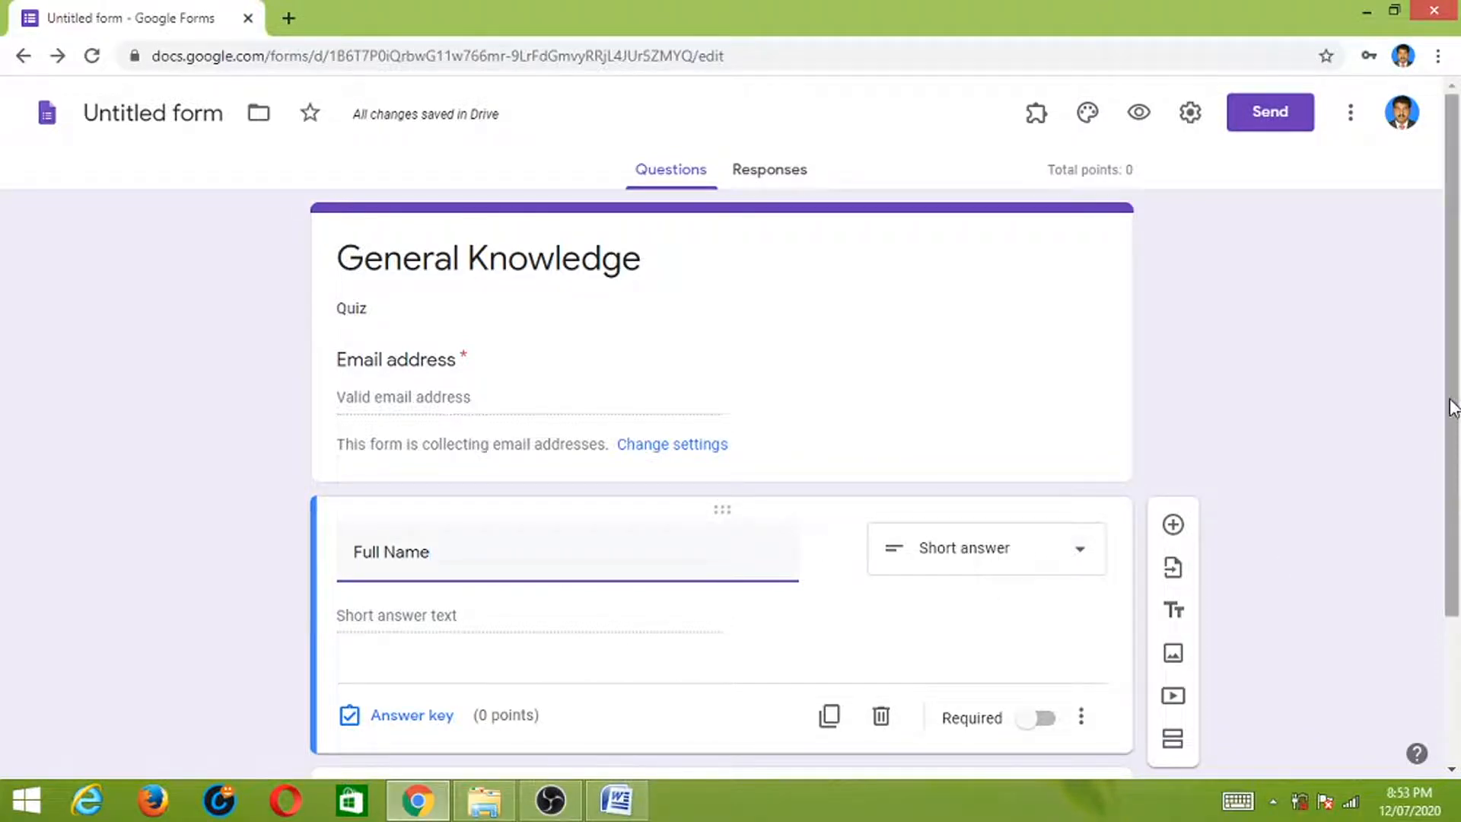
{"action": "left_click_drag", "start_coordinate": [1451, 408], "coordinate": [1433, 478]}
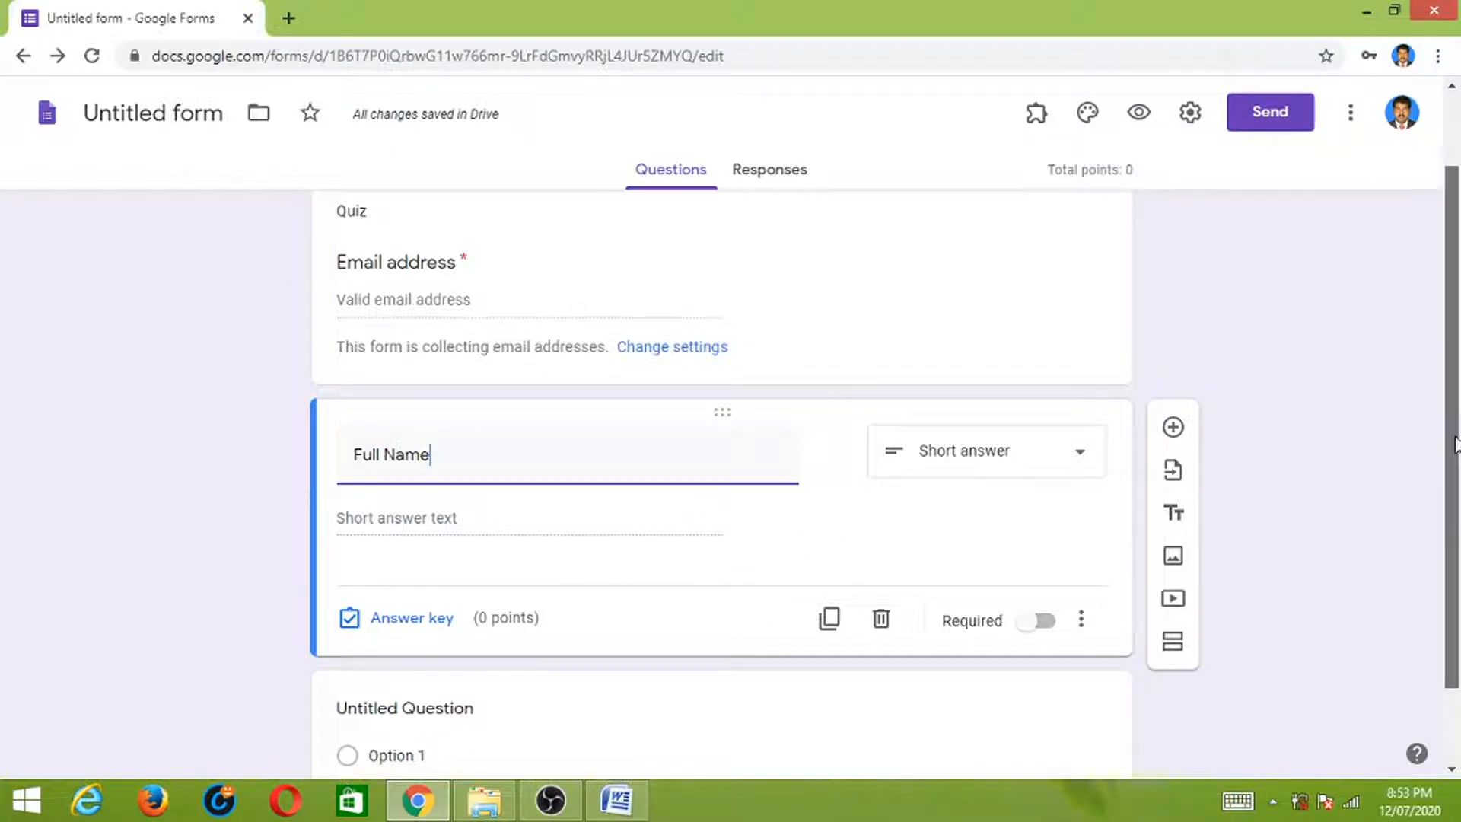
{"action": "scroll", "coordinate": [1350, 537], "scroll_direction": "down", "scroll_amount": 1}
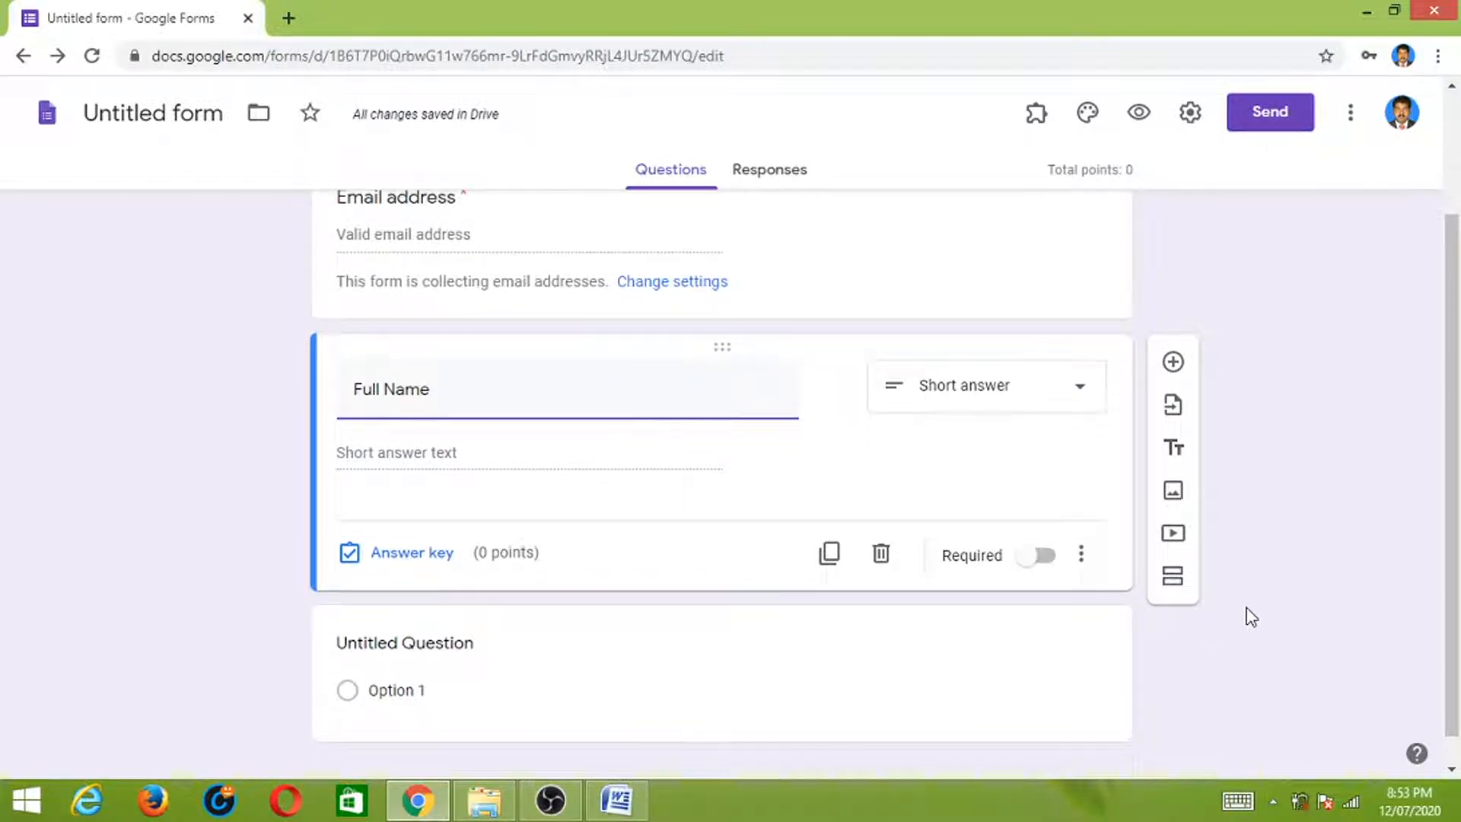
- Add a second section titled 'Questions' and insert a blank question into it
{"action": "left_click", "coordinate": [1172, 581]}
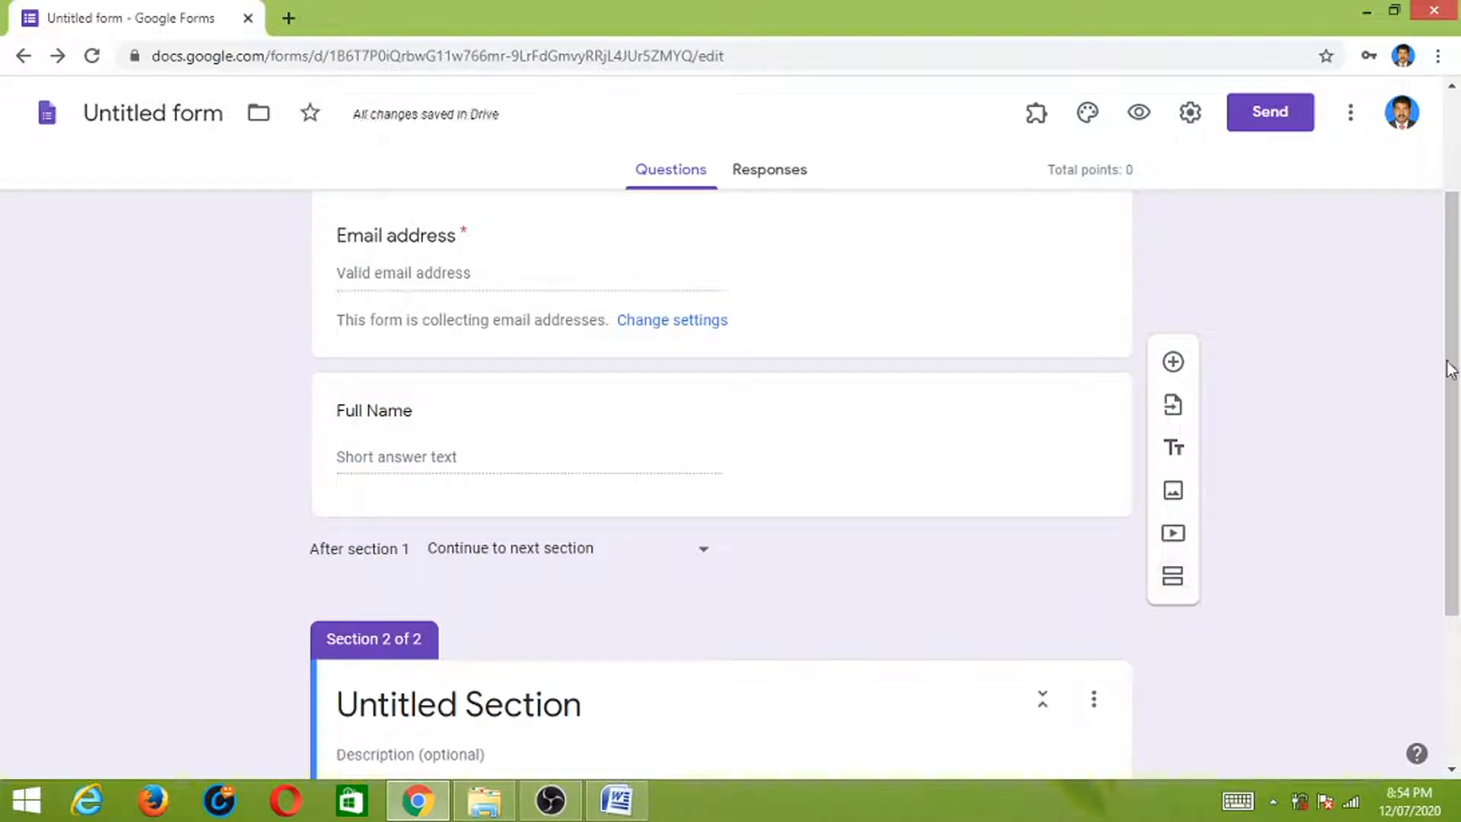
{"action": "left_click_drag", "start_coordinate": [1447, 366], "coordinate": [1441, 479]}
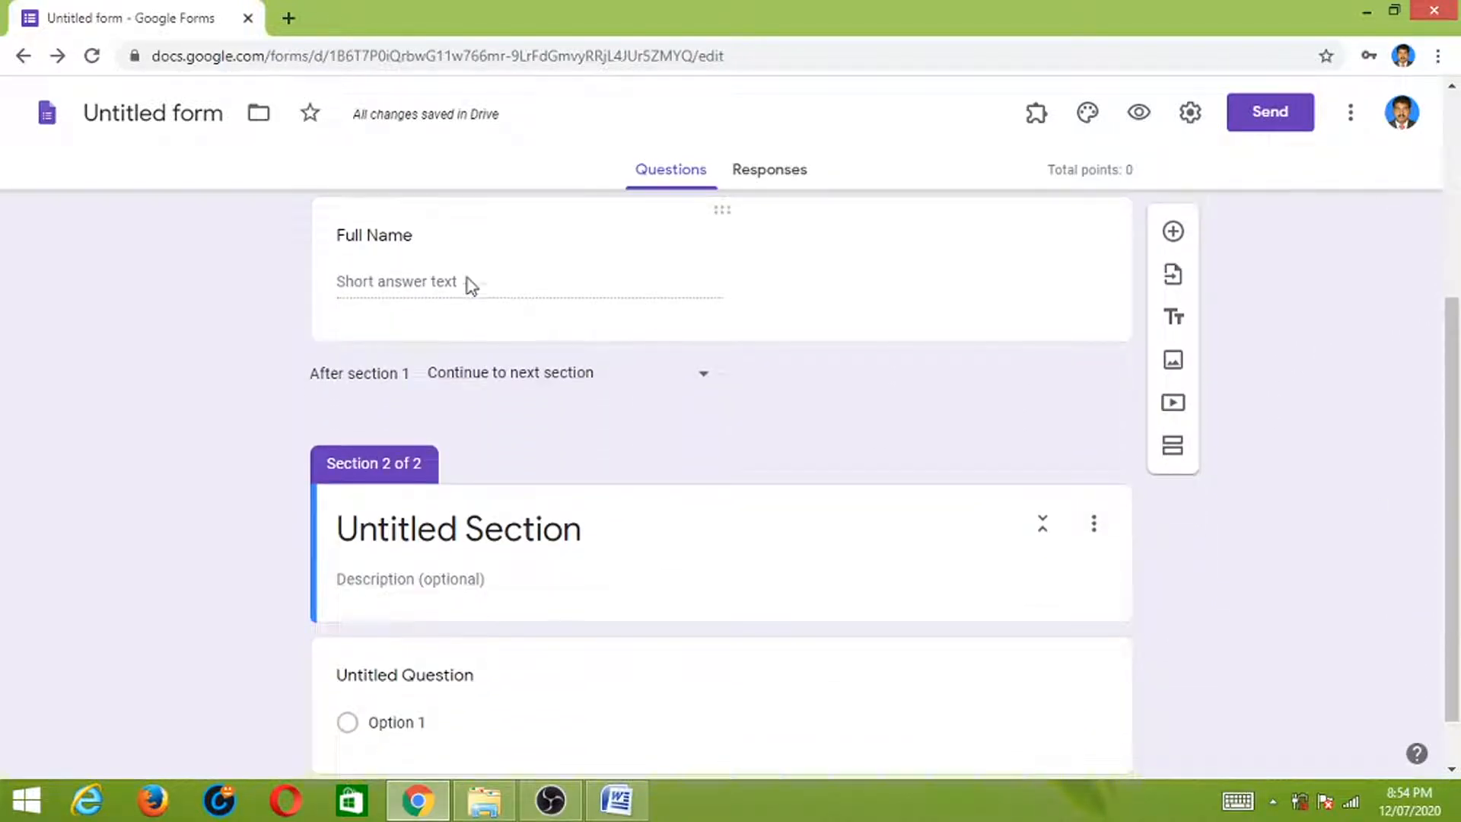
{"action": "left_click_drag", "start_coordinate": [1449, 350], "coordinate": [1449, 255]}
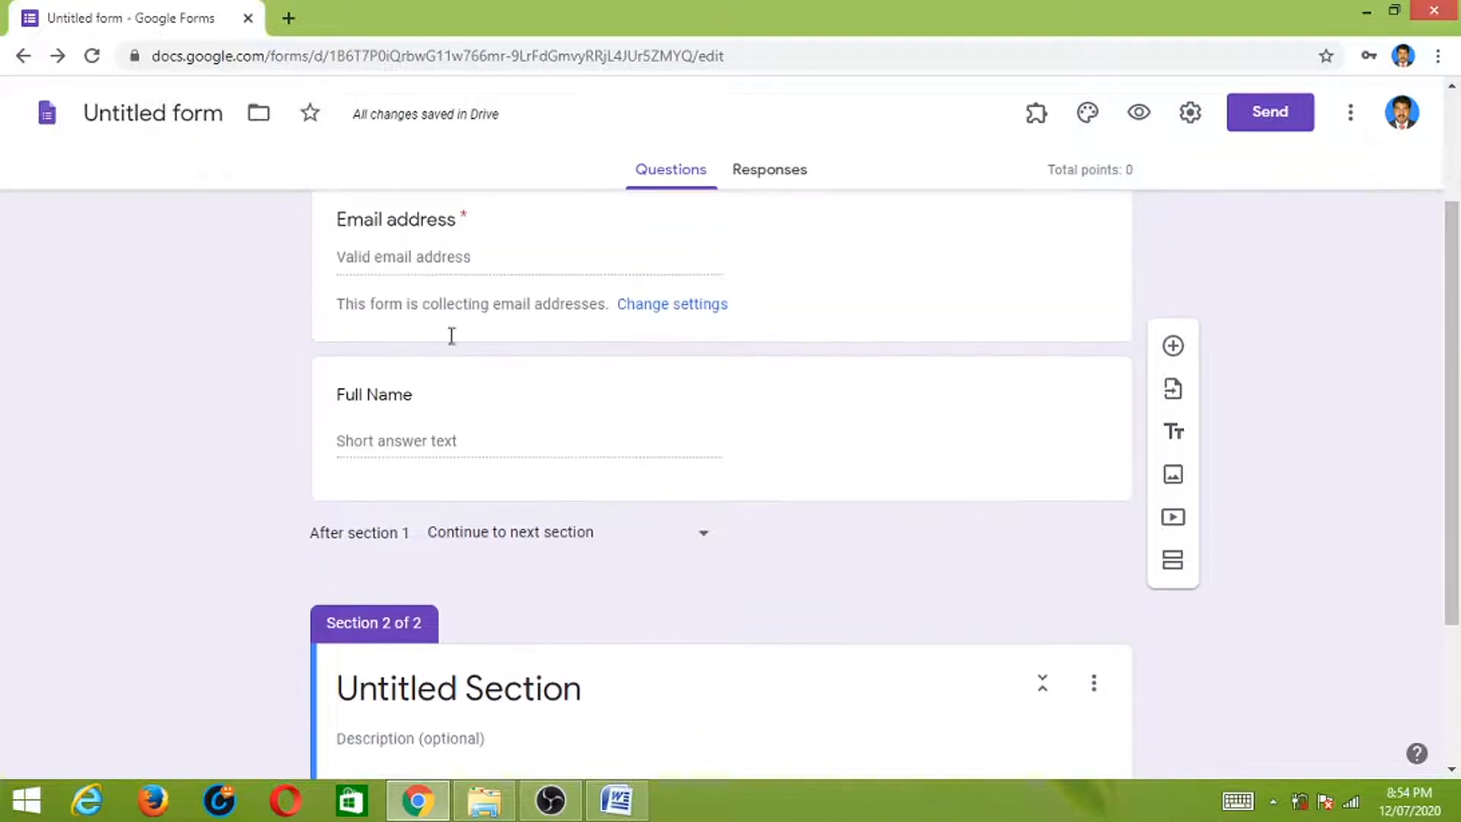
{"action": "left_click_drag", "start_coordinate": [1454, 341], "coordinate": [1454, 447]}
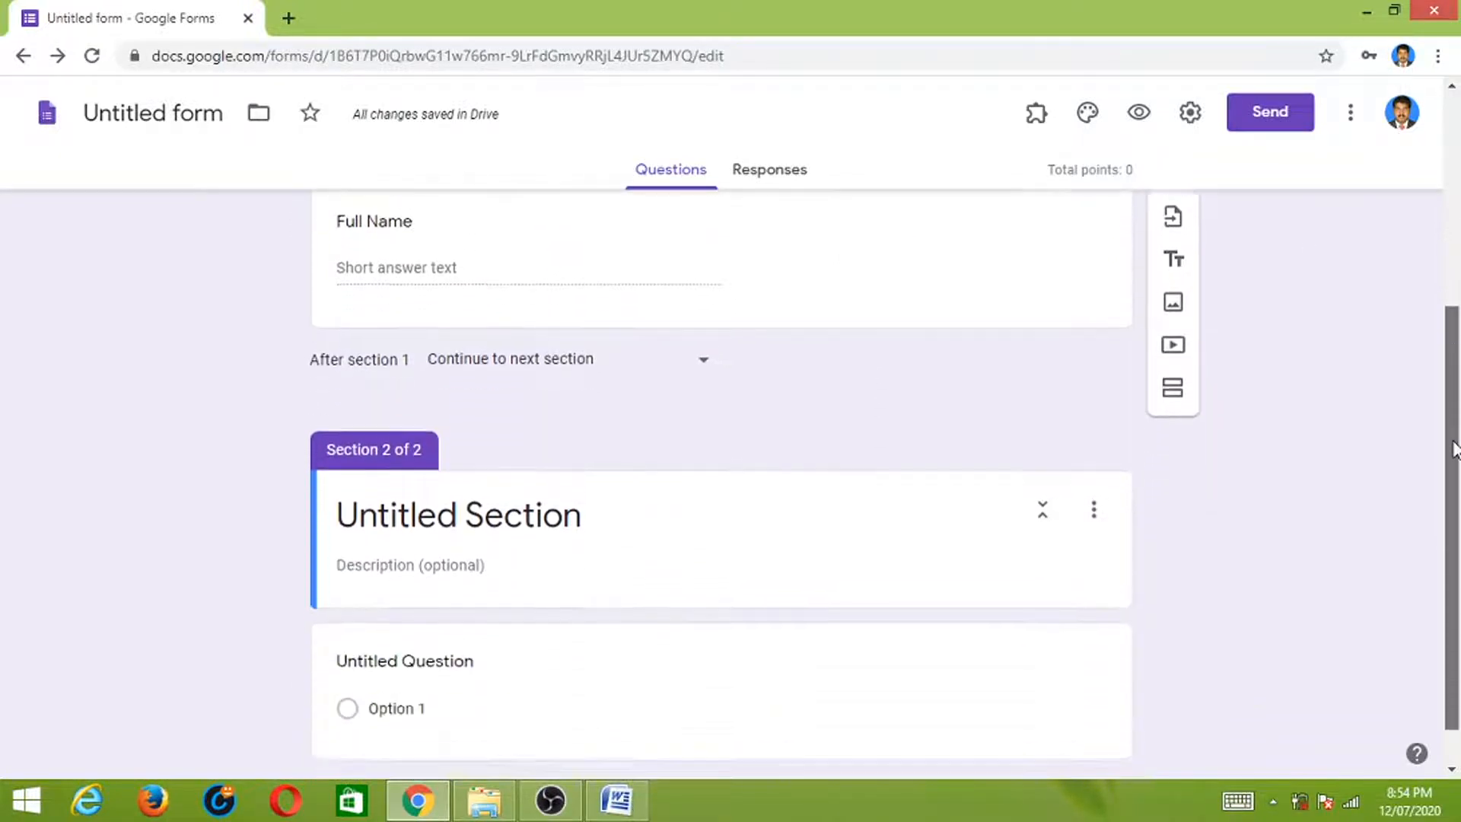
{"action": "left_click", "coordinate": [576, 515]}
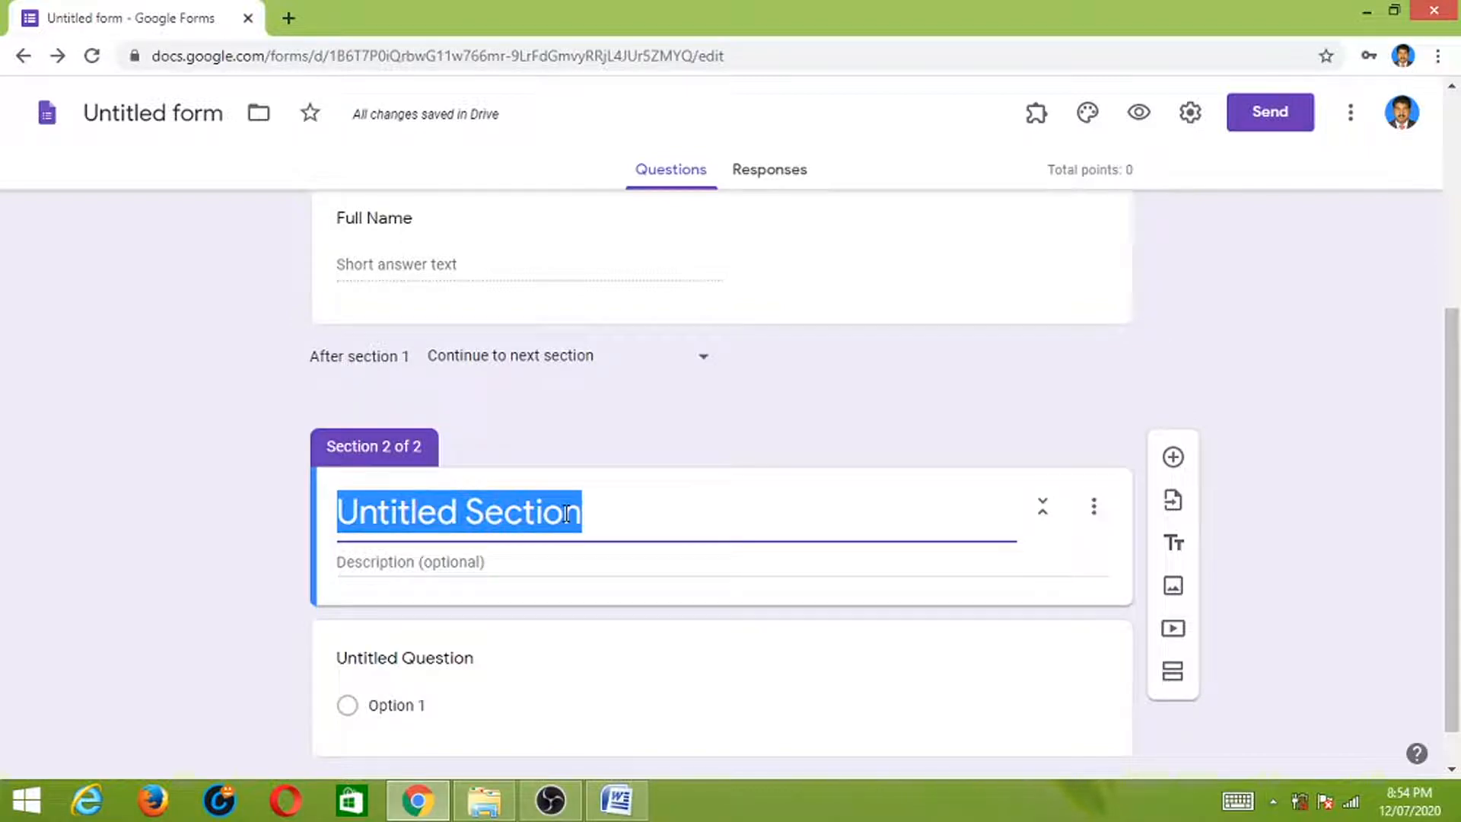
{"action": "type", "text": "Questi"}
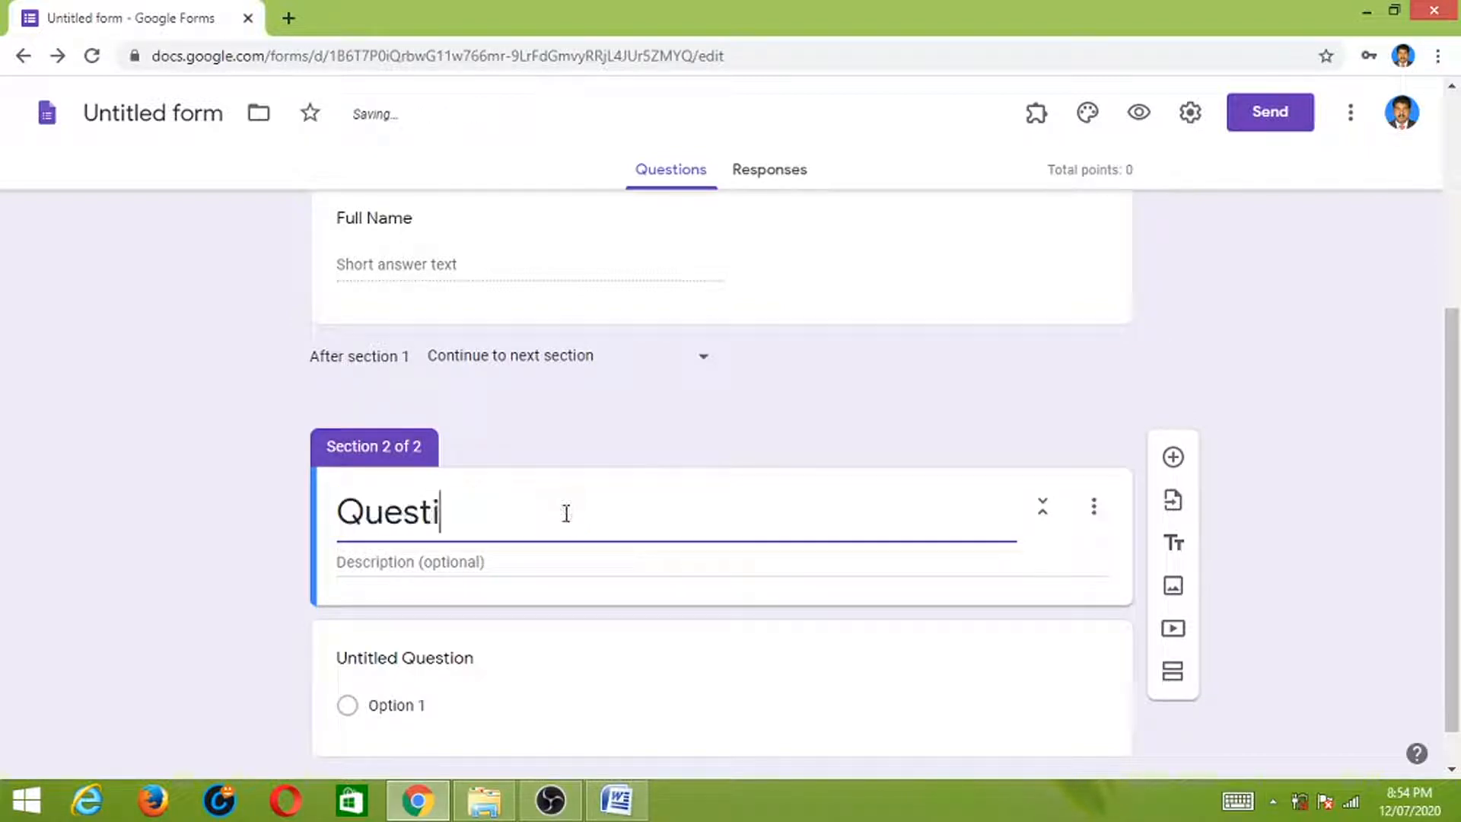
{"action": "type", "text": "ons"}
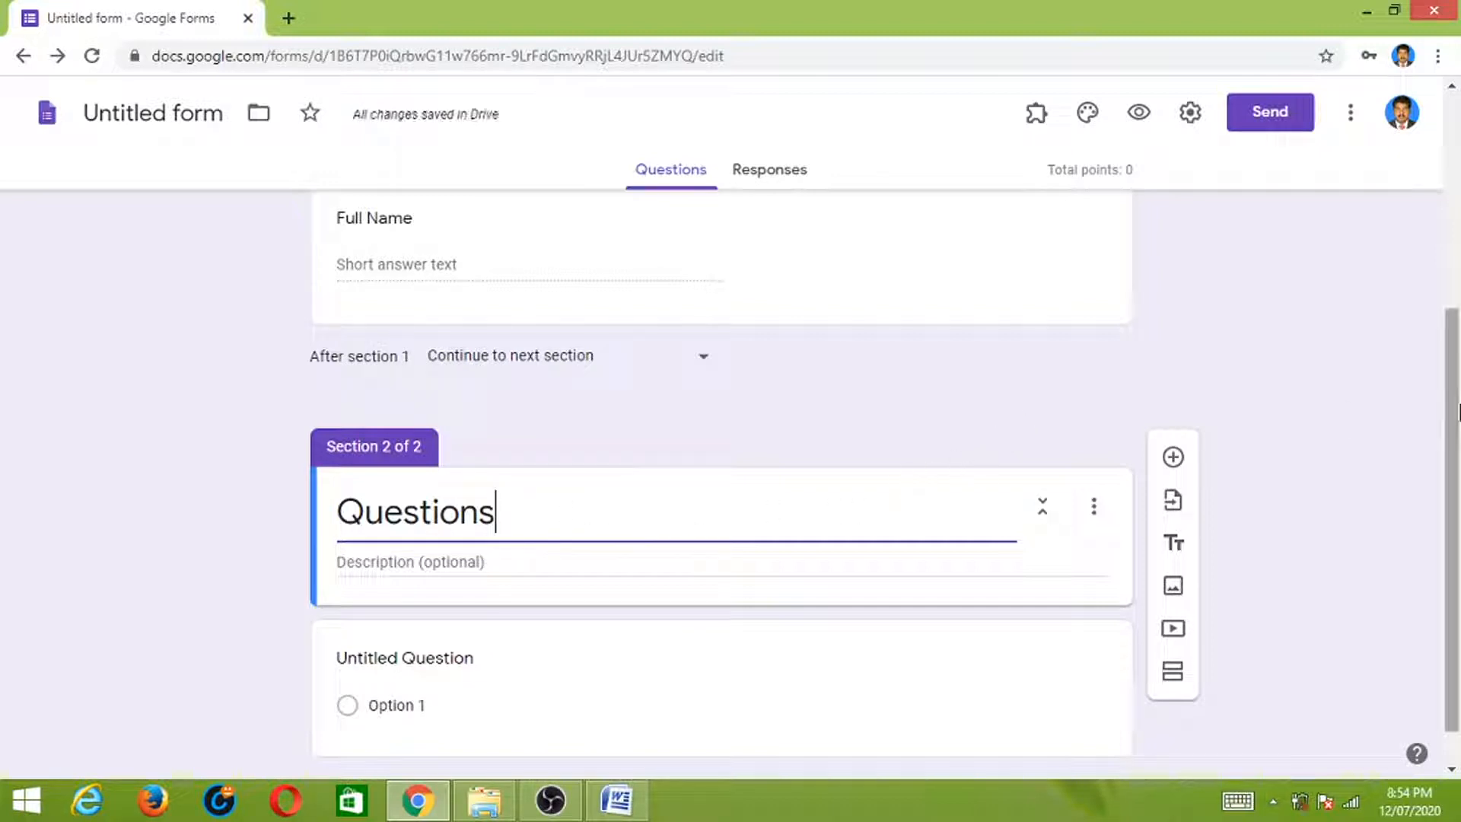
{"action": "left_click_drag", "start_coordinate": [1457, 401], "coordinate": [1450, 431]}
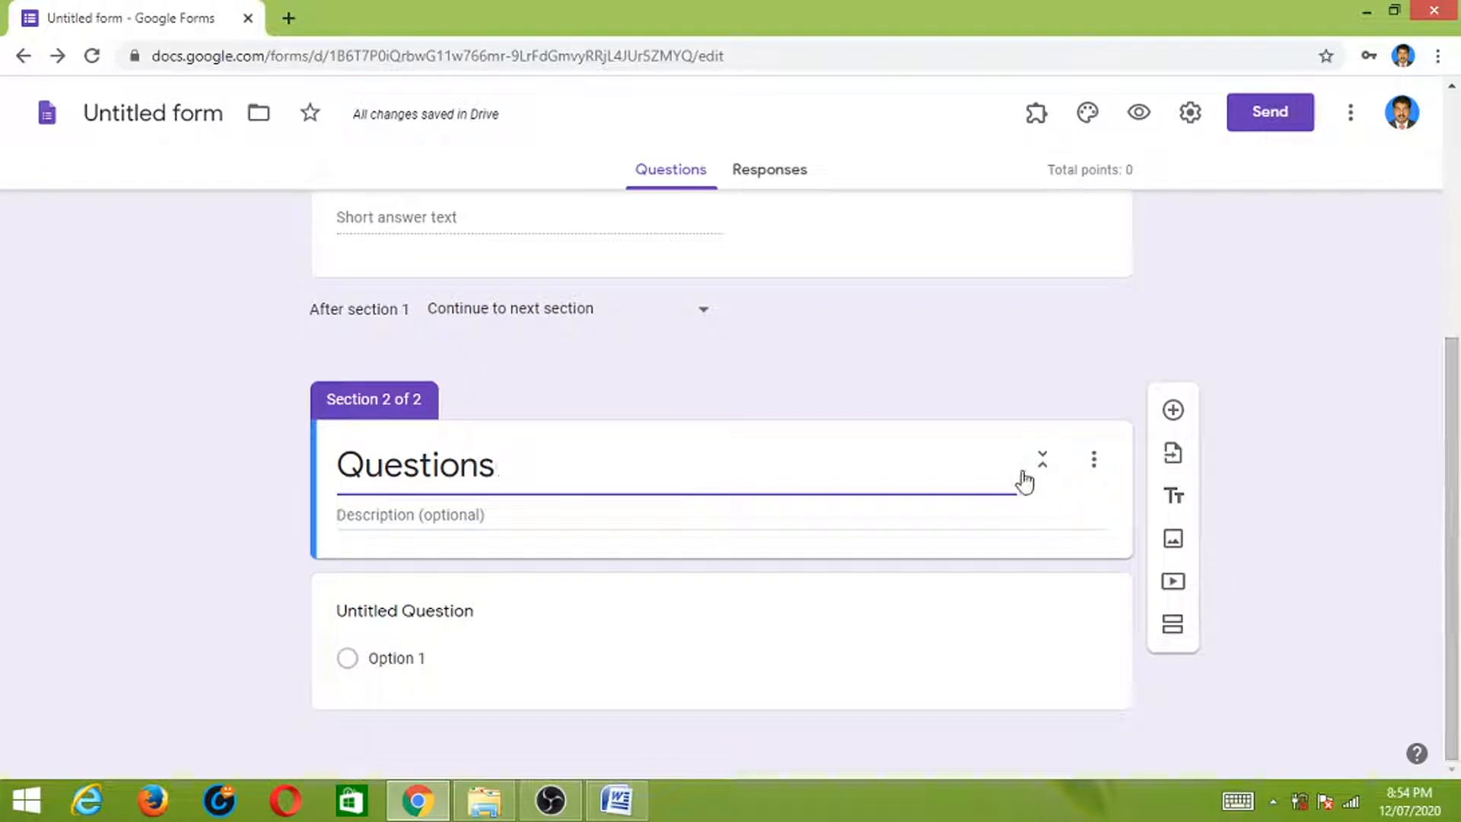
{"action": "left_click", "coordinate": [1172, 413]}
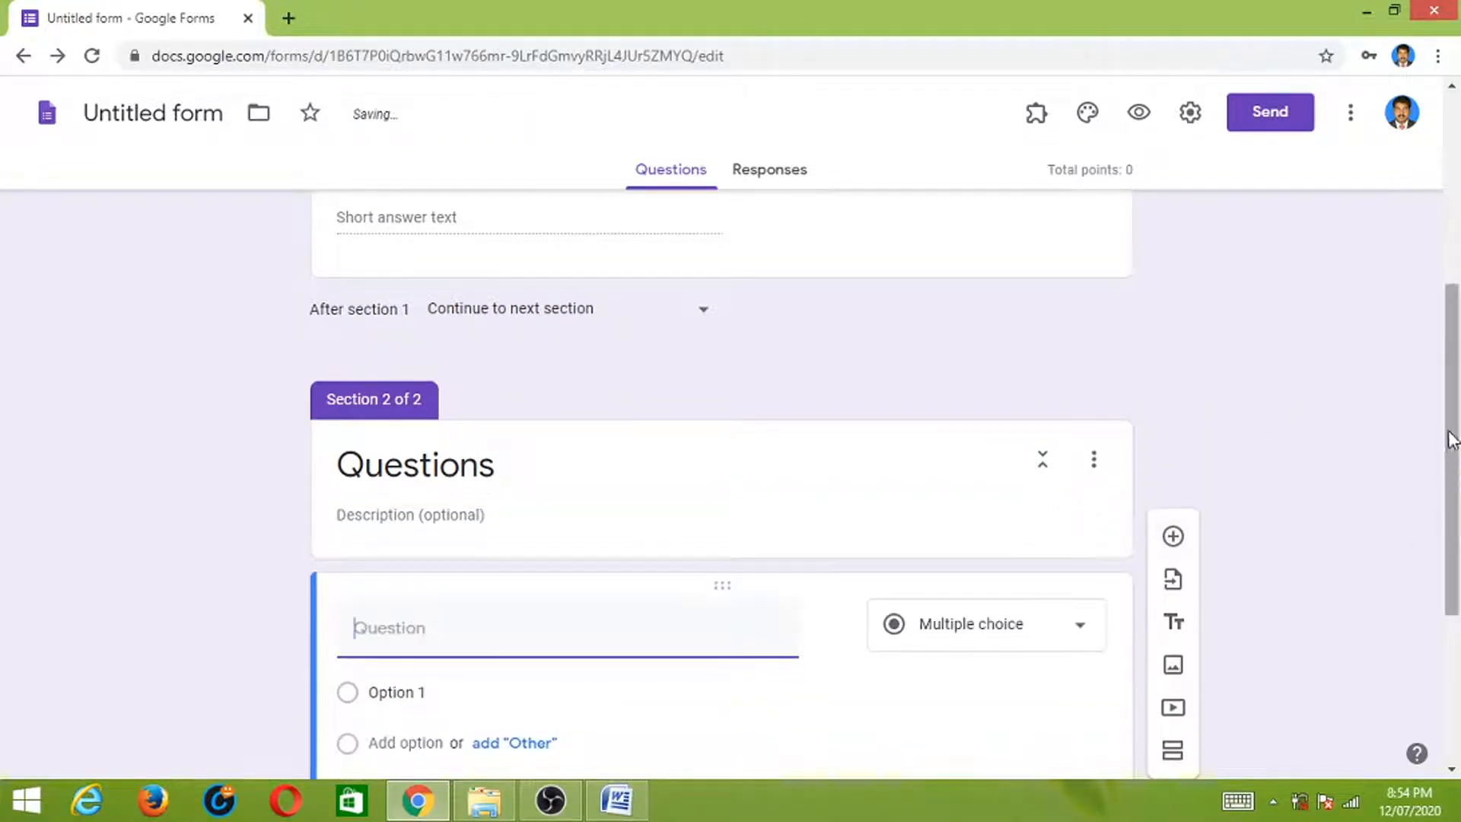
- Paste 'Who is the first Prime Minister of India?' from the Word quiz as the question
{"action": "left_click_drag", "start_coordinate": [1453, 423], "coordinate": [1453, 593]}
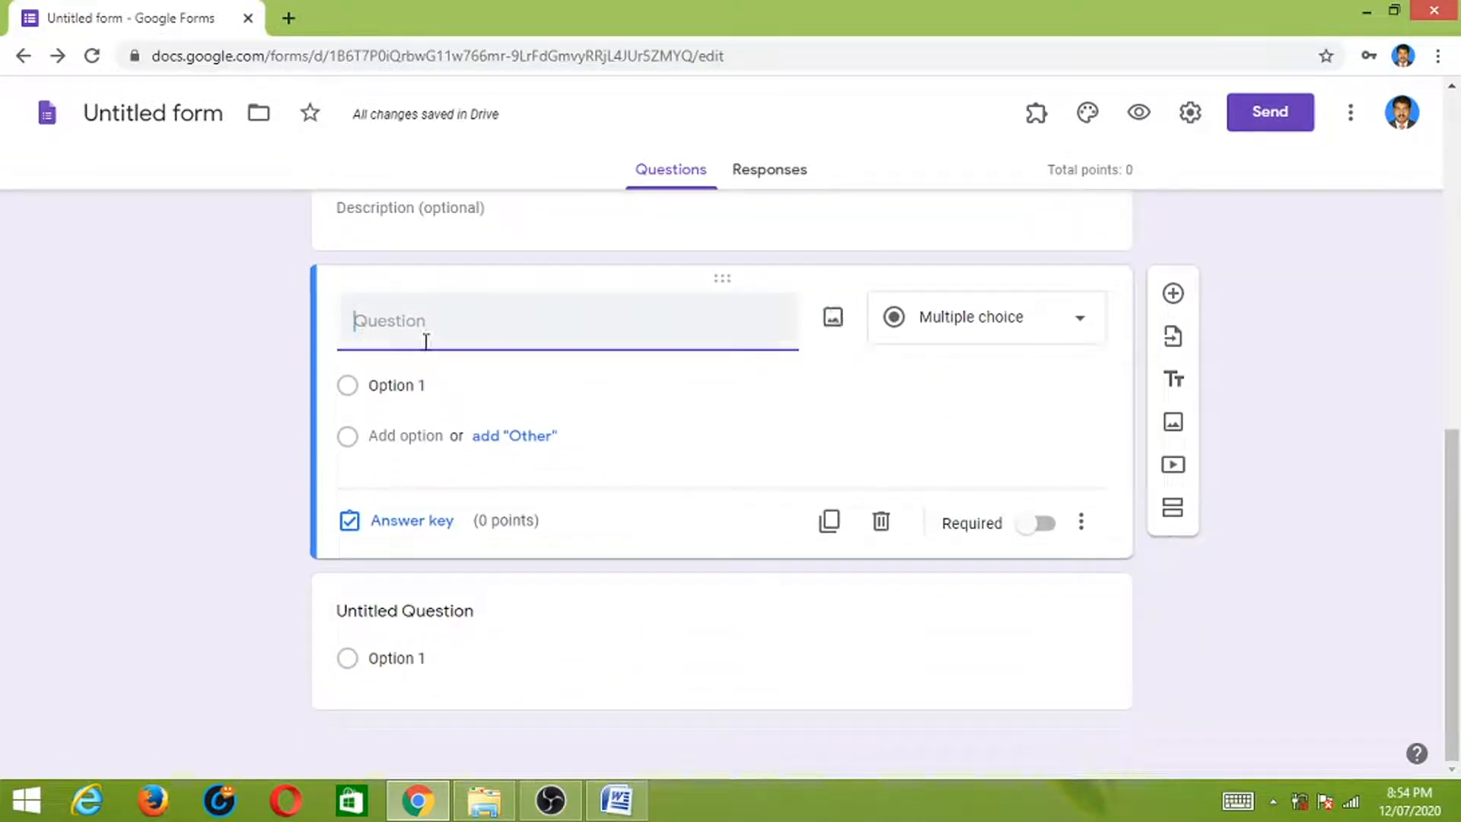
{"action": "left_click", "coordinate": [616, 798]}
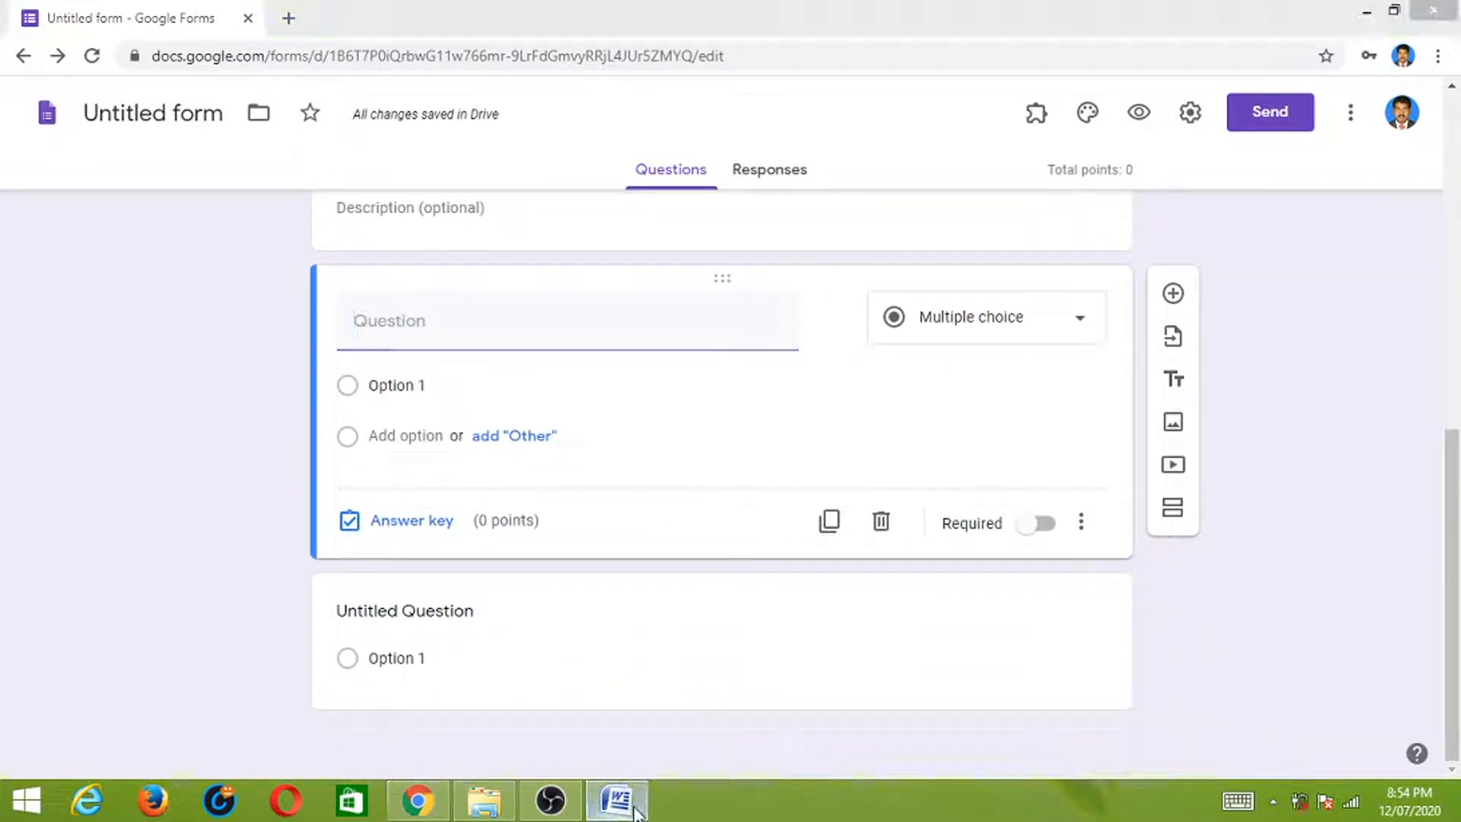
{"action": "left_click_drag", "start_coordinate": [477, 289], "coordinate": [704, 299]}
{"action": "key", "text": "ctrl+c"}
{"action": "key", "text": "alt+Tab"}
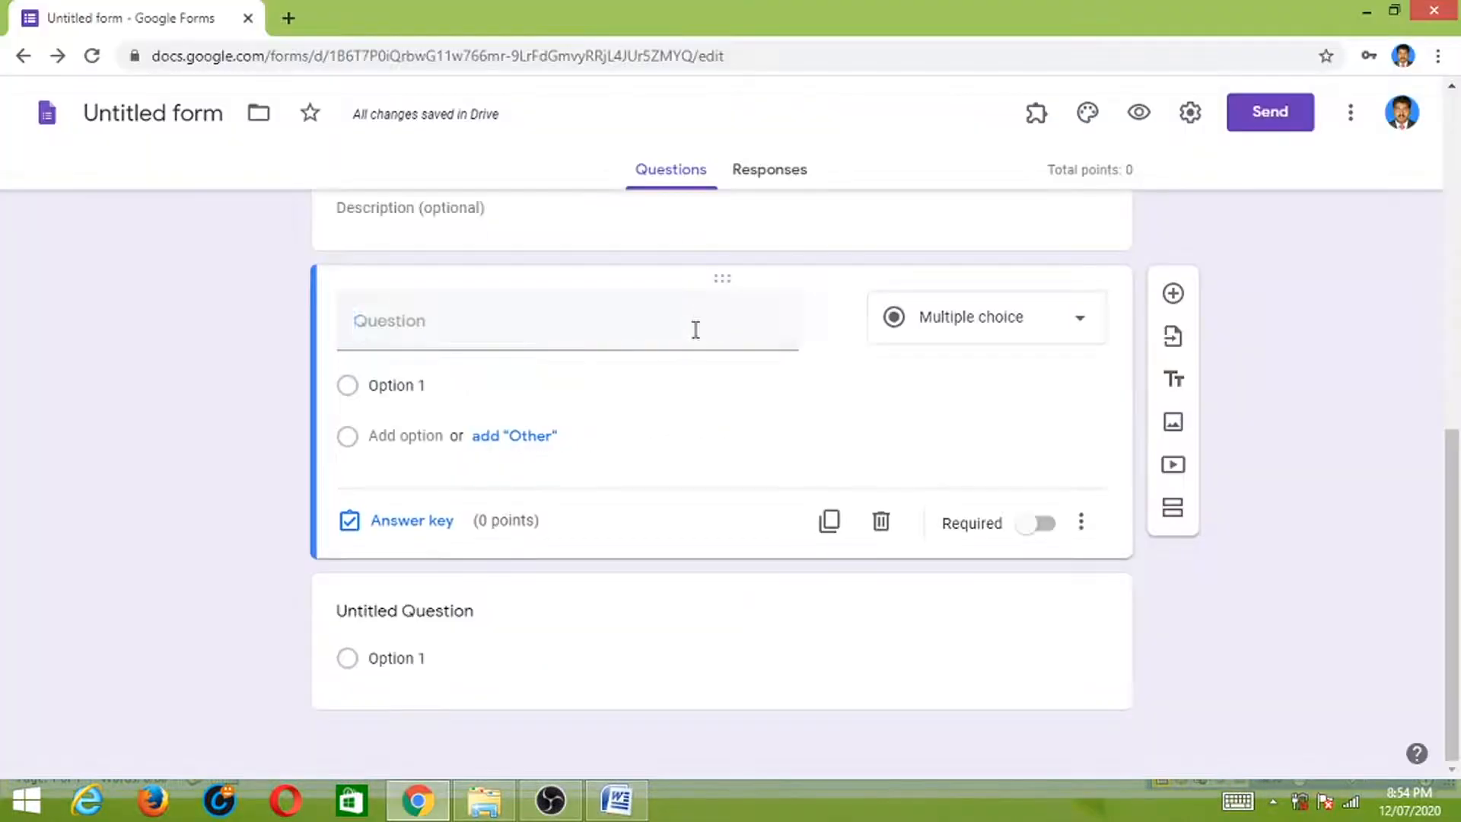
{"action": "left_click", "coordinate": [694, 329]}
{"action": "key", "text": "ctrl+v"}
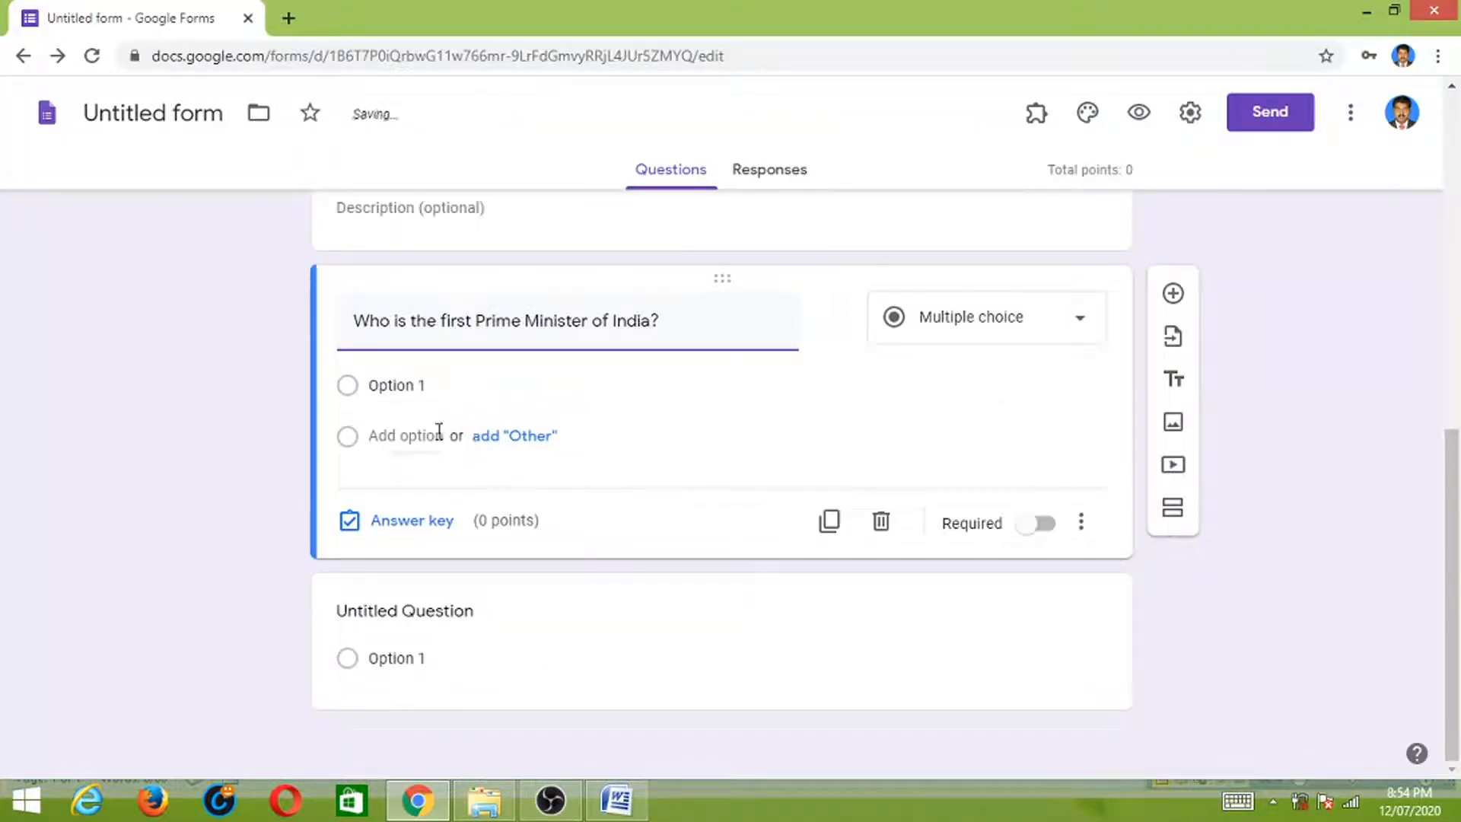
- Fill in the answer options Patel, Nehru, Rajaji and Bose
{"action": "left_click", "coordinate": [443, 386]}
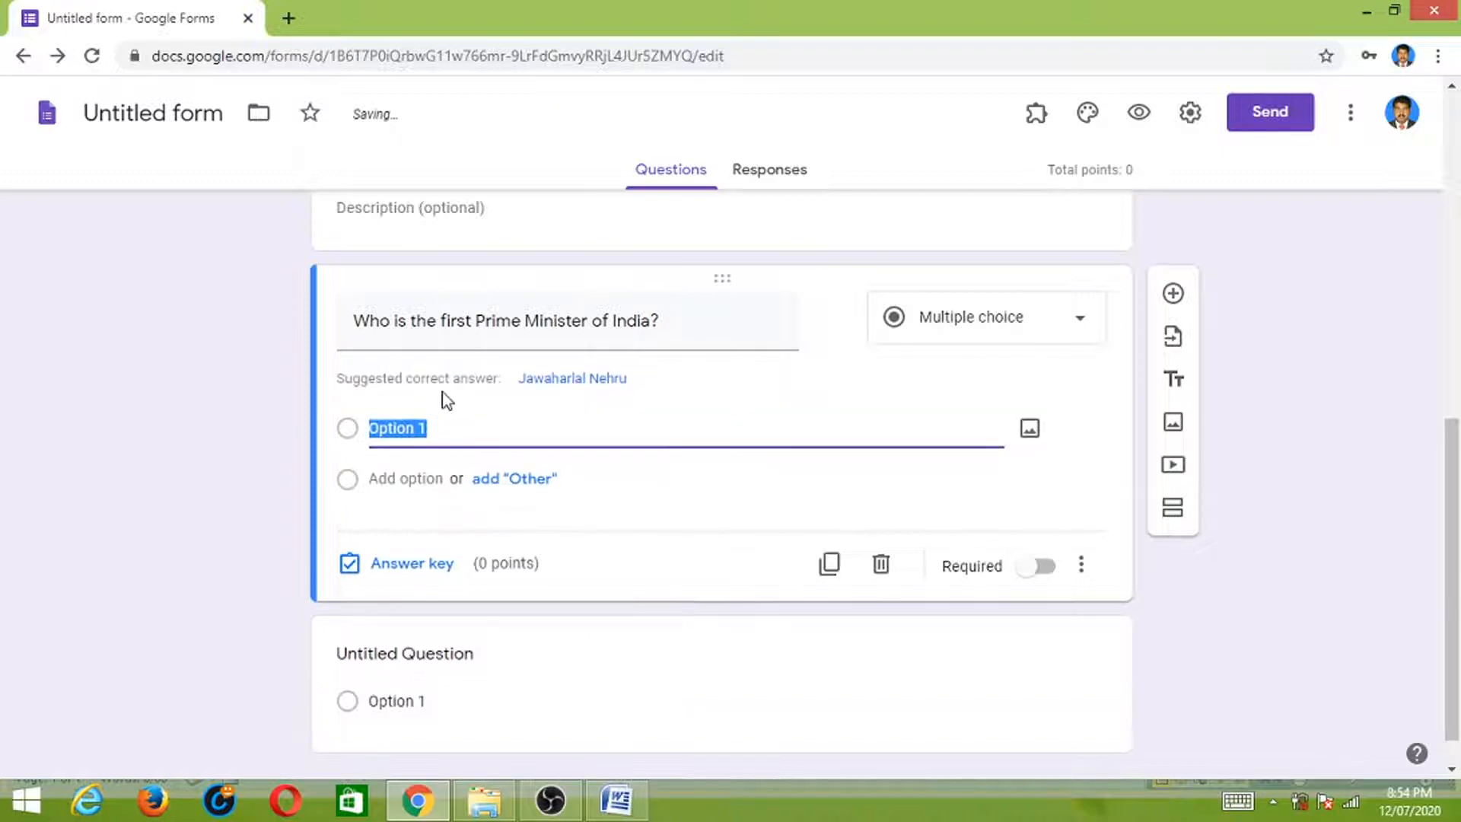
{"action": "type", "text": "Patel"}
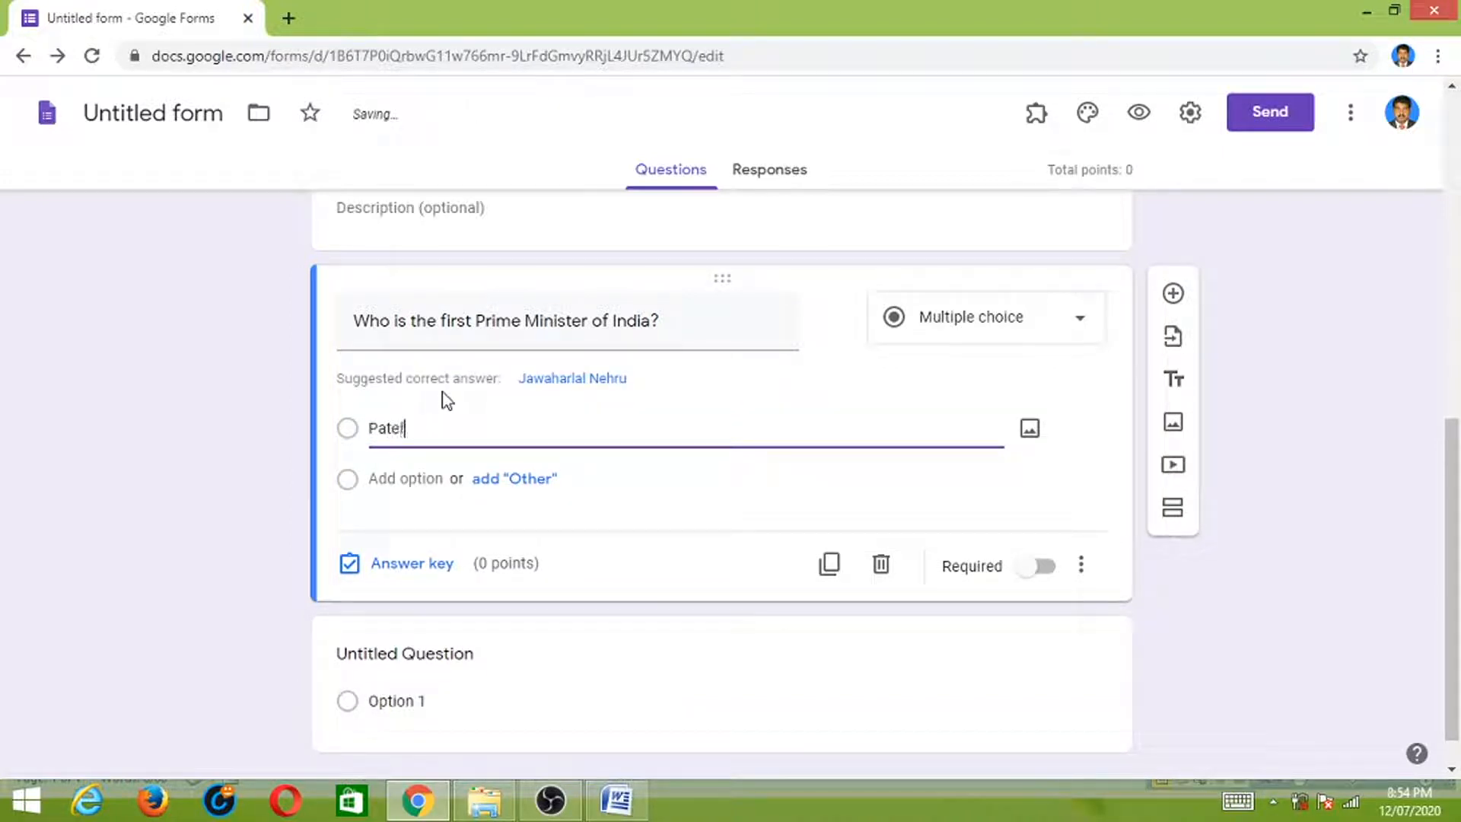
{"action": "left_click", "coordinate": [402, 477]}
{"action": "type", "text": "Neh"}
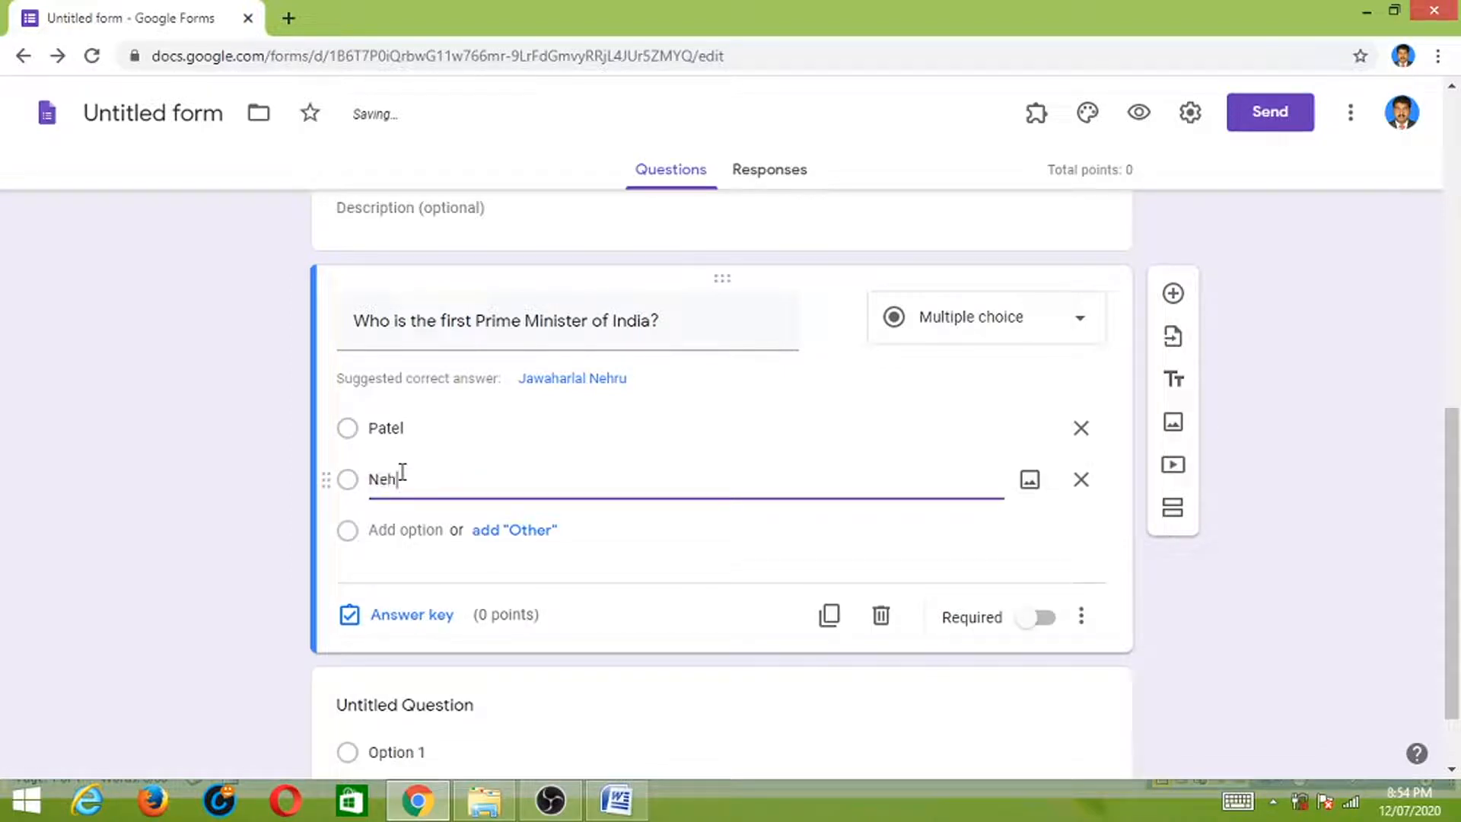
{"action": "type", "text": "ru"}
{"action": "left_click", "coordinate": [408, 531]}
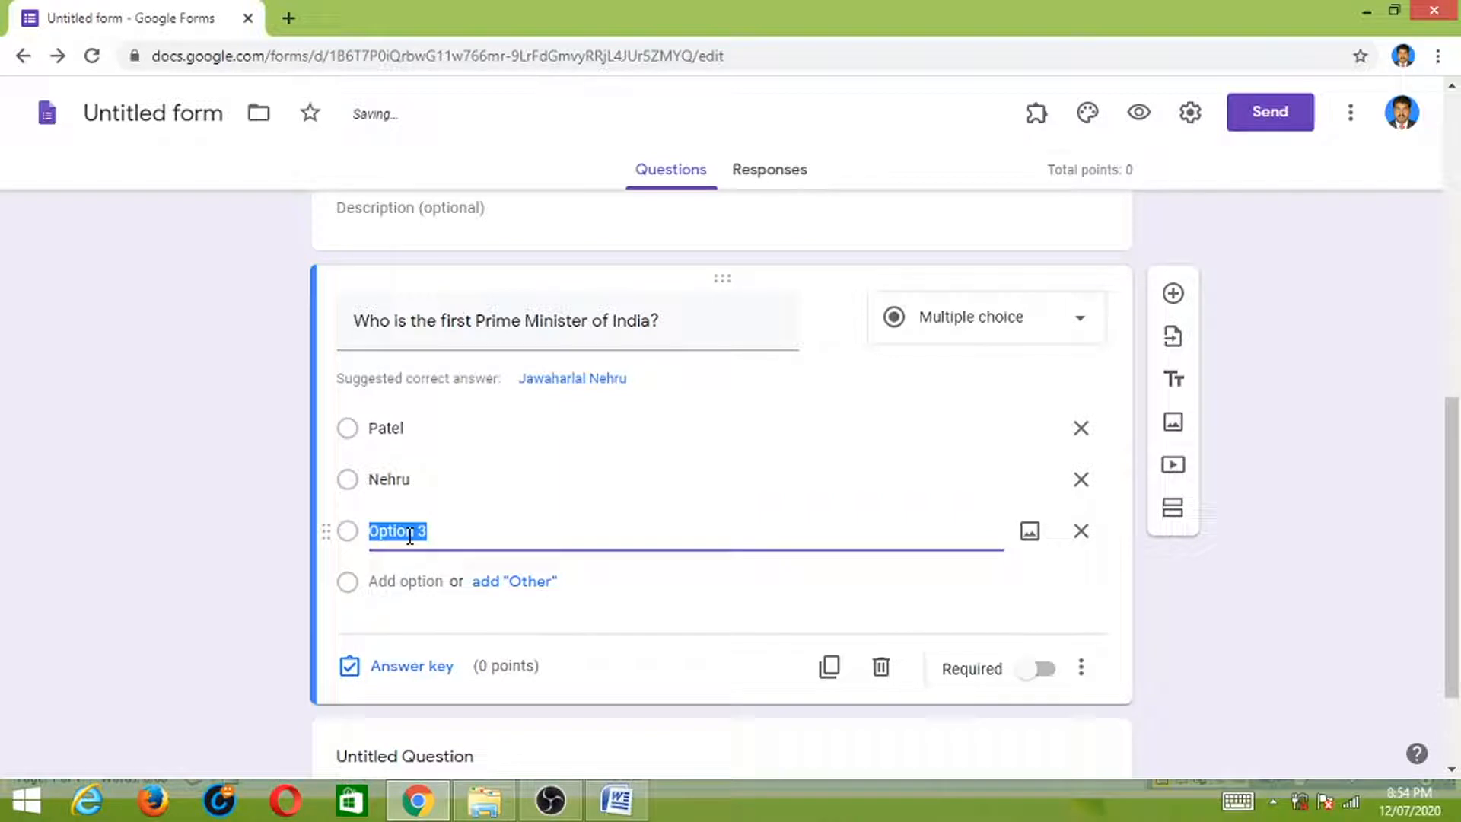
{"action": "type", "text": "Rajaji"}
{"action": "left_click", "coordinate": [415, 575]}
{"action": "type", "text": "B"}
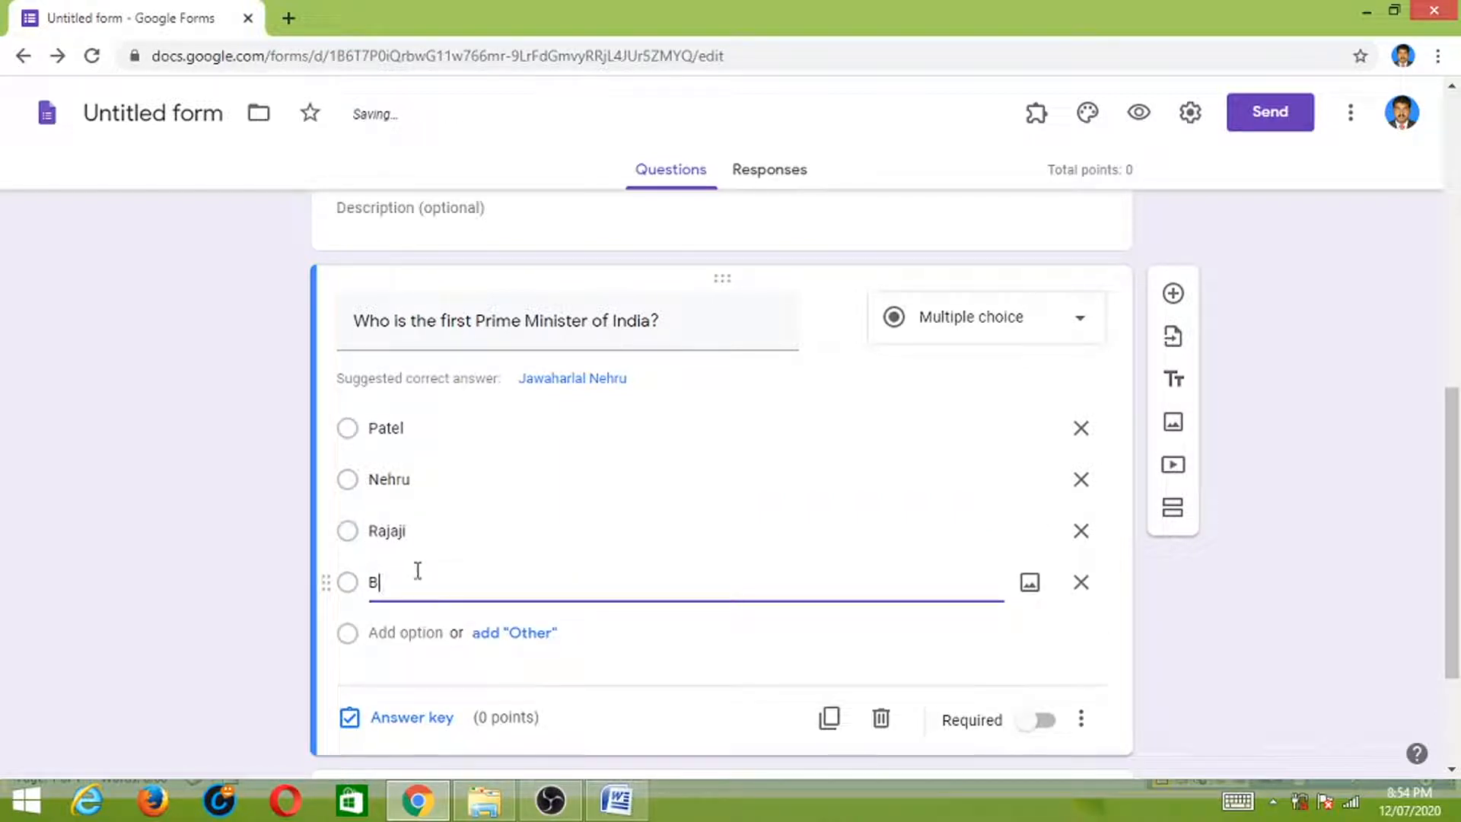
{"action": "type", "text": "ose"}
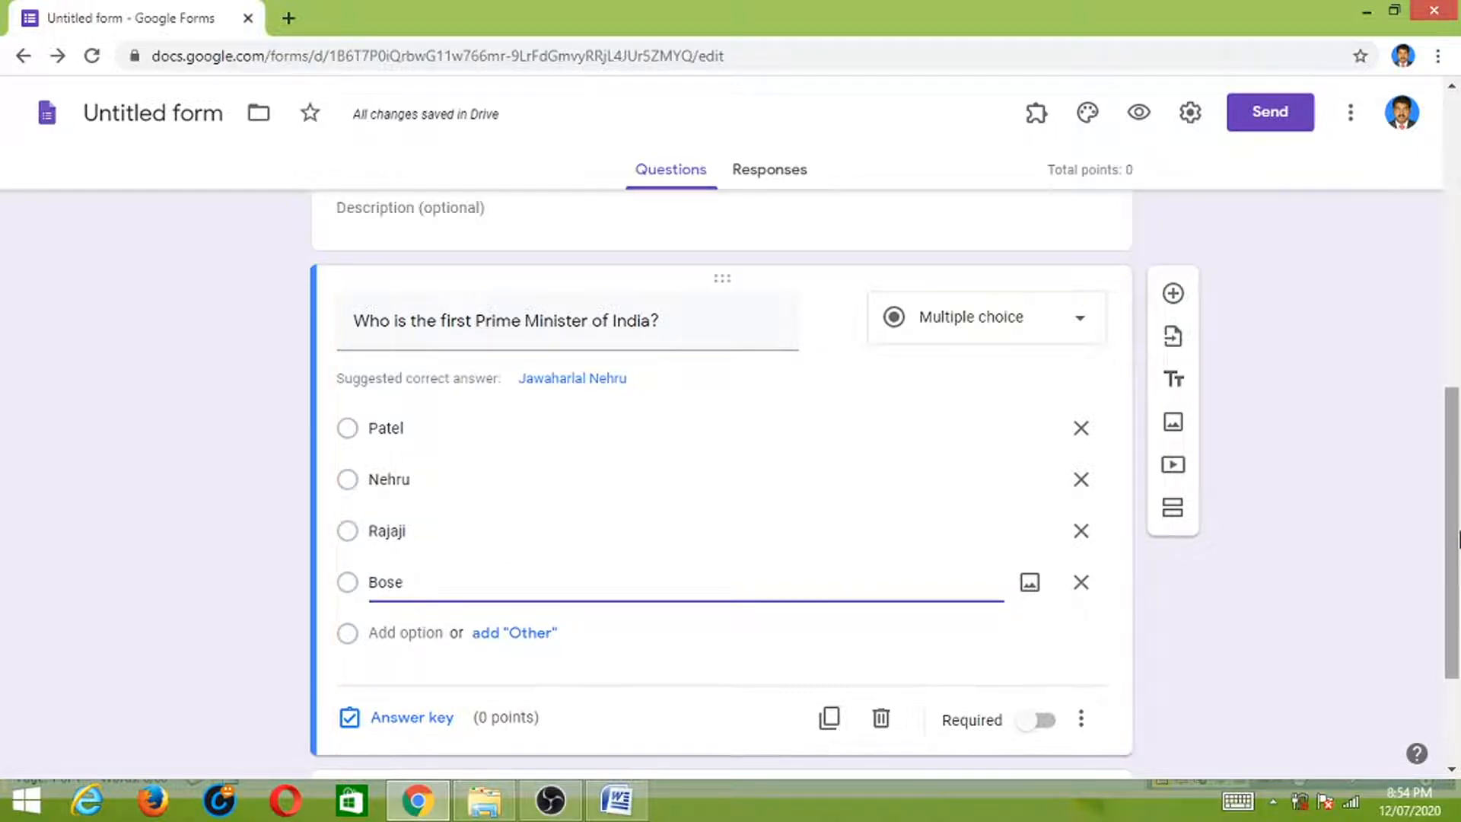
{"action": "left_click_drag", "start_coordinate": [1455, 542], "coordinate": [1453, 578]}
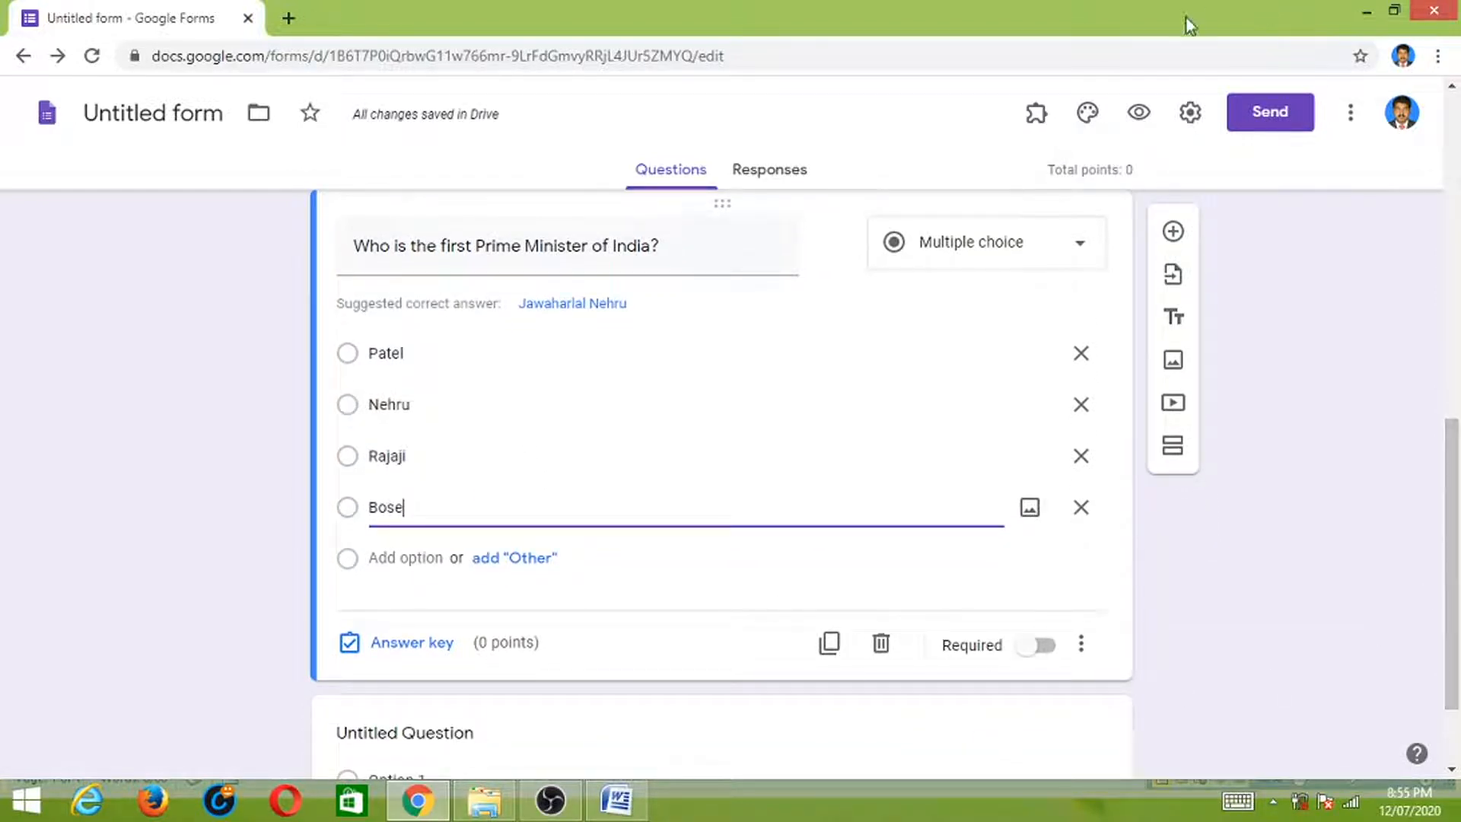
- Set Nehru as the correct answer worth 1 point and make the question required
{"action": "left_click", "coordinate": [390, 648]}
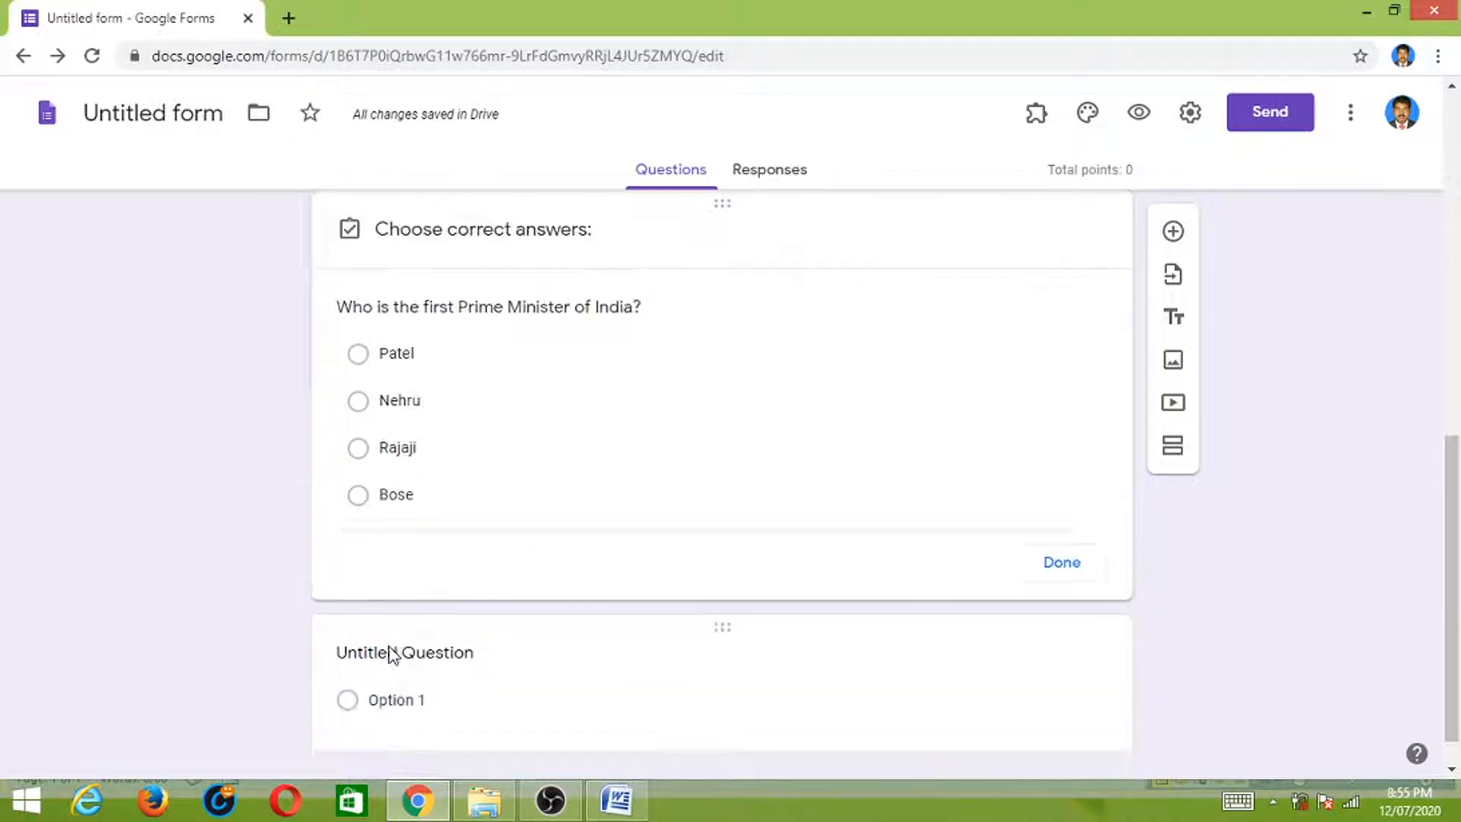
{"action": "left_click", "coordinate": [357, 407]}
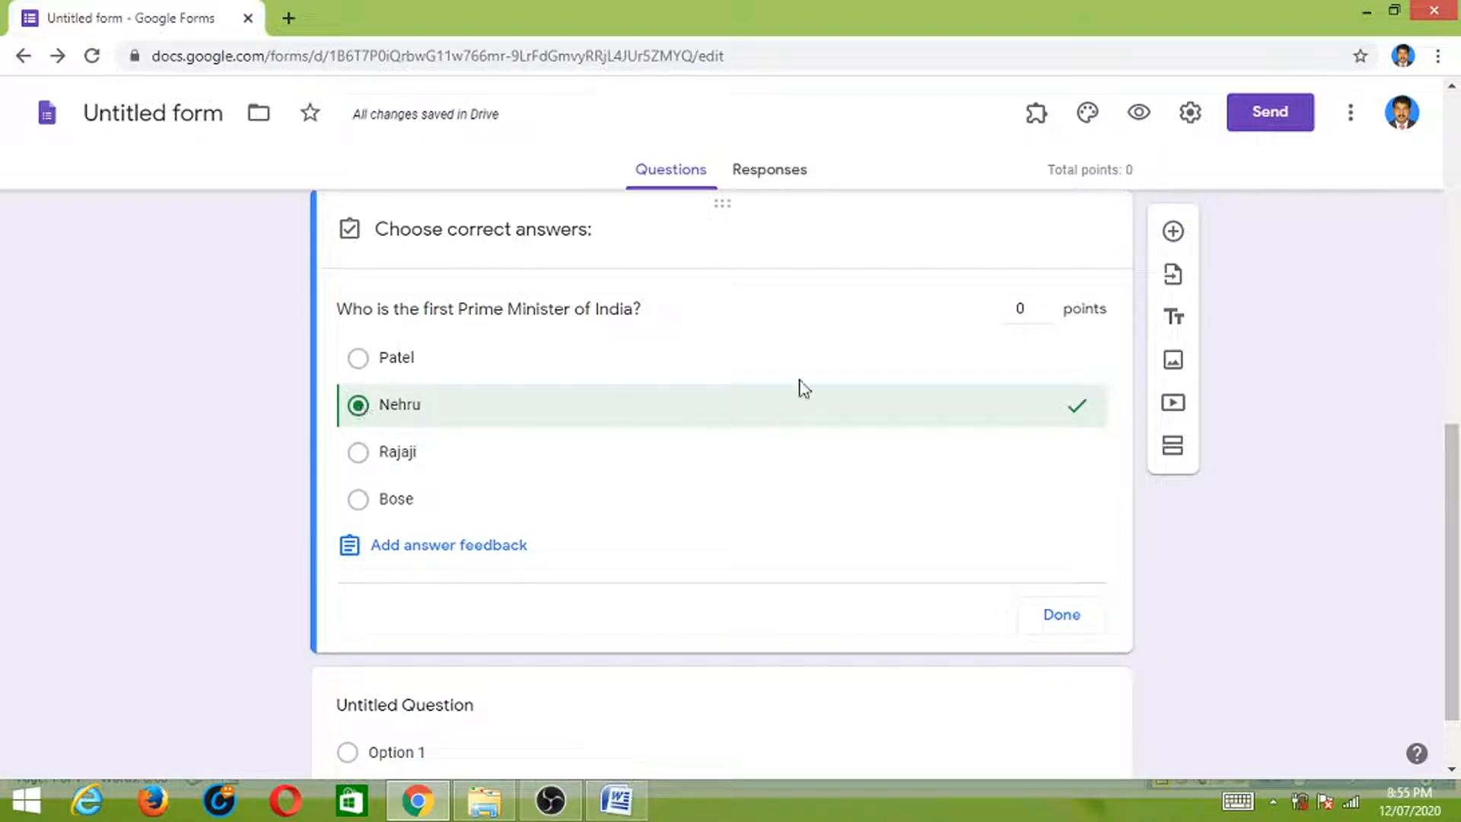
{"action": "left_click", "coordinate": [1046, 305]}
{"action": "left_click", "coordinate": [1063, 616]}
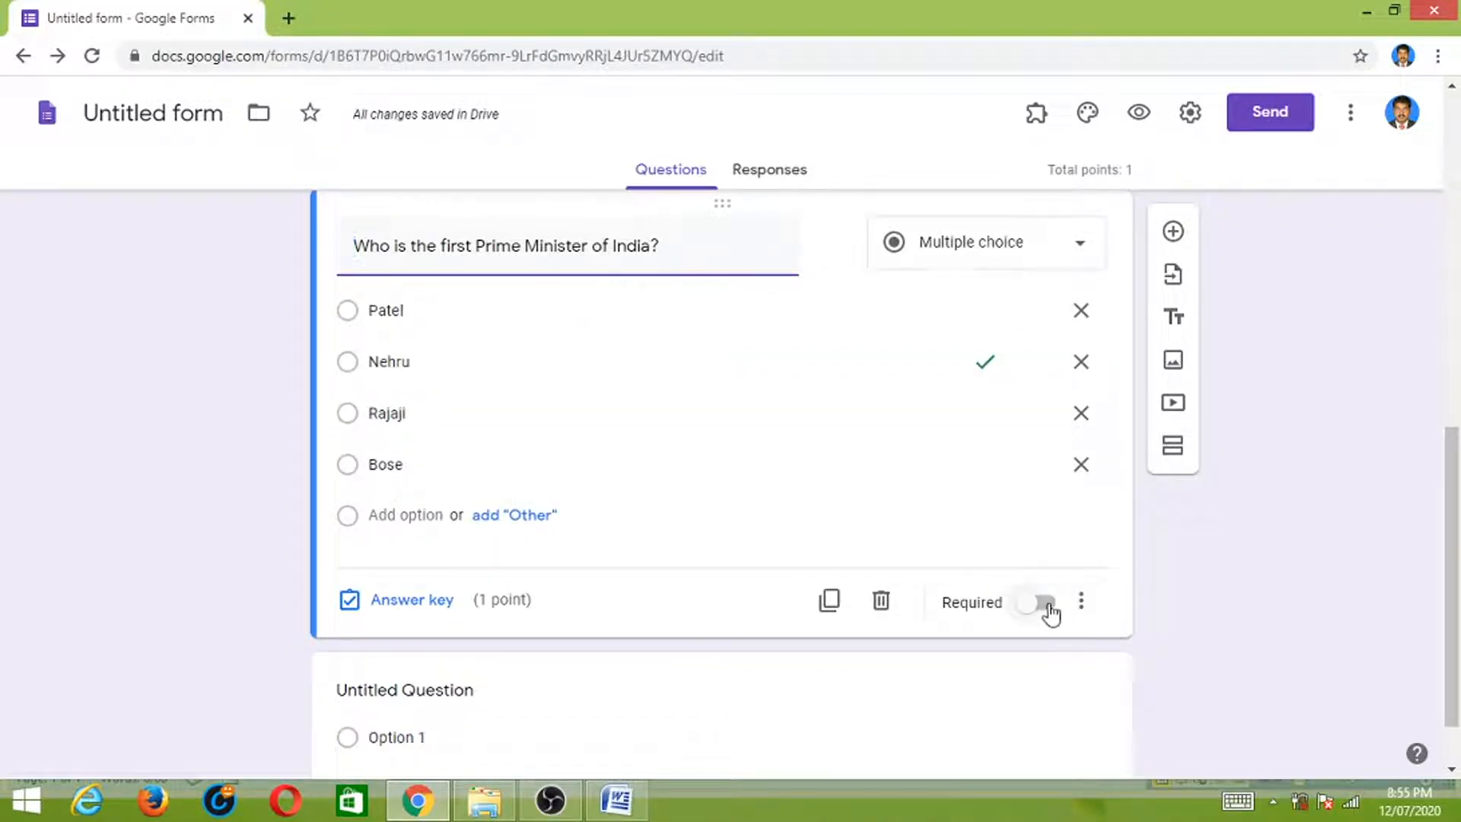
{"action": "left_click", "coordinate": [1044, 605]}
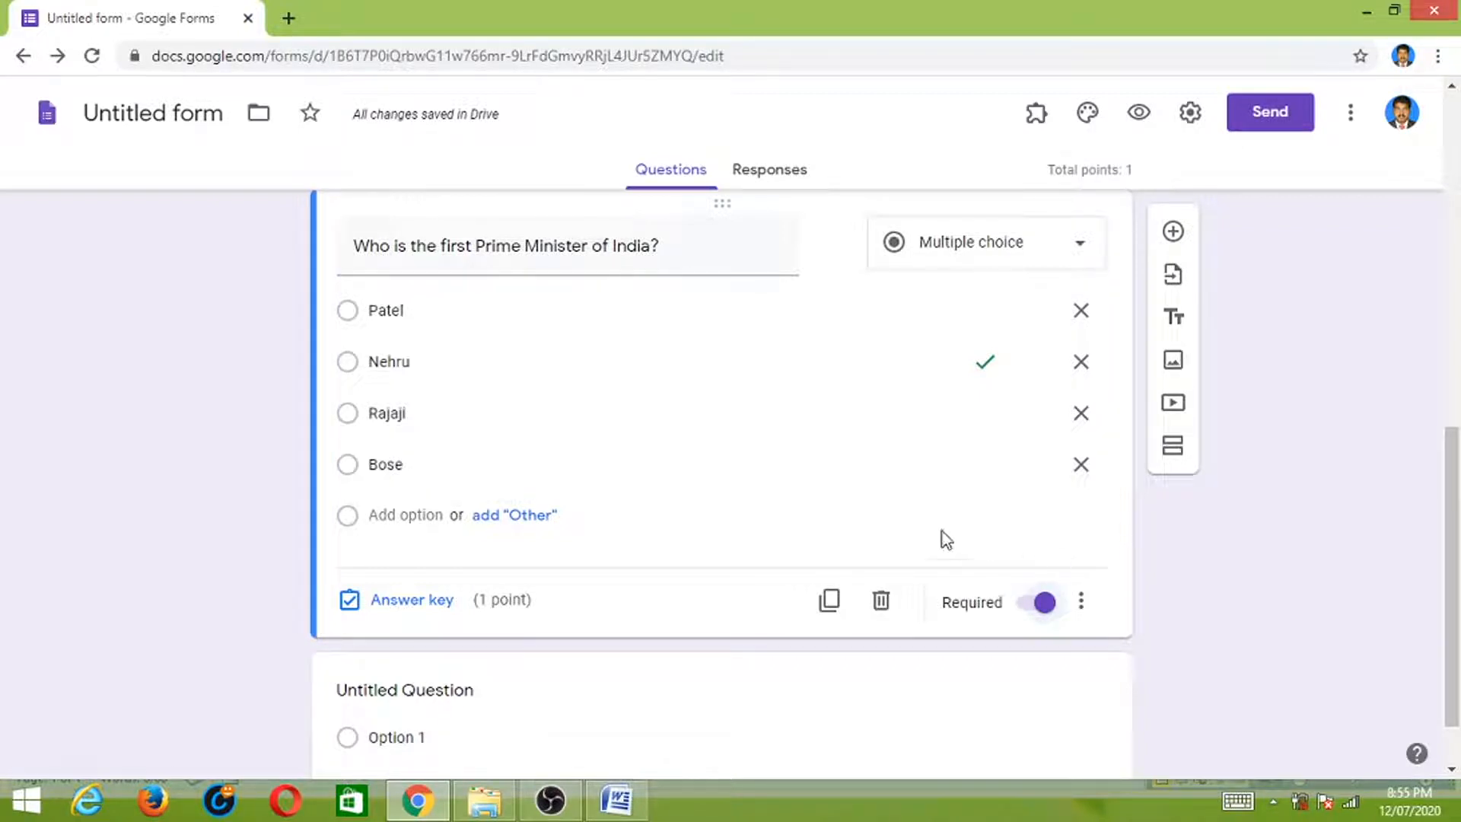
{"action": "left_click_drag", "start_coordinate": [1453, 464], "coordinate": [1452, 490]}
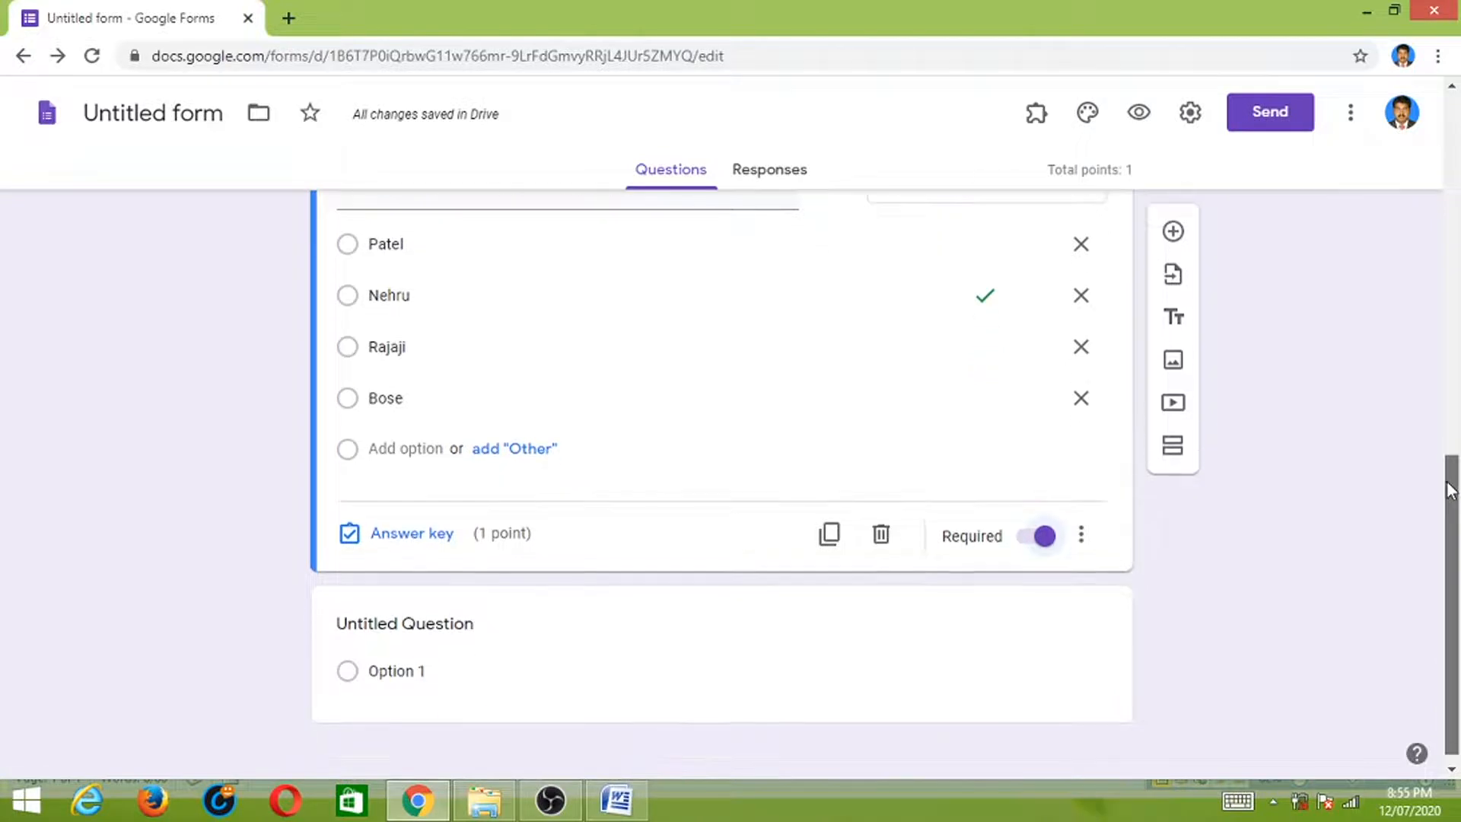
- Add a new question titled 'What are the following devices used for storage?', copied from the Word quiz
{"action": "left_click", "coordinate": [1174, 232]}
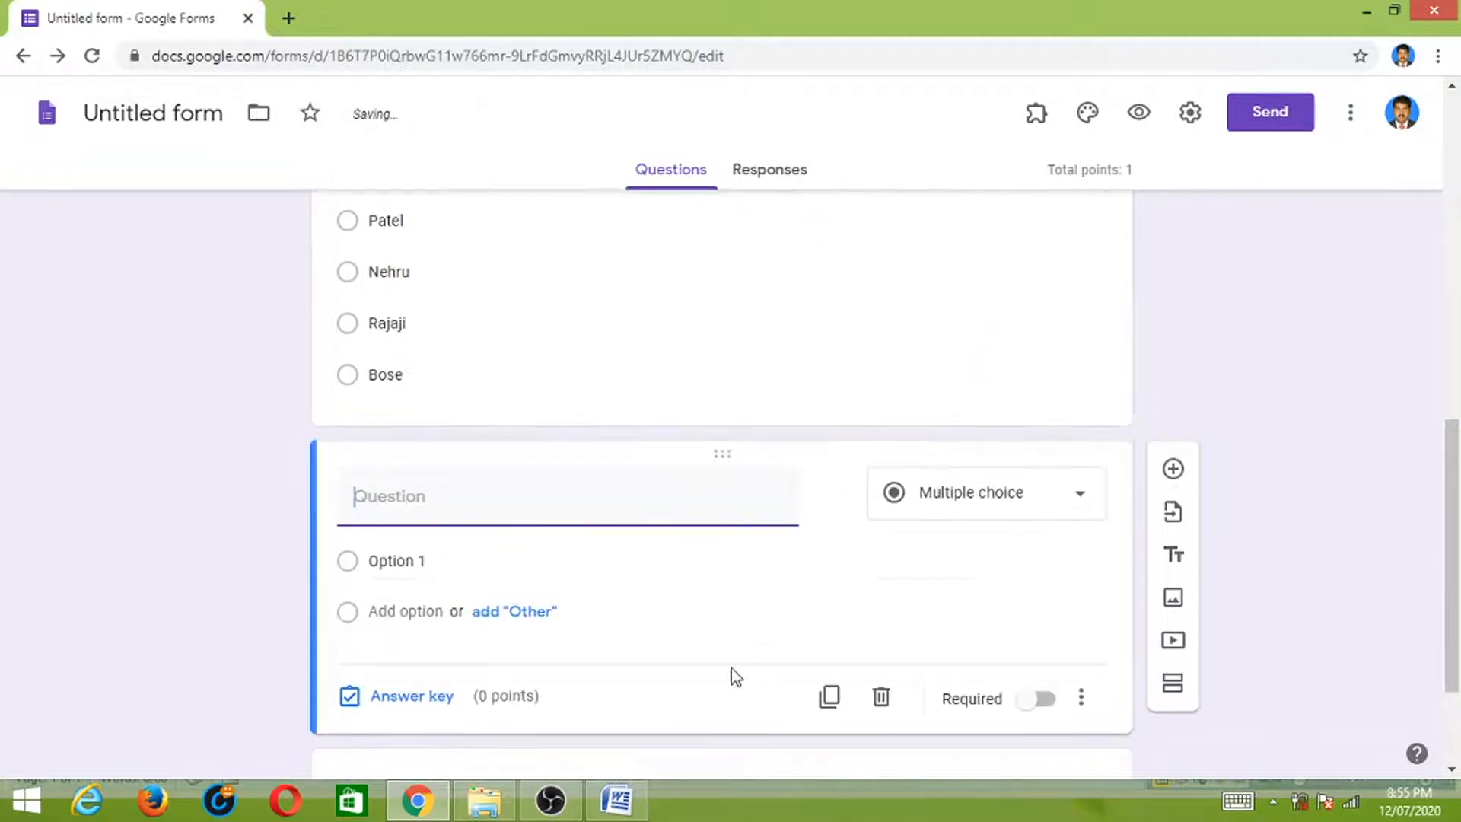
{"action": "left_click", "coordinate": [616, 799]}
{"action": "left_click_drag", "start_coordinate": [478, 444], "coordinate": [770, 454]}
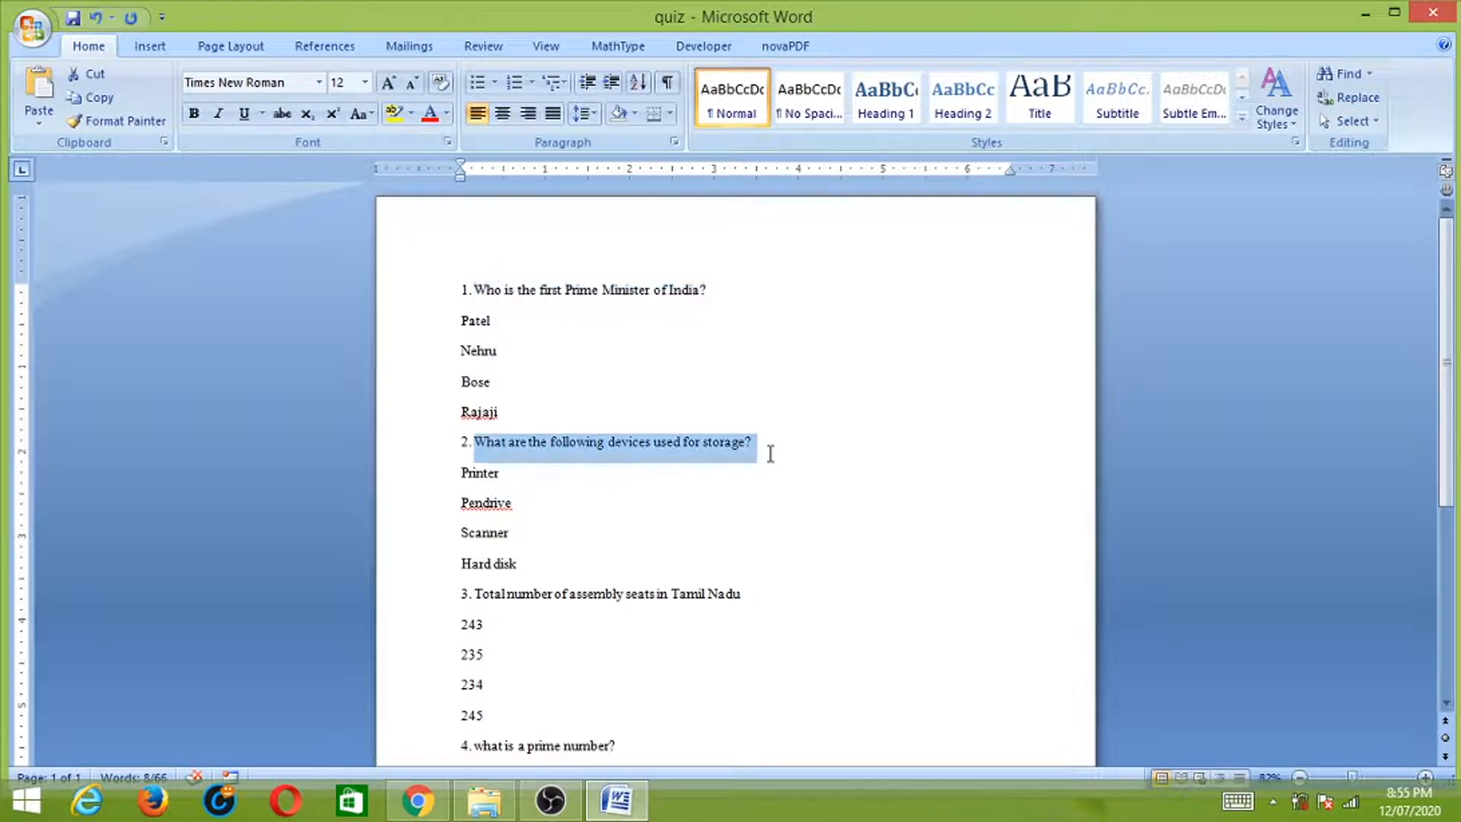
{"action": "key", "text": "alt+Tab"}
{"action": "key", "text": "ctrl+v"}
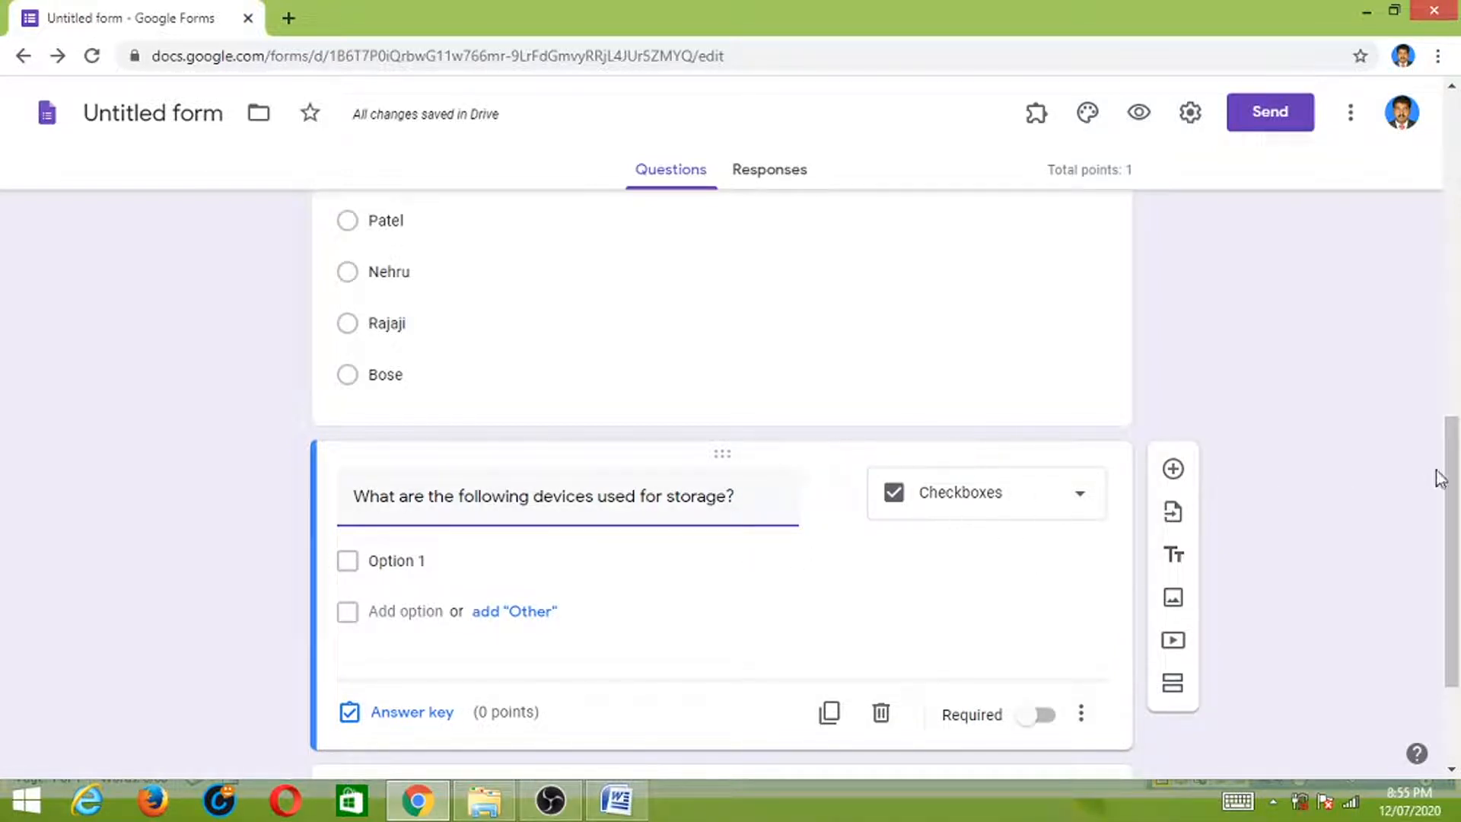
{"action": "scroll", "coordinate": [1437, 471], "scroll_direction": "down", "scroll_amount": 1}
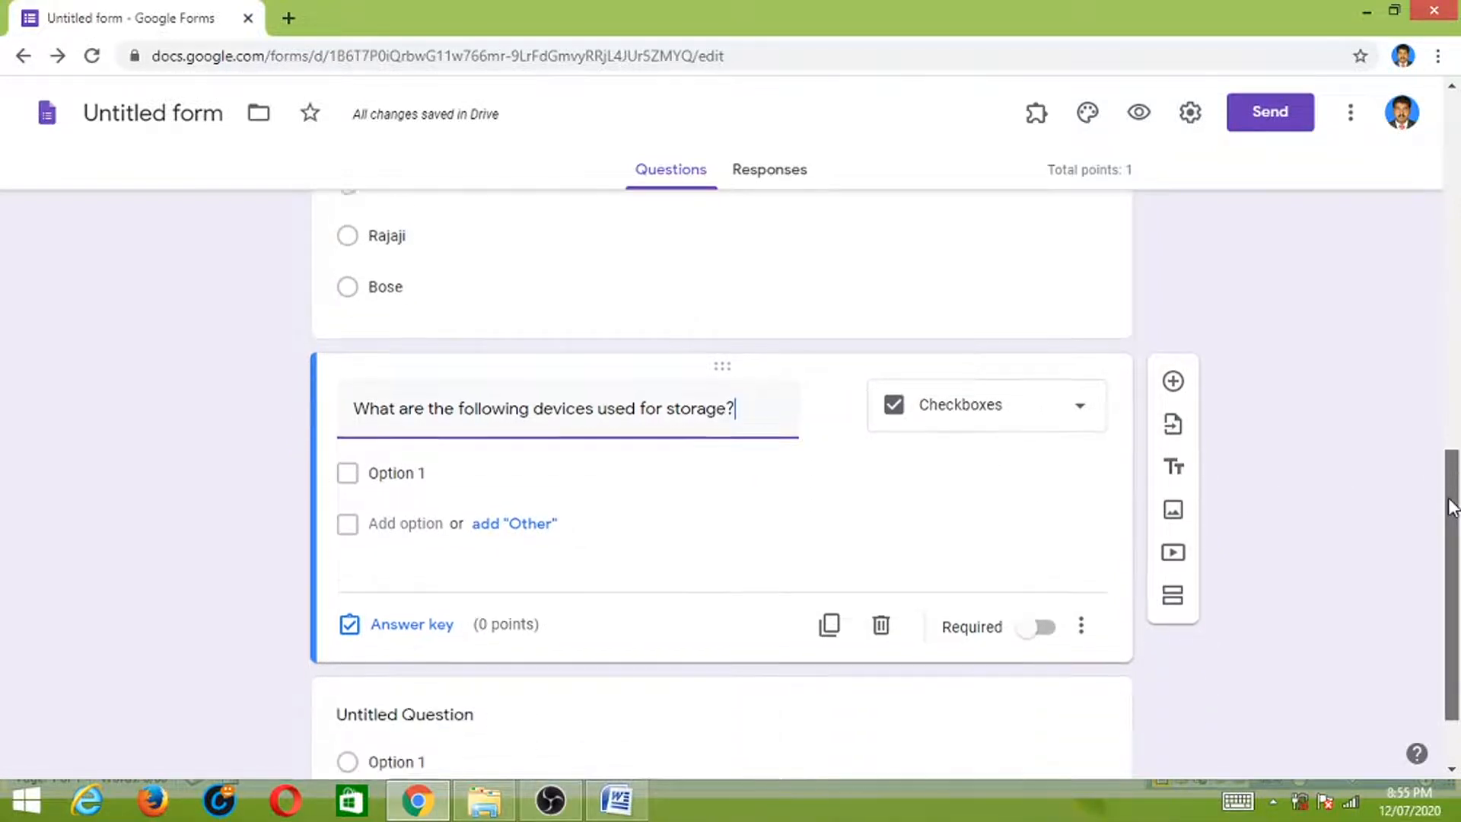
- Enter the checkbox options Pendrive, Printer, Scanner and Harddisk
{"action": "left_click", "coordinate": [480, 461]}
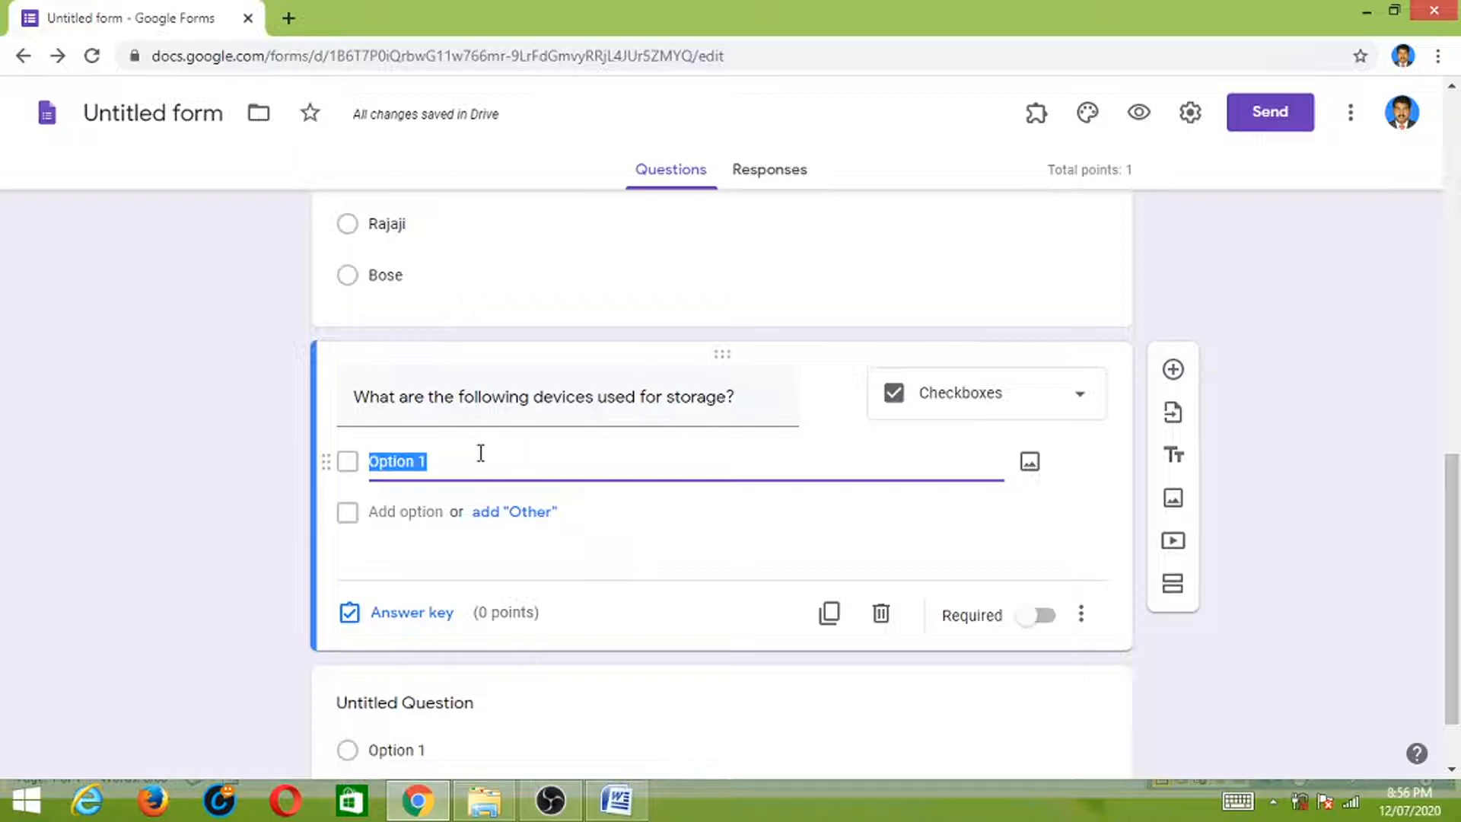
{"action": "type", "text": "Pe"}
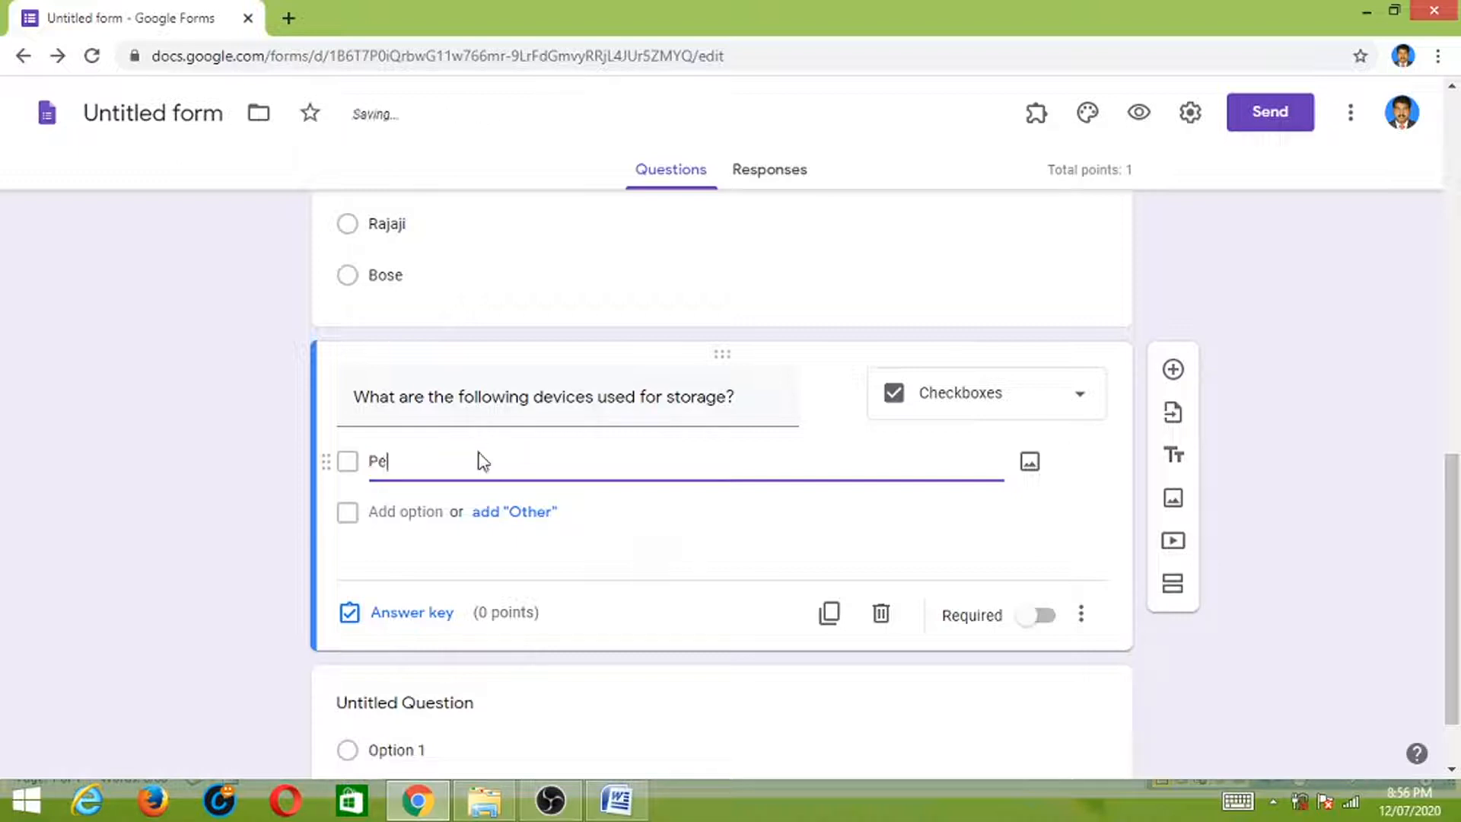
{"action": "type", "text": "ndrive"}
{"action": "left_click", "coordinate": [411, 514]}
{"action": "type", "text": "Printer"}
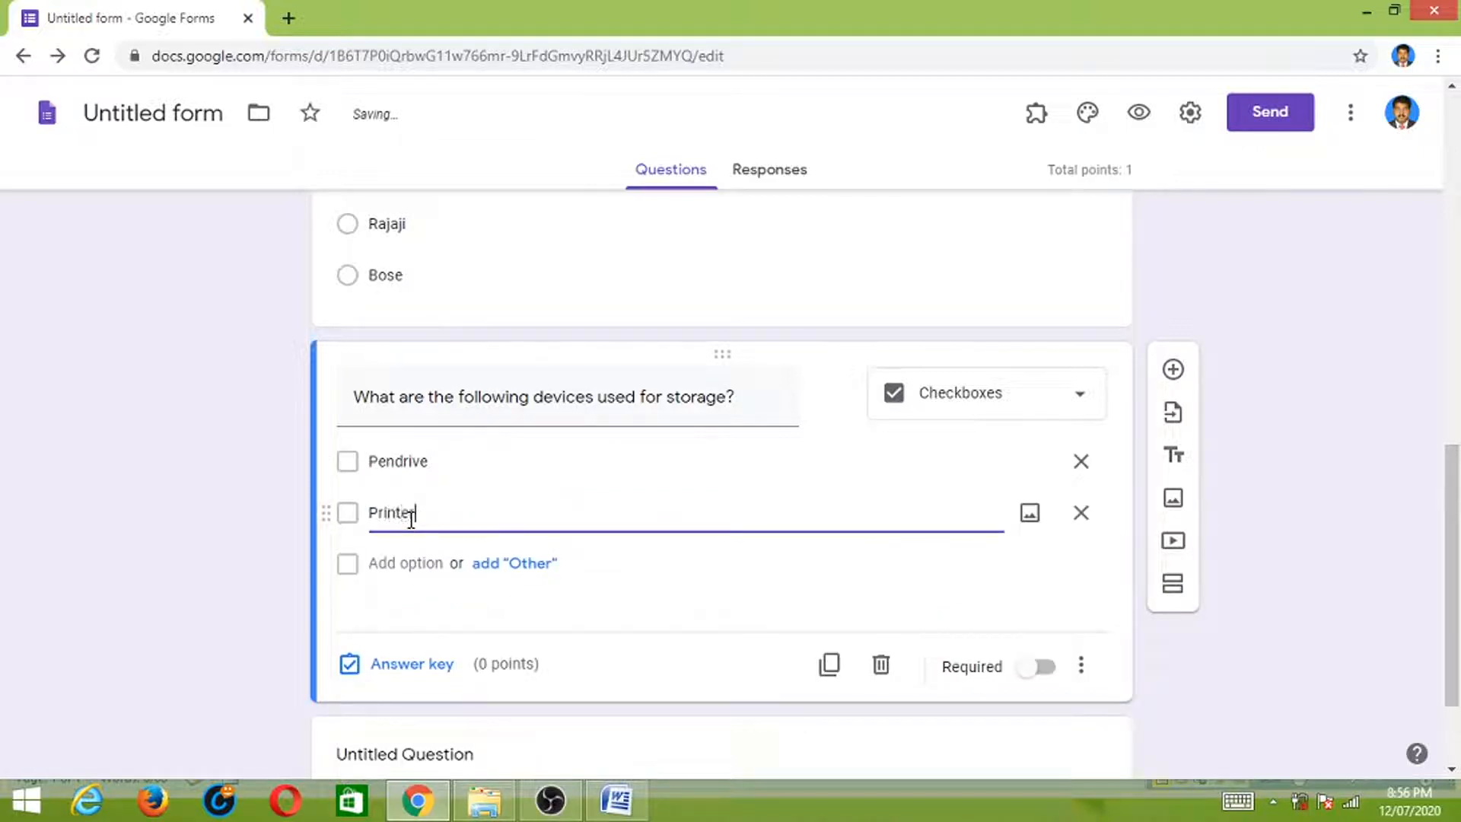
{"action": "left_click", "coordinate": [410, 562]}
{"action": "type", "text": "Scannner"}
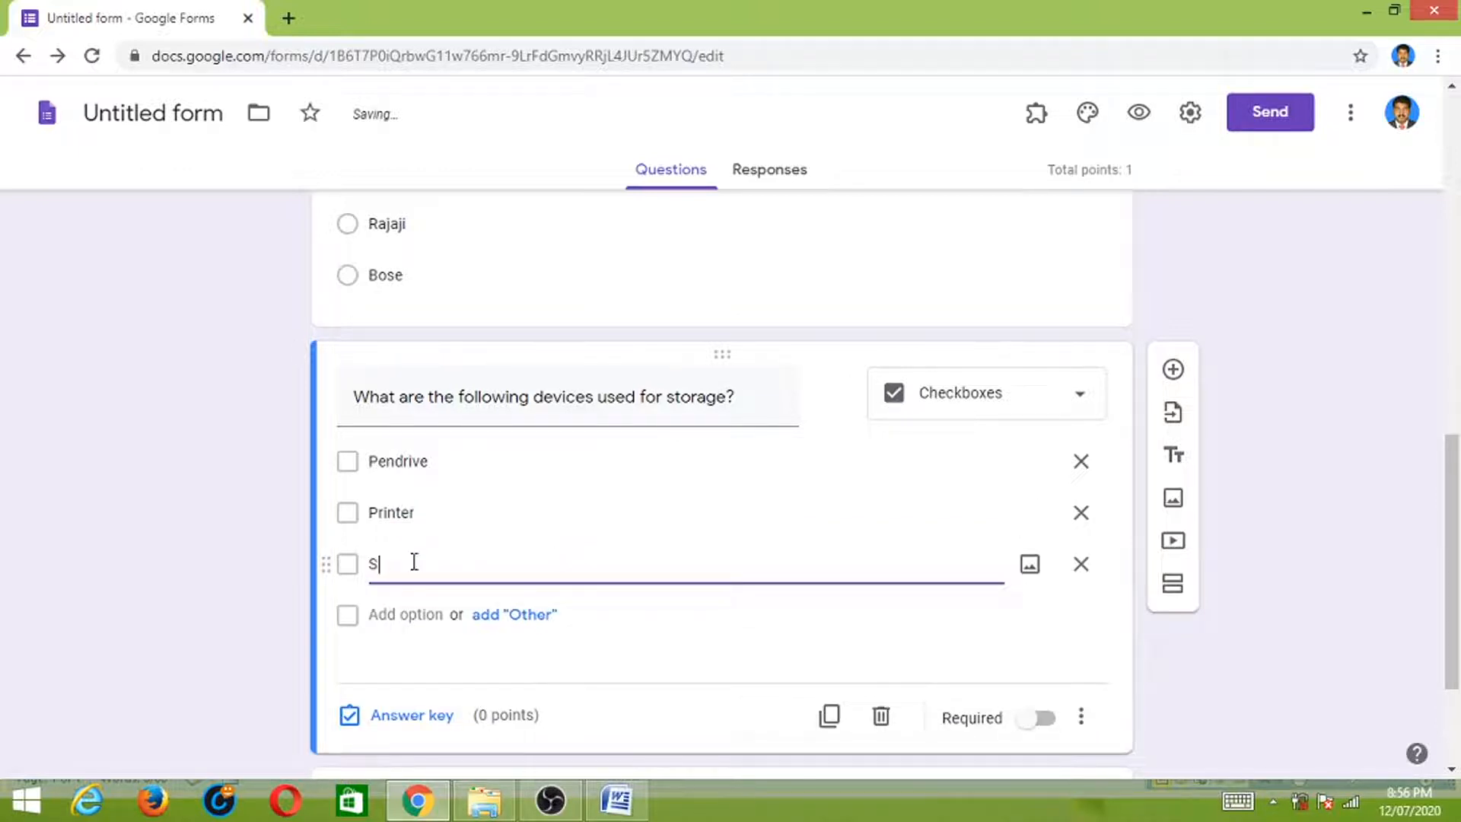
{"action": "key", "text": "BackSpace"}
{"action": "key", "text": "BackSpace"}
{"action": "key", "text": "BackSpace"}
{"action": "type", "text": "er"}
{"action": "left_click", "coordinate": [404, 614]}
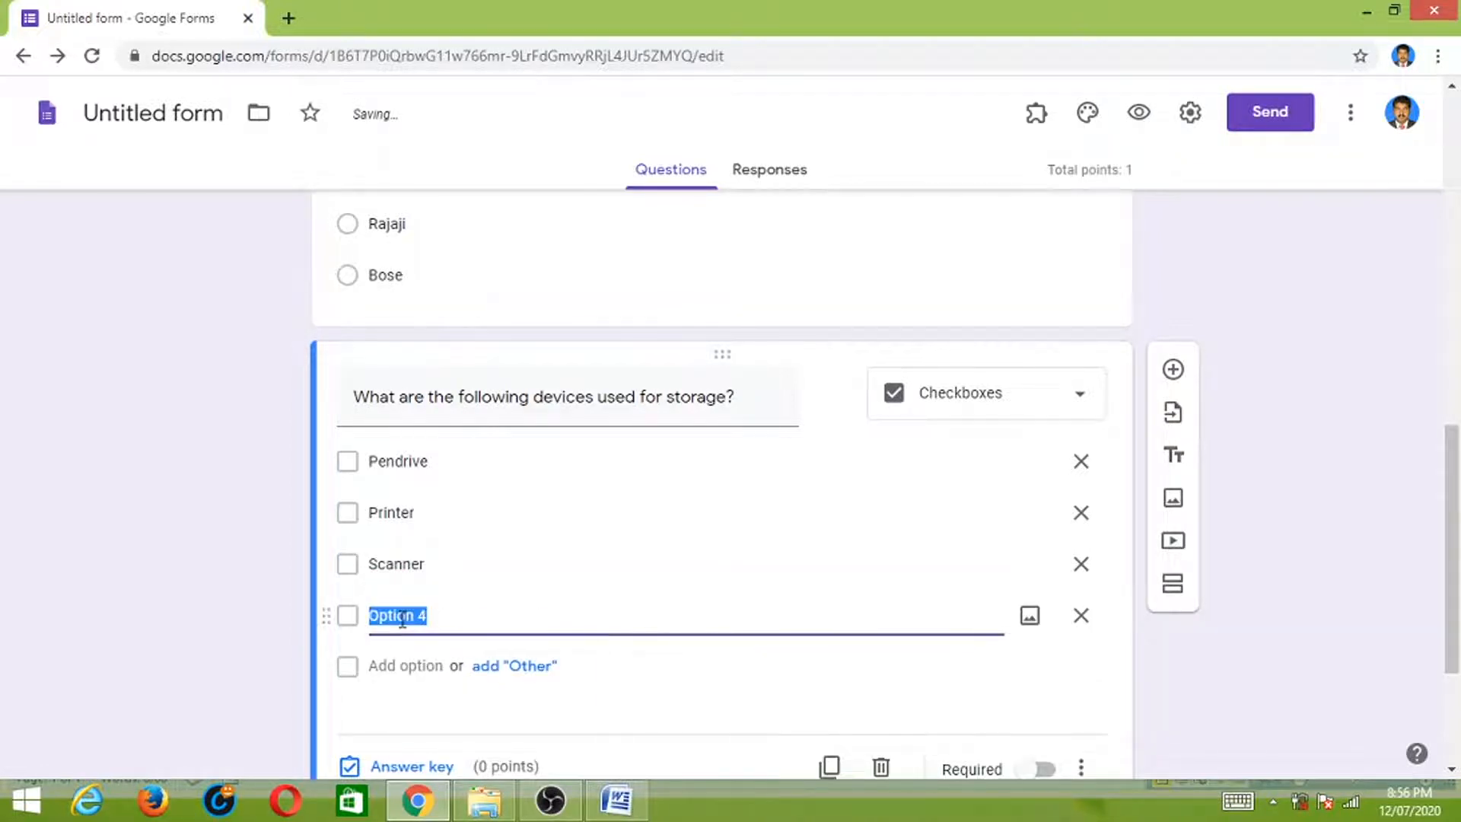
{"action": "type", "text": "Harddisk"}
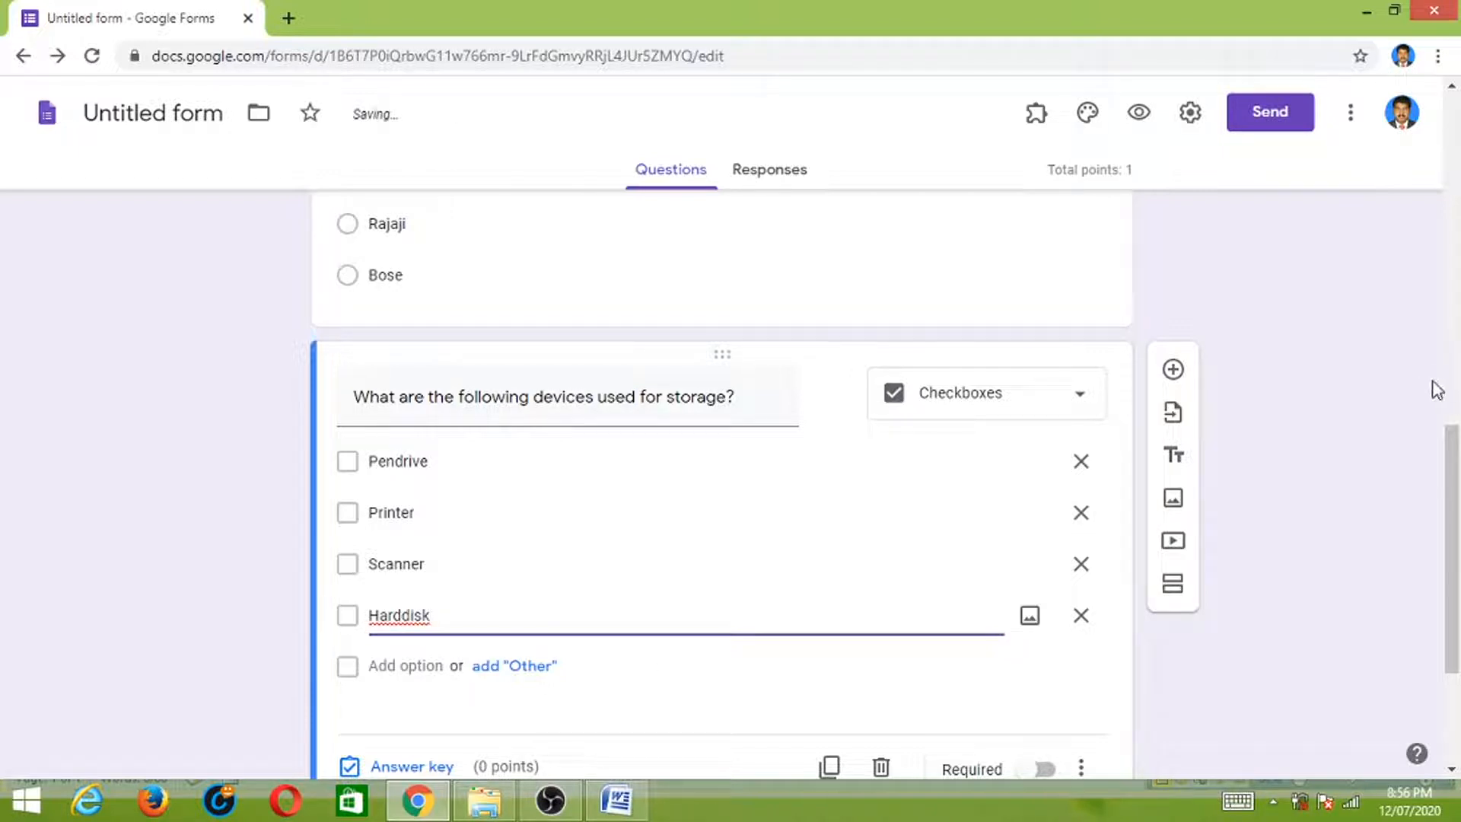
{"action": "scroll", "coordinate": [456, 700], "scroll_direction": "down", "scroll_amount": 1}
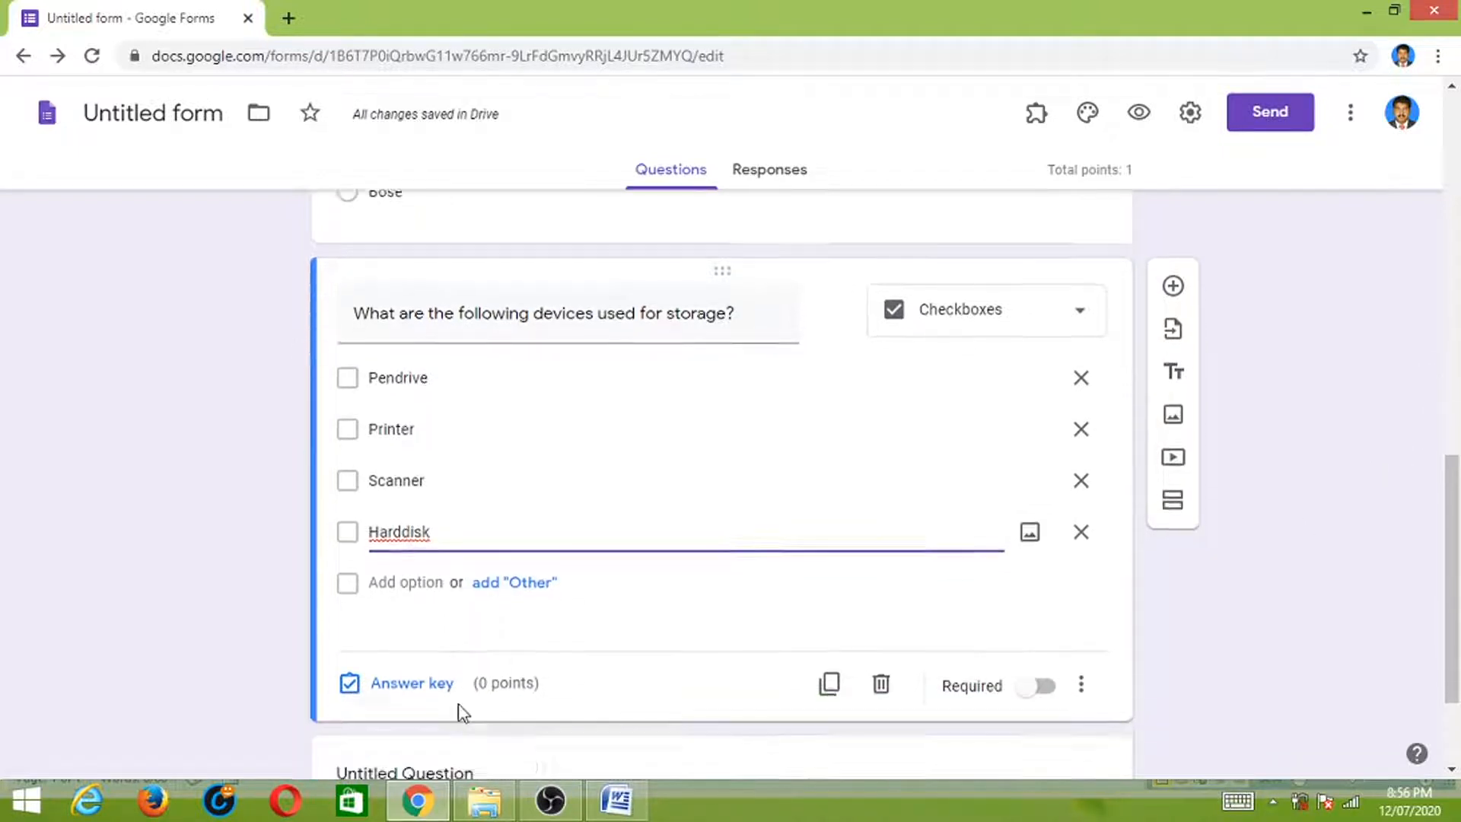
- Set the answer key with Pendrive and Harddisk correct, worth 1 point
{"action": "left_click", "coordinate": [410, 681]}
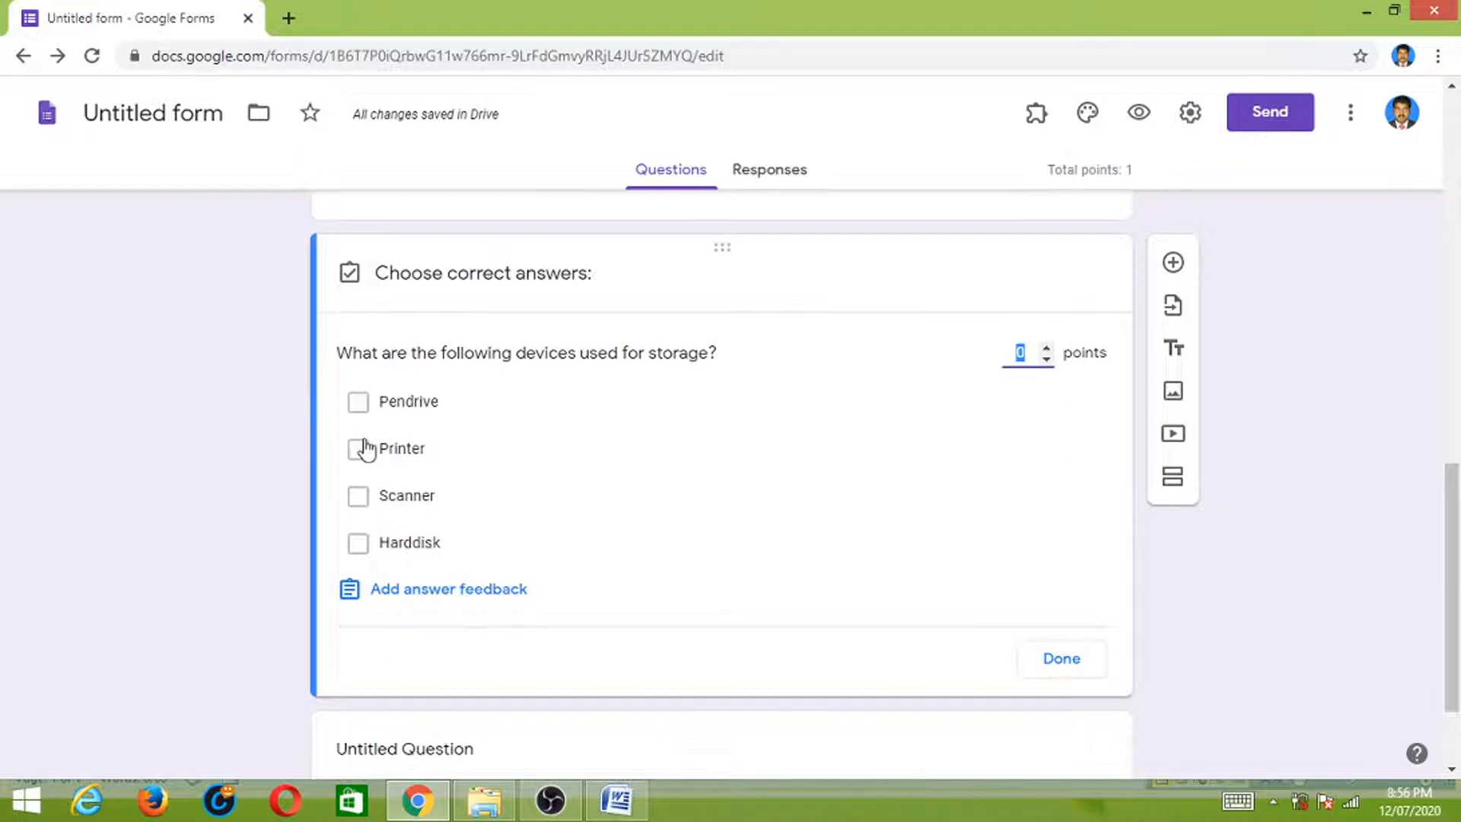
{"action": "left_click", "coordinate": [357, 402]}
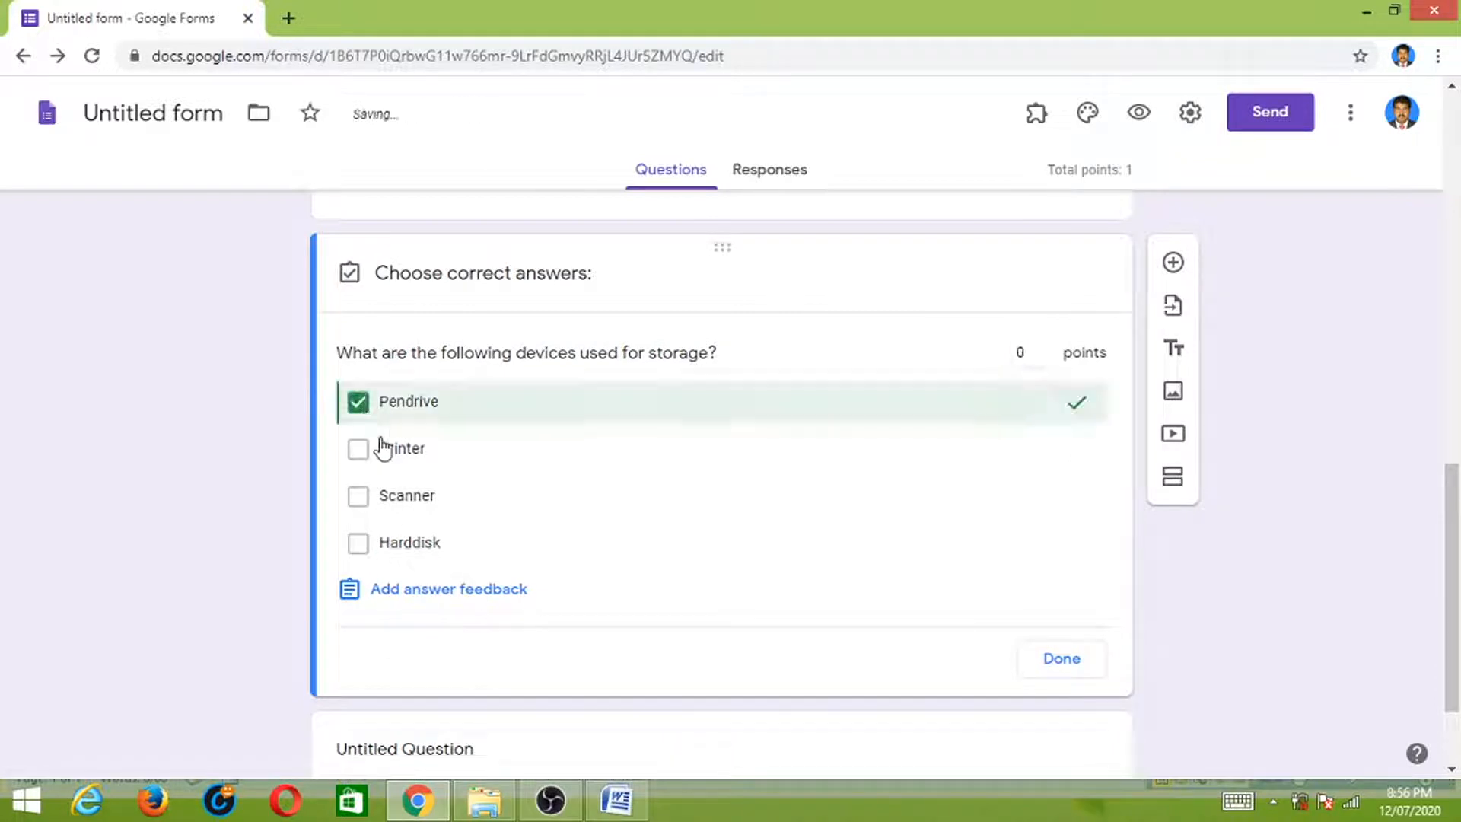
{"action": "left_click", "coordinate": [360, 547]}
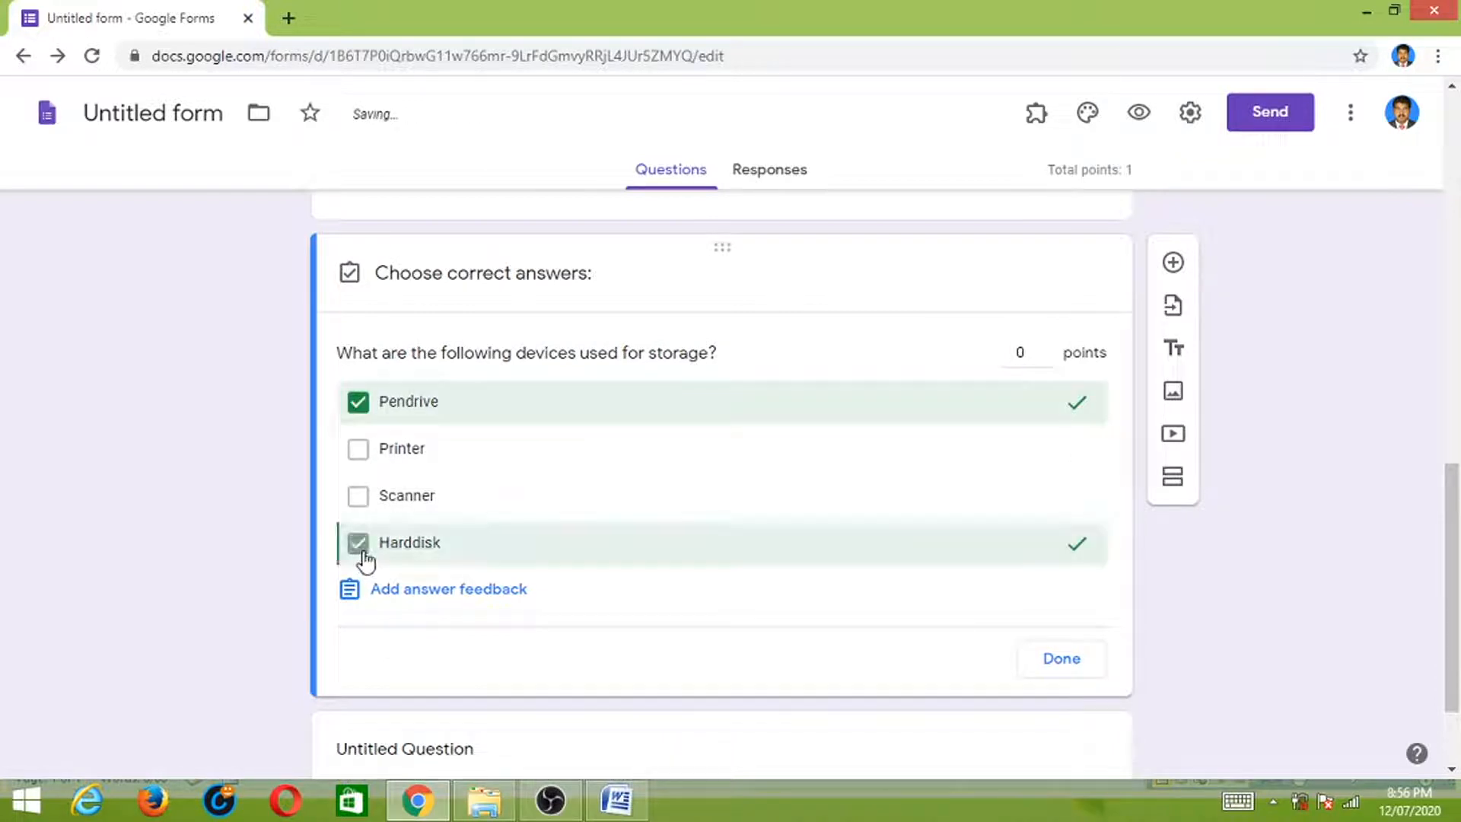
{"action": "left_click", "coordinate": [1046, 348]}
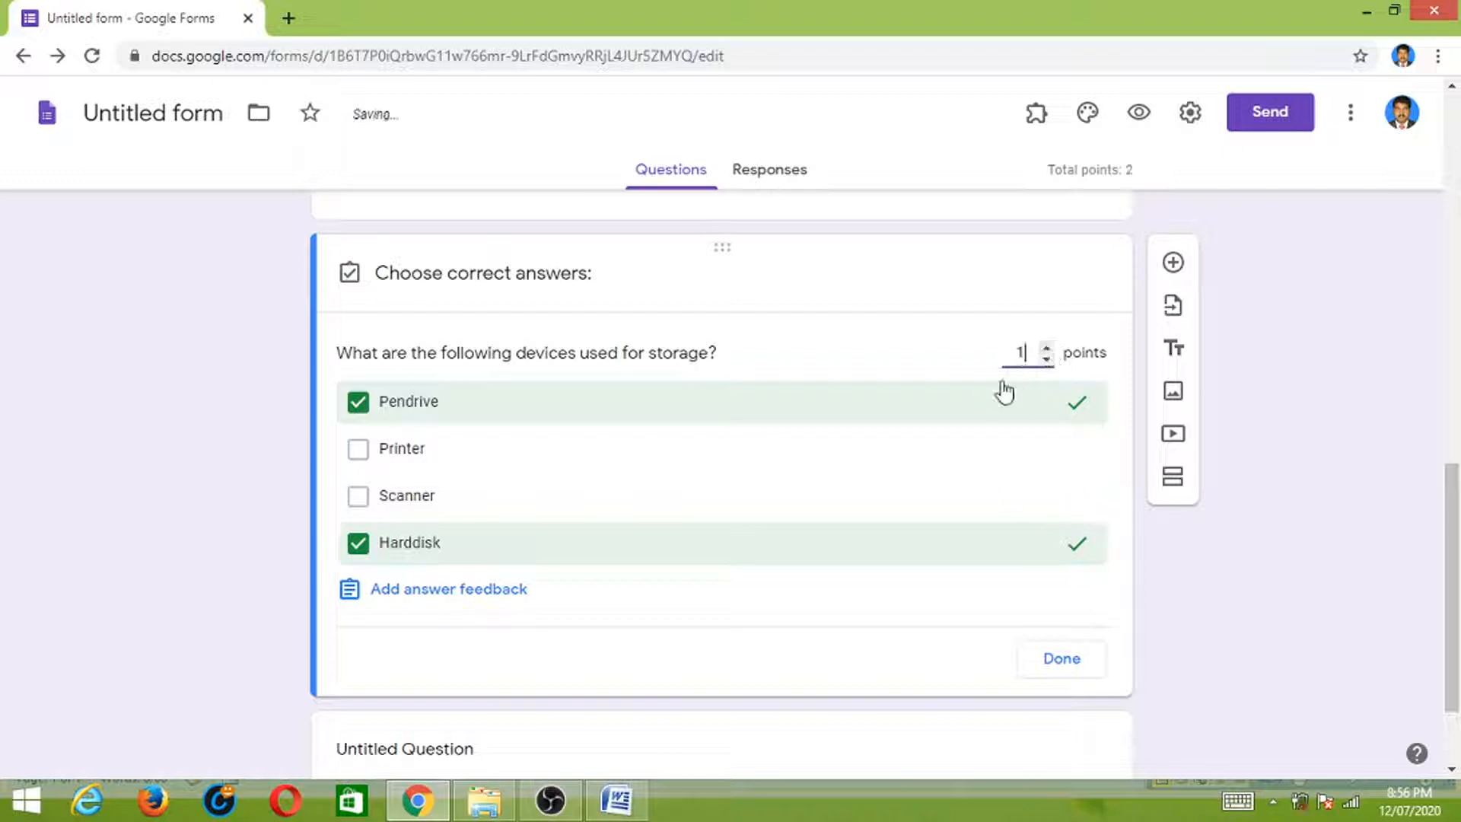
{"action": "left_click", "coordinate": [1060, 668]}
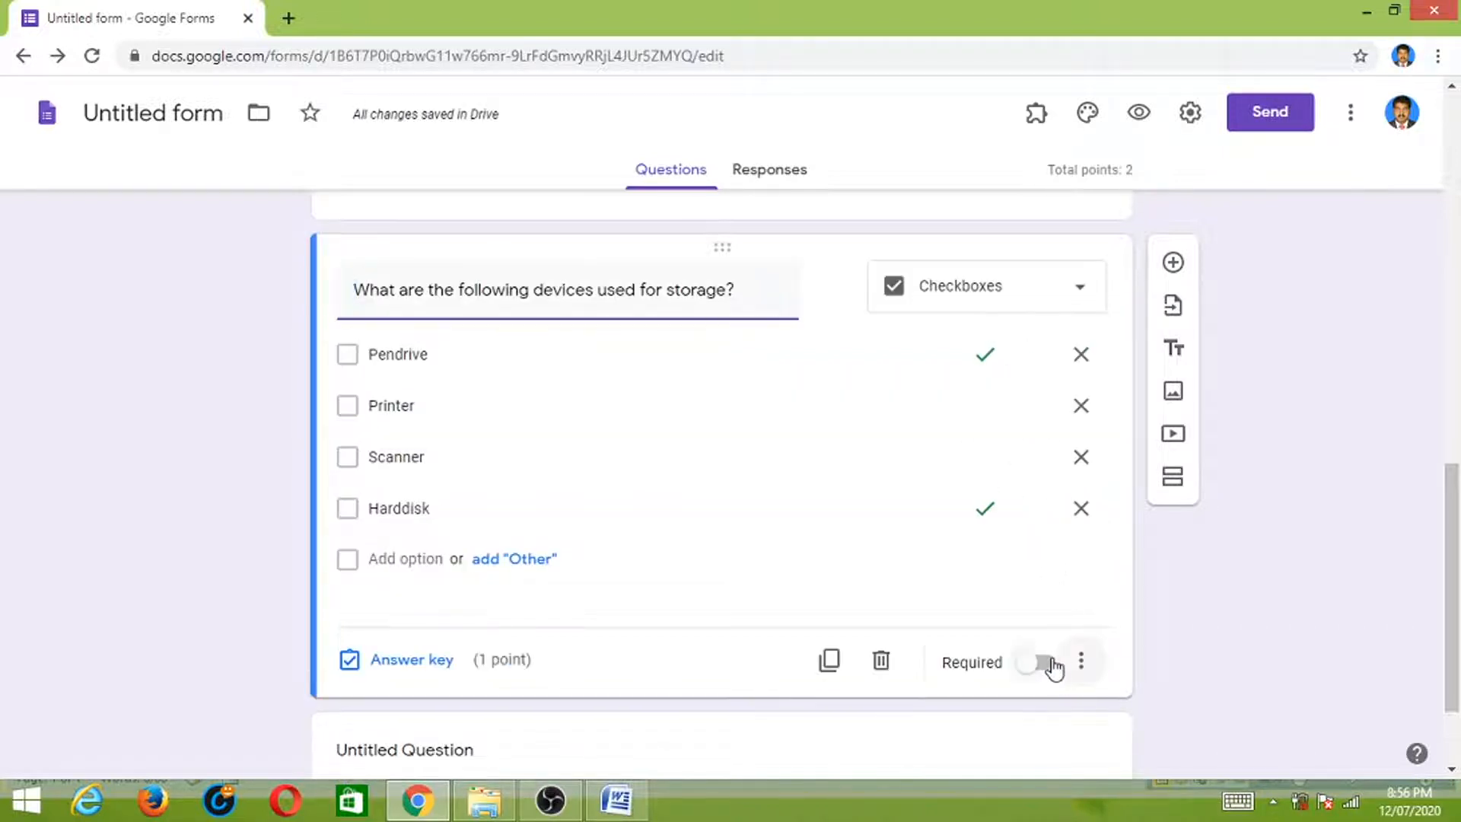
- Make the storage question required and add a new blank question below
{"action": "left_click", "coordinate": [1053, 667]}
{"action": "left_click_drag", "start_coordinate": [1455, 532], "coordinate": [1457, 612]}
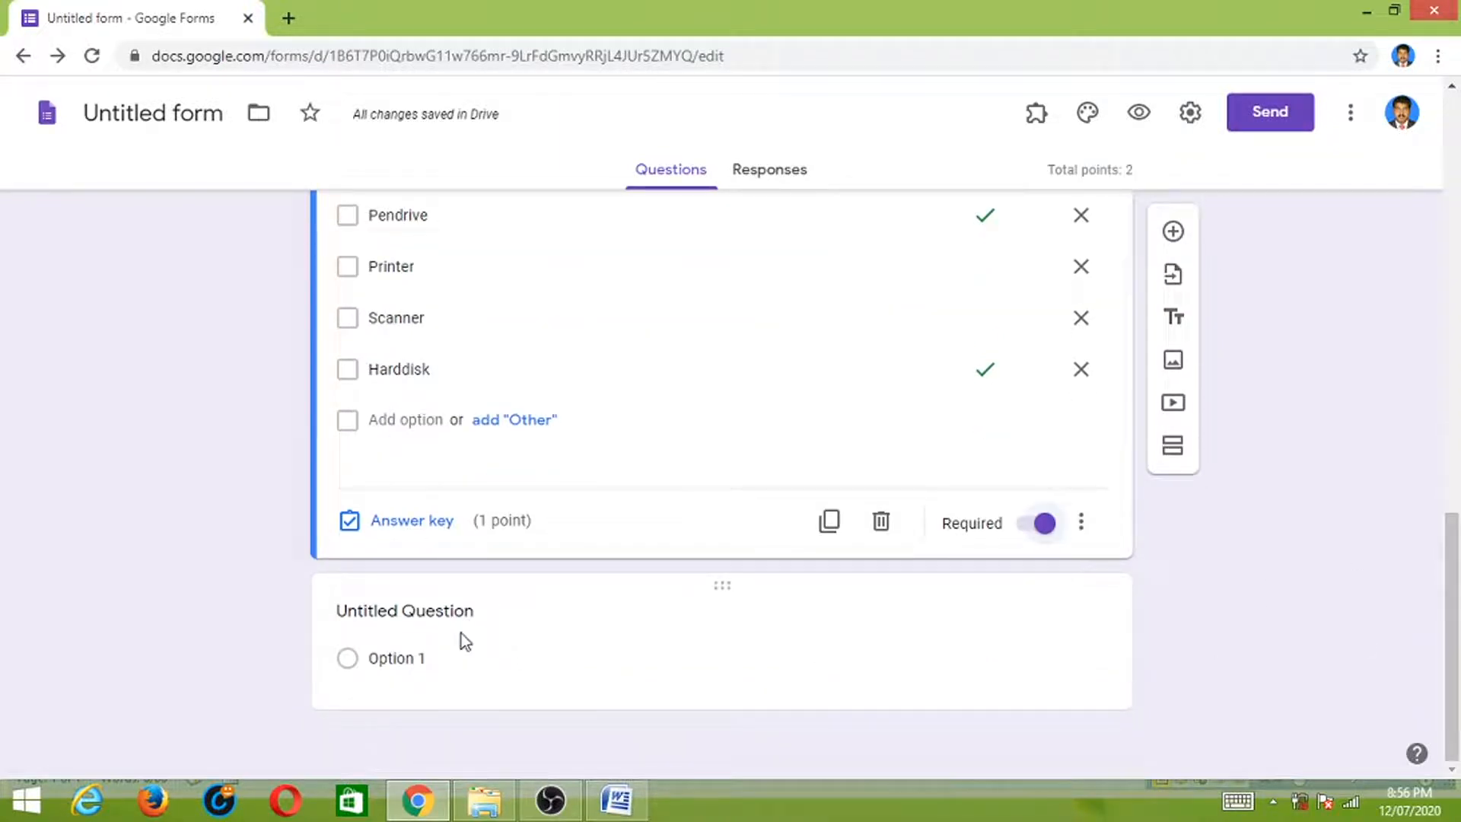
{"action": "left_click", "coordinate": [1172, 231]}
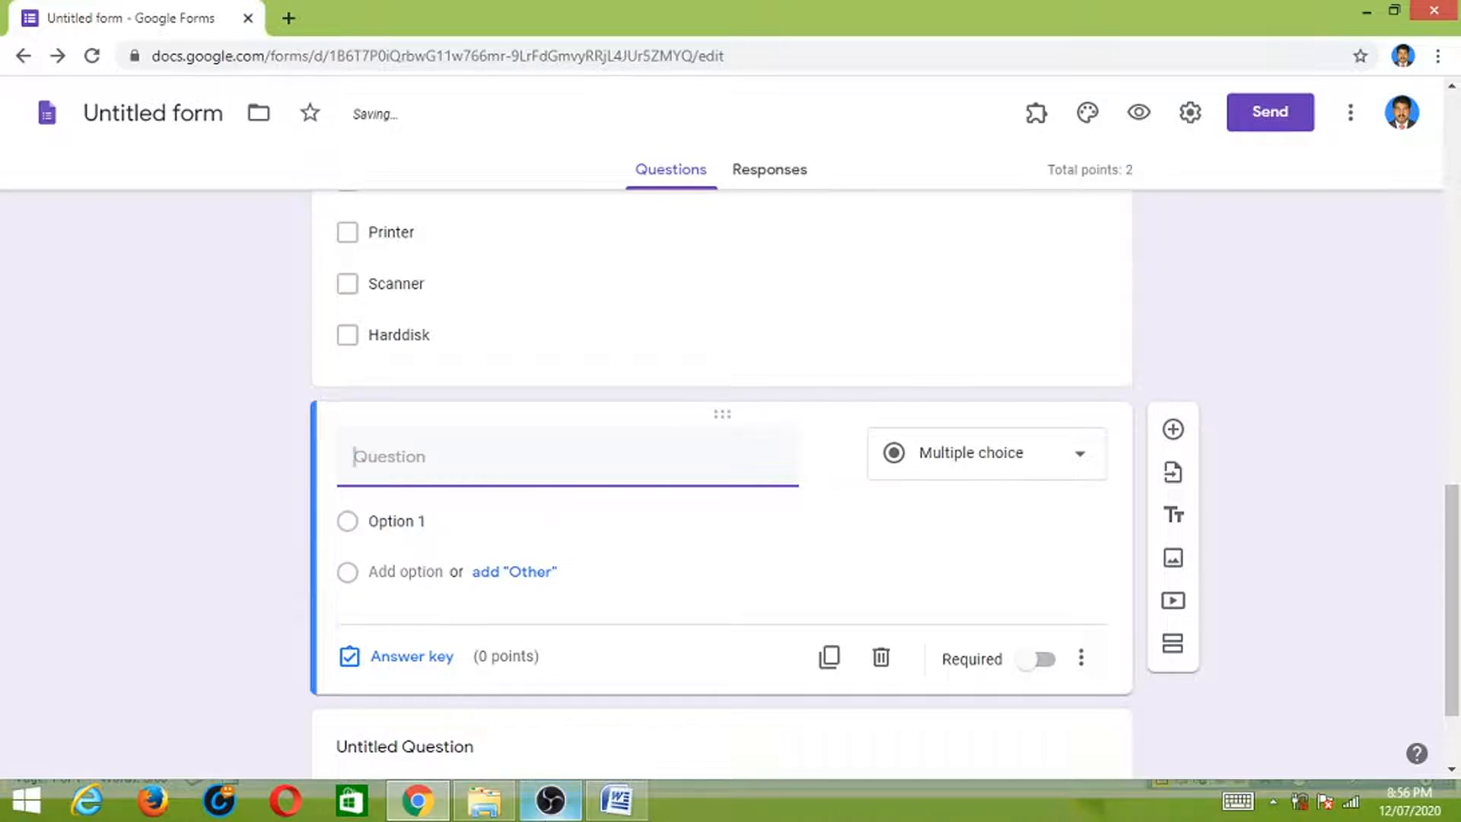
- Add the multiple-choice question 'Total number of assembly seats in Tamil Nadu', copied from Word
{"action": "left_click", "coordinate": [616, 798]}
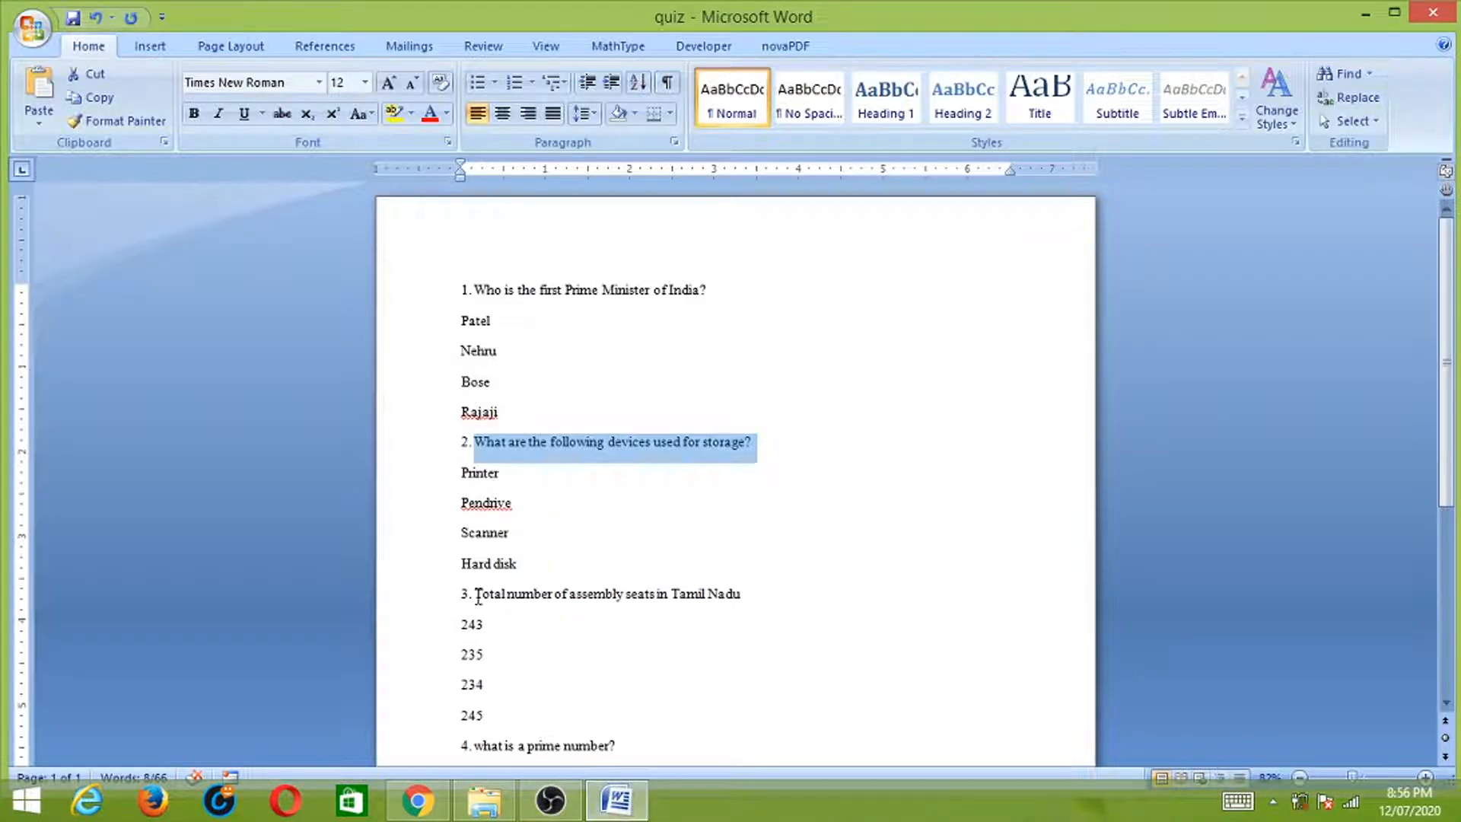
{"action": "left_click_drag", "start_coordinate": [477, 595], "coordinate": [746, 594]}
{"action": "key", "text": "ctrl+c"}
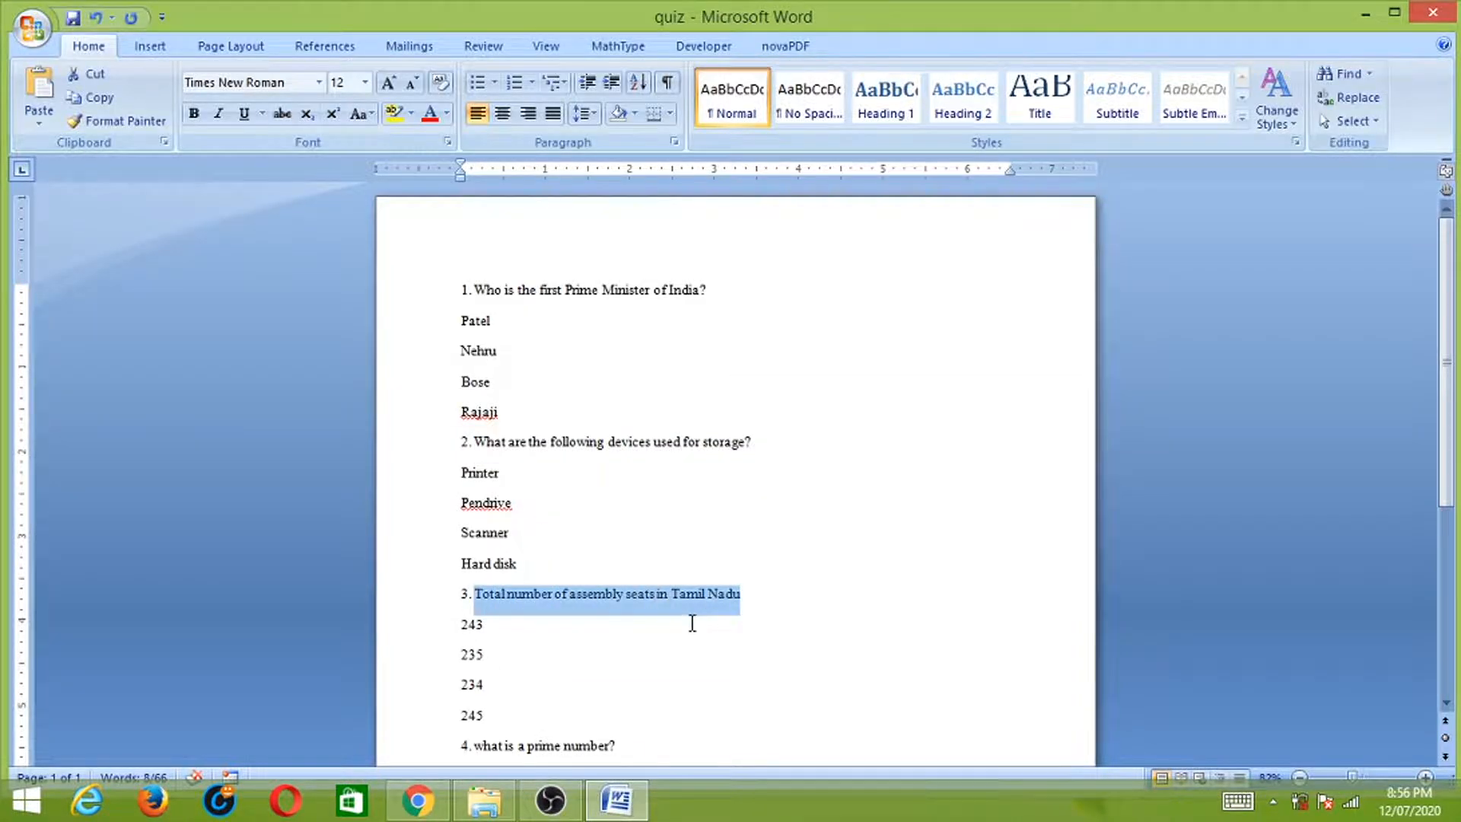
{"action": "key", "text": "alt+Tab"}
{"action": "key", "text": "ctrl+v"}
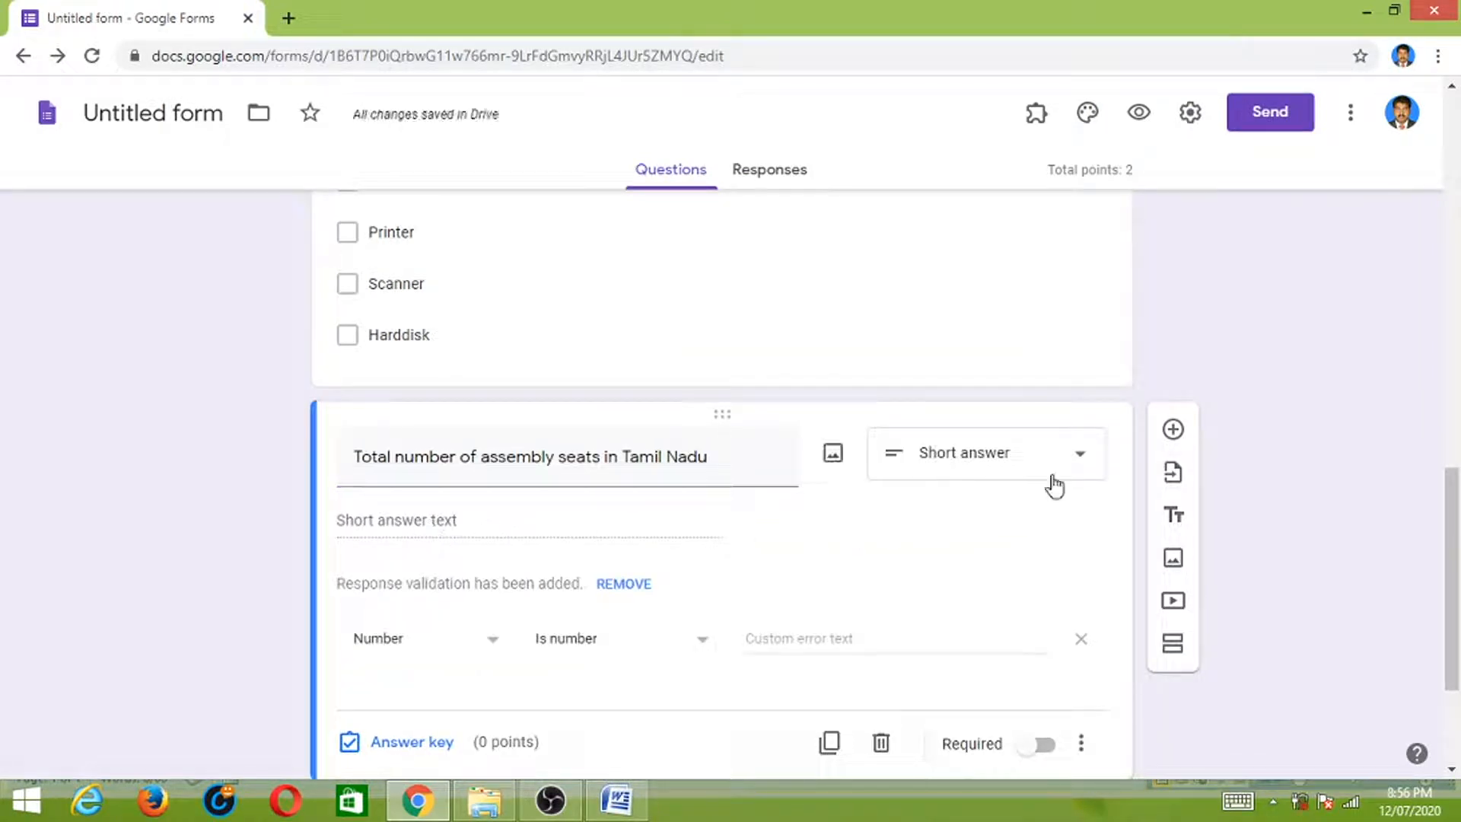
{"action": "left_click", "coordinate": [1075, 461]}
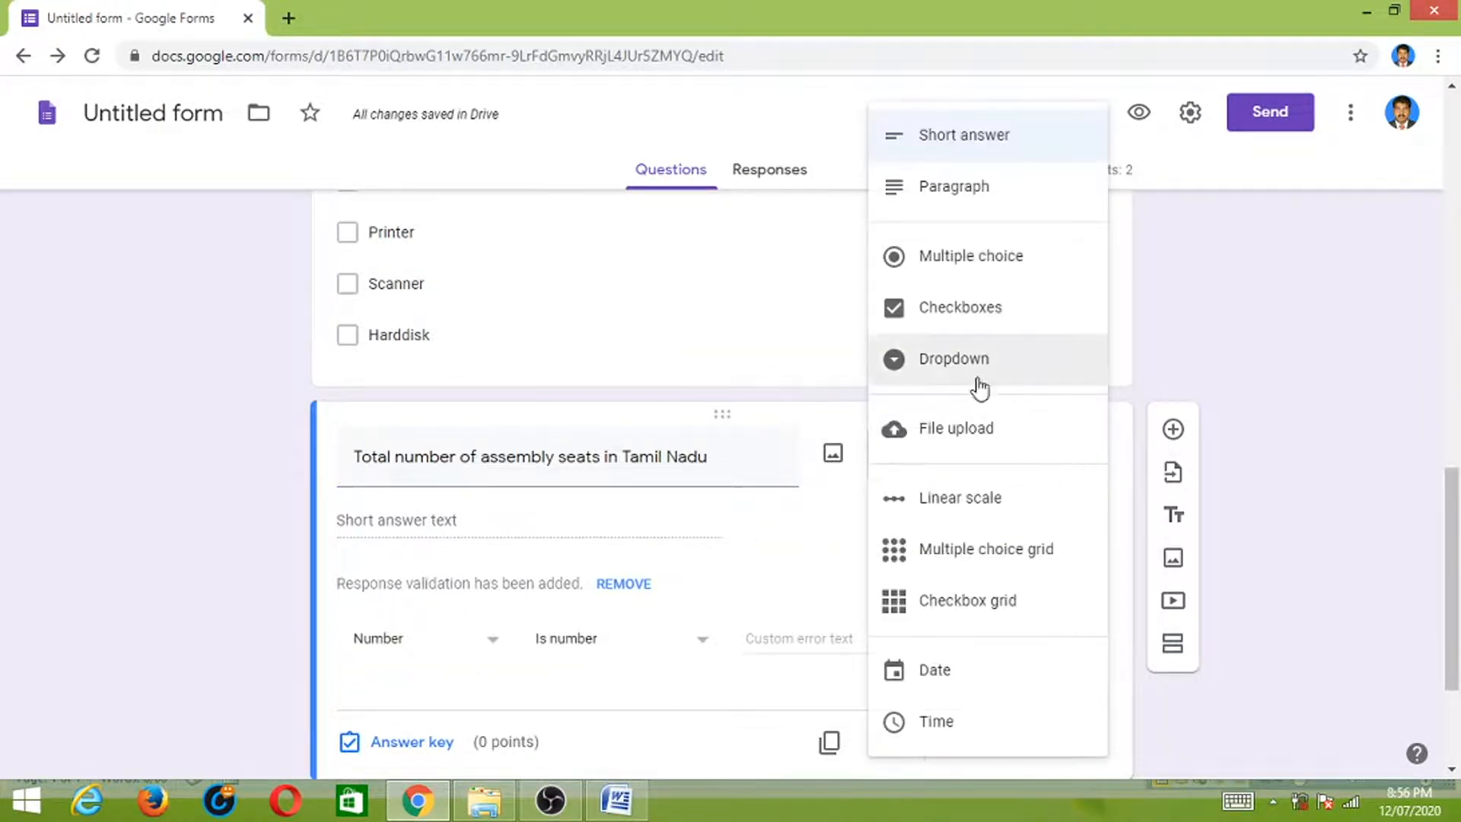
{"action": "left_click", "coordinate": [991, 266]}
- Enter the answer options 245, 235, 234 and 243
{"action": "left_click", "coordinate": [411, 525]}
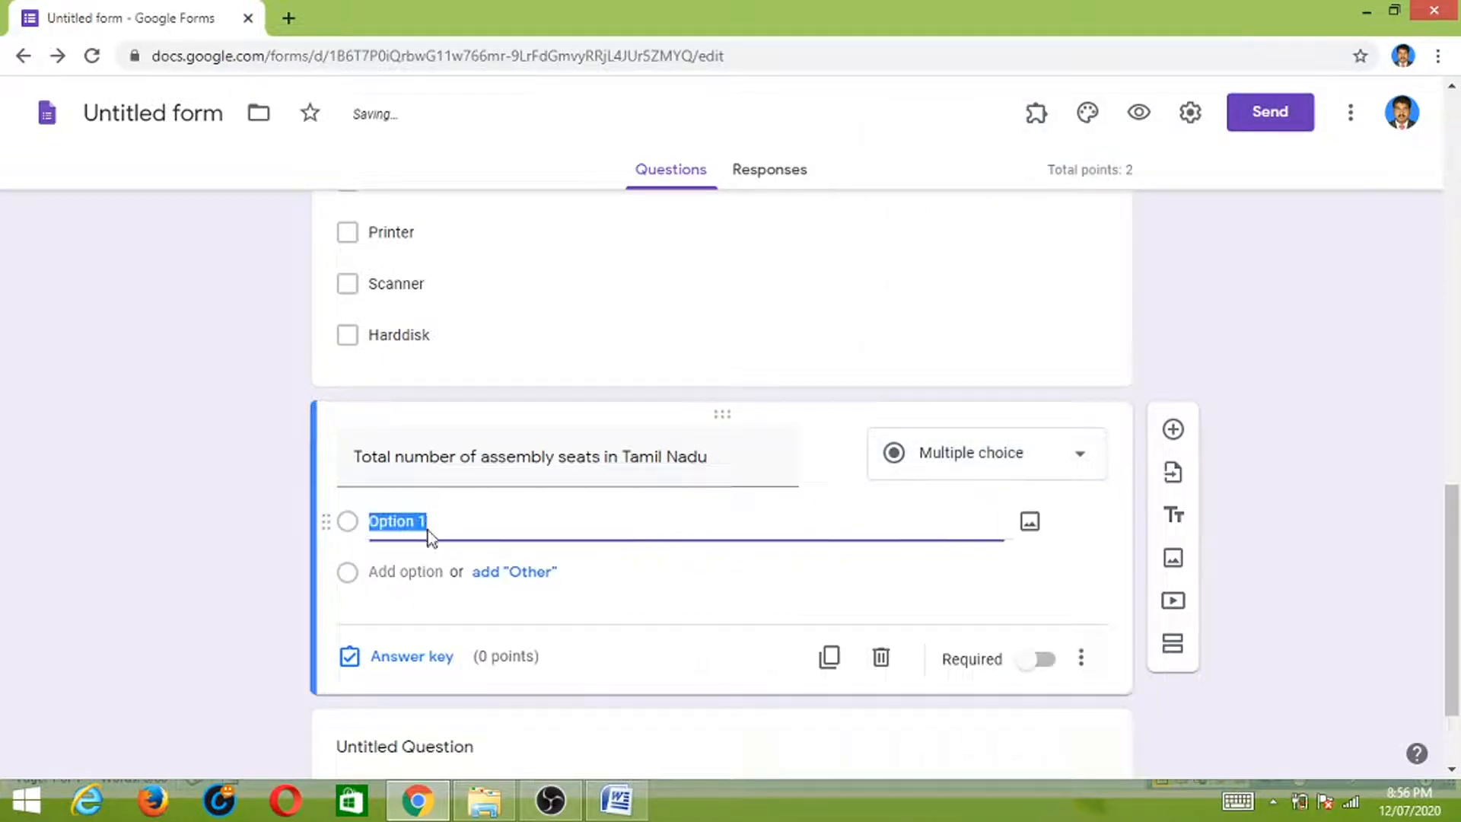
{"action": "type", "text": "245"}
{"action": "left_click", "coordinate": [412, 569]}
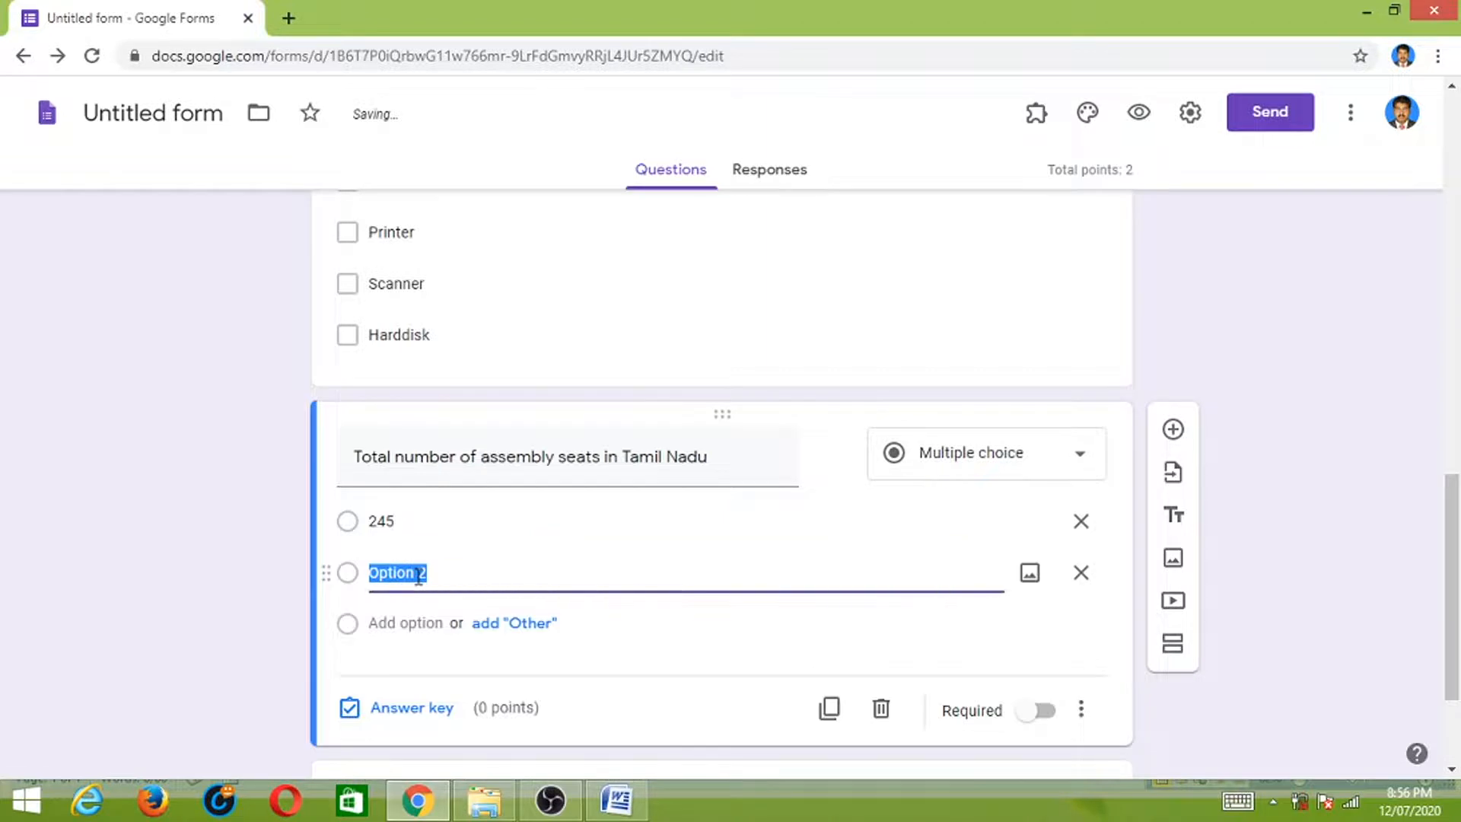
{"action": "type", "text": "235"}
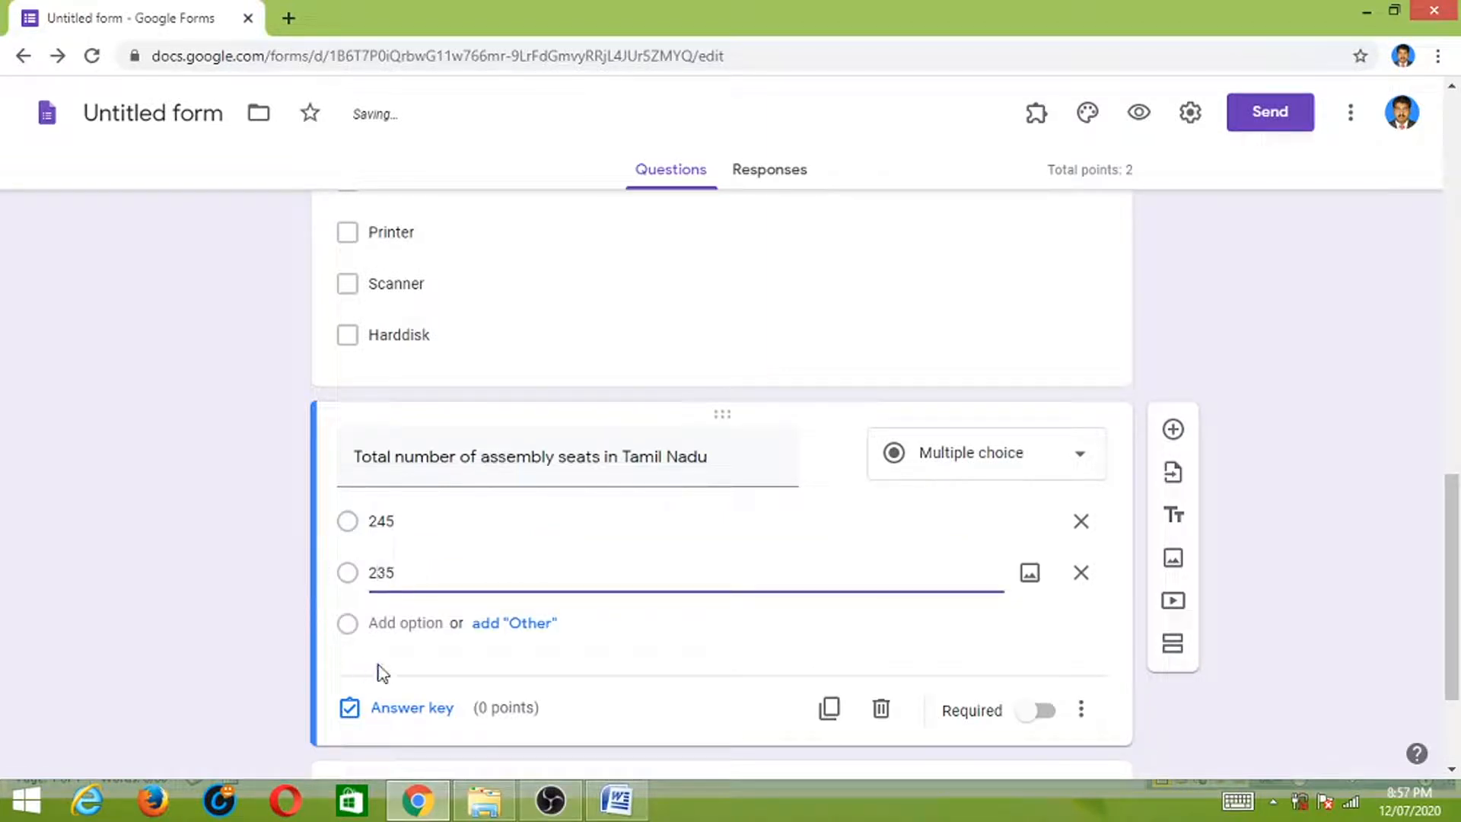
{"action": "left_click", "coordinate": [403, 622]}
{"action": "type", "text": "234"}
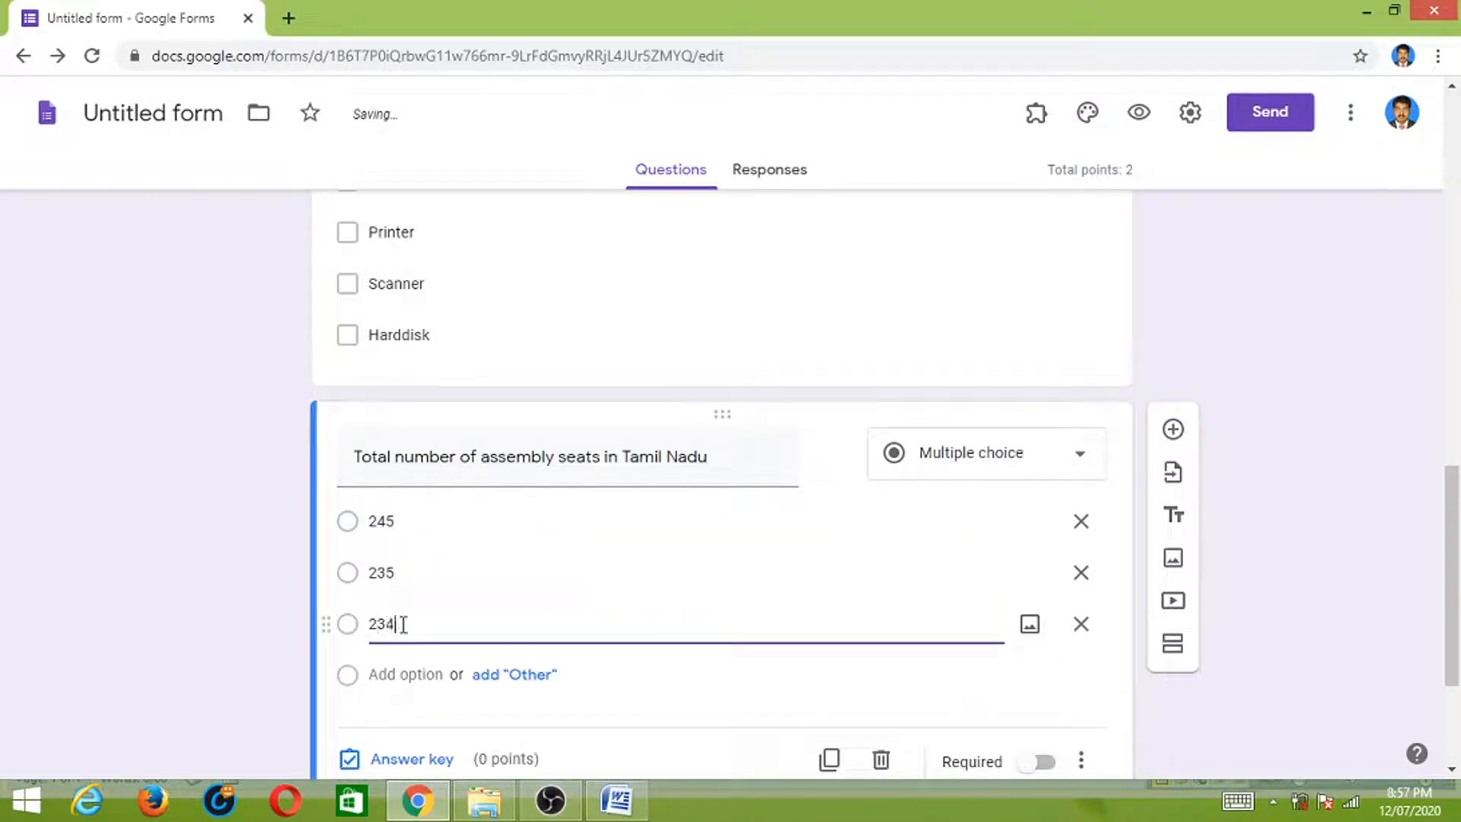
{"action": "left_click", "coordinate": [406, 674]}
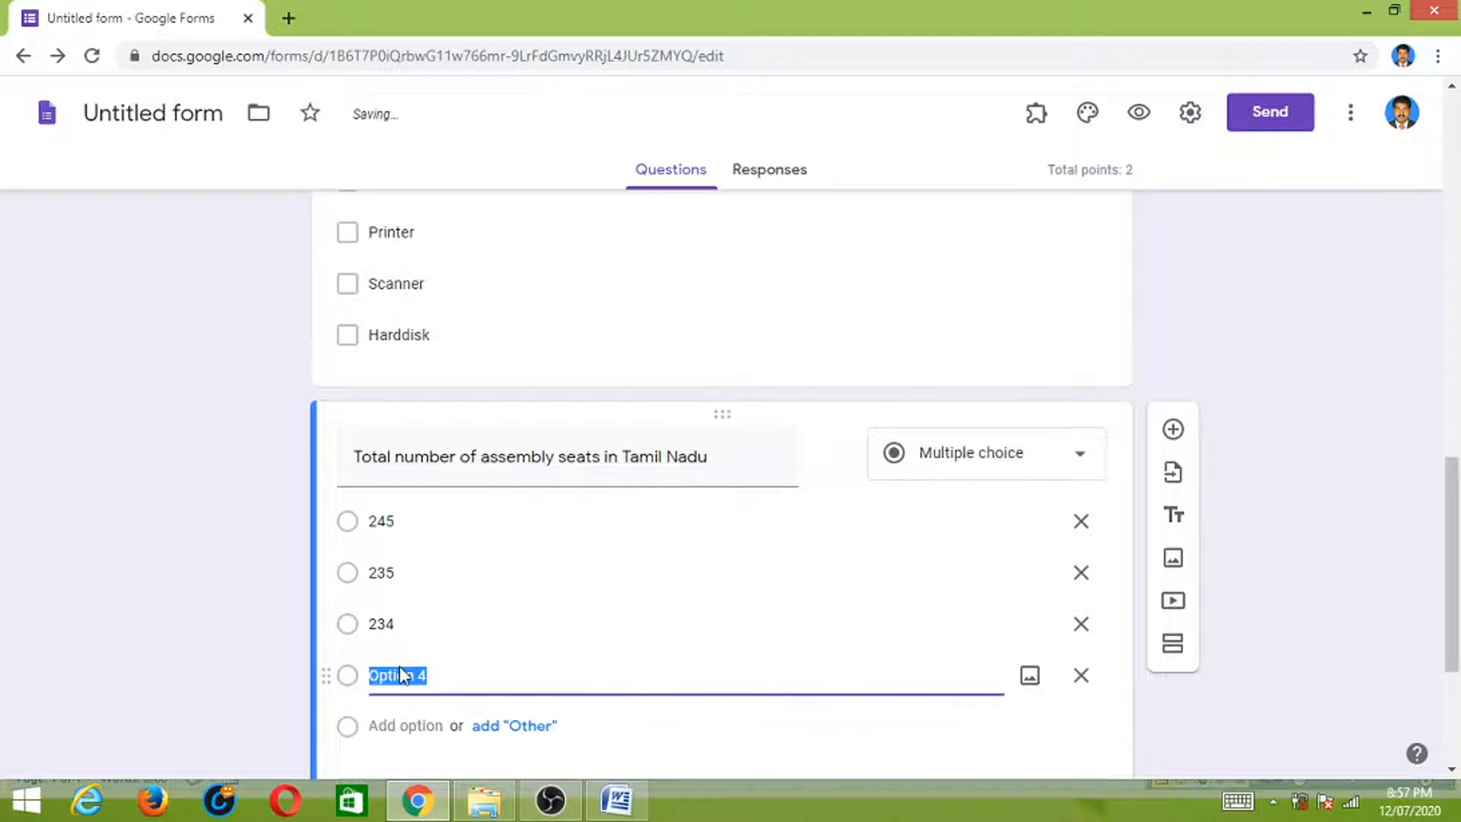
{"action": "type", "text": "243"}
- Mark 234 as the correct answer worth 1 point and make the question required
{"action": "scroll", "coordinate": [626, 712], "scroll_direction": "down", "scroll_amount": 3}
{"action": "left_click", "coordinate": [423, 597]}
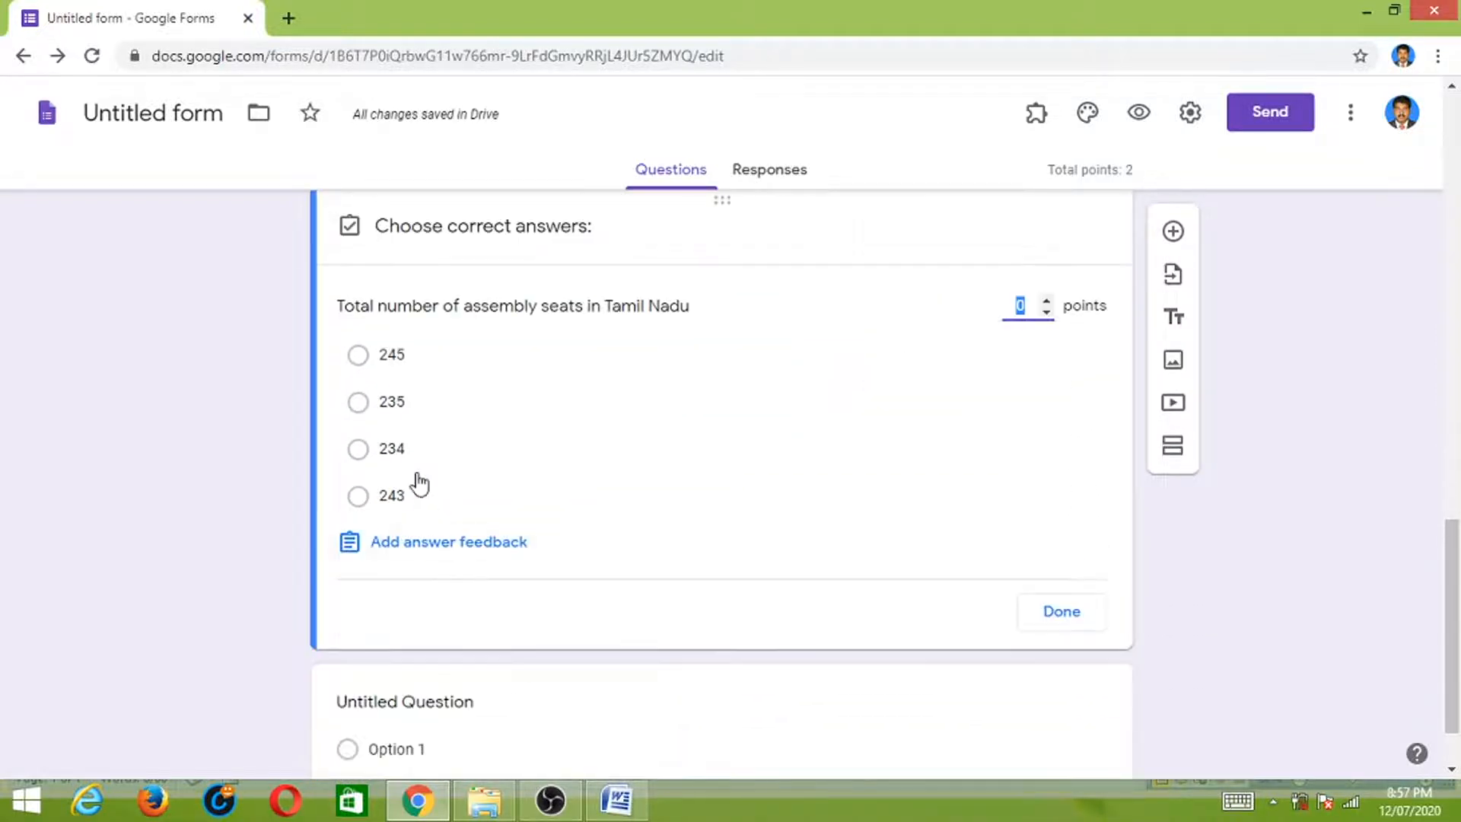
{"action": "left_click", "coordinate": [357, 449]}
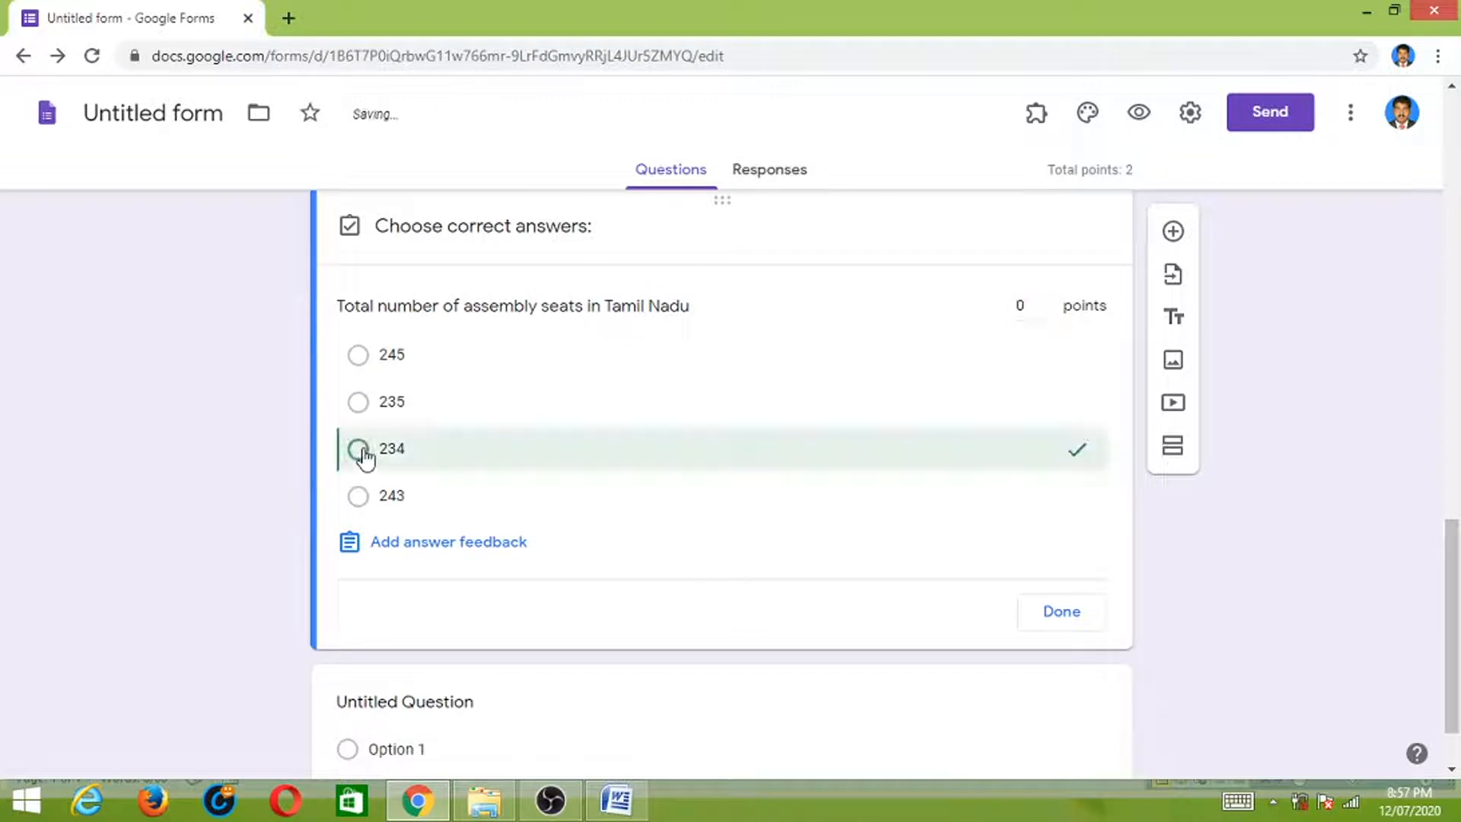
{"action": "left_click", "coordinate": [1045, 300]}
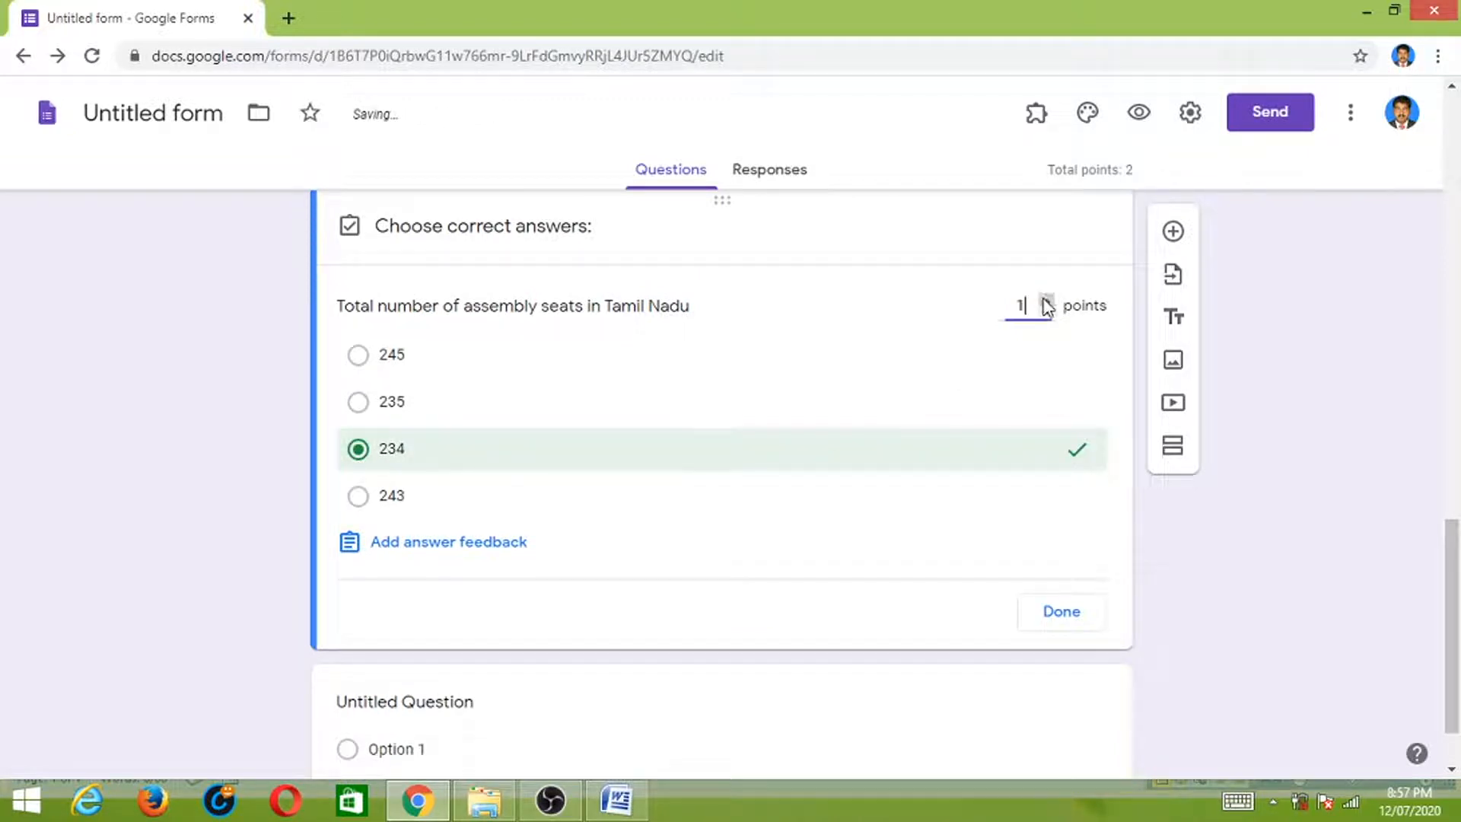
{"action": "left_click", "coordinate": [1067, 619]}
{"action": "left_click", "coordinate": [1051, 602]}
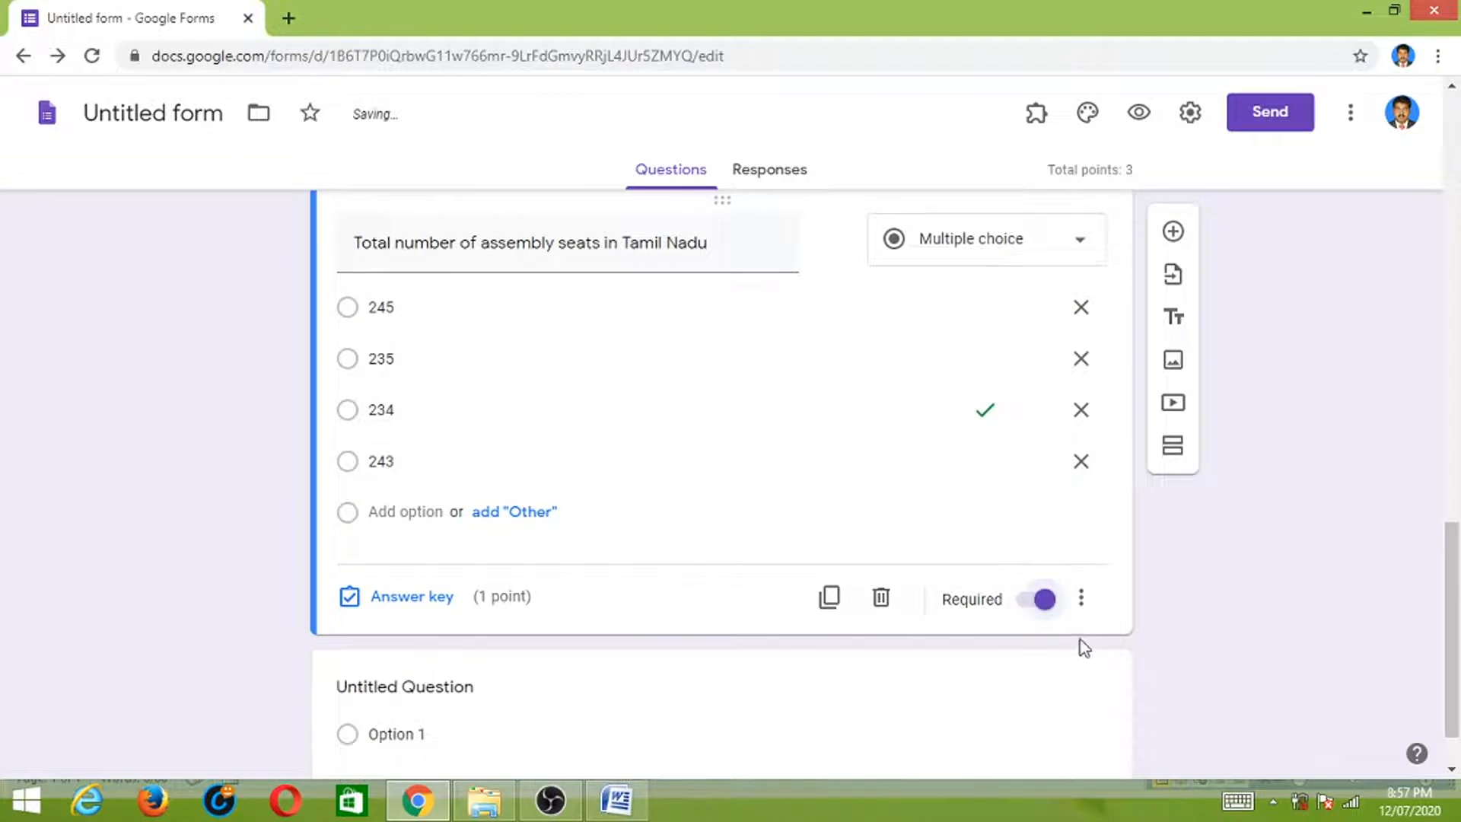
{"action": "scroll", "coordinate": [670, 686], "scroll_direction": "down", "scroll_amount": 1}
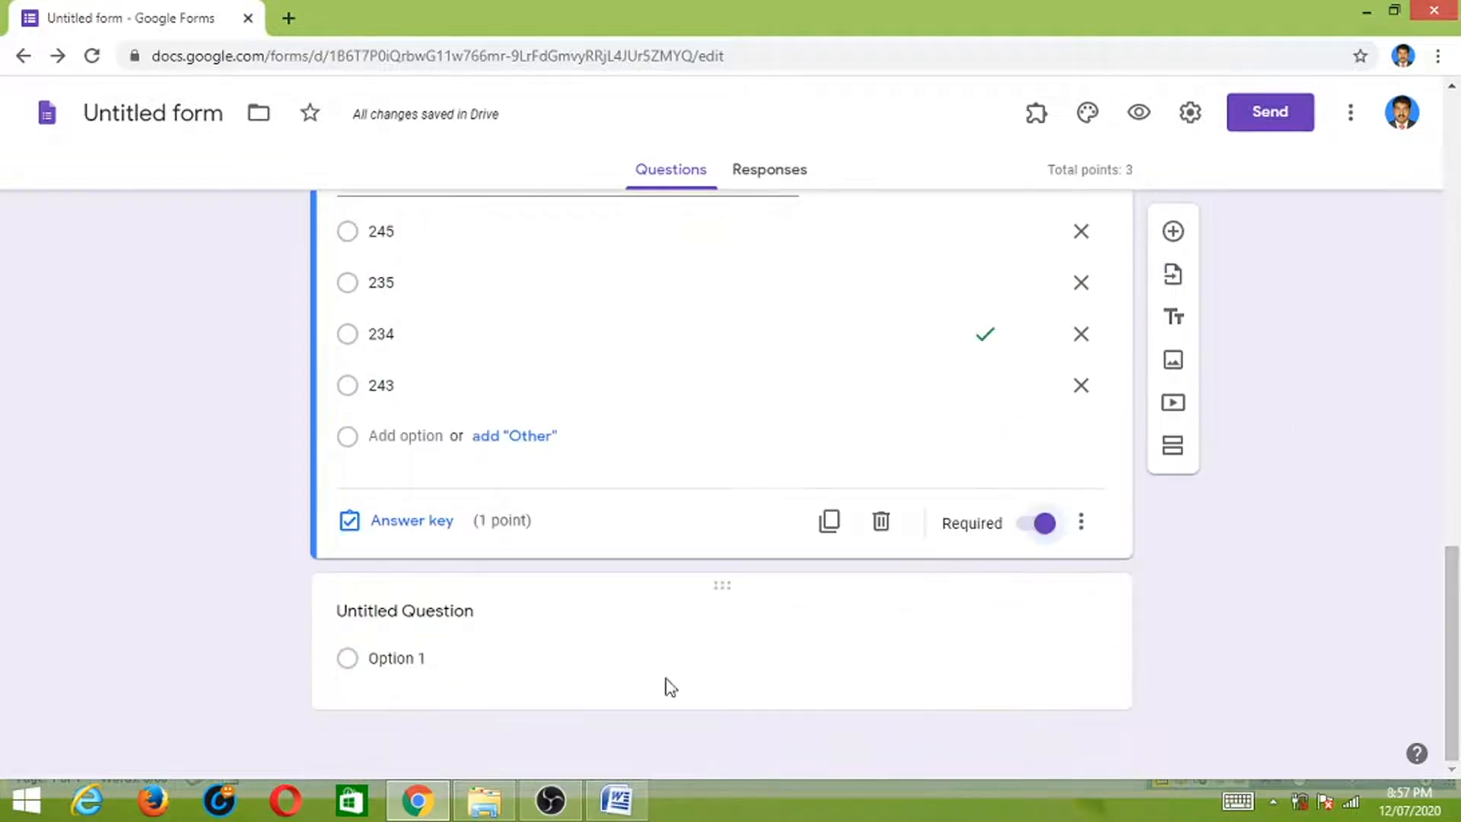
{"action": "left_click", "coordinate": [494, 617]}
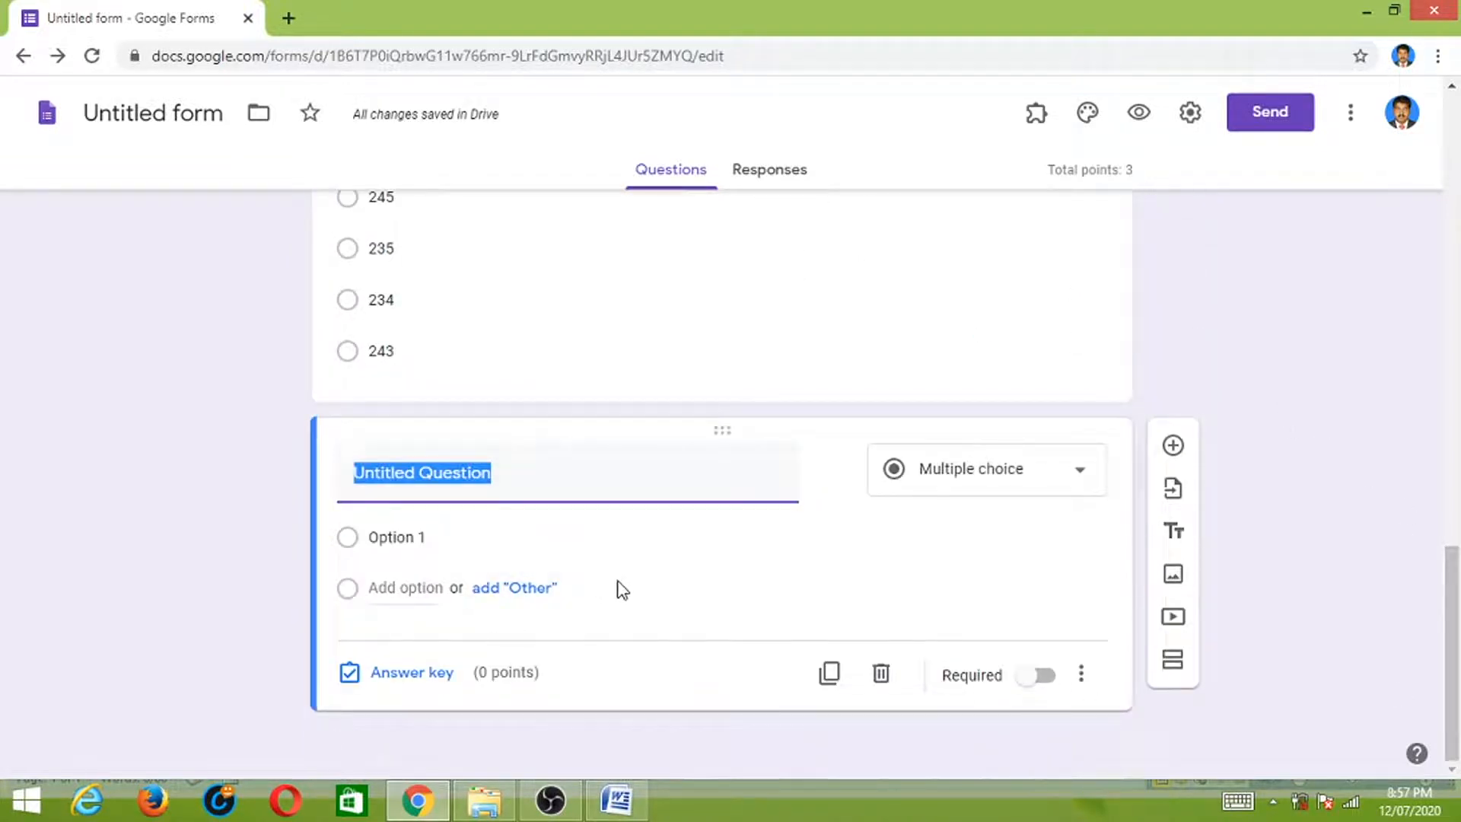
- Add the short-answer question 'what is a prime number?', copied from Word
{"action": "left_click", "coordinate": [616, 799]}
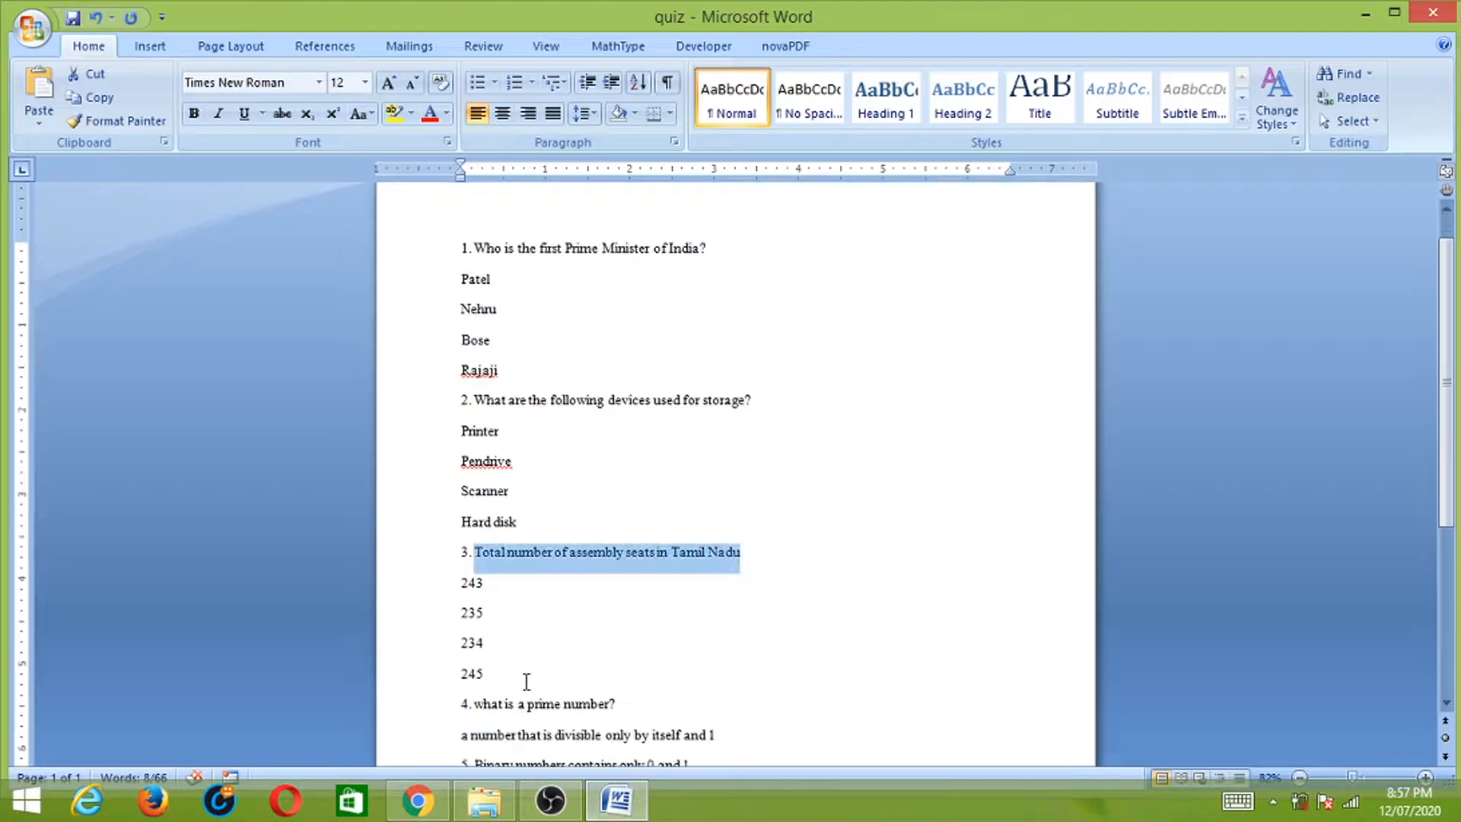
{"action": "left_click_drag", "start_coordinate": [477, 706], "coordinate": [616, 709]}
{"action": "key", "text": "alt+Tab"}
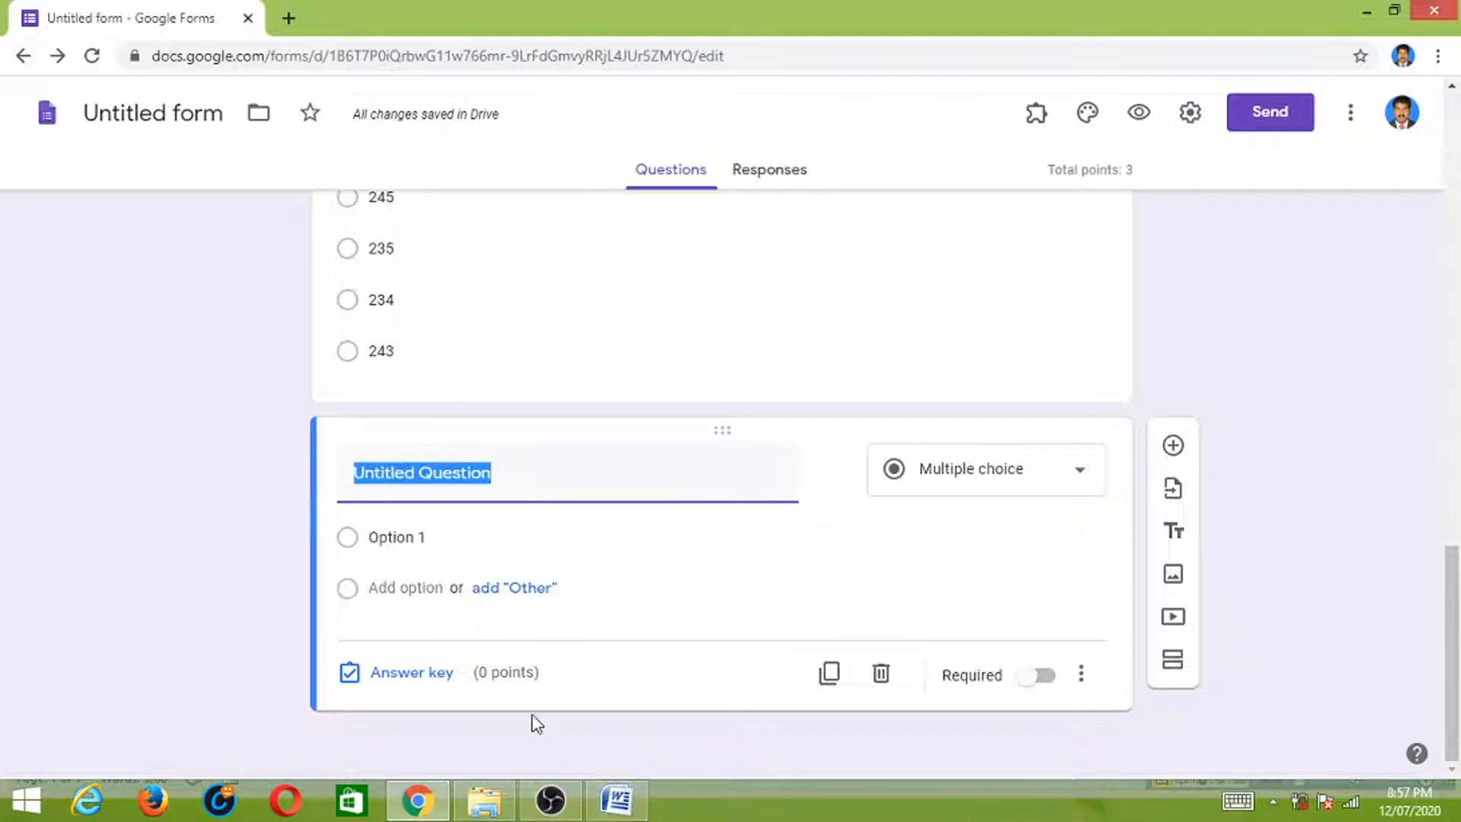
{"action": "key", "text": "ctrl+v"}
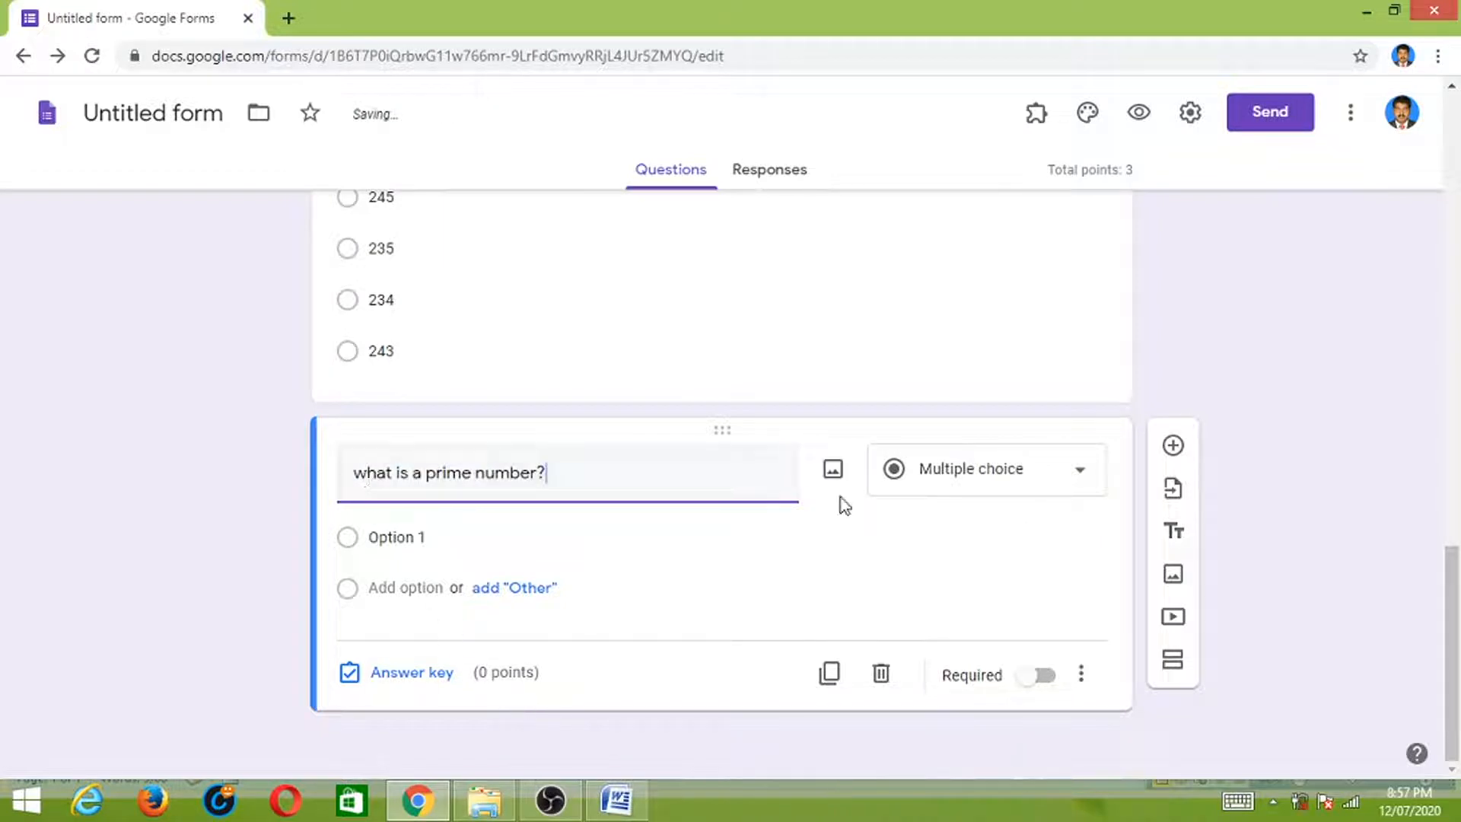
{"action": "left_click", "coordinate": [1078, 473]}
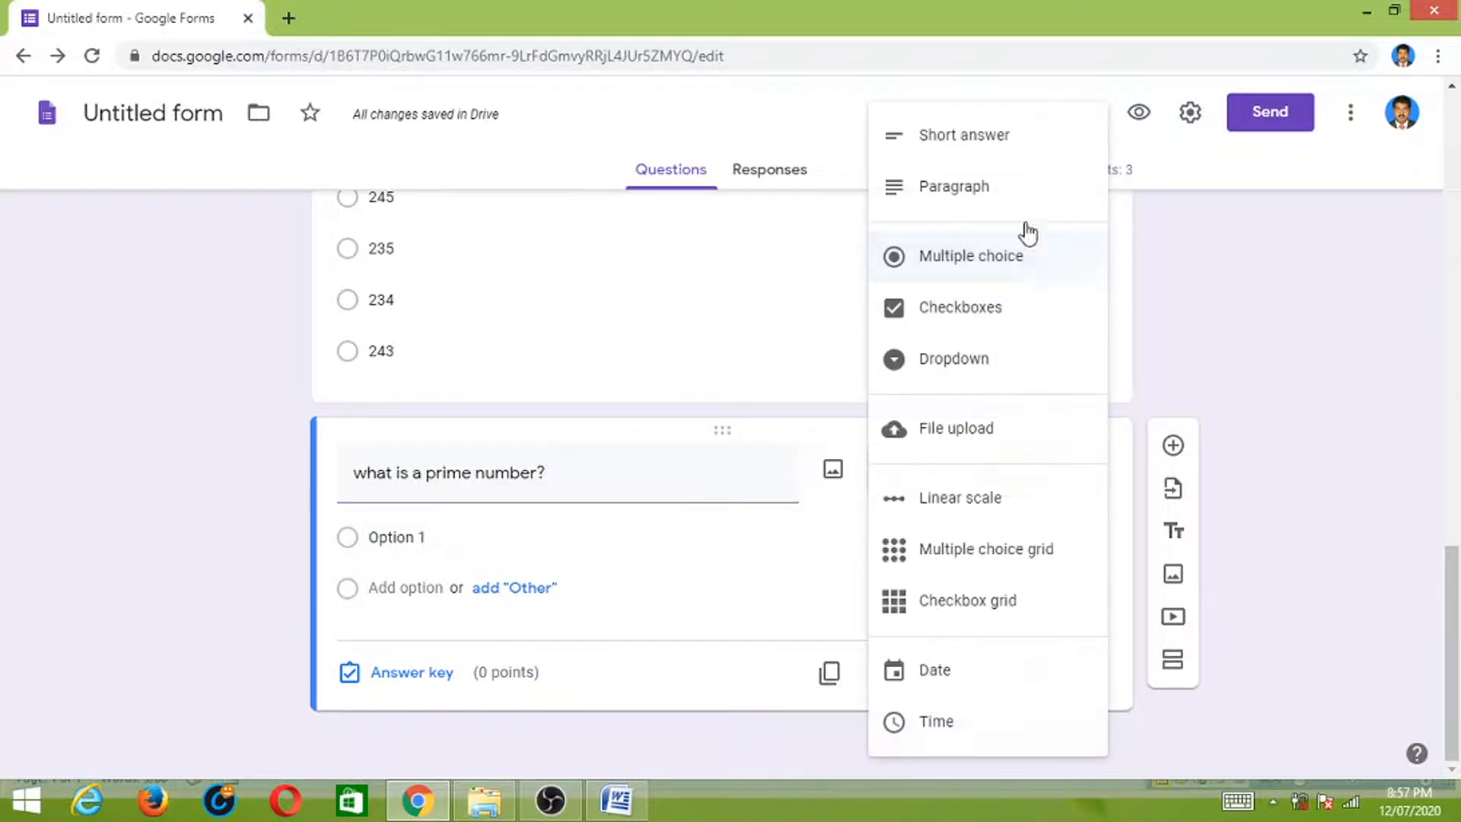
{"action": "left_click", "coordinate": [1004, 141]}
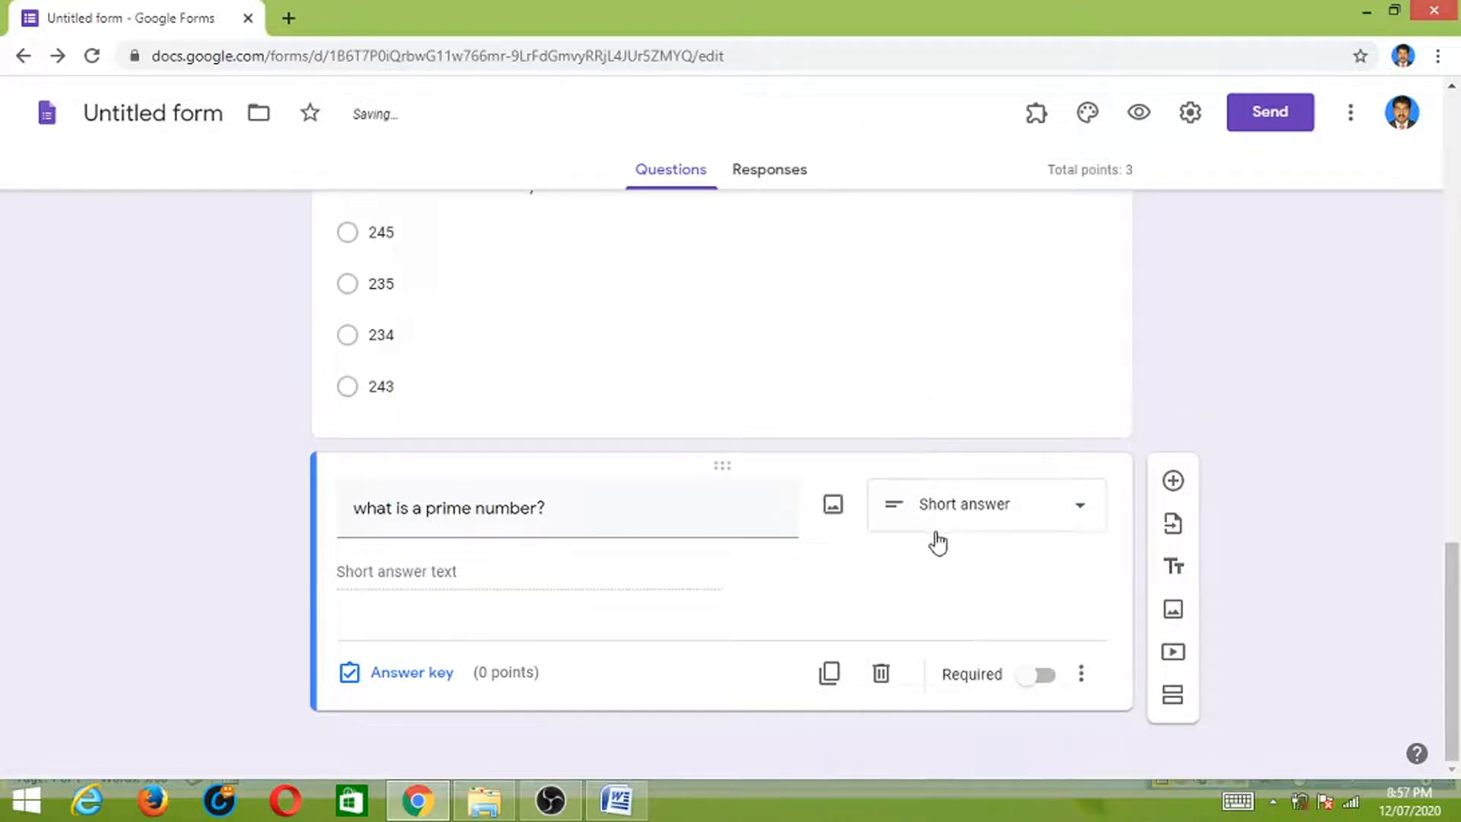
- Set the correct answer to 'a number that is divisible only by itself and 1', worth 1 point
{"action": "left_click", "coordinate": [616, 799]}
{"action": "left_click_drag", "start_coordinate": [463, 735], "coordinate": [738, 727]}
{"action": "key", "text": "alt+Tab"}
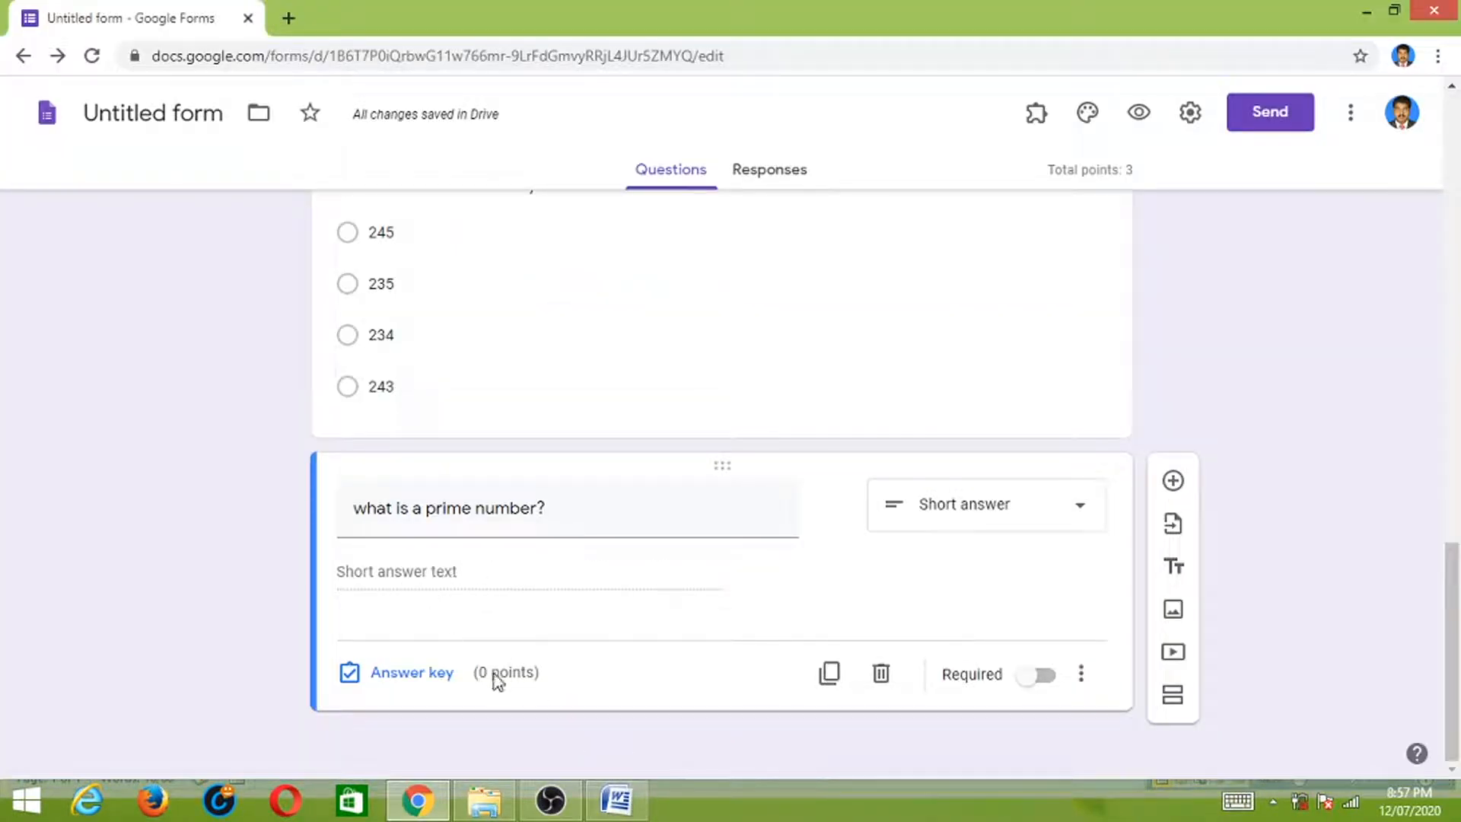
{"action": "left_click", "coordinate": [440, 674]}
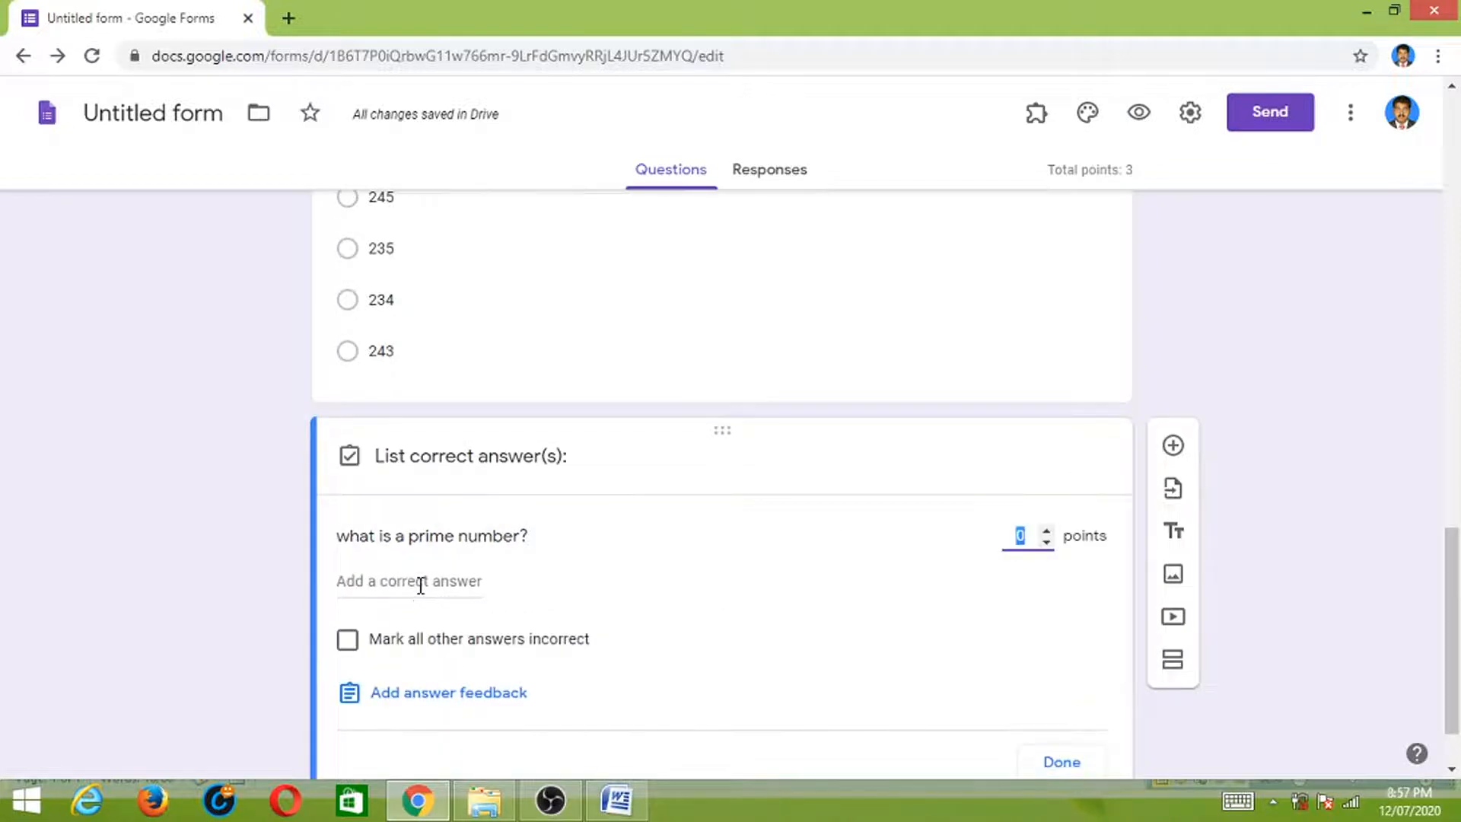
{"action": "left_click", "coordinate": [420, 582]}
{"action": "key", "text": "ctrl+v"}
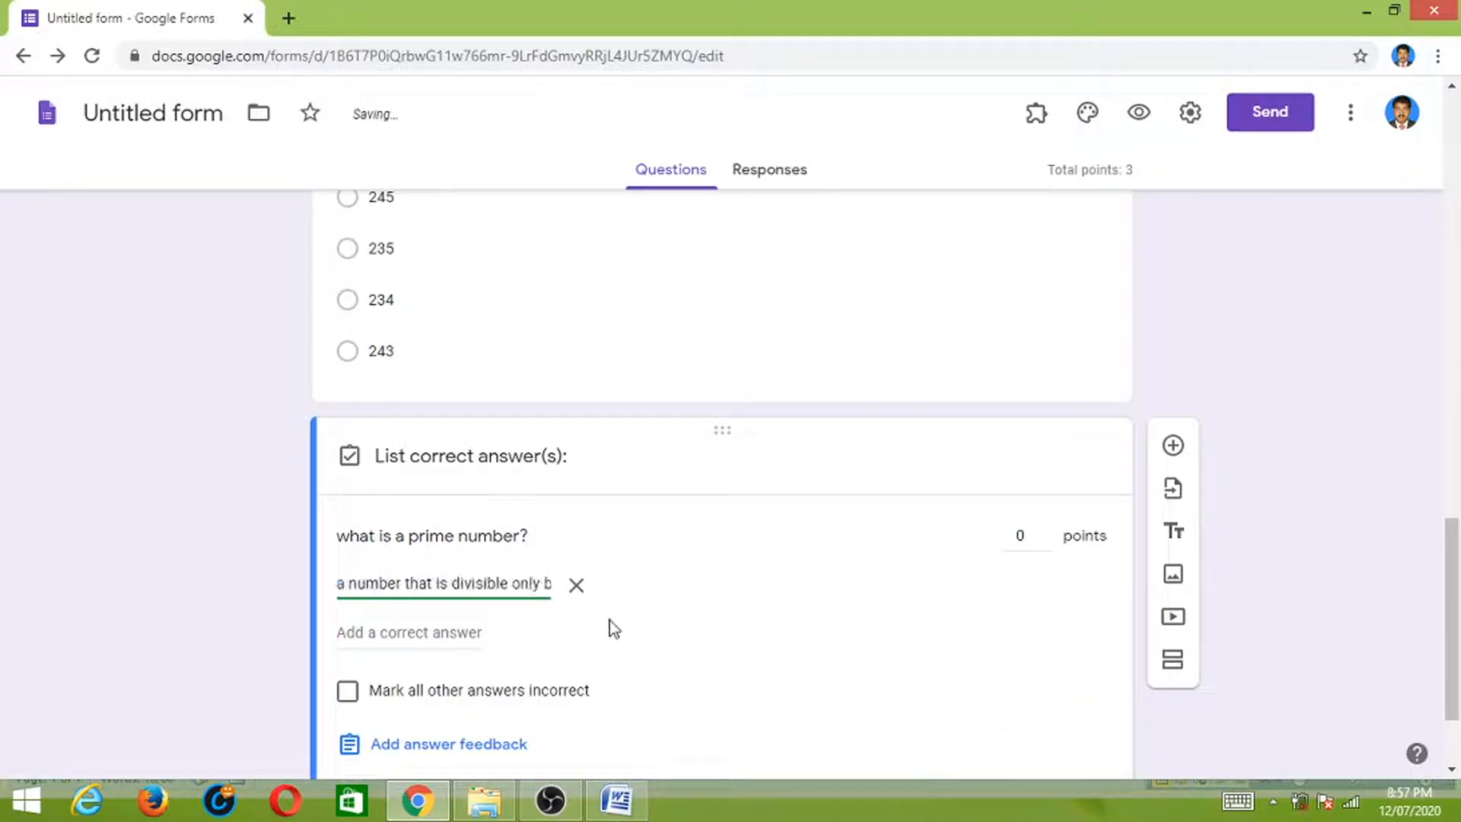
{"action": "left_click", "coordinate": [1047, 530]}
{"action": "scroll", "coordinate": [1087, 707], "scroll_direction": "down", "scroll_amount": 2}
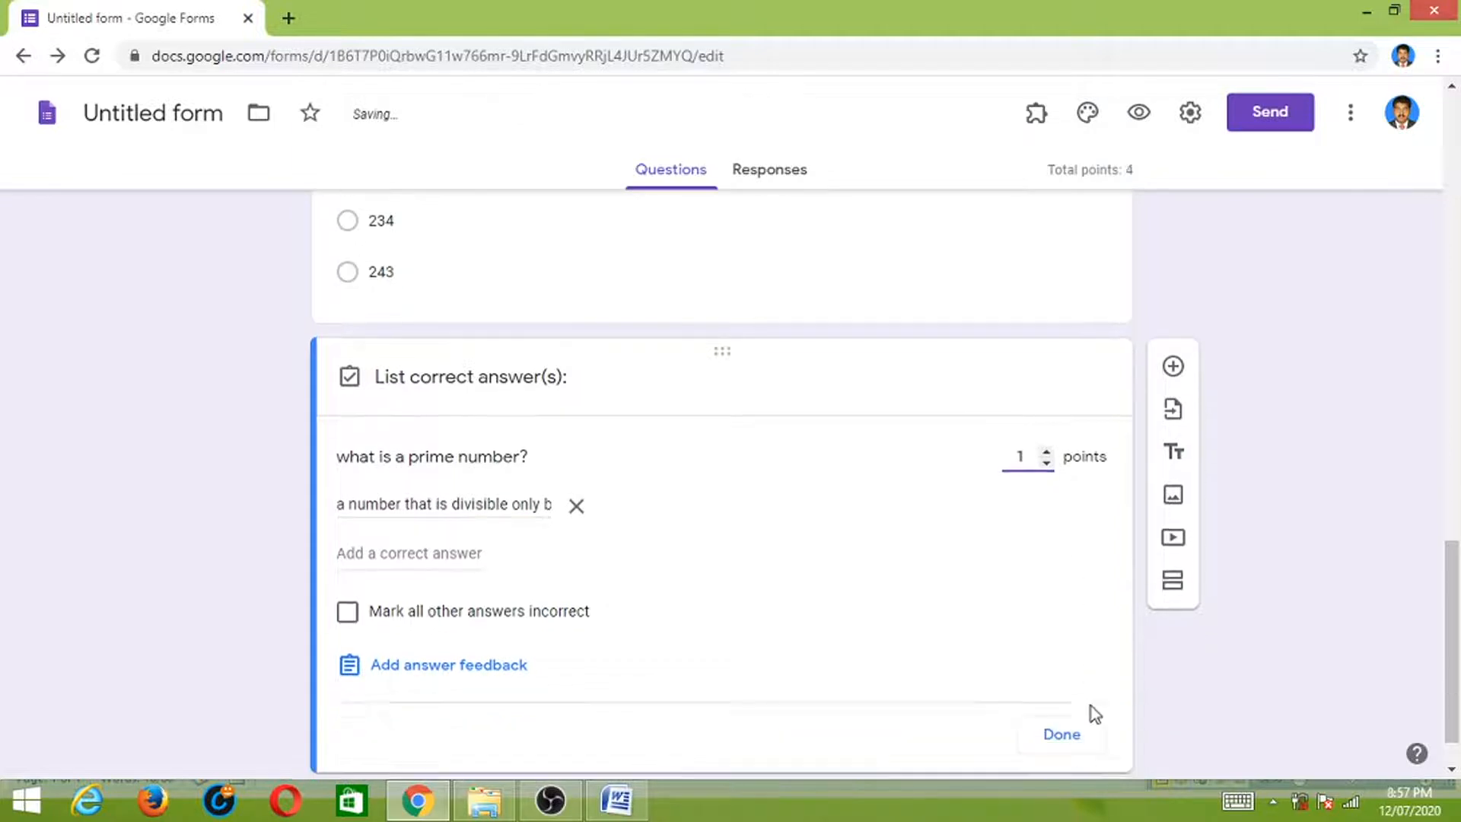
{"action": "left_click", "coordinate": [1063, 679]}
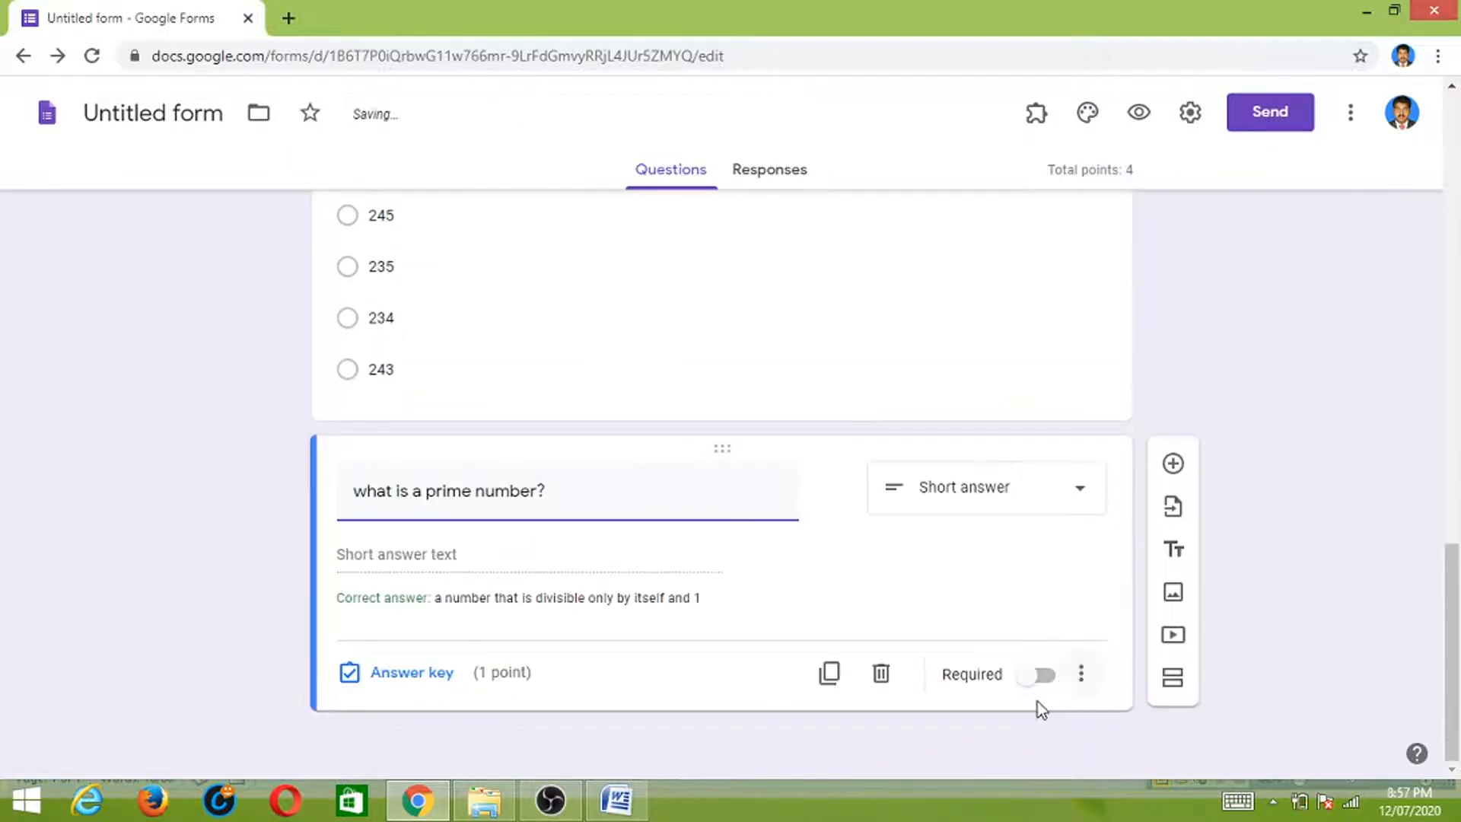
- Add the question 'Binary numbers contains only 0 and 1' with True and False options
{"action": "left_click", "coordinate": [1172, 465]}
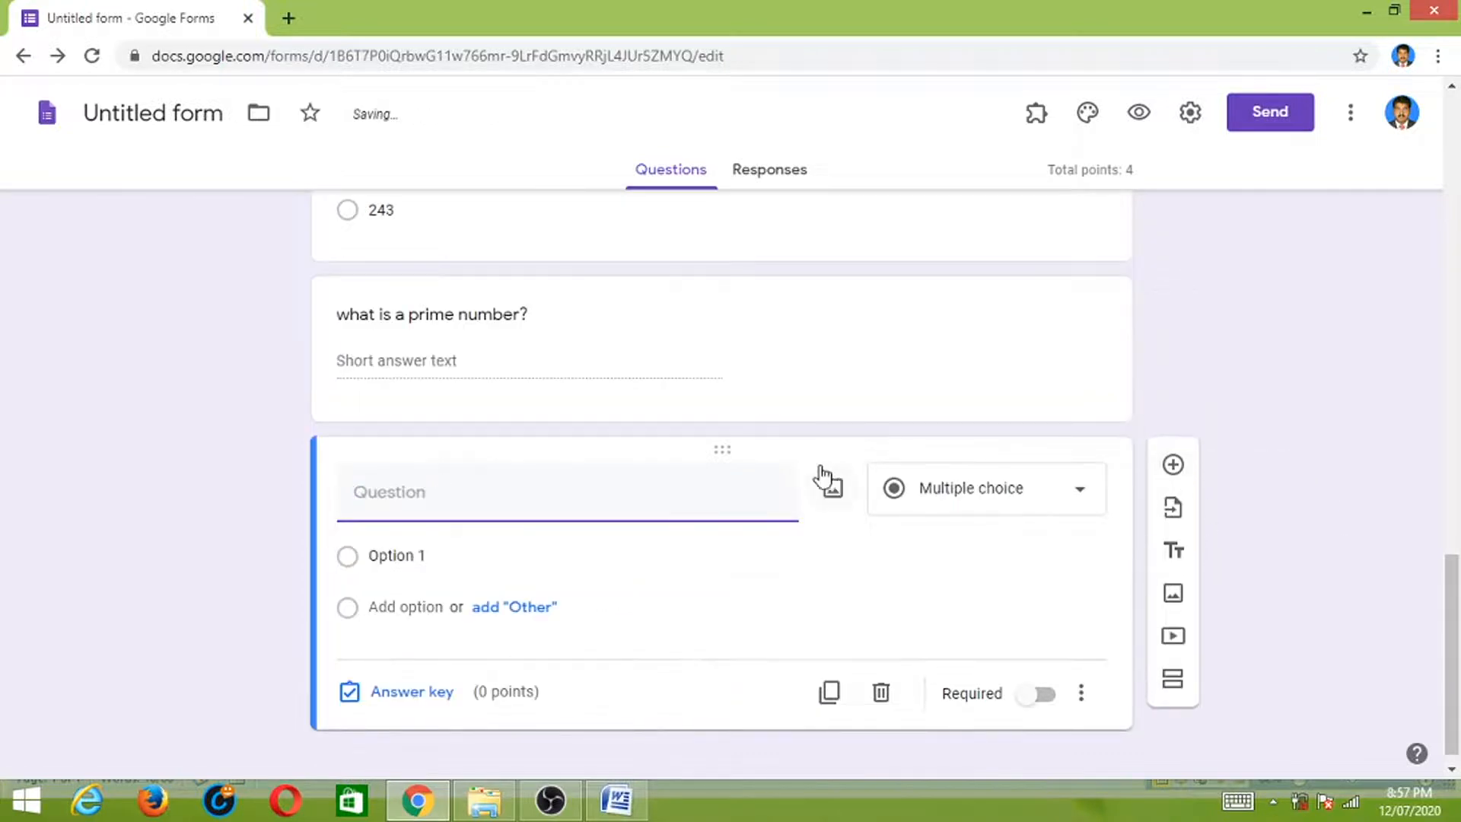
{"action": "left_click", "coordinate": [616, 799]}
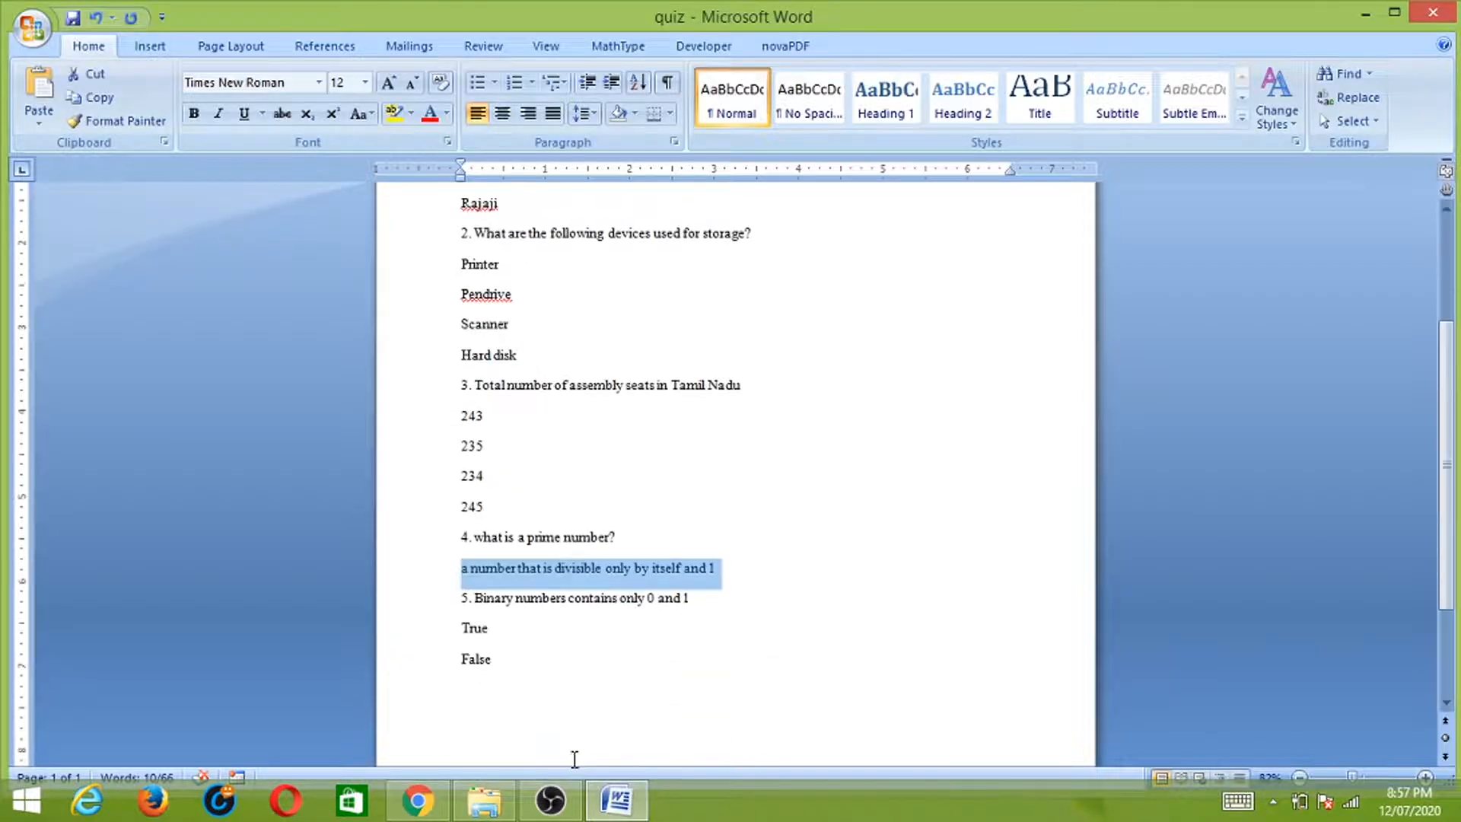
{"action": "left_click_drag", "start_coordinate": [478, 599], "coordinate": [694, 601]}
{"action": "key", "text": "ctrl+c"}
{"action": "key", "text": "alt+Tab"}
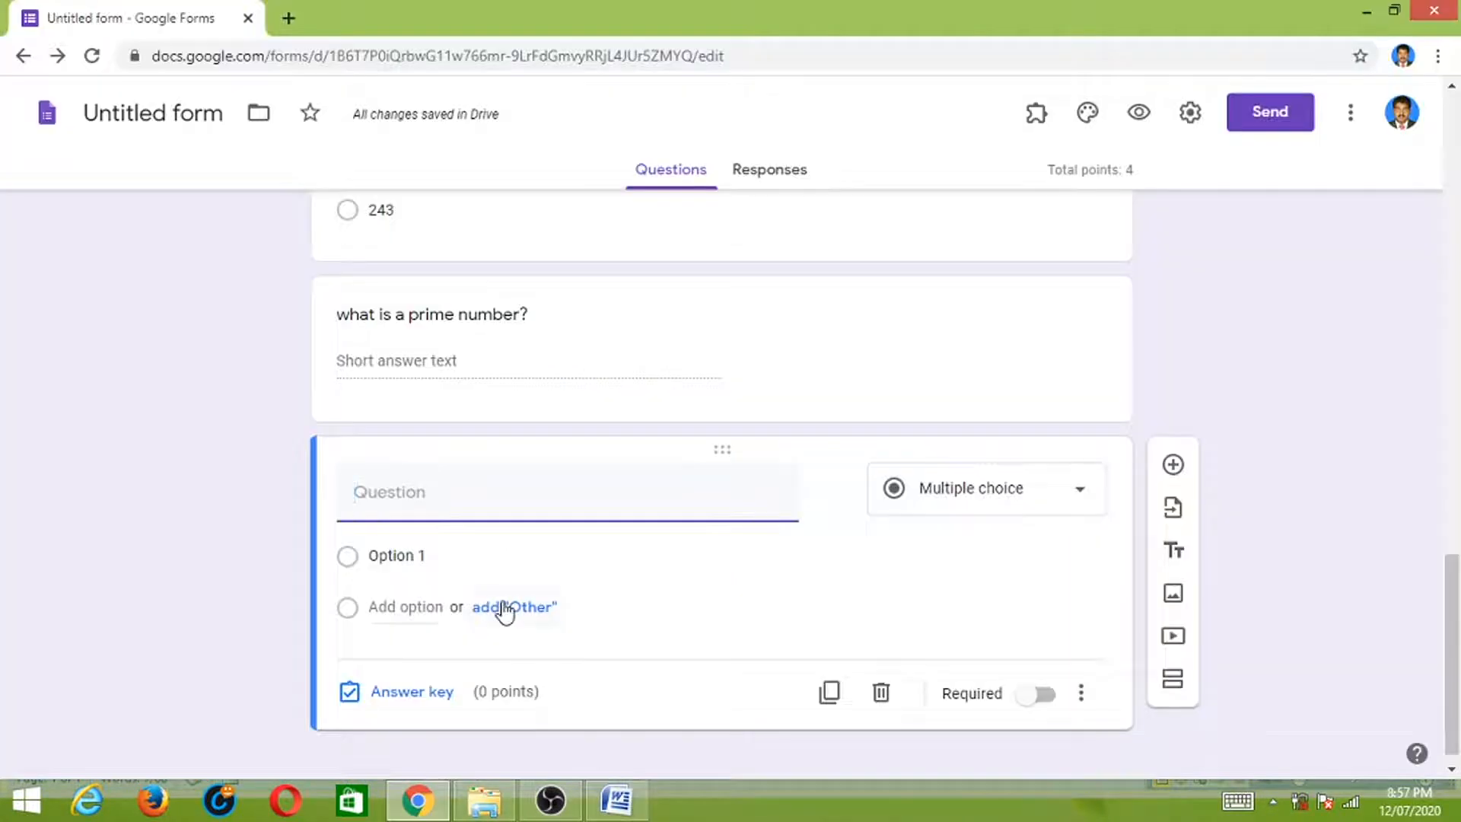
{"action": "key", "text": "ctrl+v"}
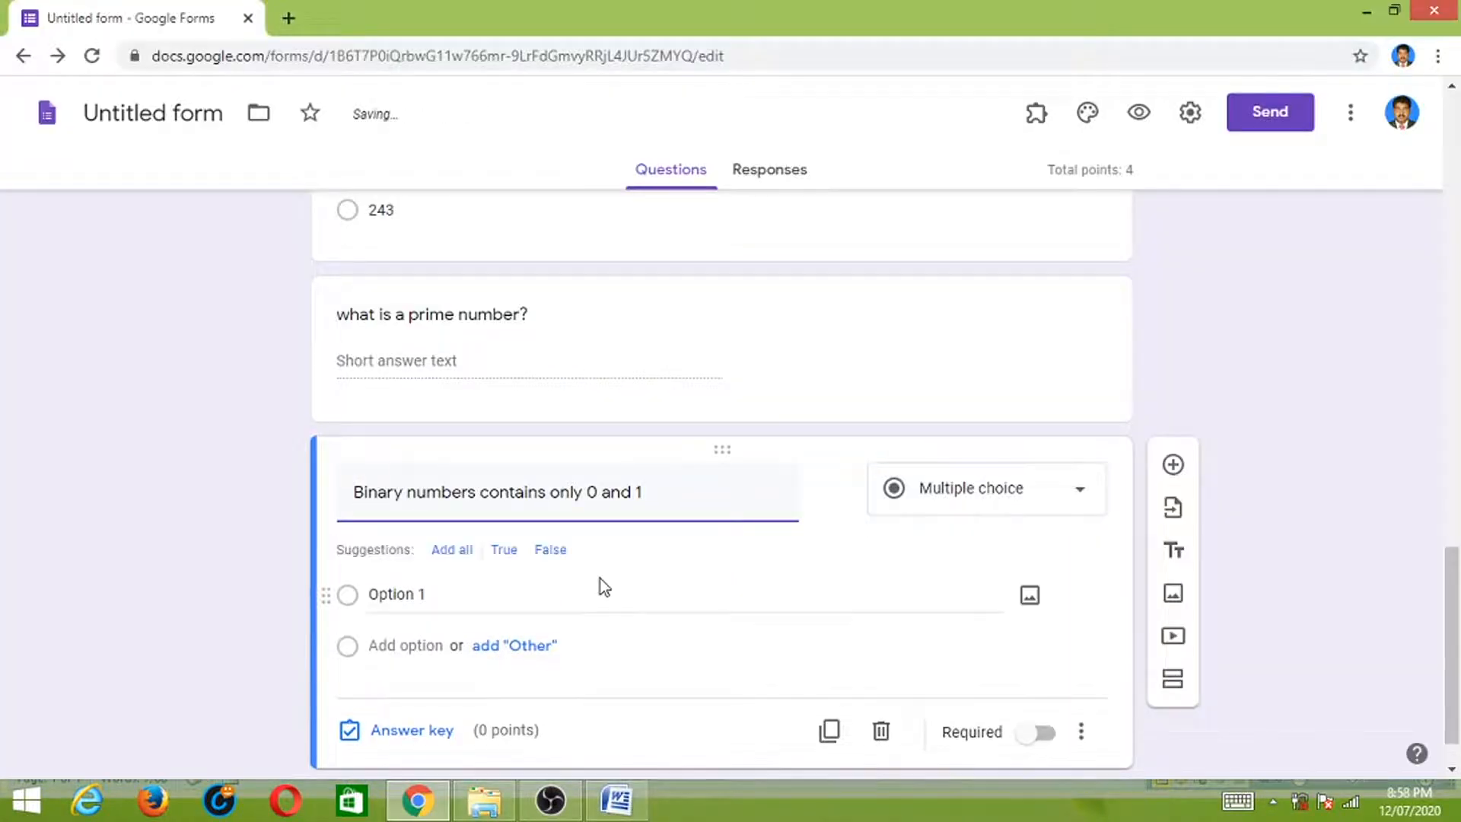
{"action": "left_click", "coordinate": [507, 549]}
{"action": "left_click", "coordinate": [450, 543]}
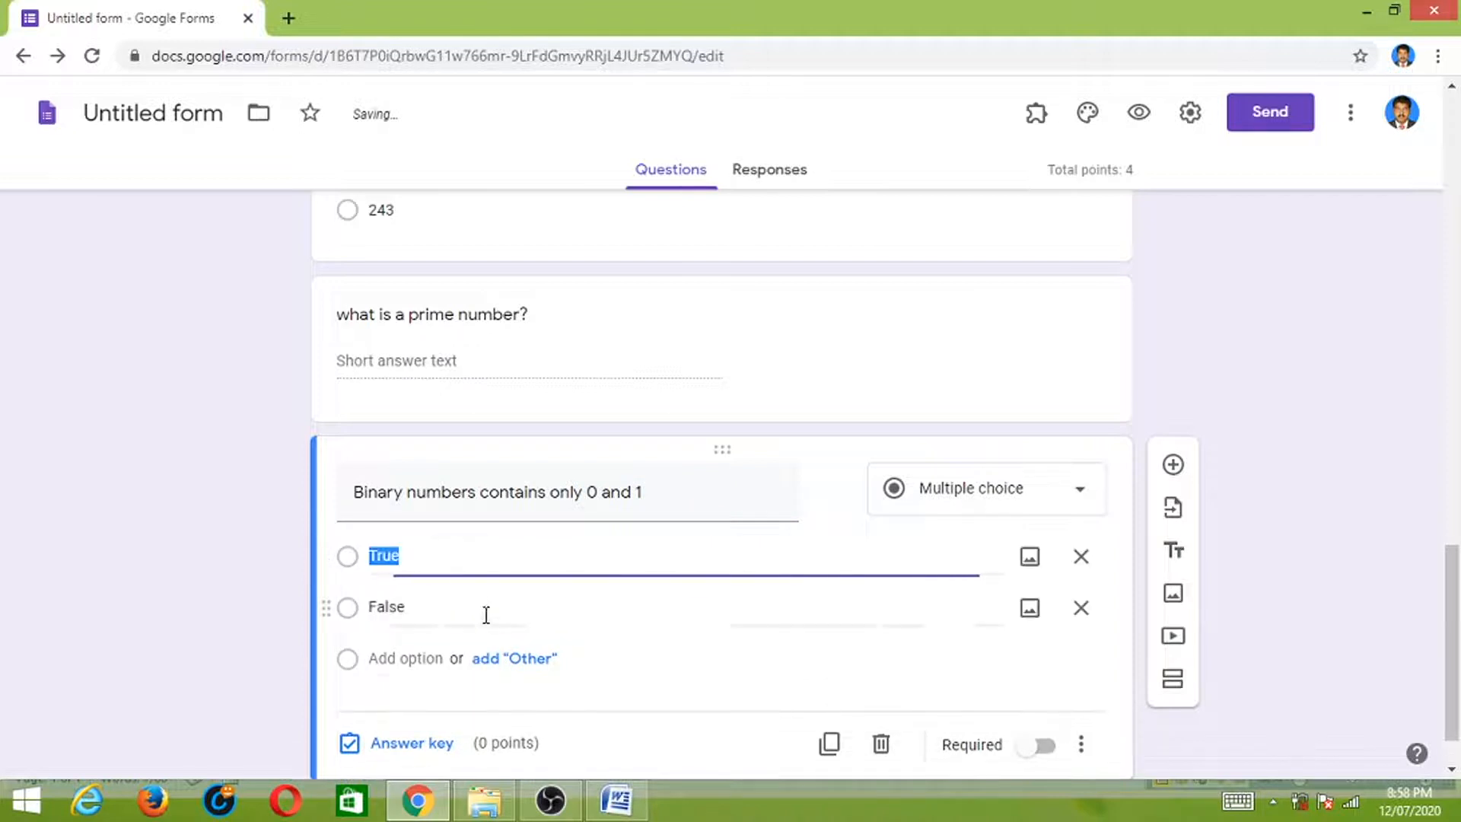
- Mark True as the correct answer worth 1 point and make the question required
{"action": "left_click", "coordinate": [404, 749]}
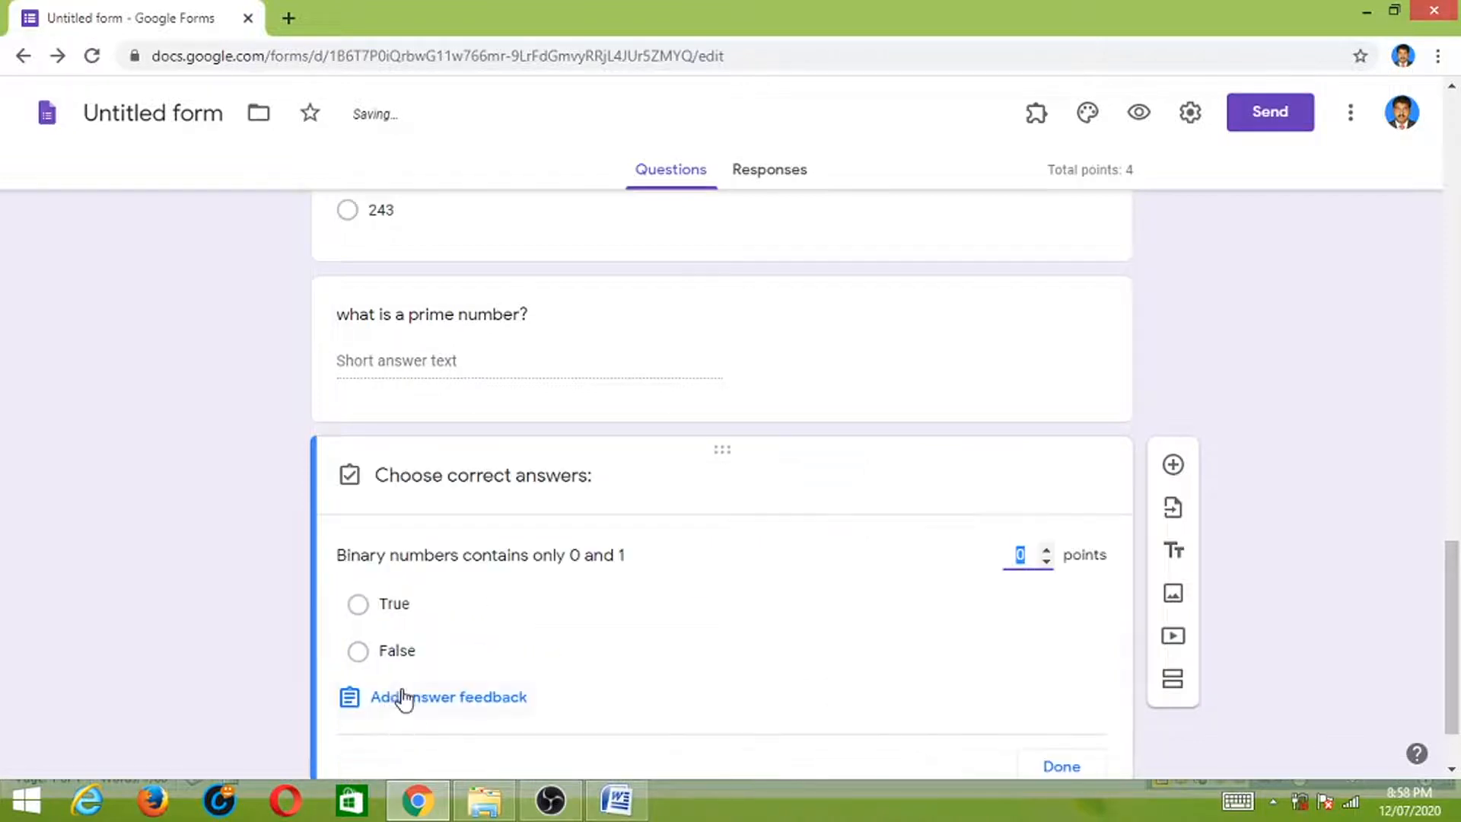
{"action": "left_click", "coordinate": [359, 605]}
{"action": "scroll", "coordinate": [854, 637], "scroll_direction": "down", "scroll_amount": 1}
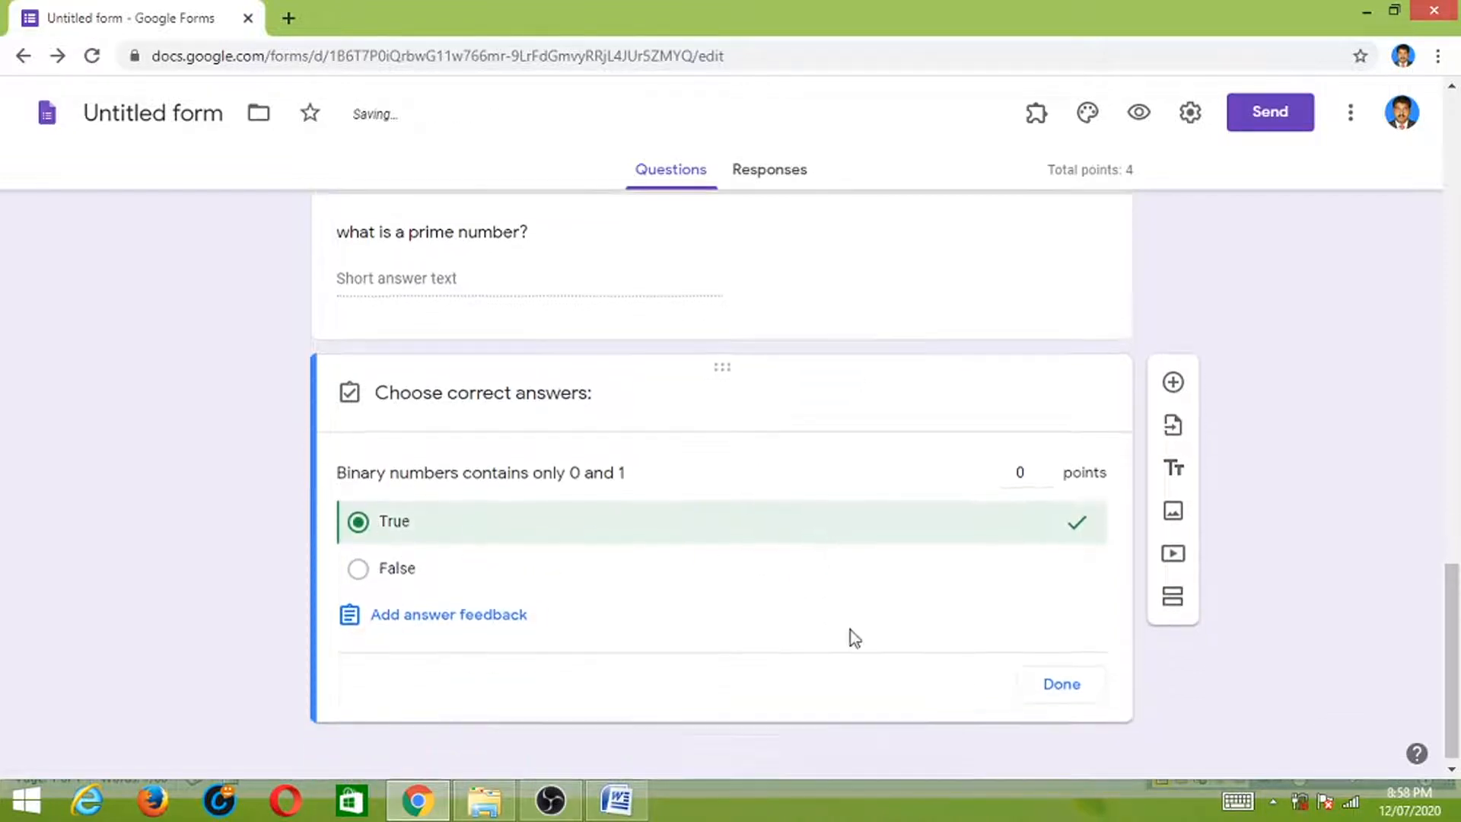
{"action": "left_click", "coordinate": [1046, 454]}
{"action": "left_click", "coordinate": [1064, 674]}
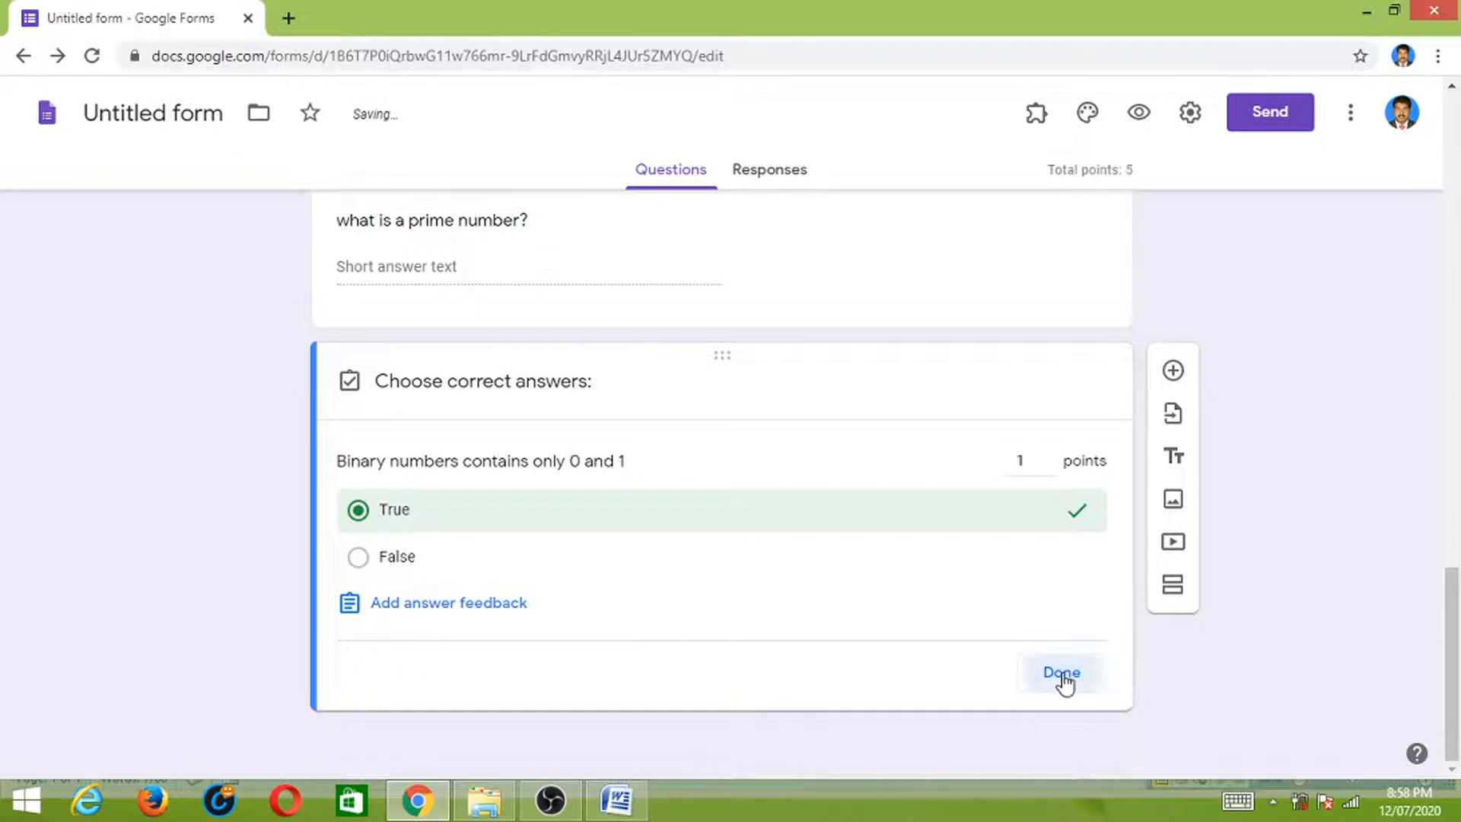
{"action": "left_click", "coordinate": [1042, 675]}
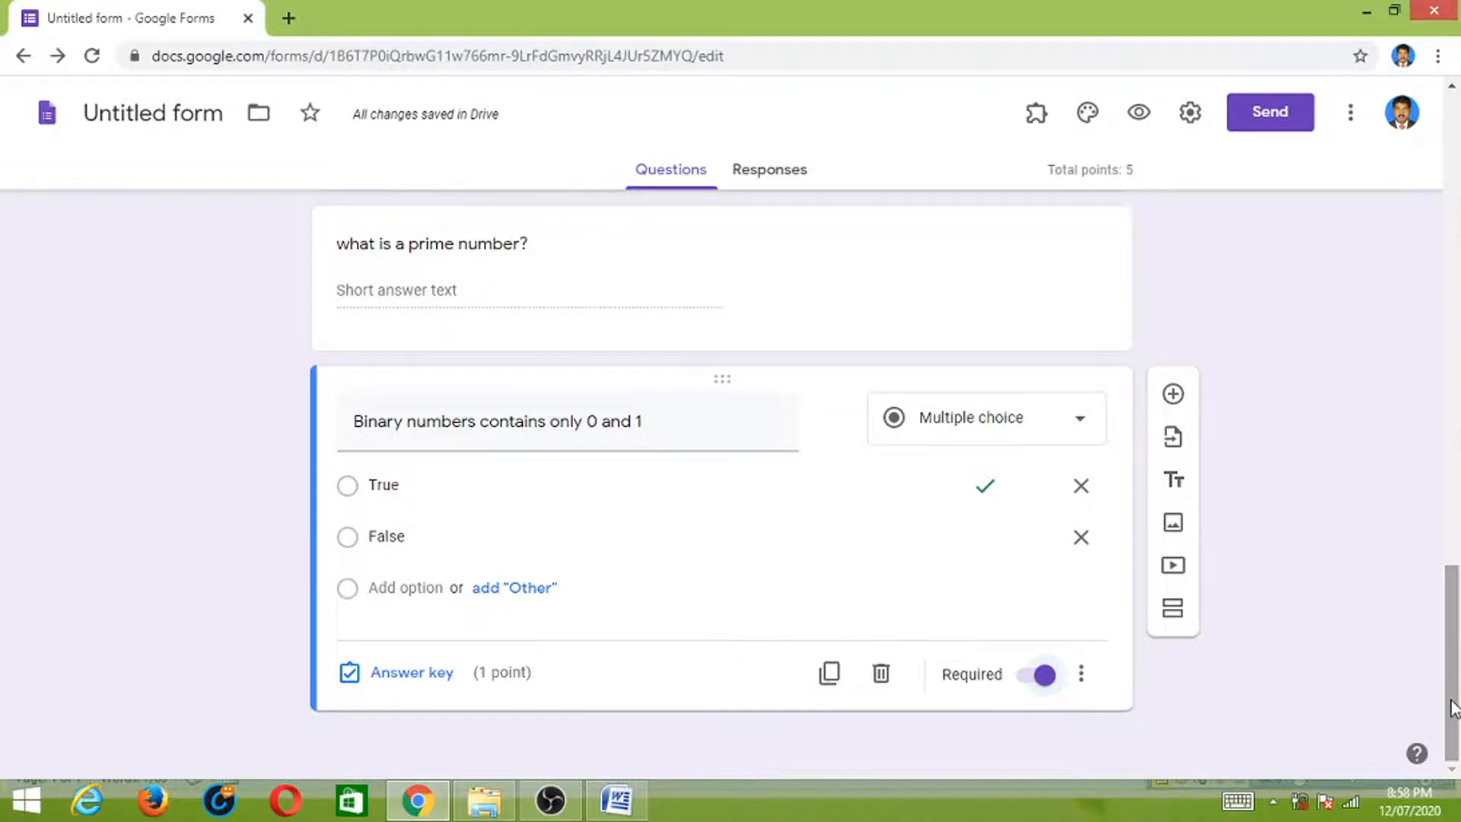
{"action": "left_click_drag", "start_coordinate": [1453, 707], "coordinate": [1453, 261]}
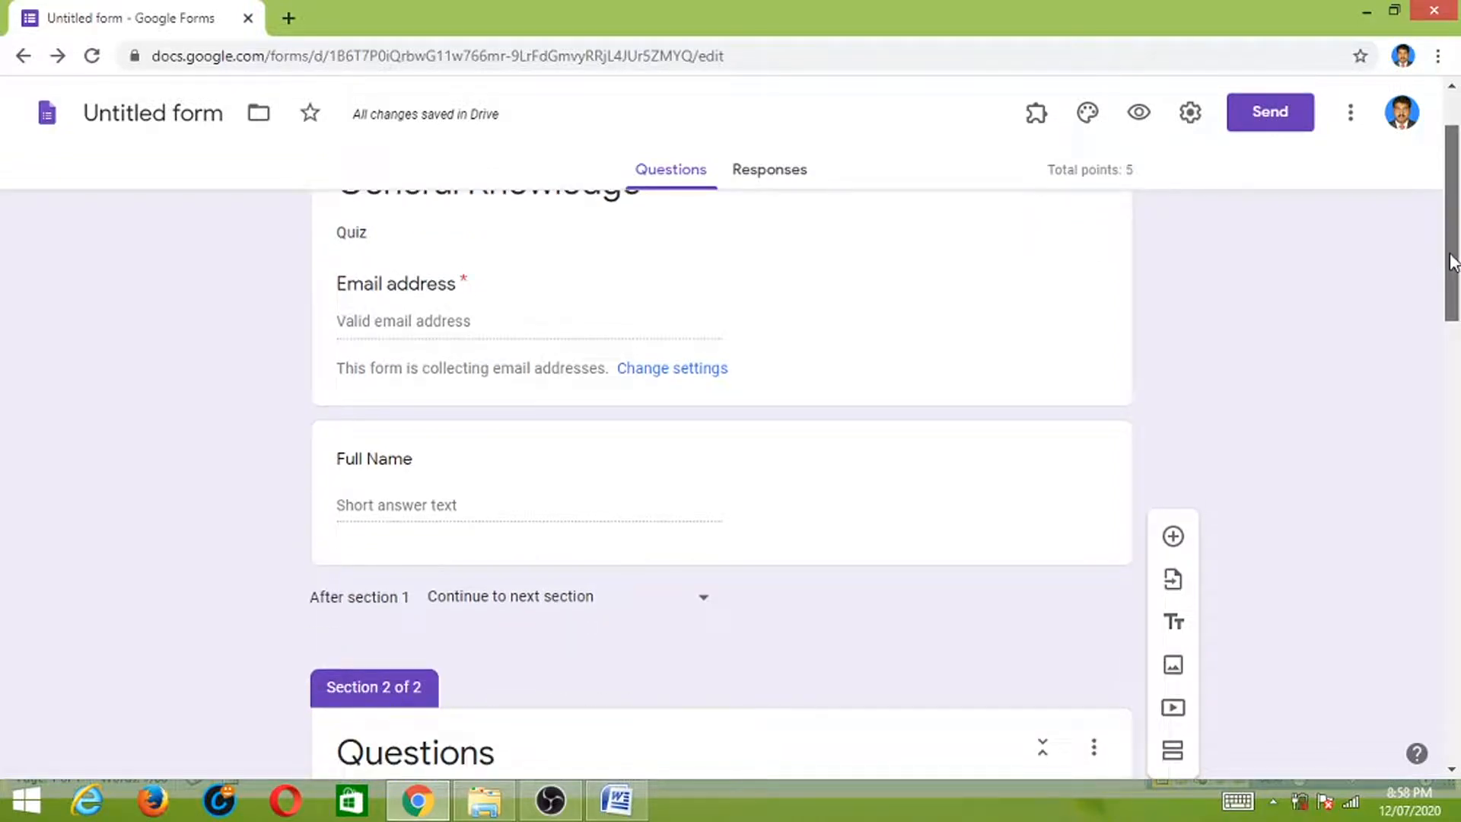
{"action": "mouse_move", "coordinate": [1451, 261]}
{"action": "left_mouse_down"}
{"action": "mouse_move", "coordinate": [1403, 518]}
{"action": "mouse_move", "coordinate": [1423, 712]}
{"action": "mouse_move", "coordinate": [1429, 266]}
{"action": "left_mouse_up"}
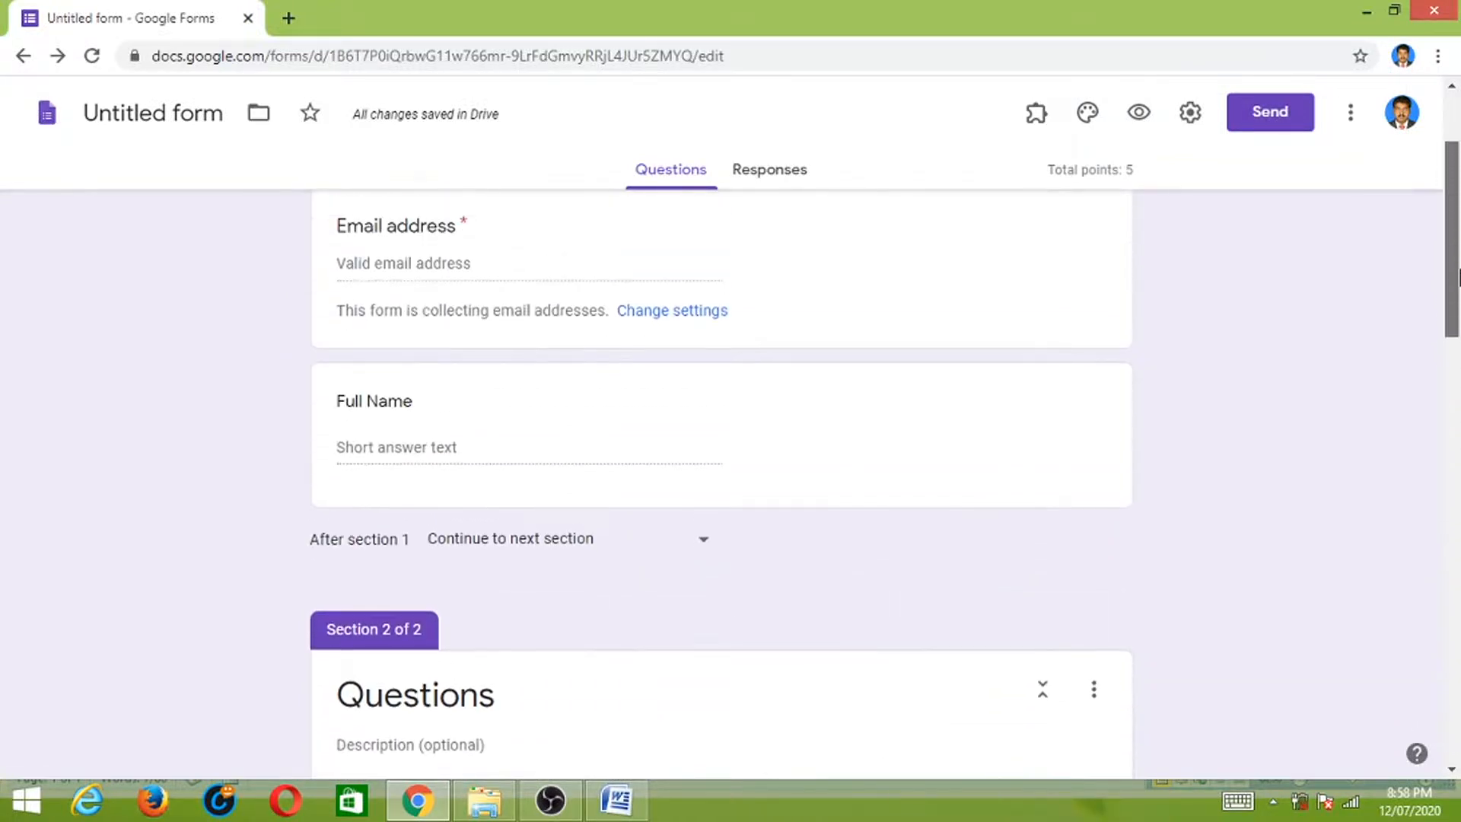
{"action": "left_click", "coordinate": [841, 299]}
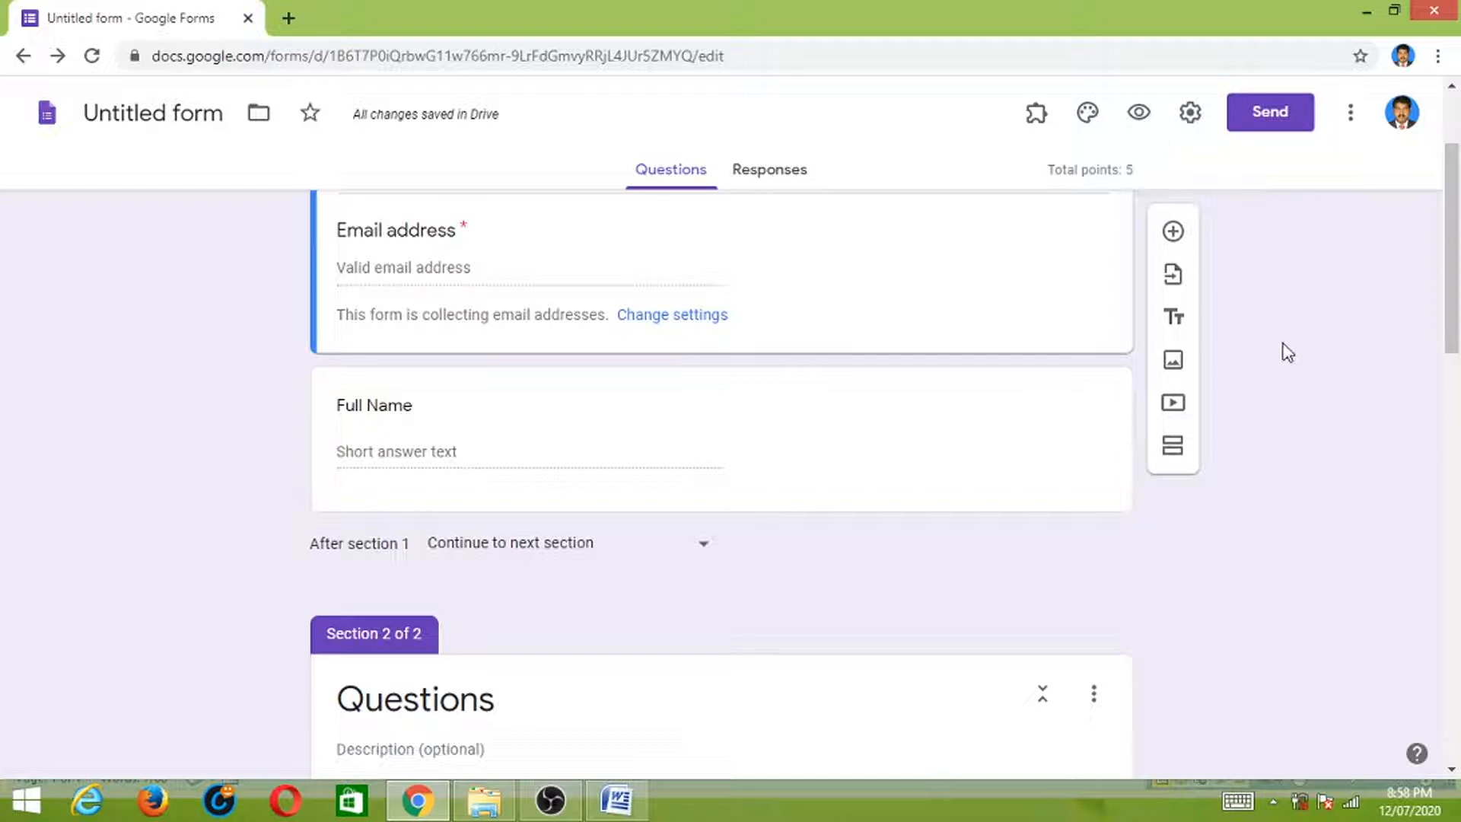
{"action": "scroll", "coordinate": [1436, 315], "scroll_direction": "up", "scroll_amount": 3}
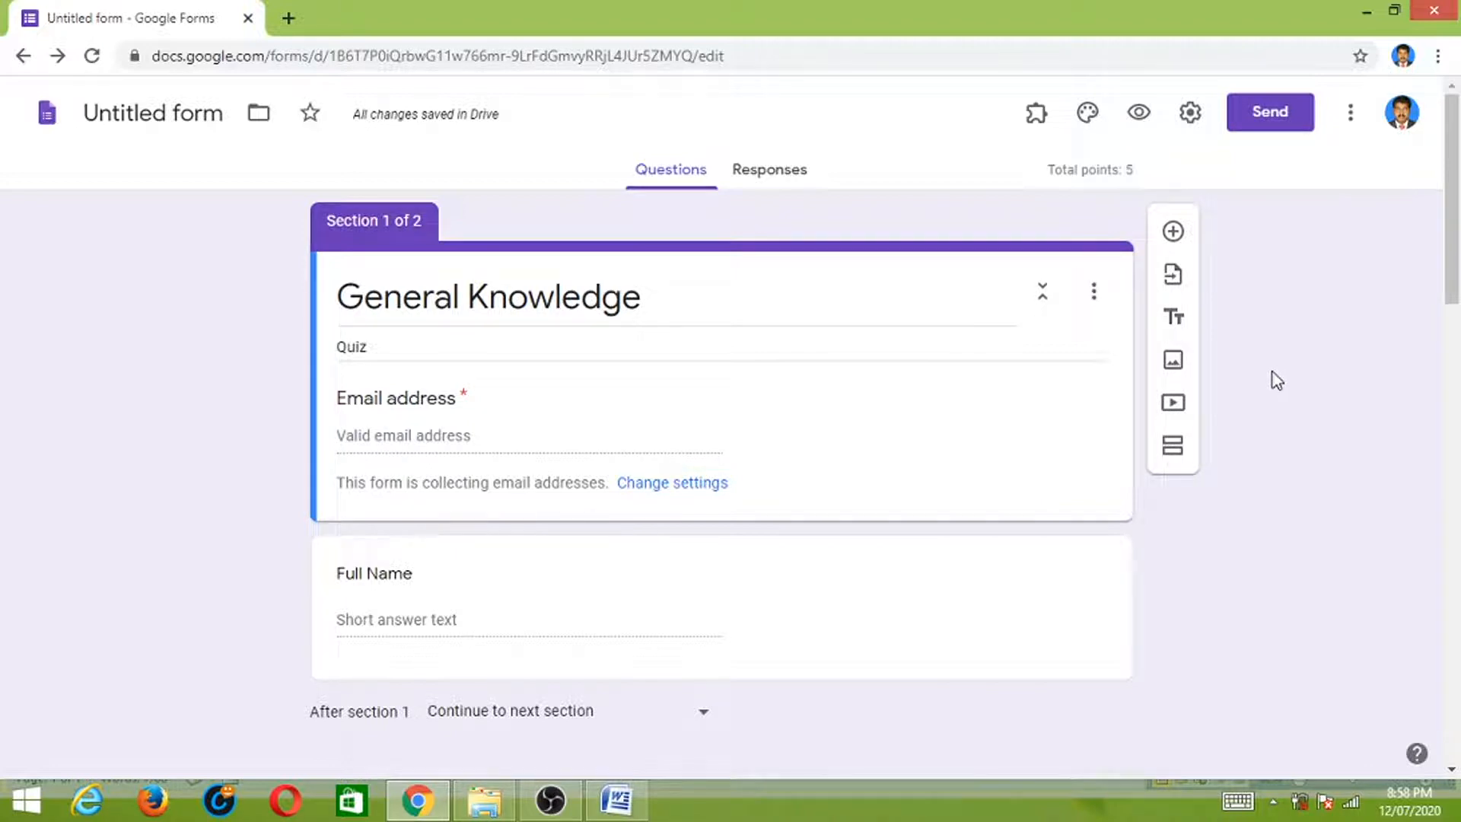
- Open the Add-ons marketplace from the form's More menu, then close it
{"action": "left_click", "coordinate": [1350, 114]}
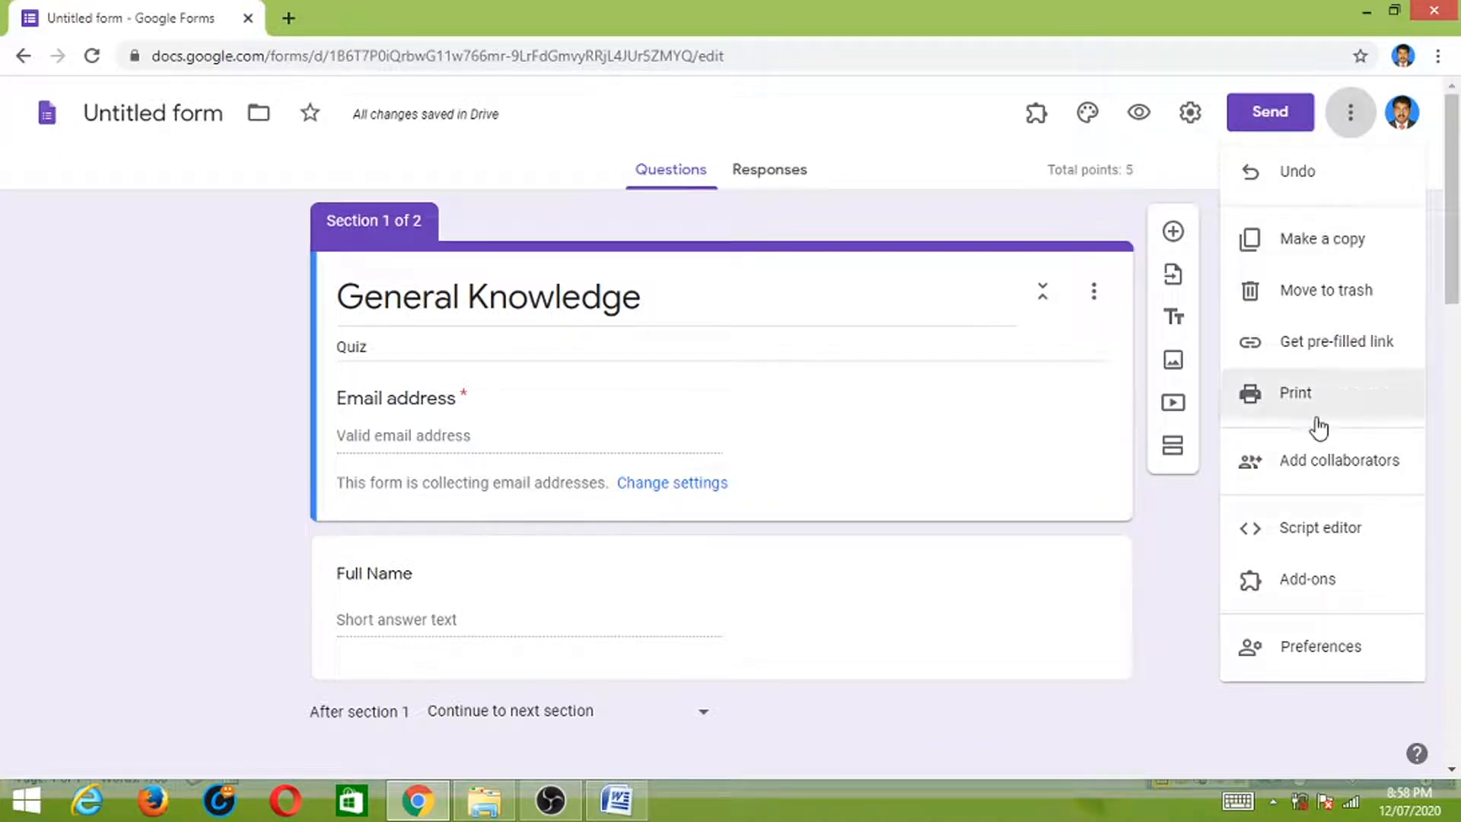
{"action": "left_click", "coordinate": [1306, 583]}
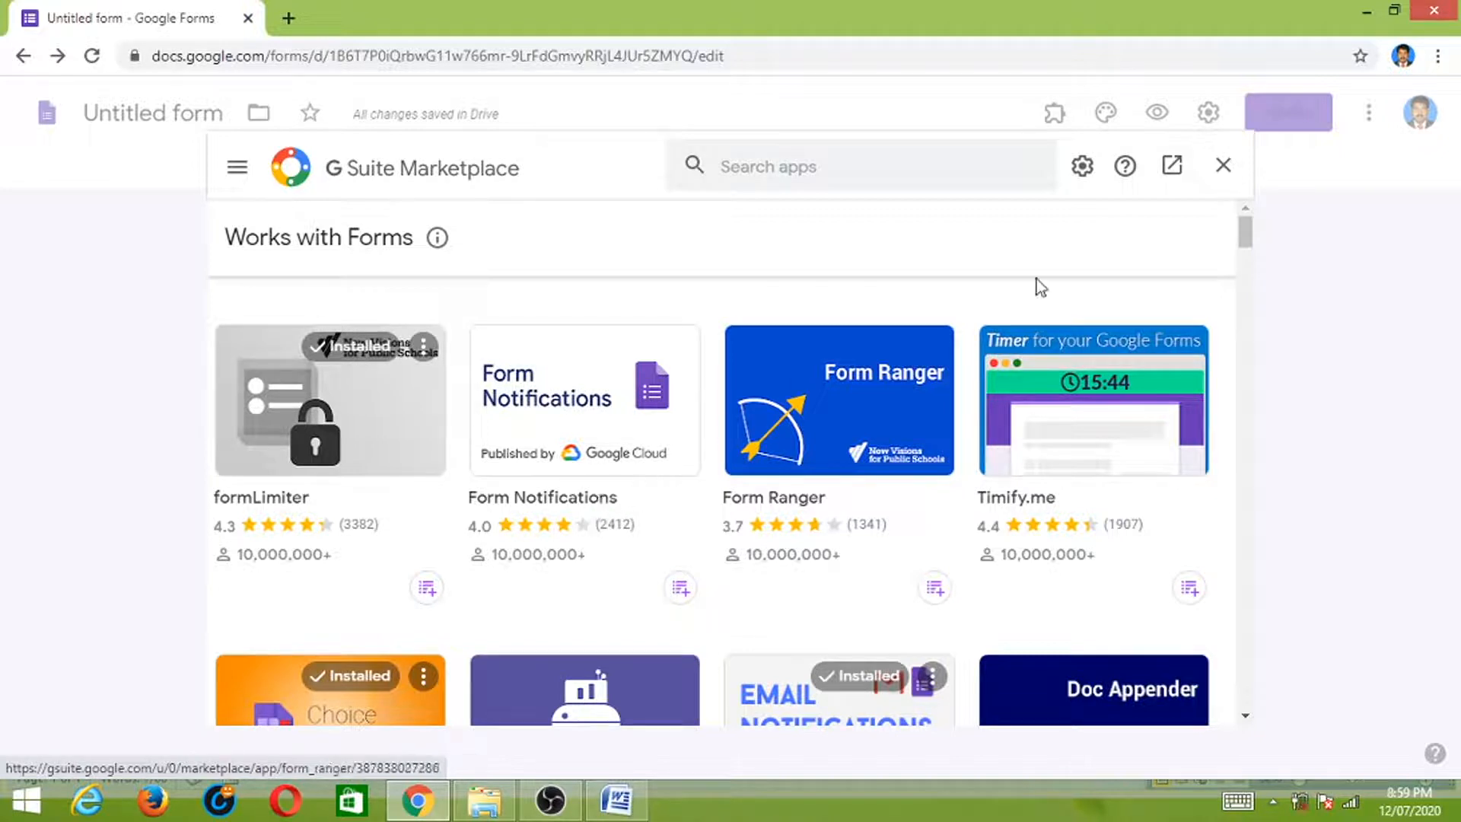
{"action": "left_click", "coordinate": [1223, 164]}
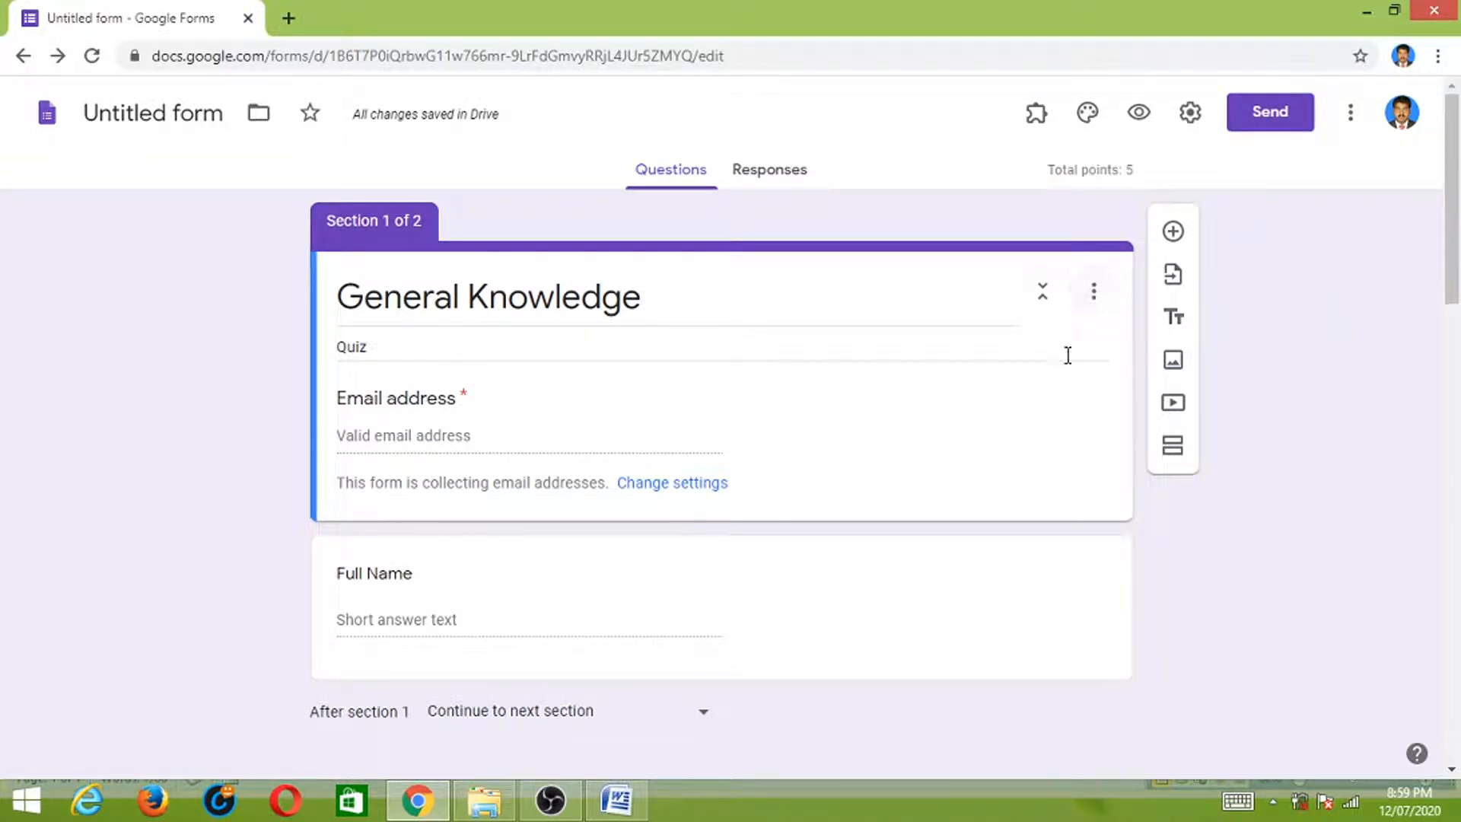
- Launch Certify'em from the add-ons menu, close its Help-only panel, and reopen the More menu
{"action": "left_click", "coordinate": [1036, 113]}
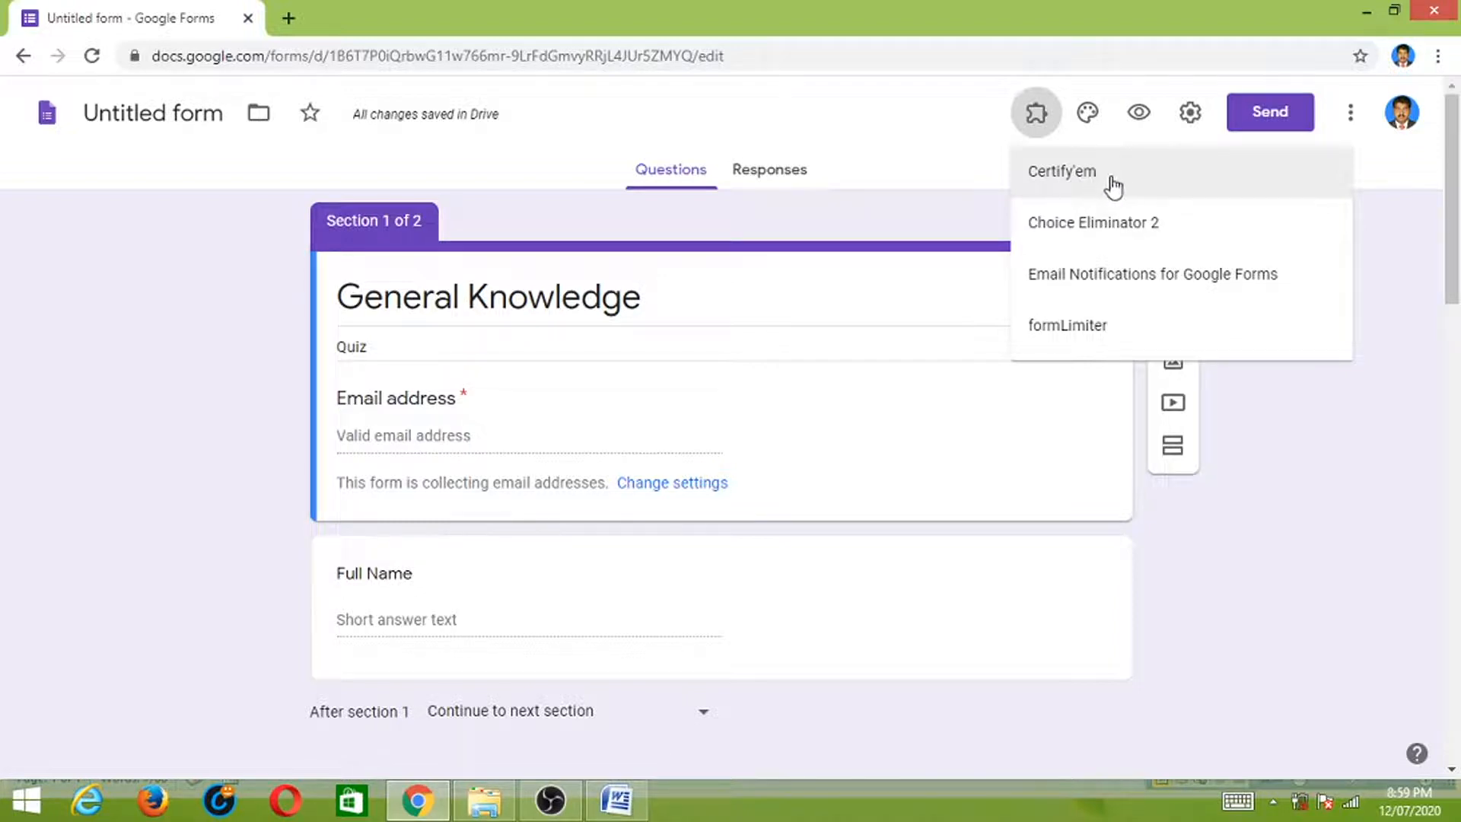
{"action": "left_click", "coordinate": [1105, 180]}
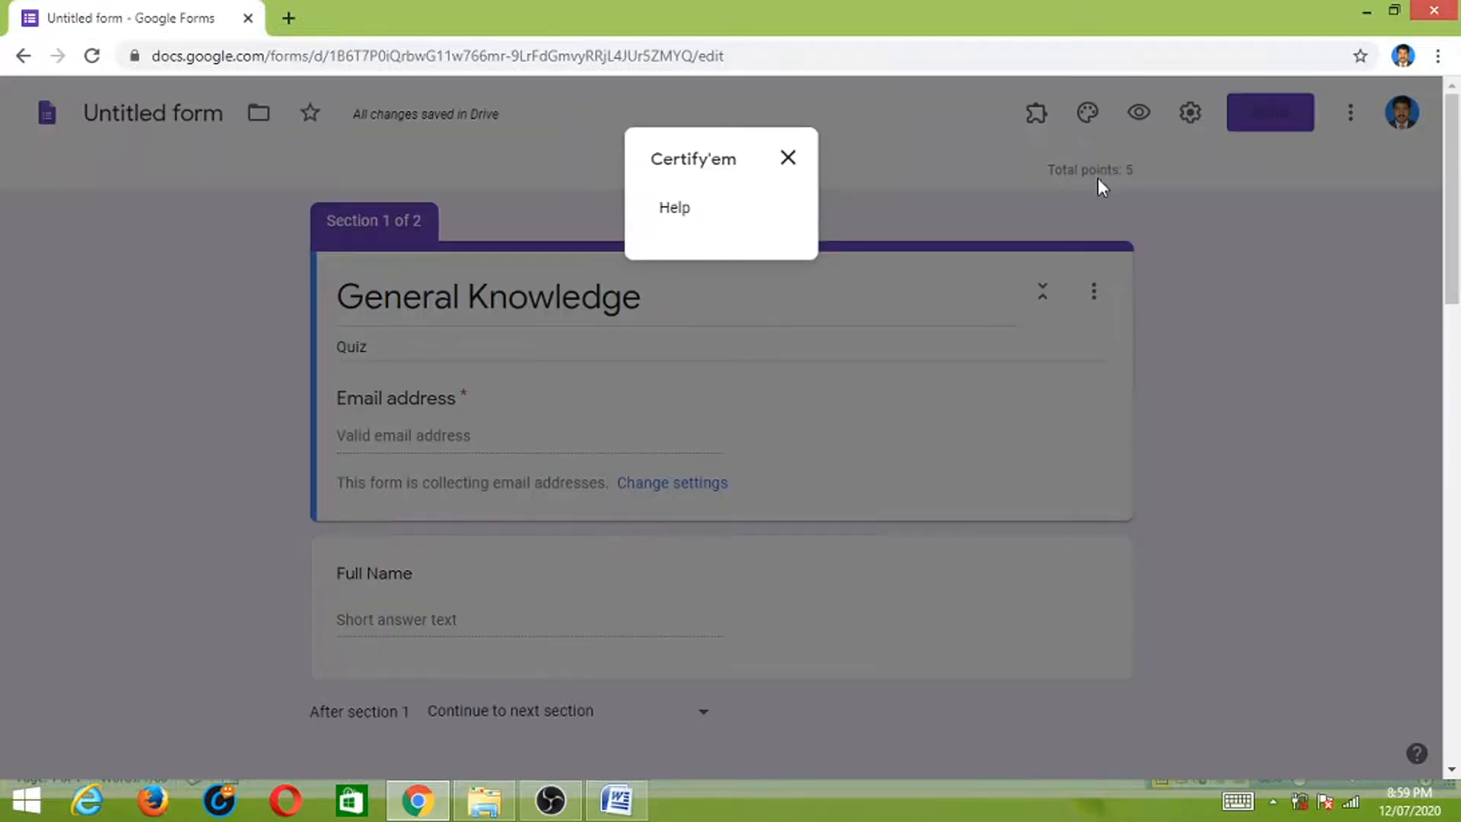
{"action": "left_click", "coordinate": [788, 160]}
{"action": "left_click", "coordinate": [1351, 124]}
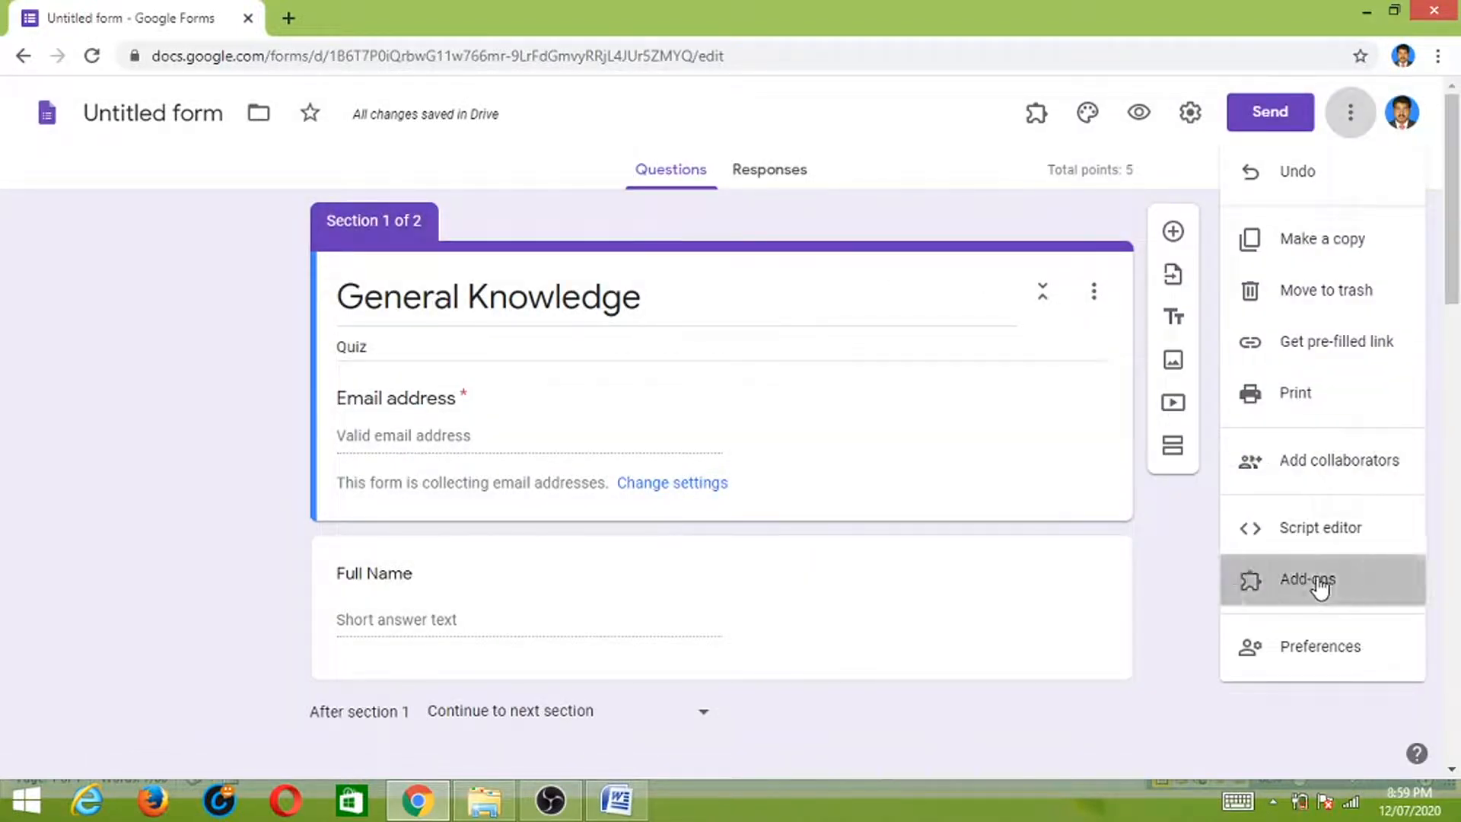
- Find Certify'em in the marketplace, uninstall it, and open its listing page
{"action": "left_click", "coordinate": [1316, 584]}
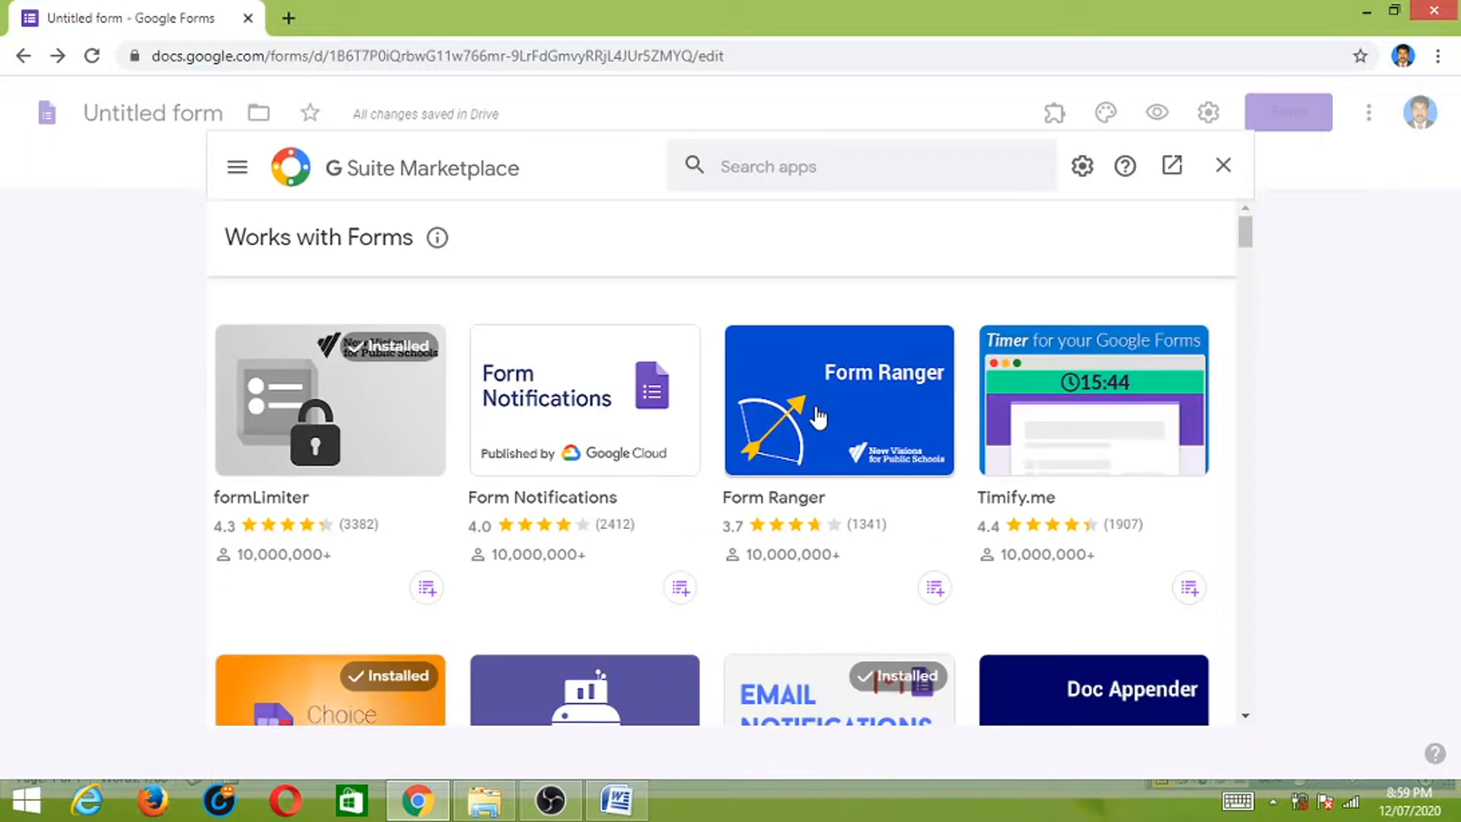
{"action": "left_click", "coordinate": [845, 170]}
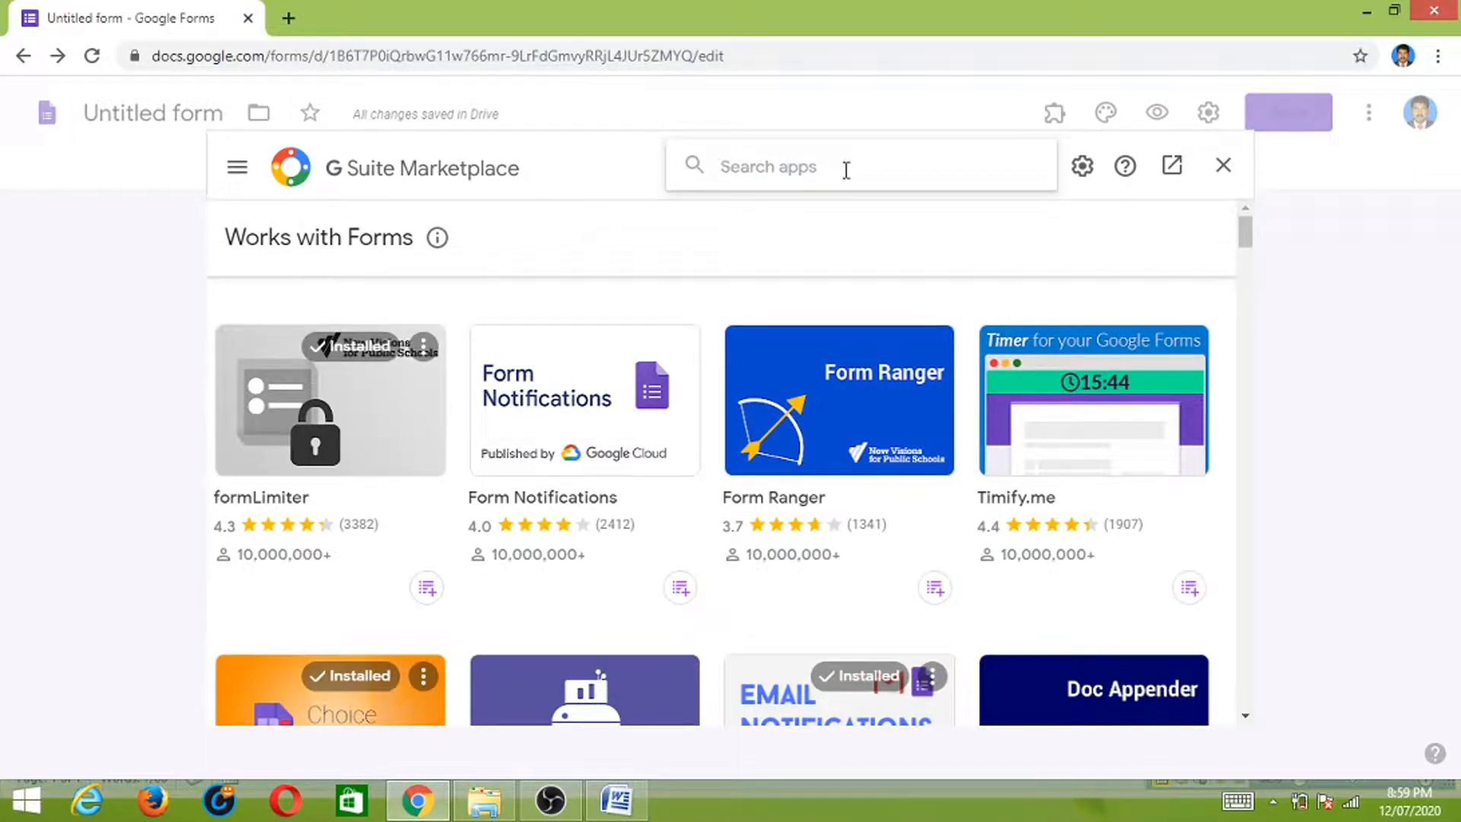
{"action": "type", "text": "cert"}
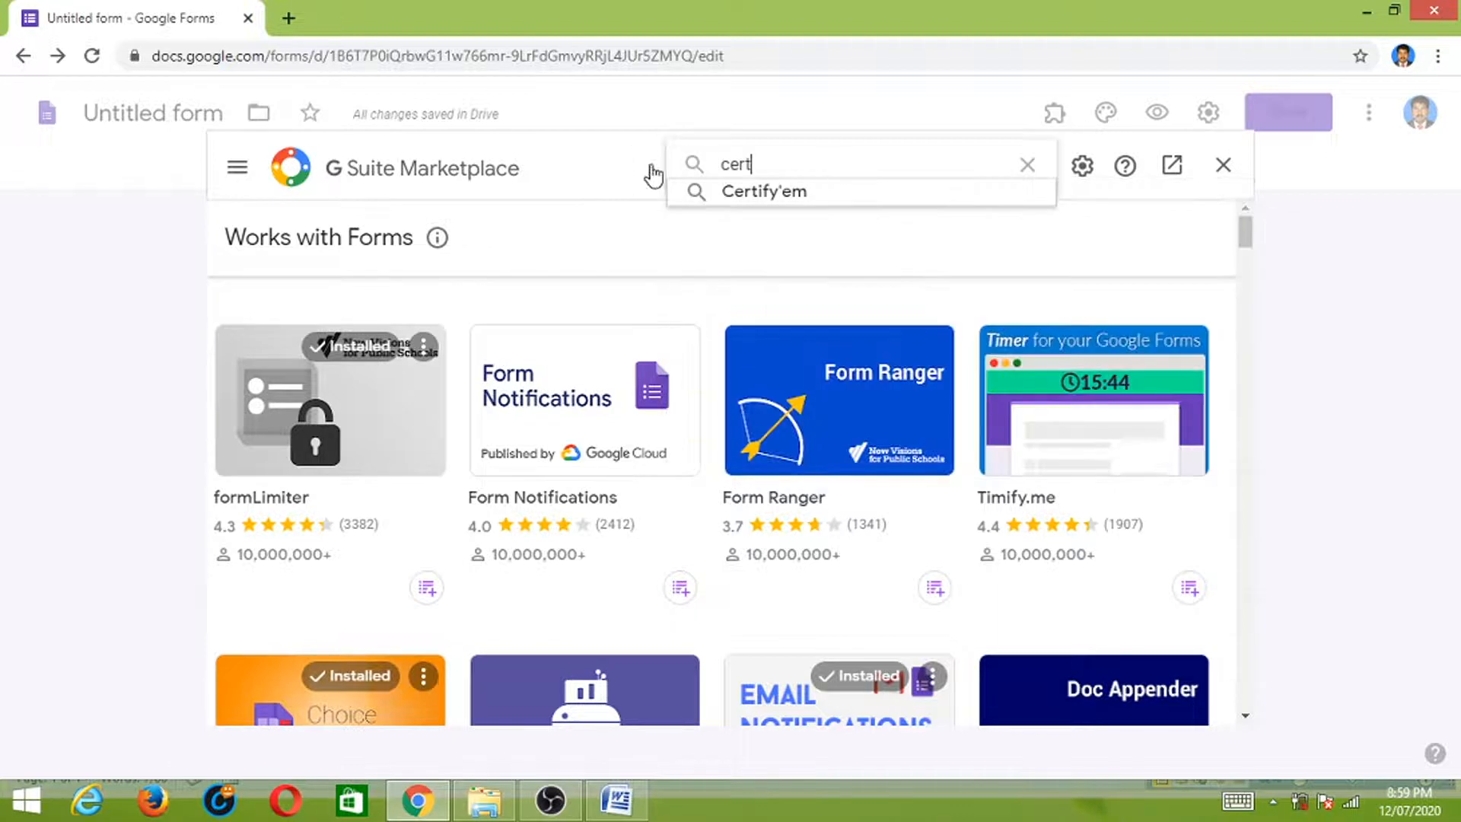
{"action": "left_click", "coordinate": [747, 191]}
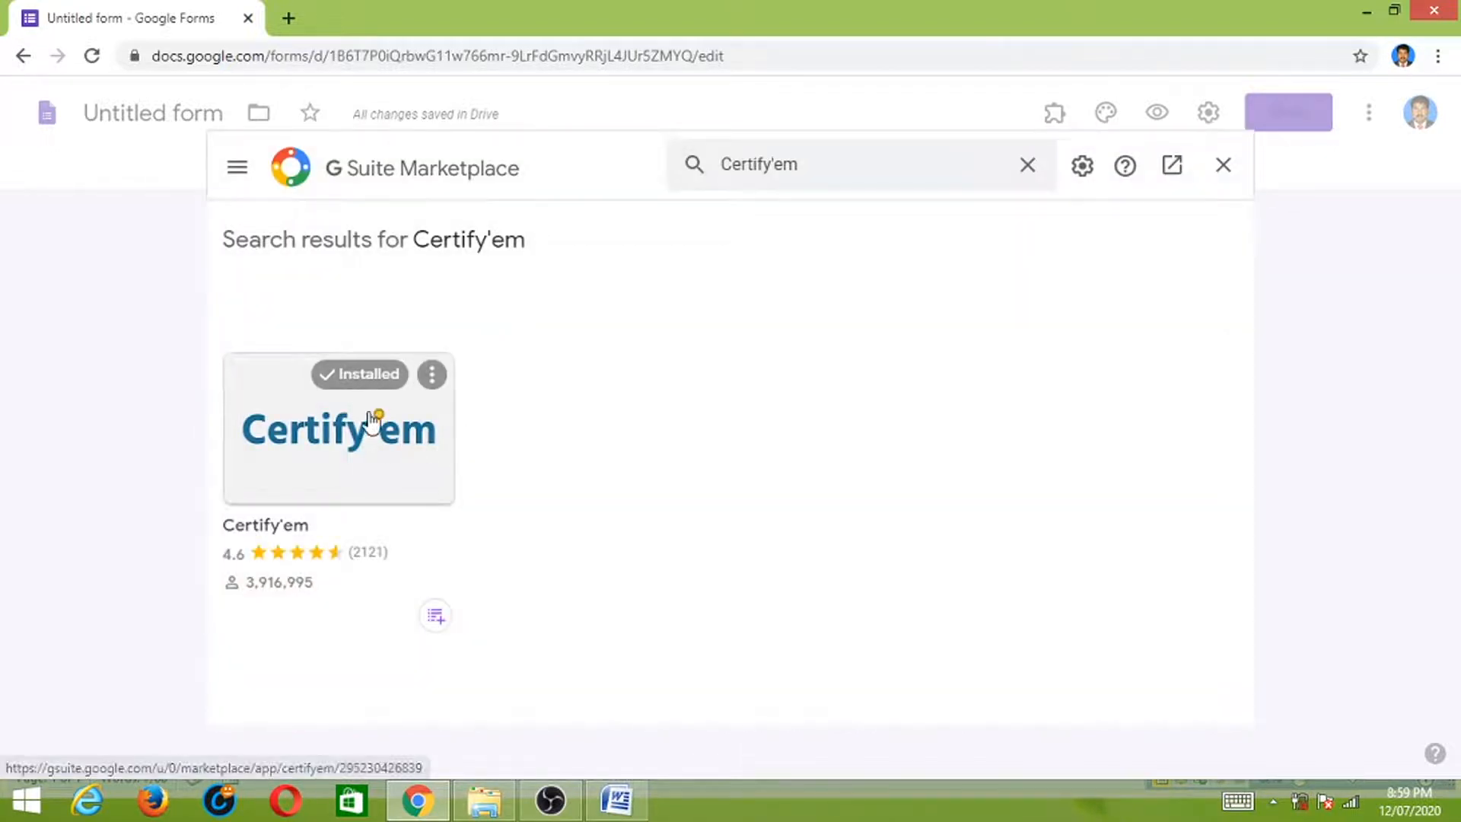
{"action": "left_click", "coordinate": [432, 375]}
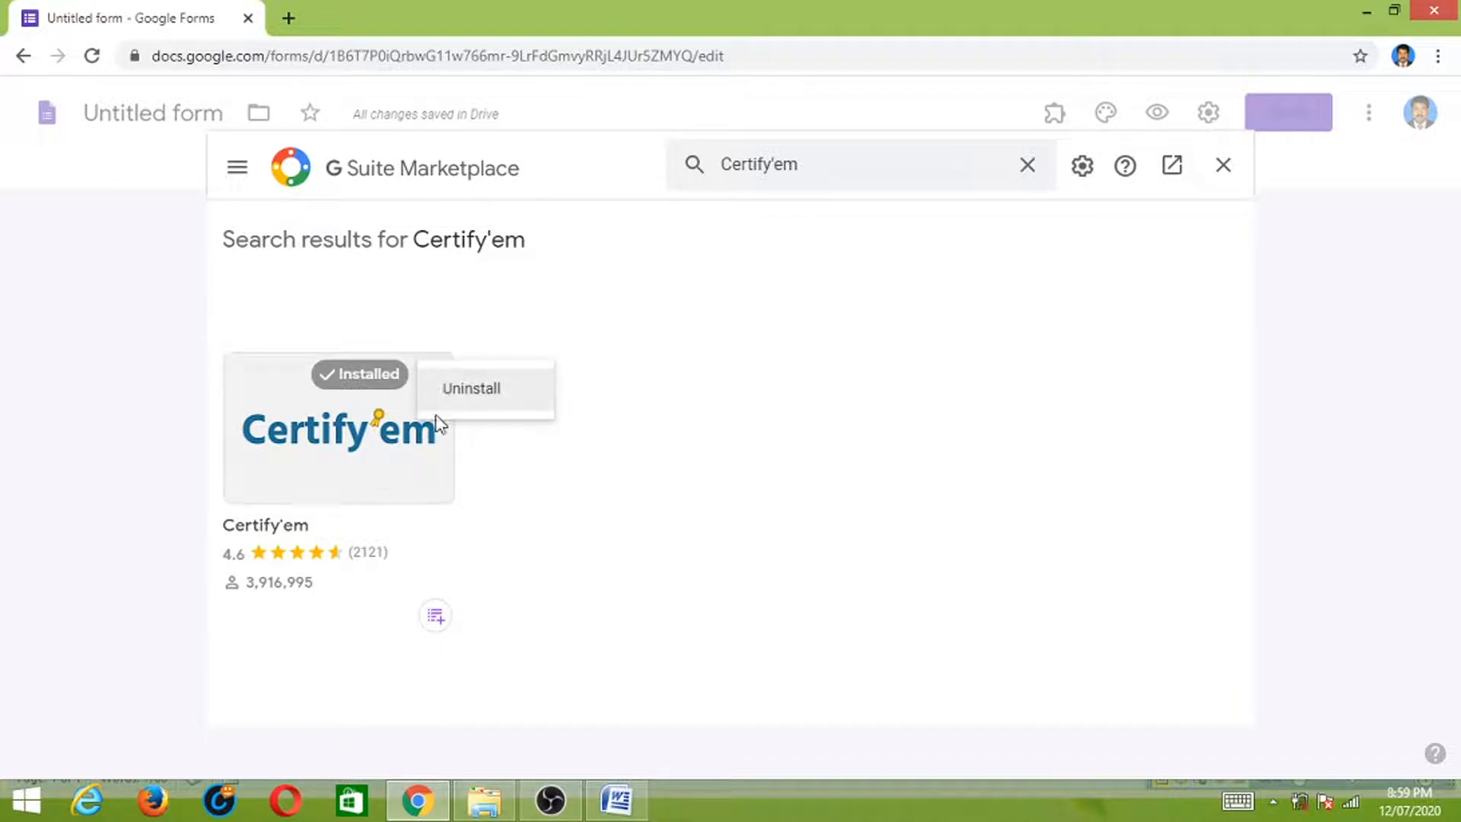
{"action": "left_click", "coordinate": [493, 403]}
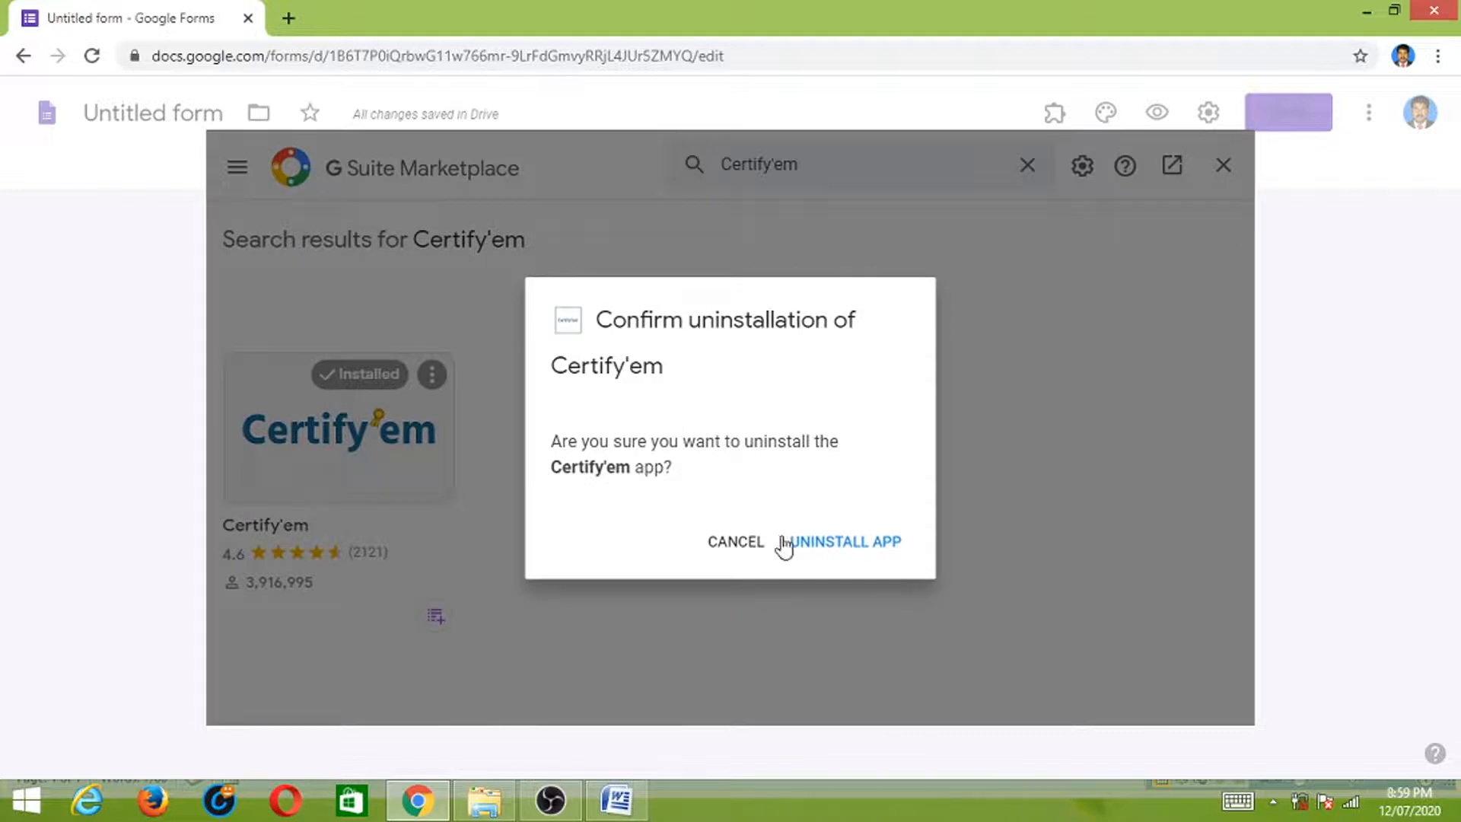
{"action": "left_click", "coordinate": [853, 544]}
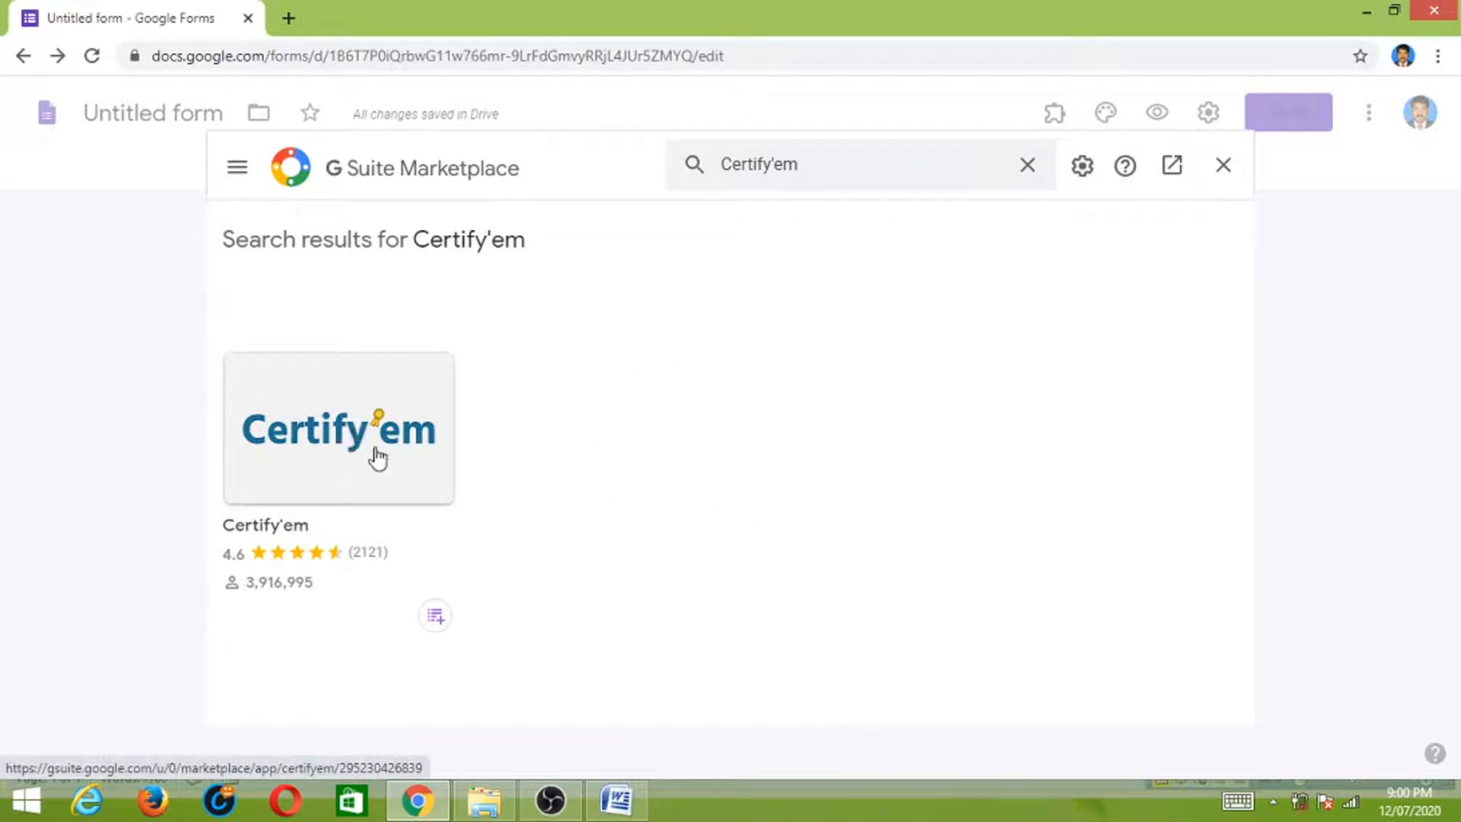
{"action": "left_click", "coordinate": [349, 441]}
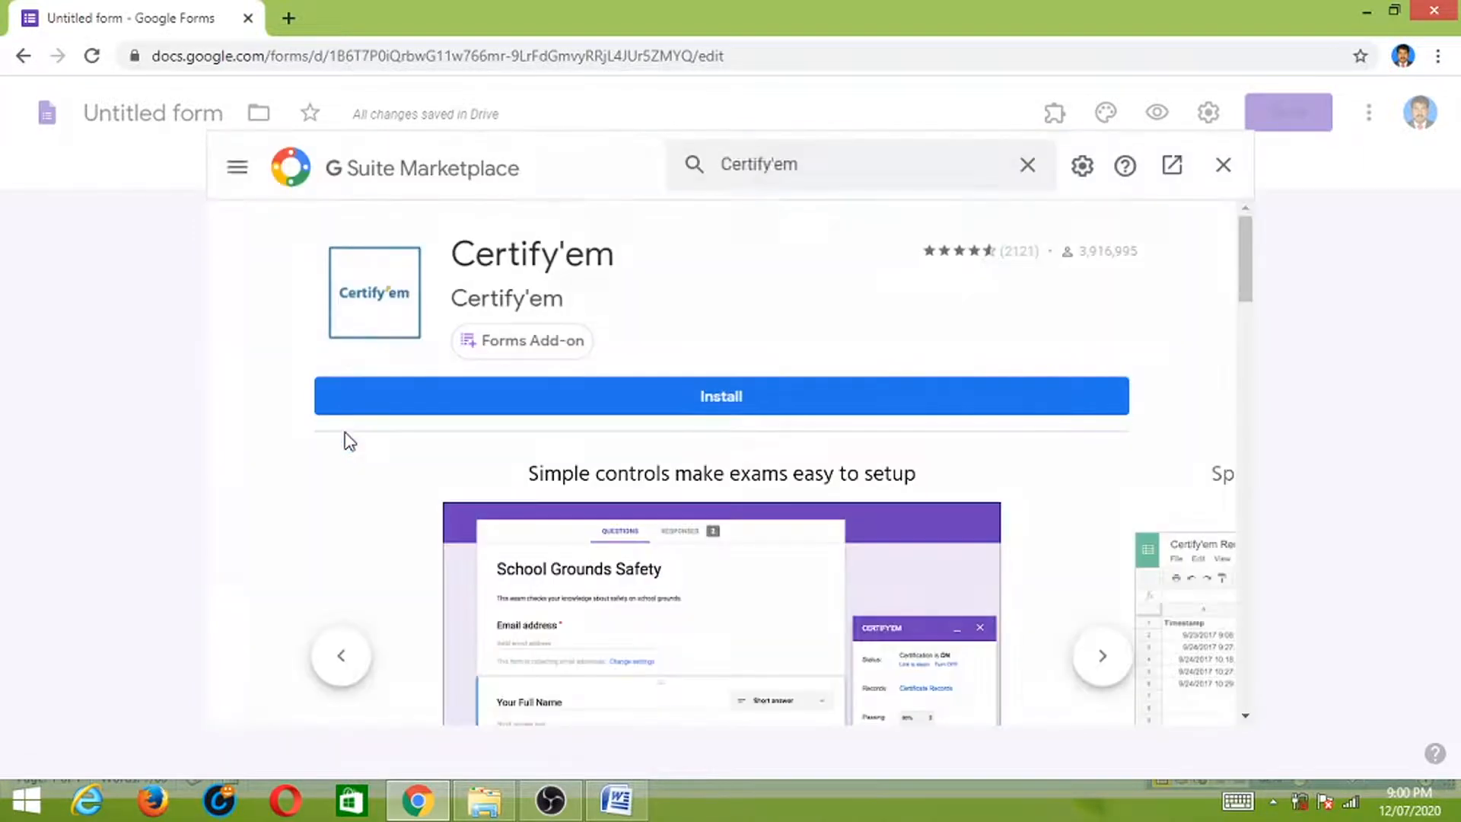
- Install Certify'em, authorise it with the Google account and allow its permissions, then close the marketplace
{"action": "left_click", "coordinate": [742, 403]}
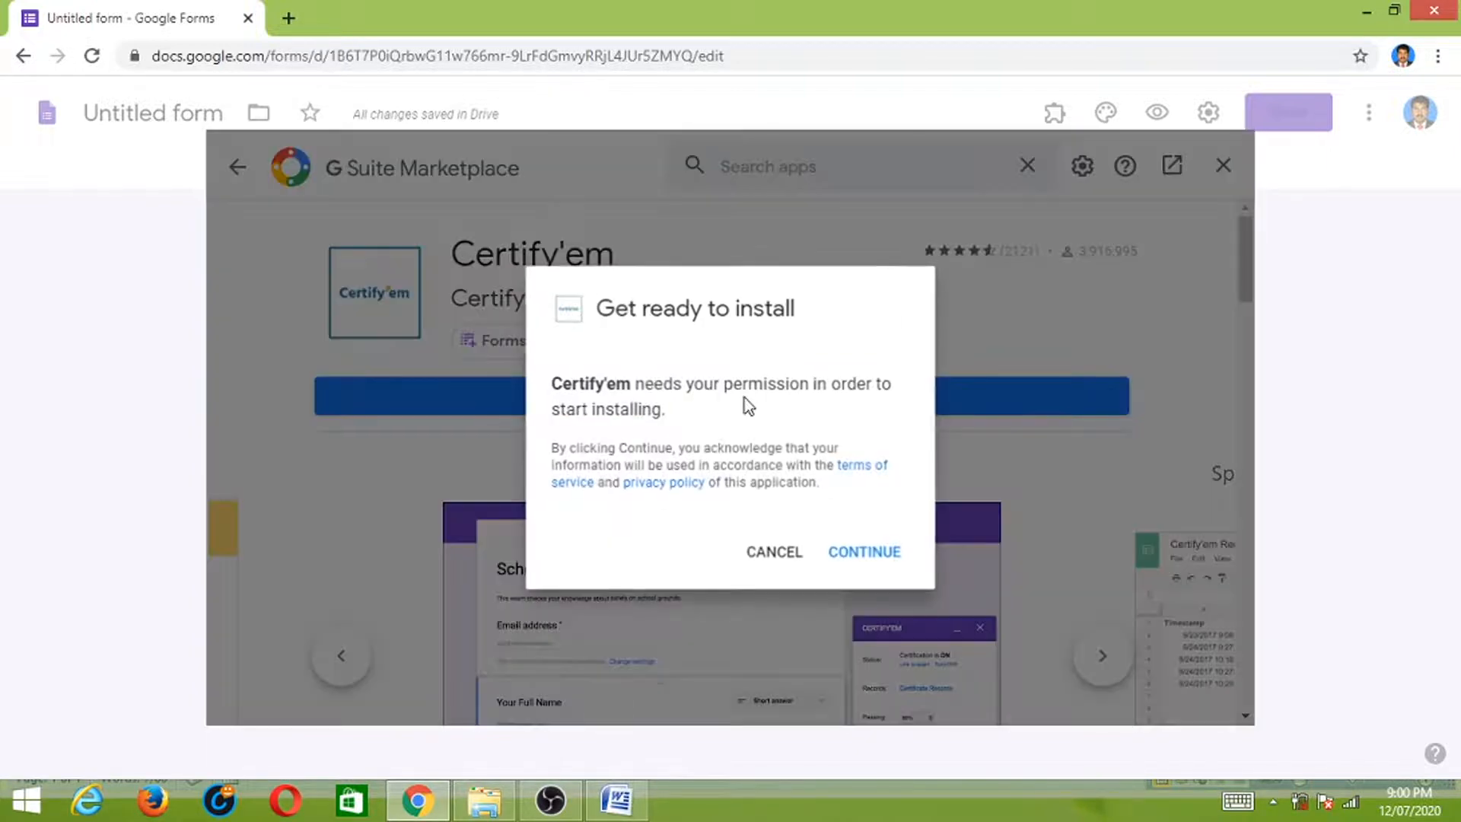
{"action": "left_click", "coordinate": [872, 562]}
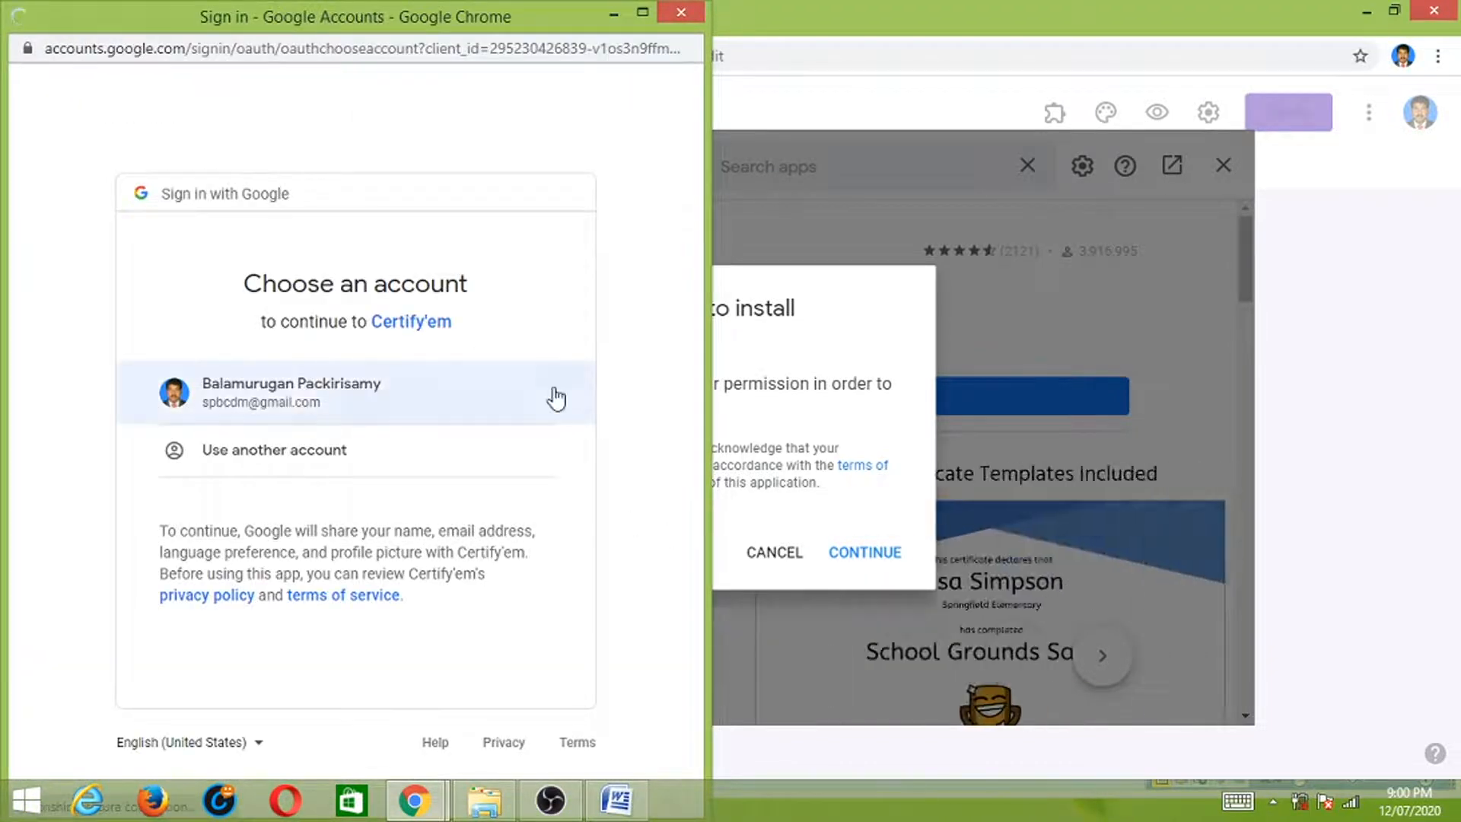
{"action": "left_click", "coordinate": [289, 391]}
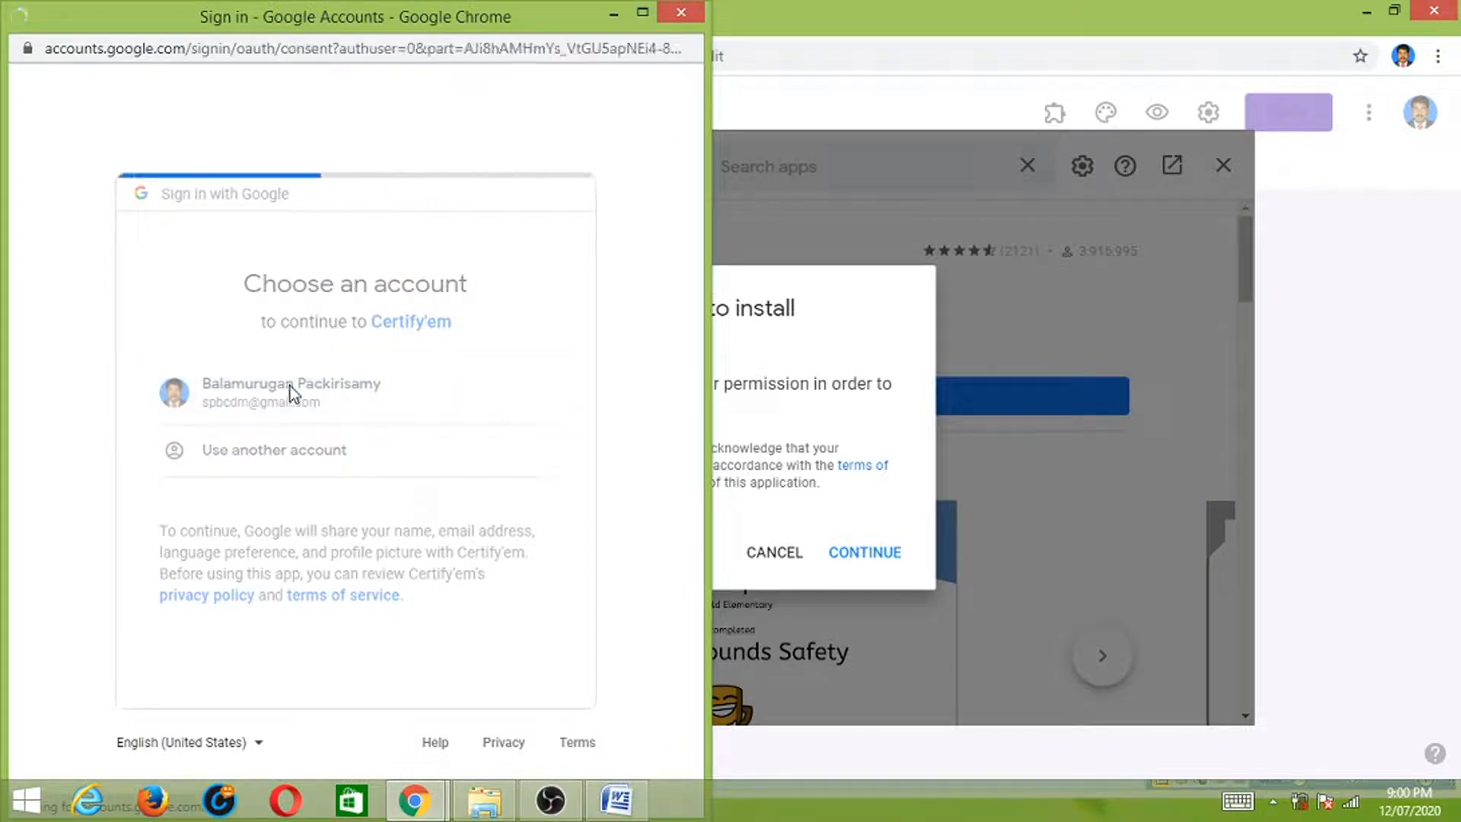
{"action": "scroll", "coordinate": [590, 349], "scroll_direction": "down", "scroll_amount": 5}
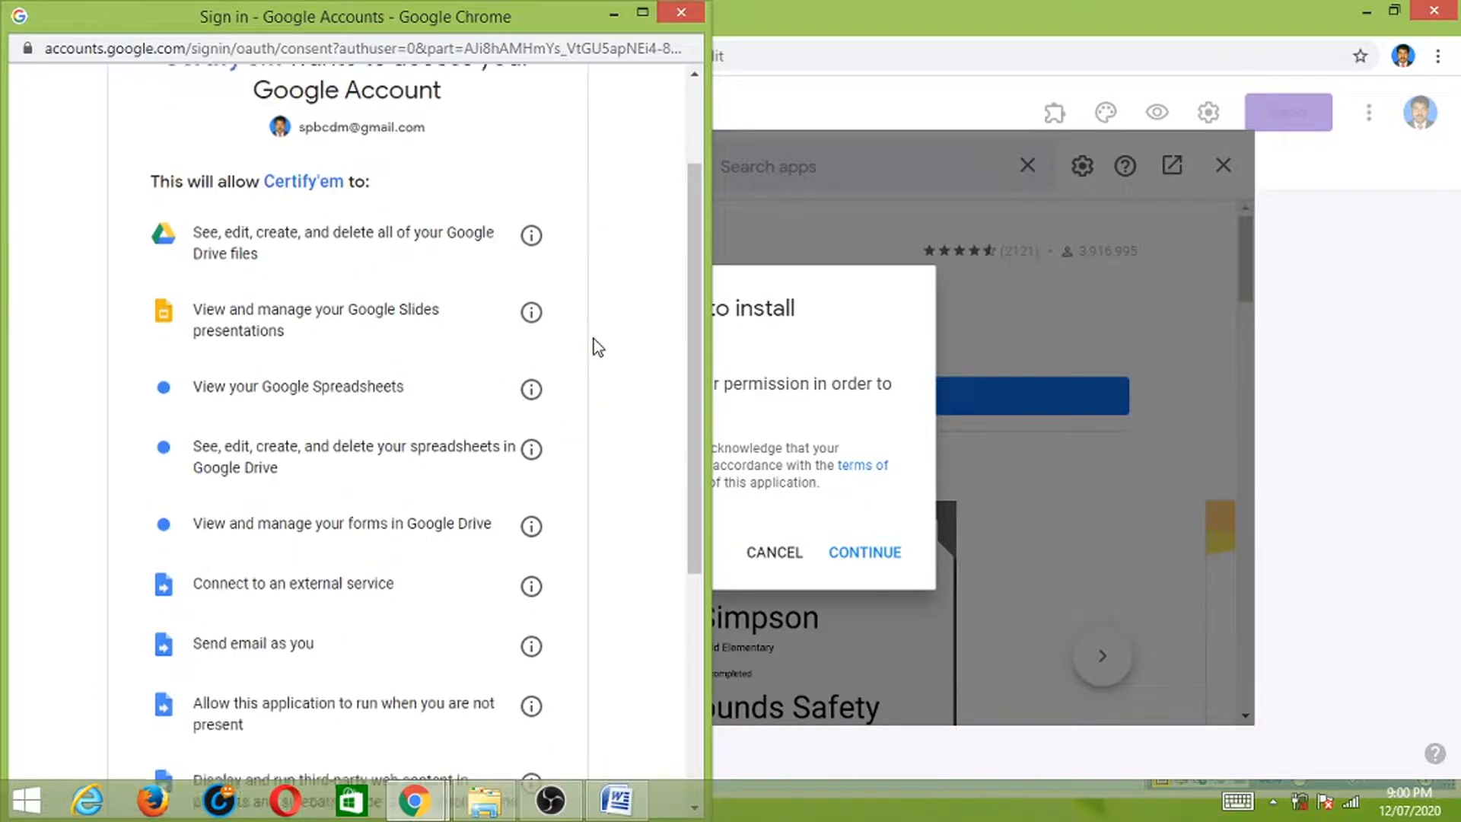
{"action": "scroll", "coordinate": [577, 453], "scroll_direction": "down", "scroll_amount": 3}
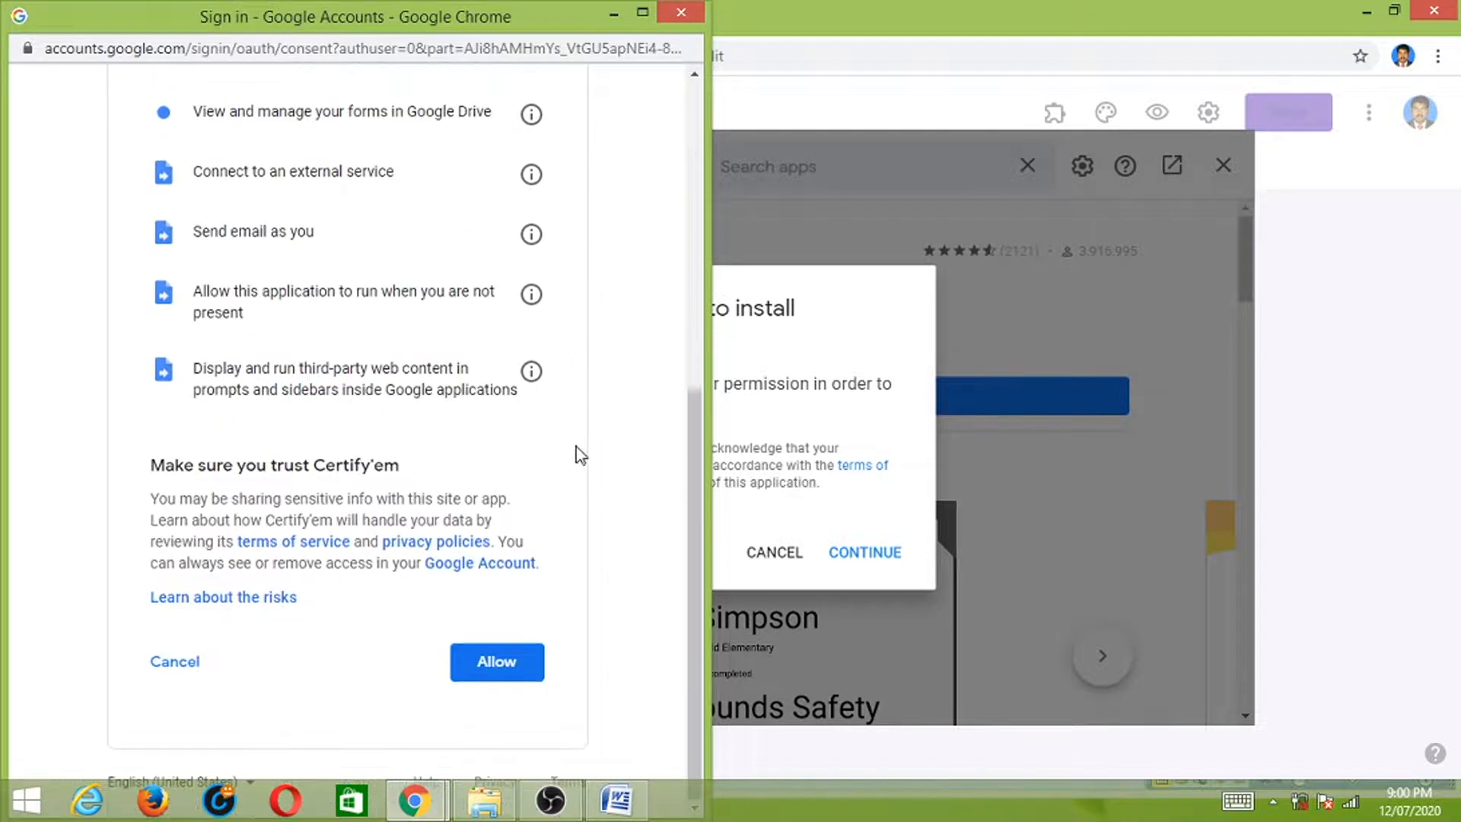
{"action": "left_click", "coordinate": [496, 662]}
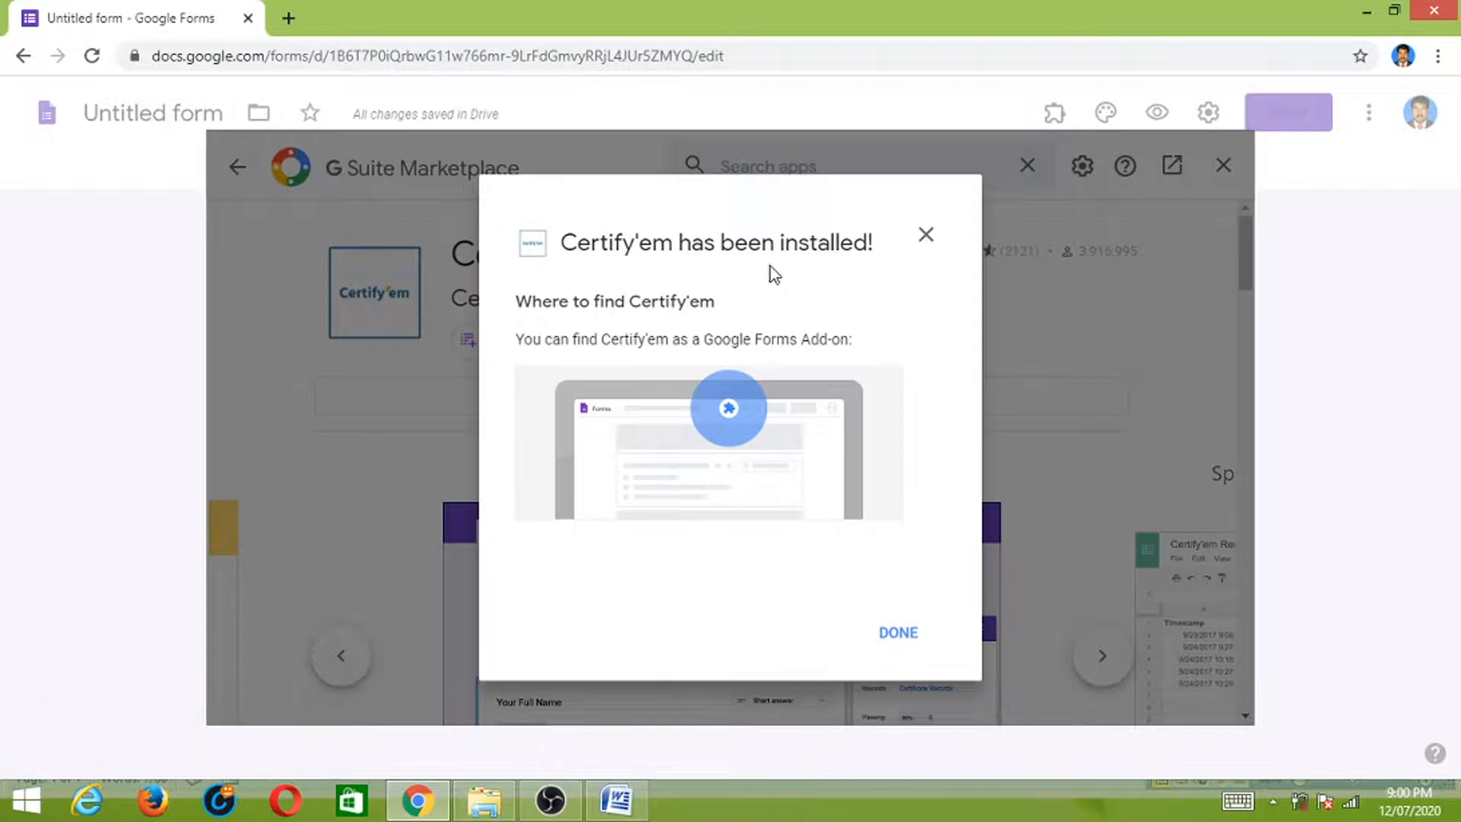
{"action": "left_click", "coordinate": [896, 636]}
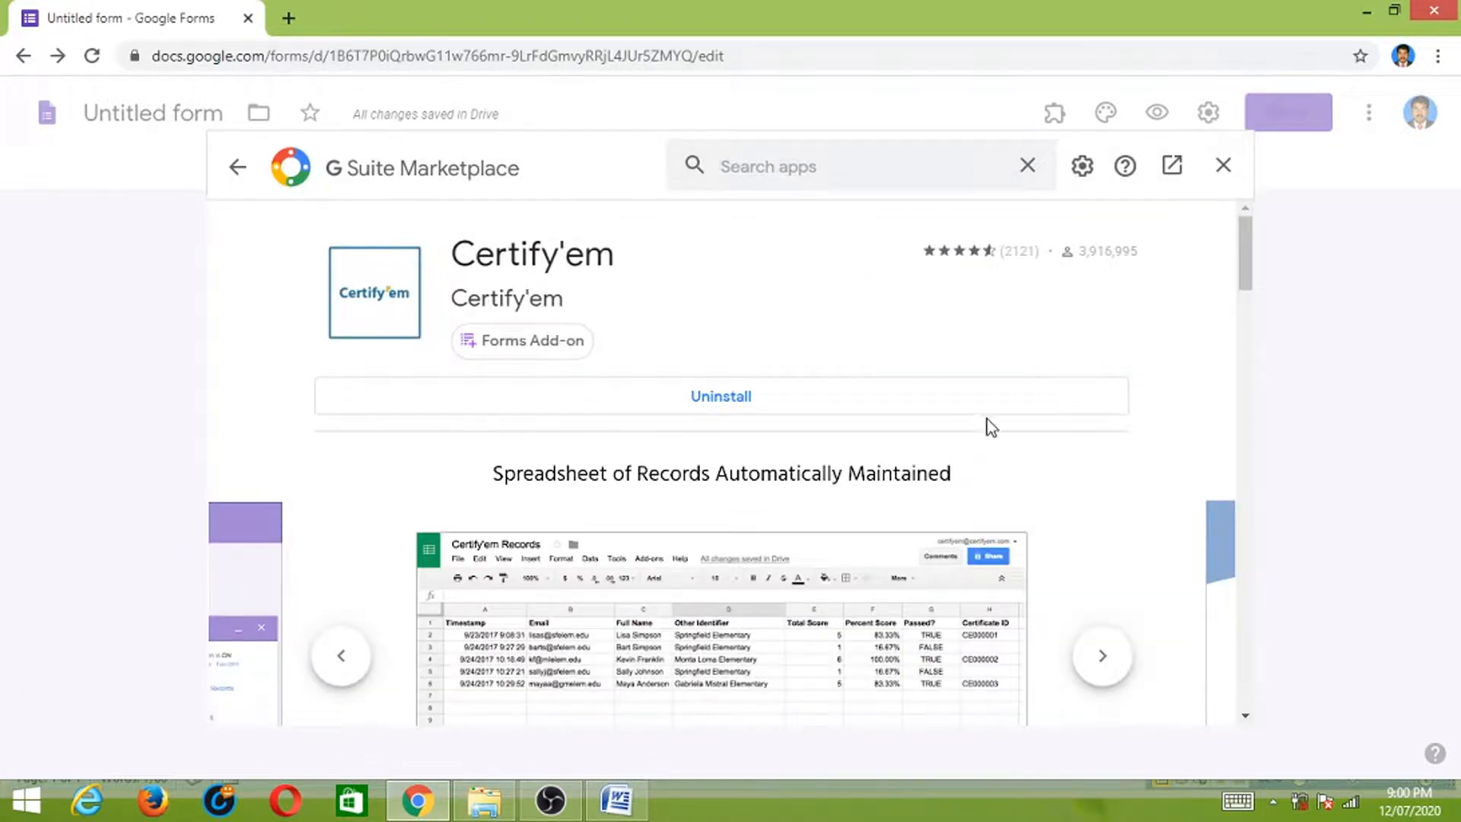
{"action": "left_click", "coordinate": [1223, 166]}
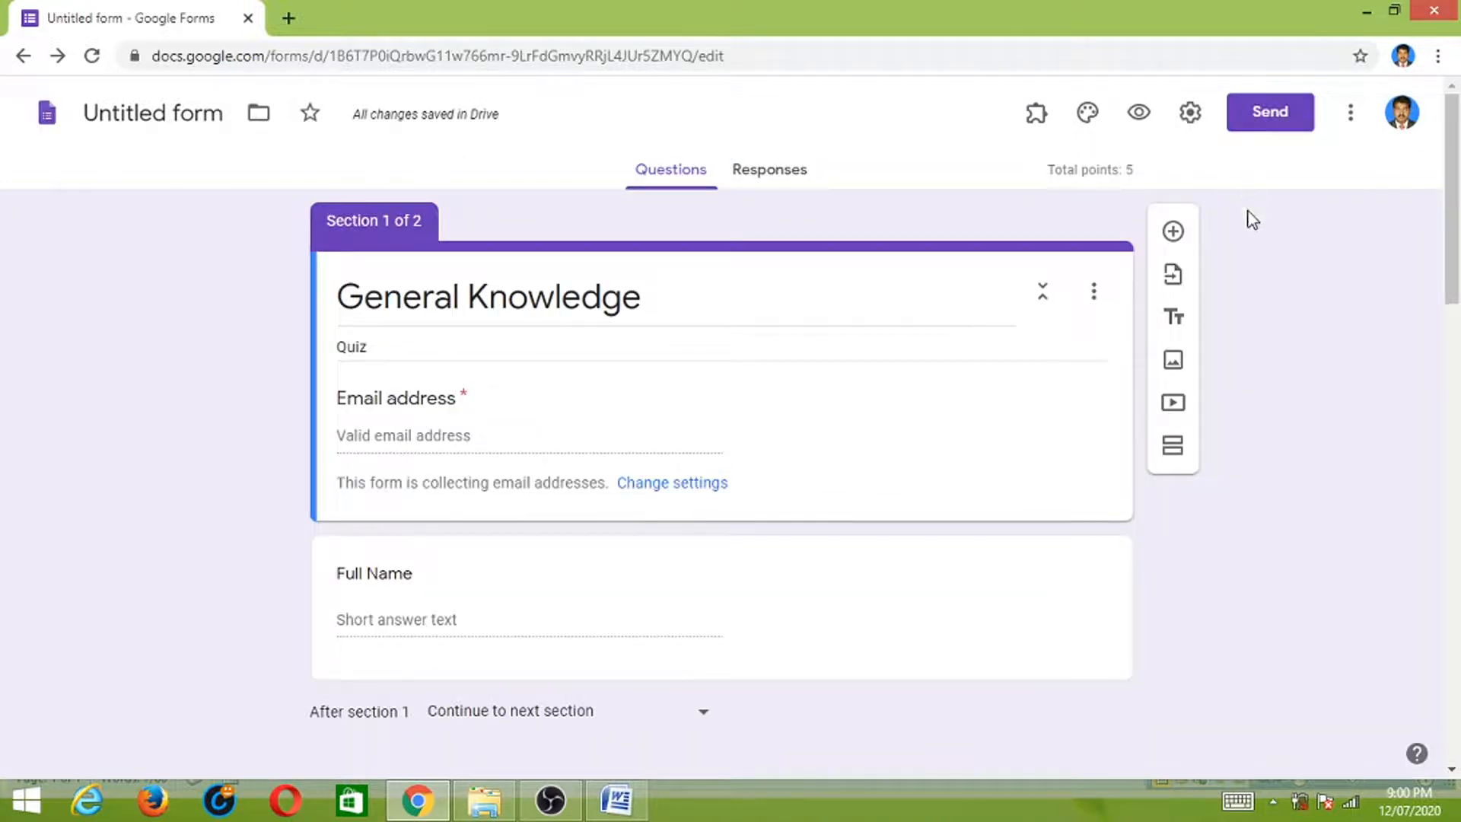
- Show the Certify'em controls from the add-ons menu and turn certification on
{"action": "left_click", "coordinate": [1035, 118]}
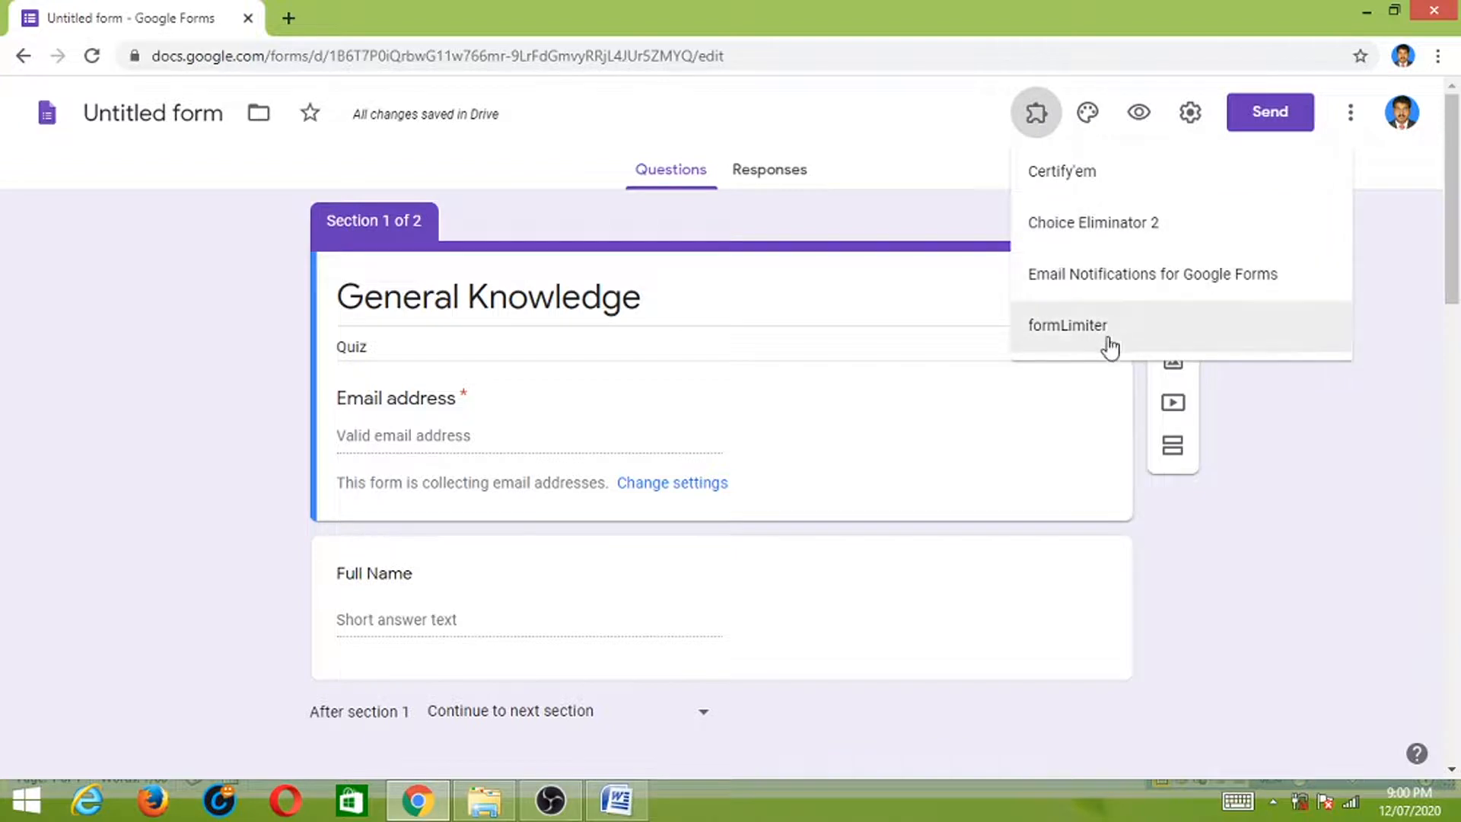
{"action": "left_click", "coordinate": [1097, 175]}
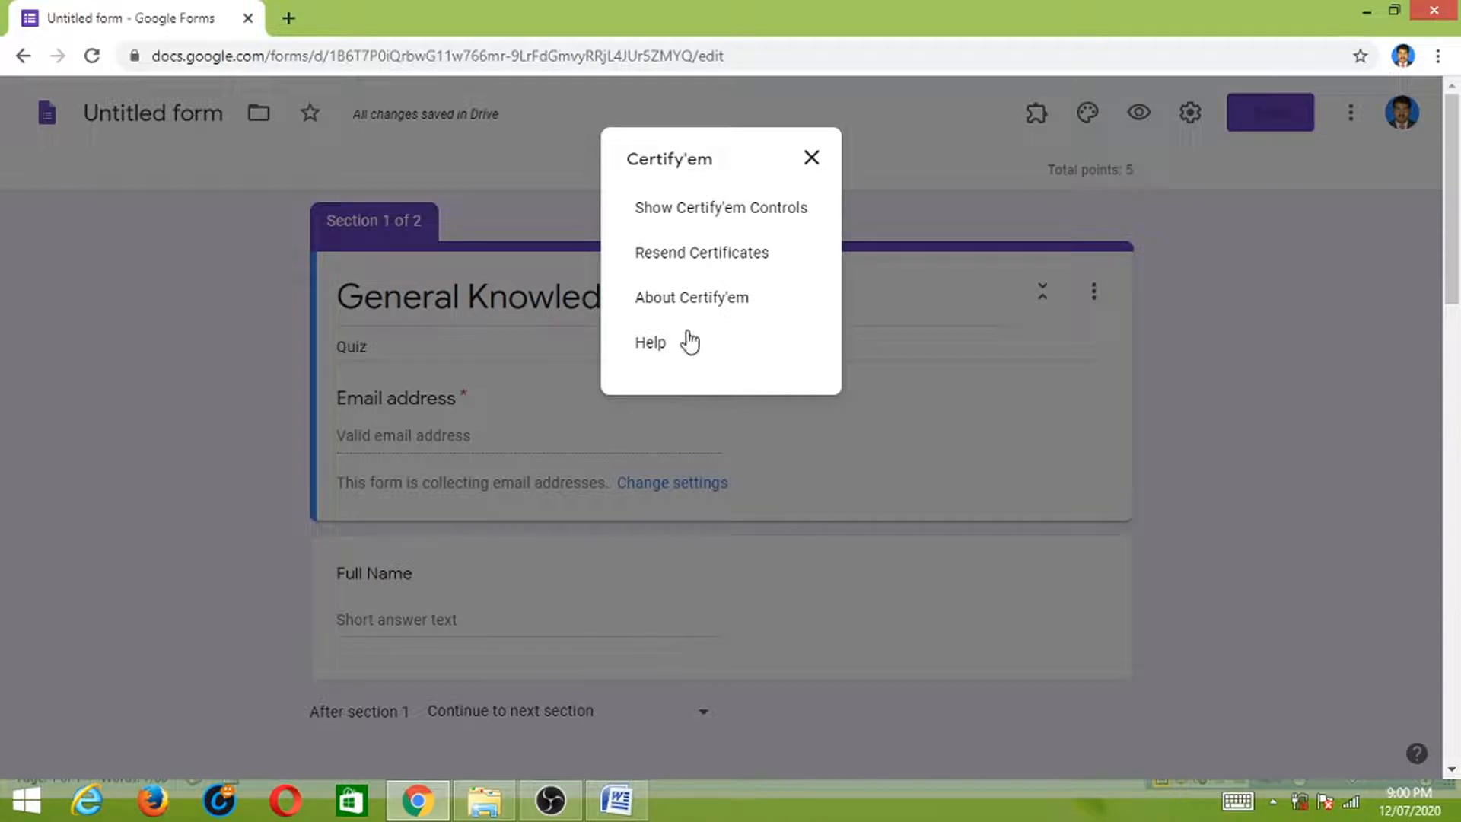
{"action": "left_click", "coordinate": [702, 213]}
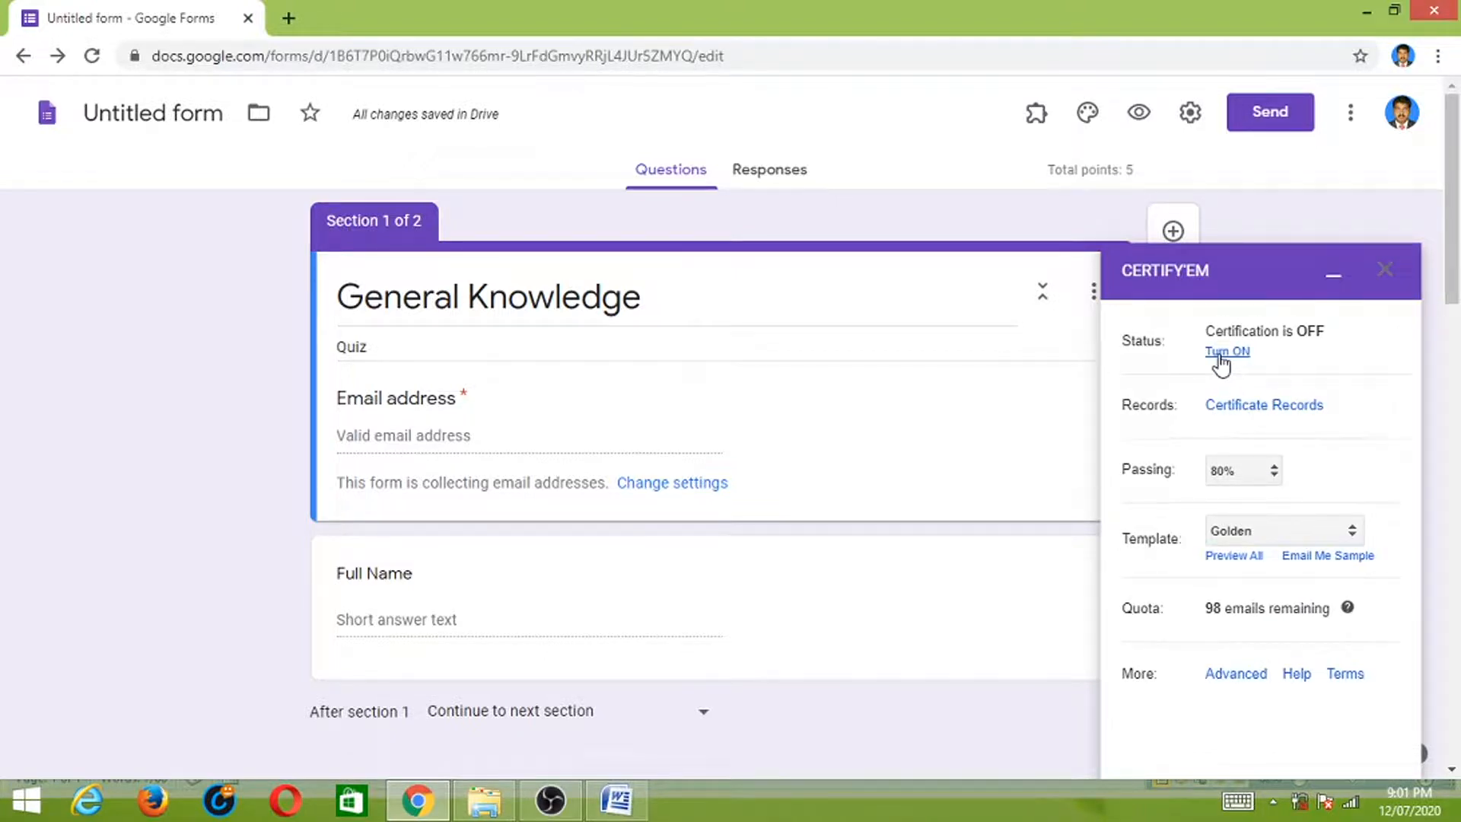
{"action": "left_click", "coordinate": [1220, 352]}
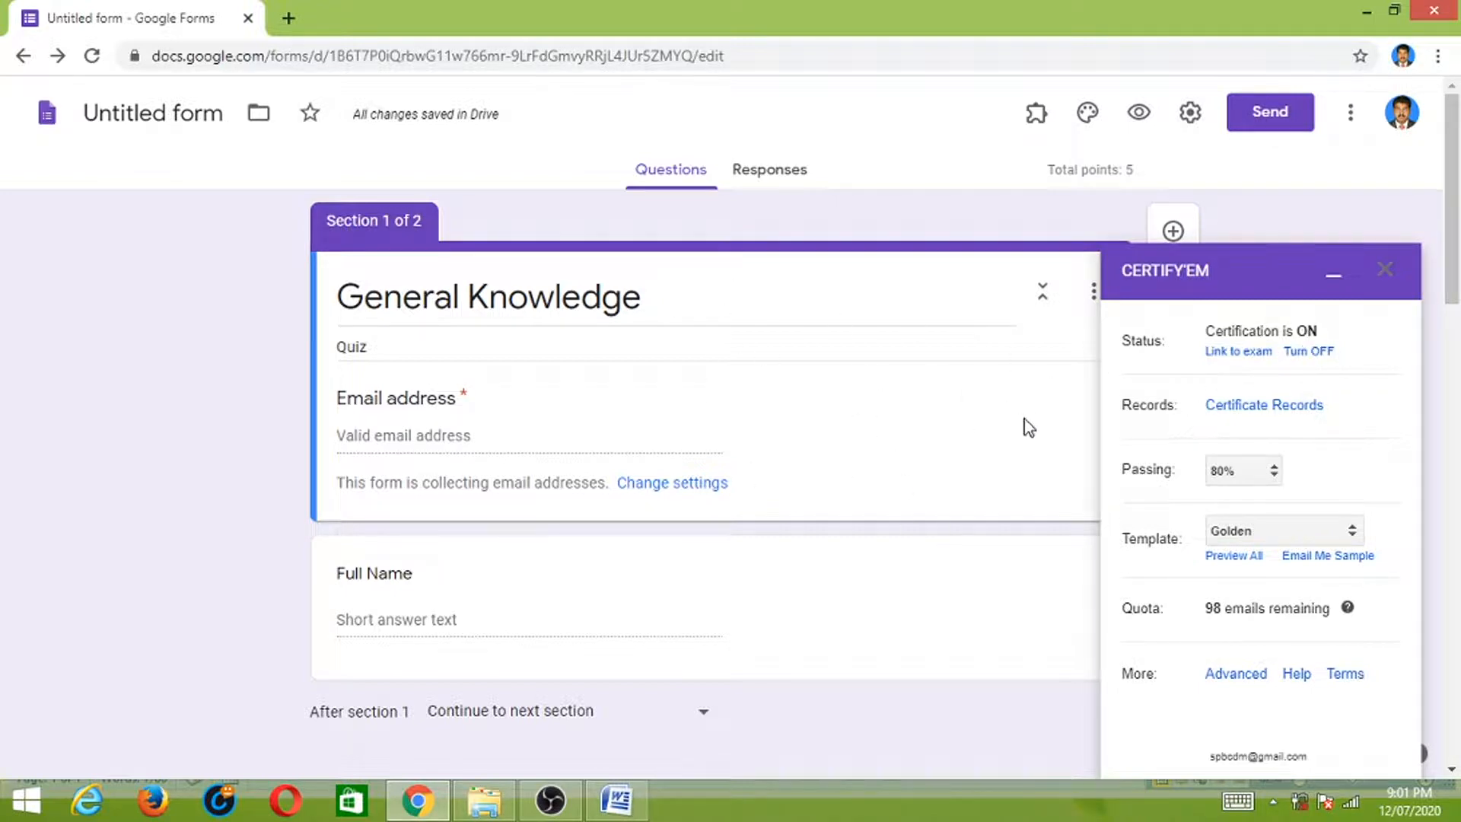
- Lower the Certify'em passing score to 70% and keep the Golden certificate template
{"action": "left_click", "coordinate": [1278, 473]}
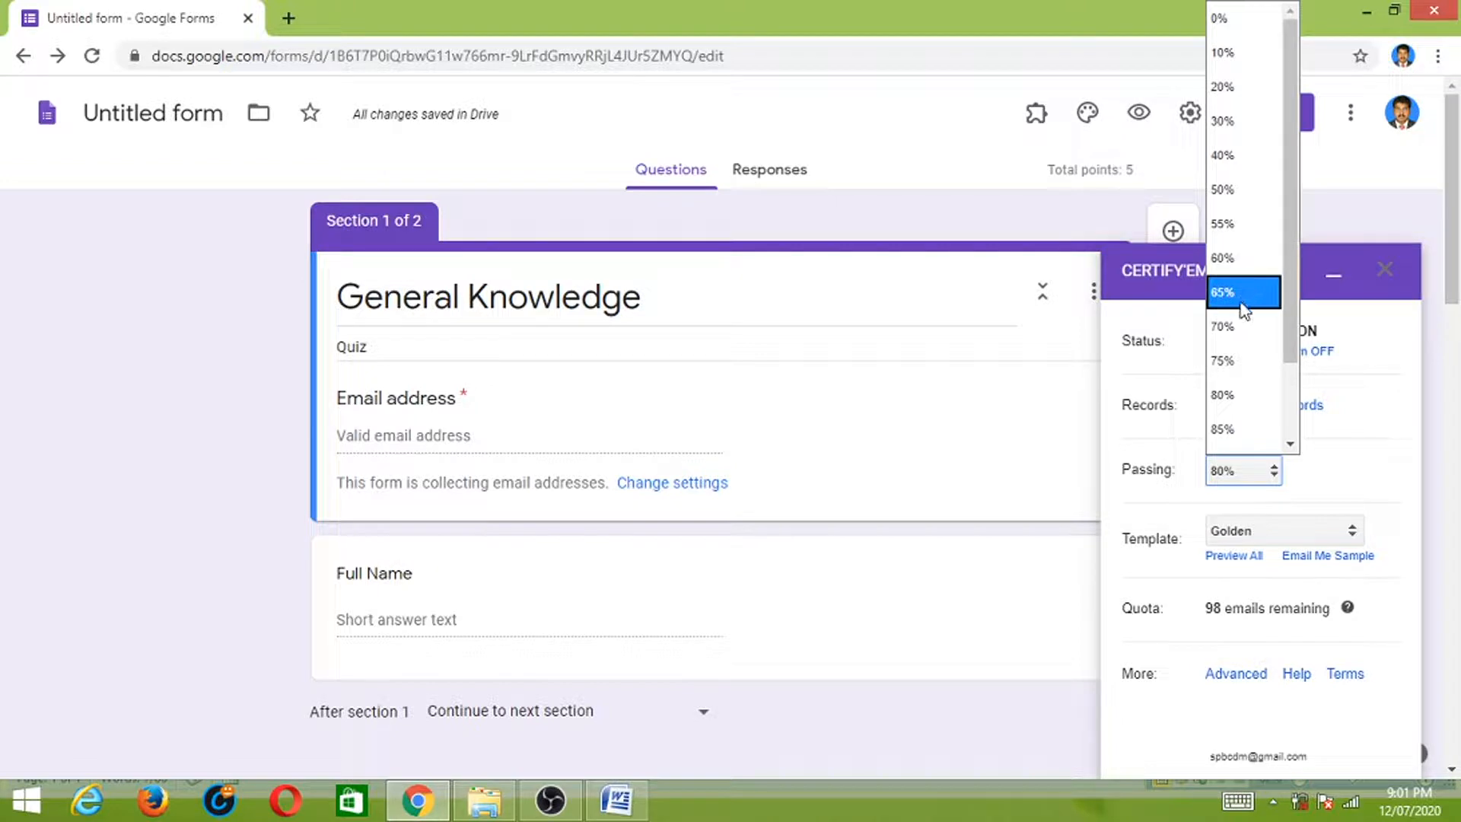
{"action": "left_click", "coordinate": [1236, 327]}
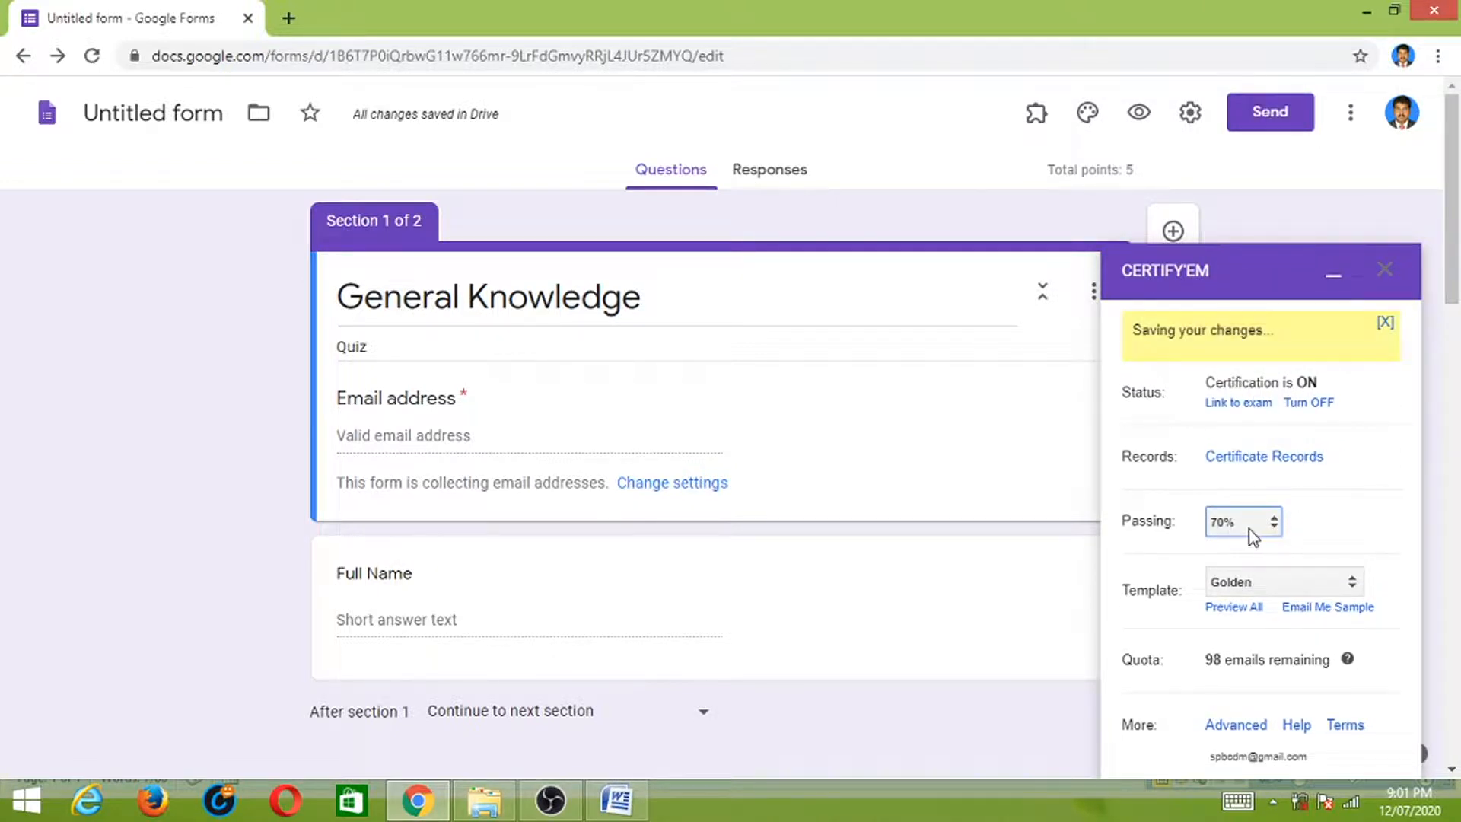
{"action": "left_click_drag", "start_coordinate": [1450, 289], "coordinate": [1449, 321]}
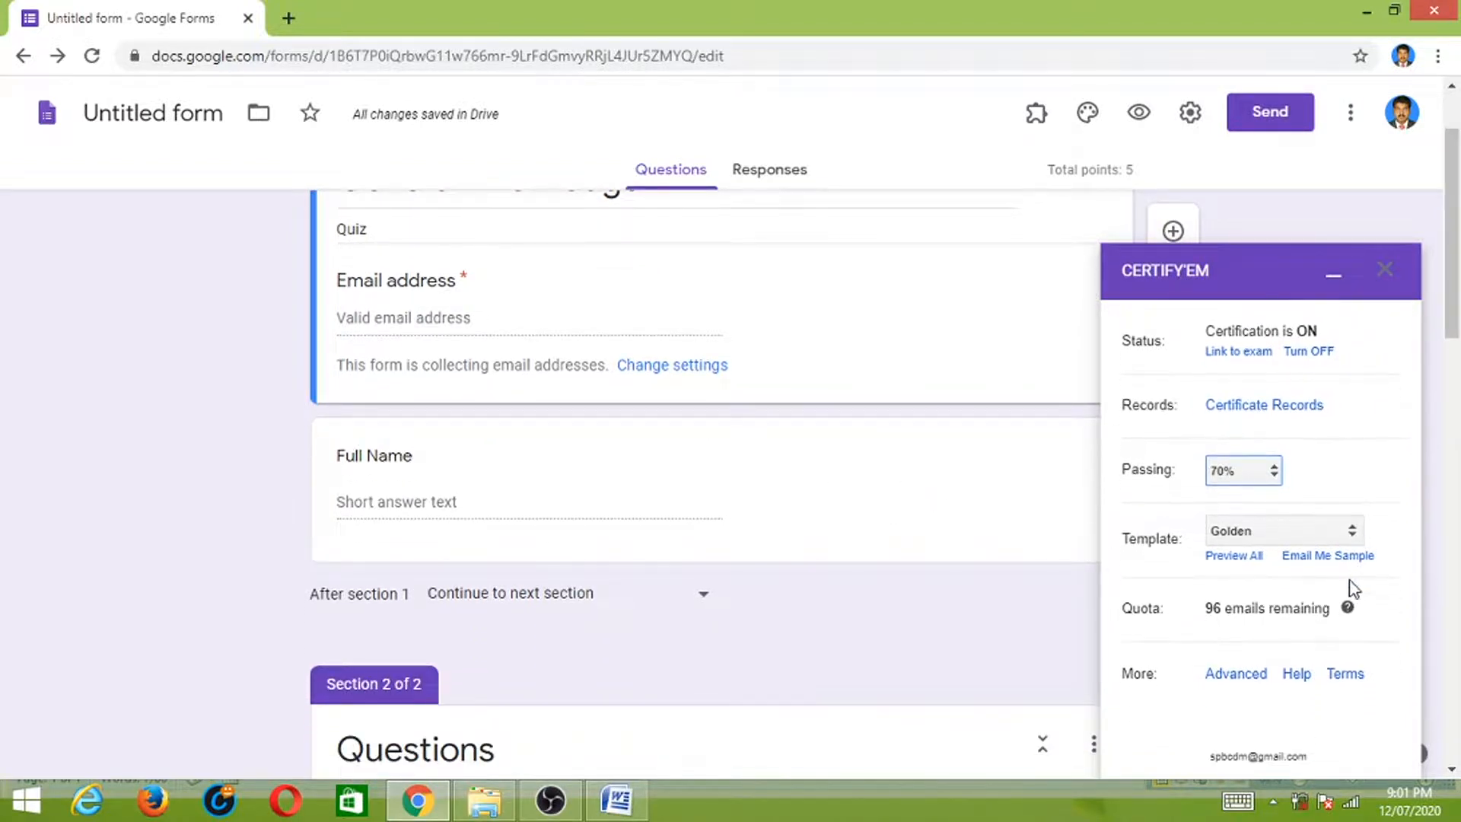
{"action": "left_click", "coordinate": [1351, 531]}
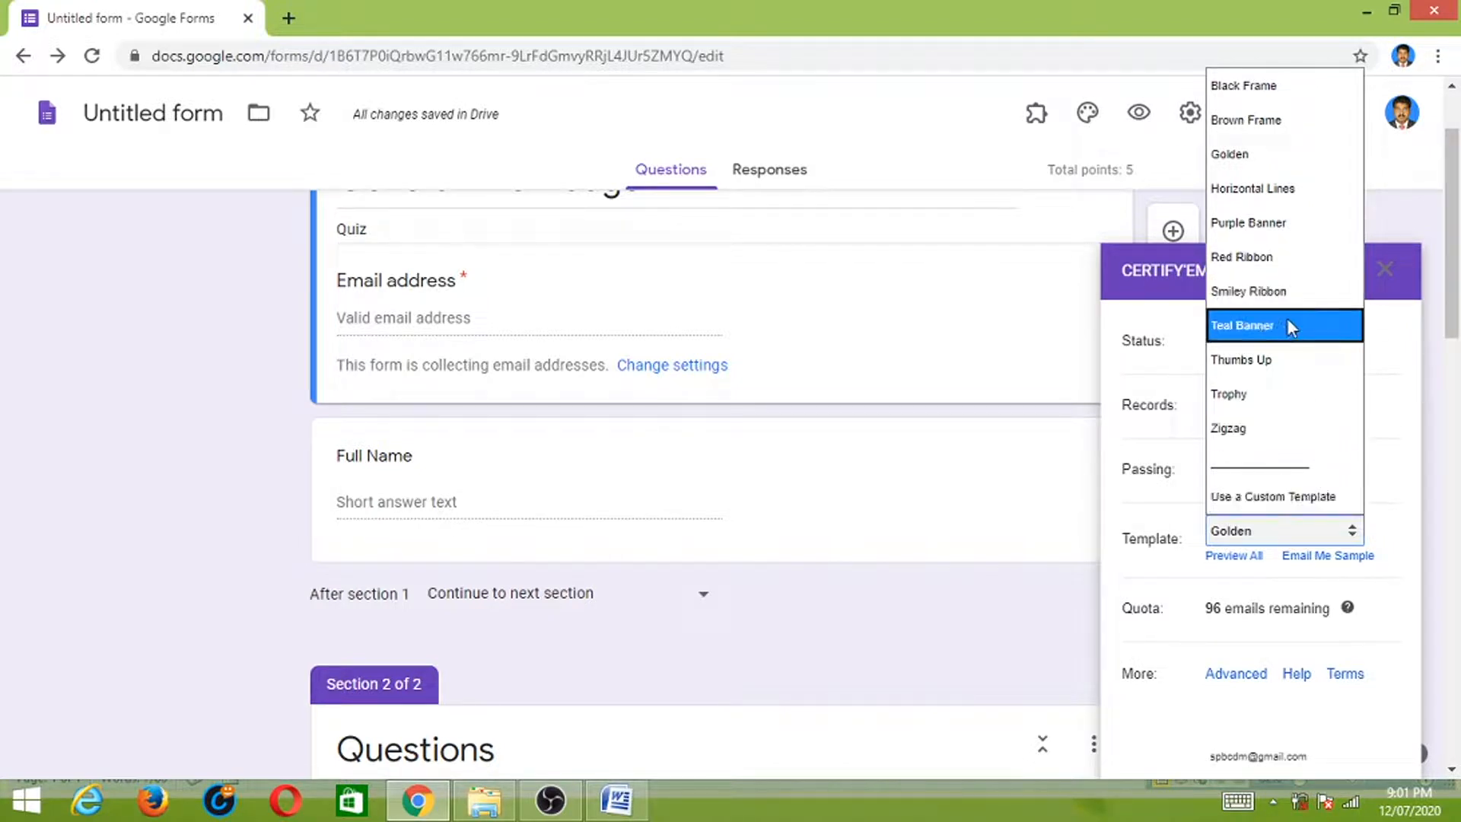
{"action": "left_click", "coordinate": [1275, 160]}
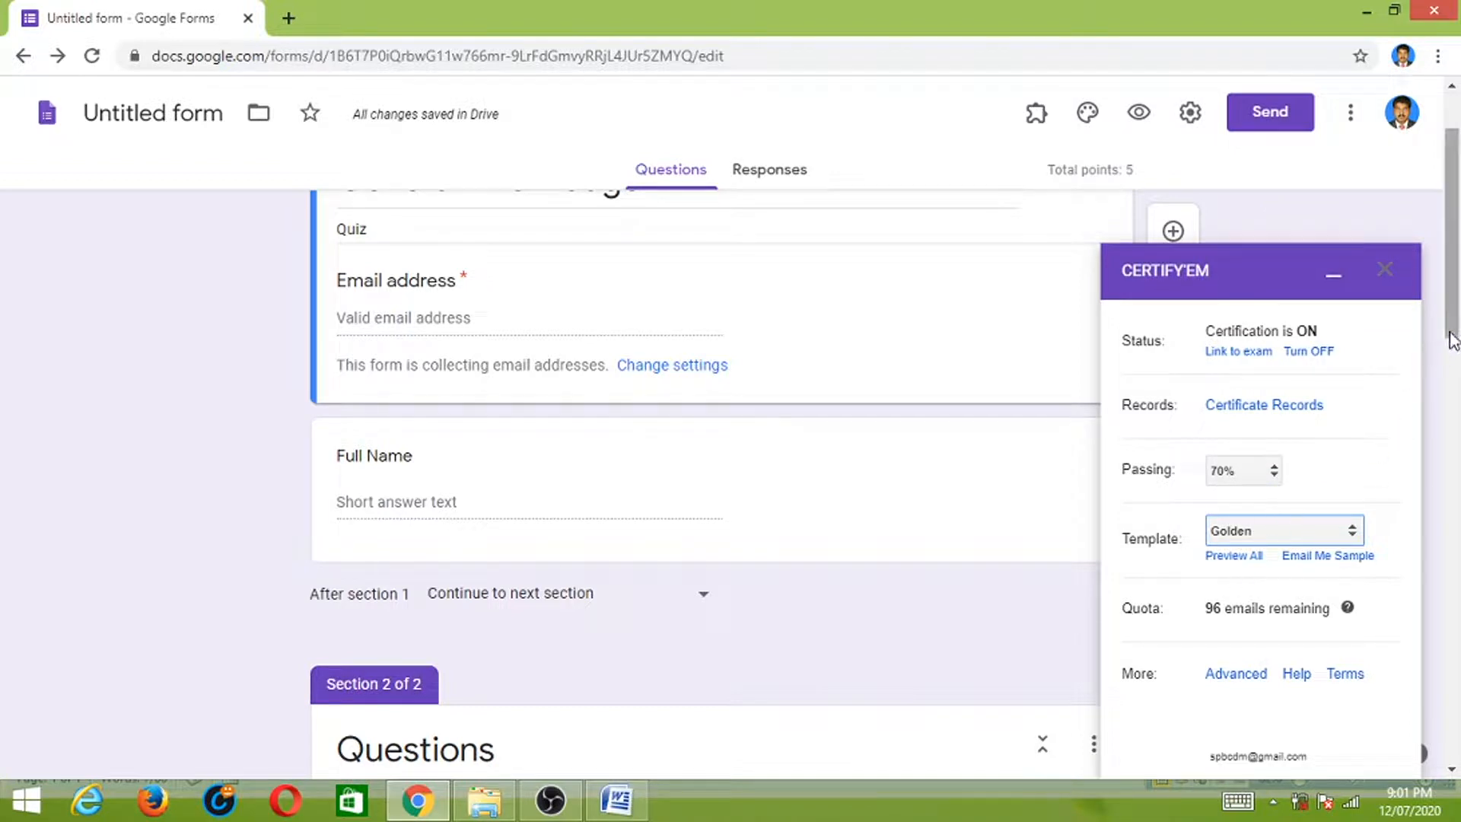
{"action": "left_click_drag", "start_coordinate": [1452, 320], "coordinate": [1452, 365]}
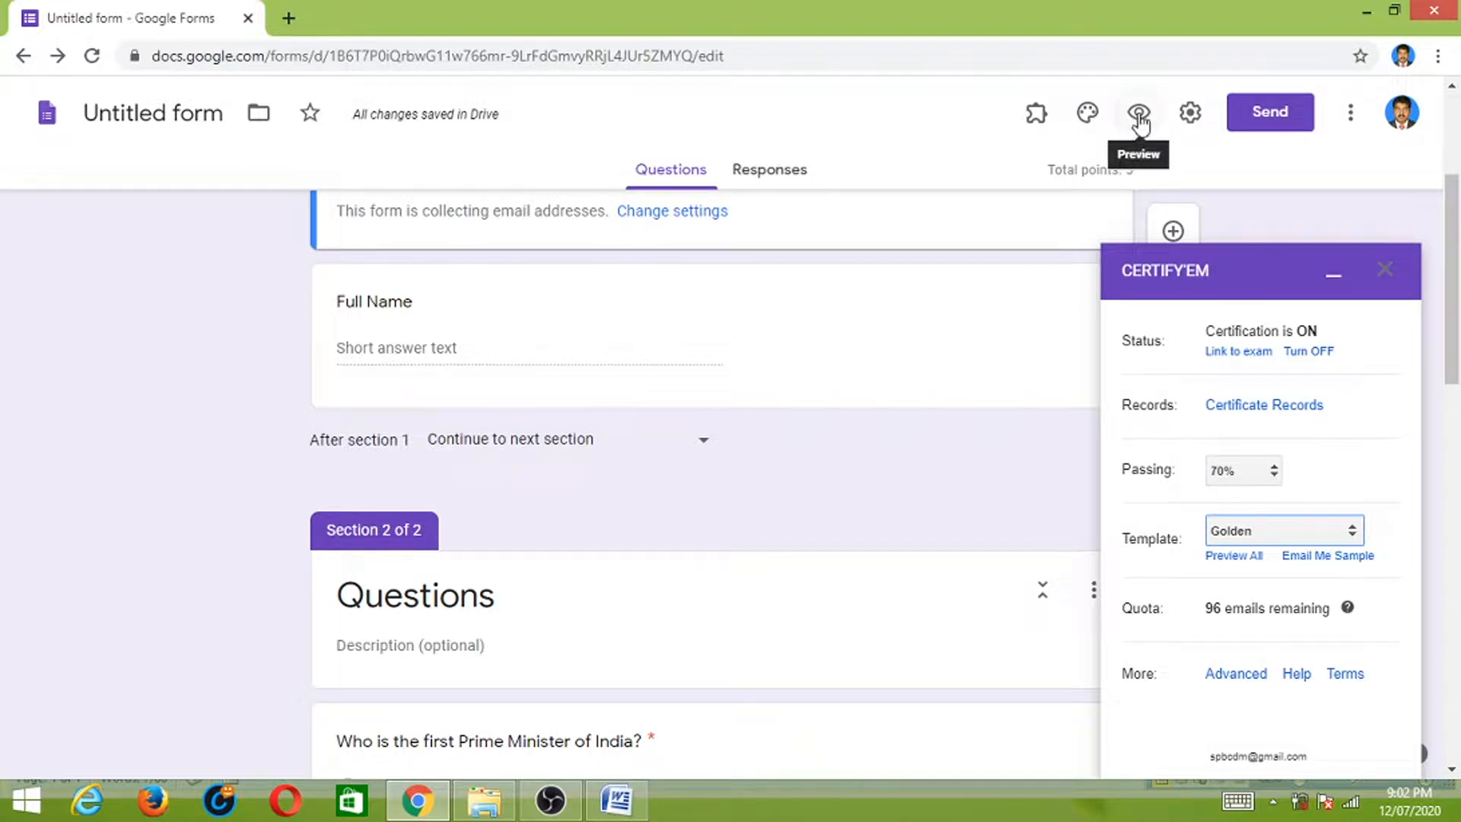
{"action": "left_click", "coordinate": [1266, 117]}
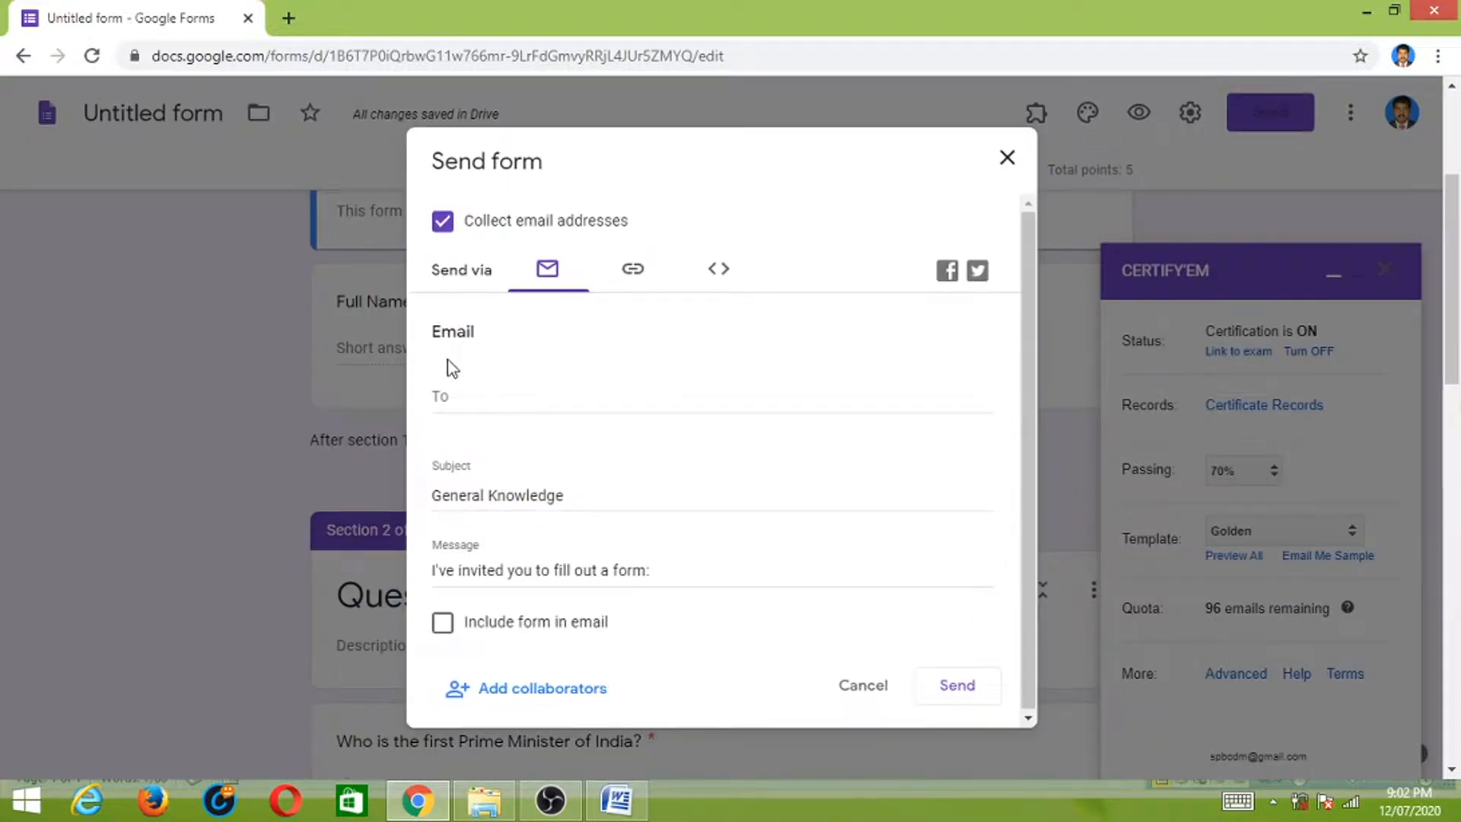
- Email the General Knowledge quiz to the suggested recipient, then preview it as a respondent
{"action": "left_click", "coordinate": [460, 401]}
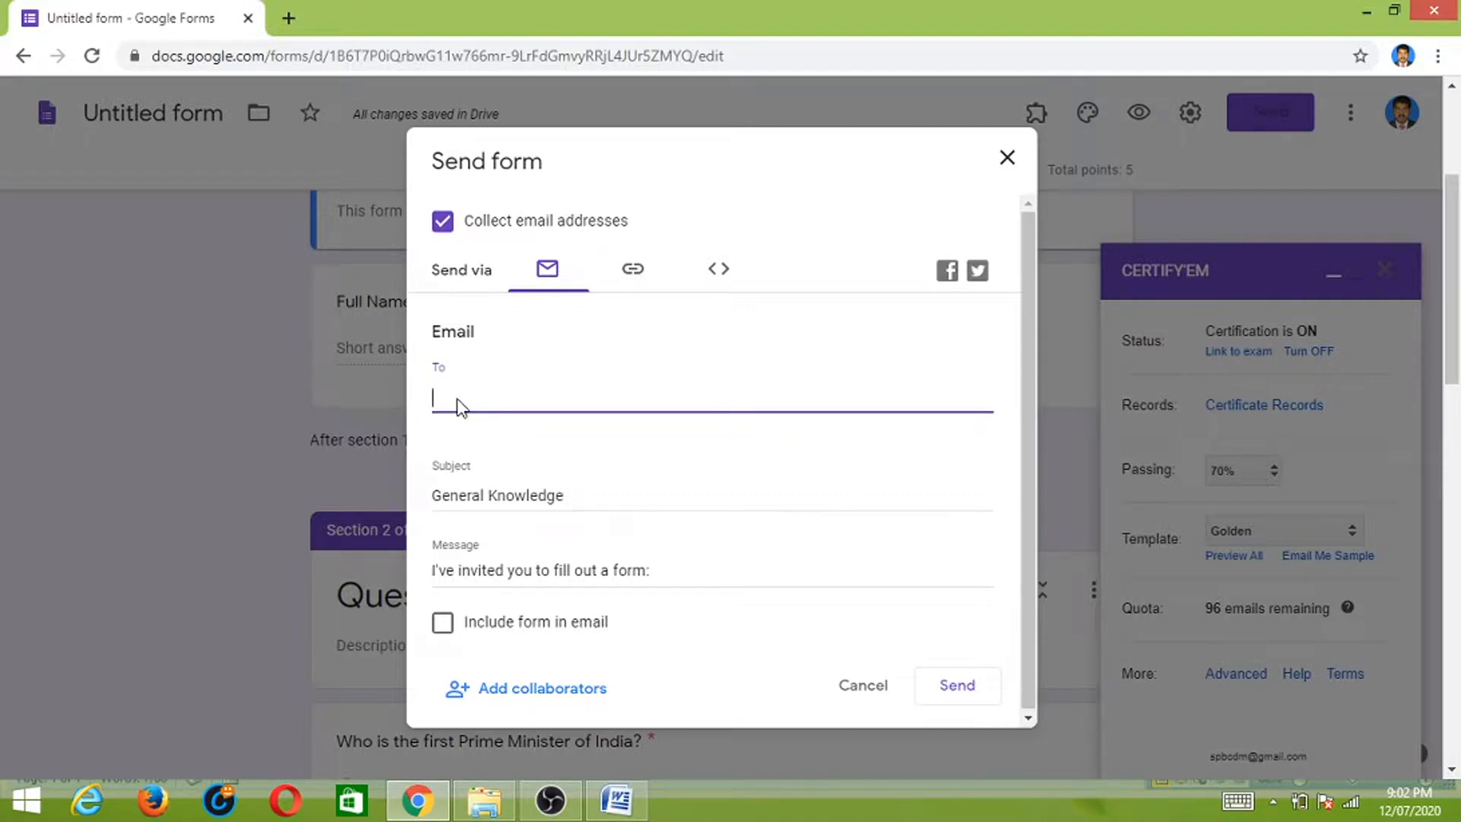
{"action": "type", "text": "sp"}
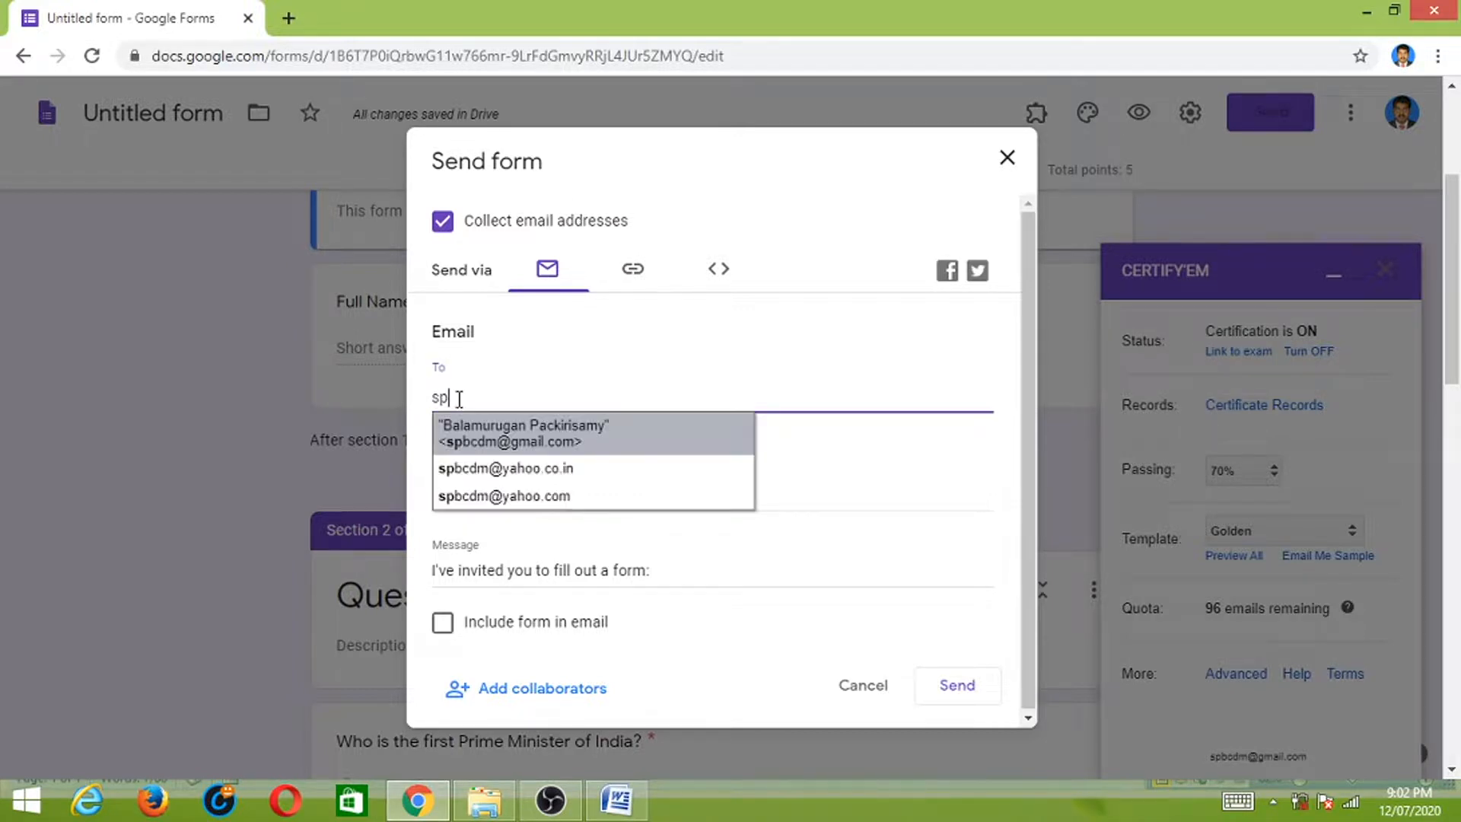
{"action": "left_click", "coordinate": [509, 470]}
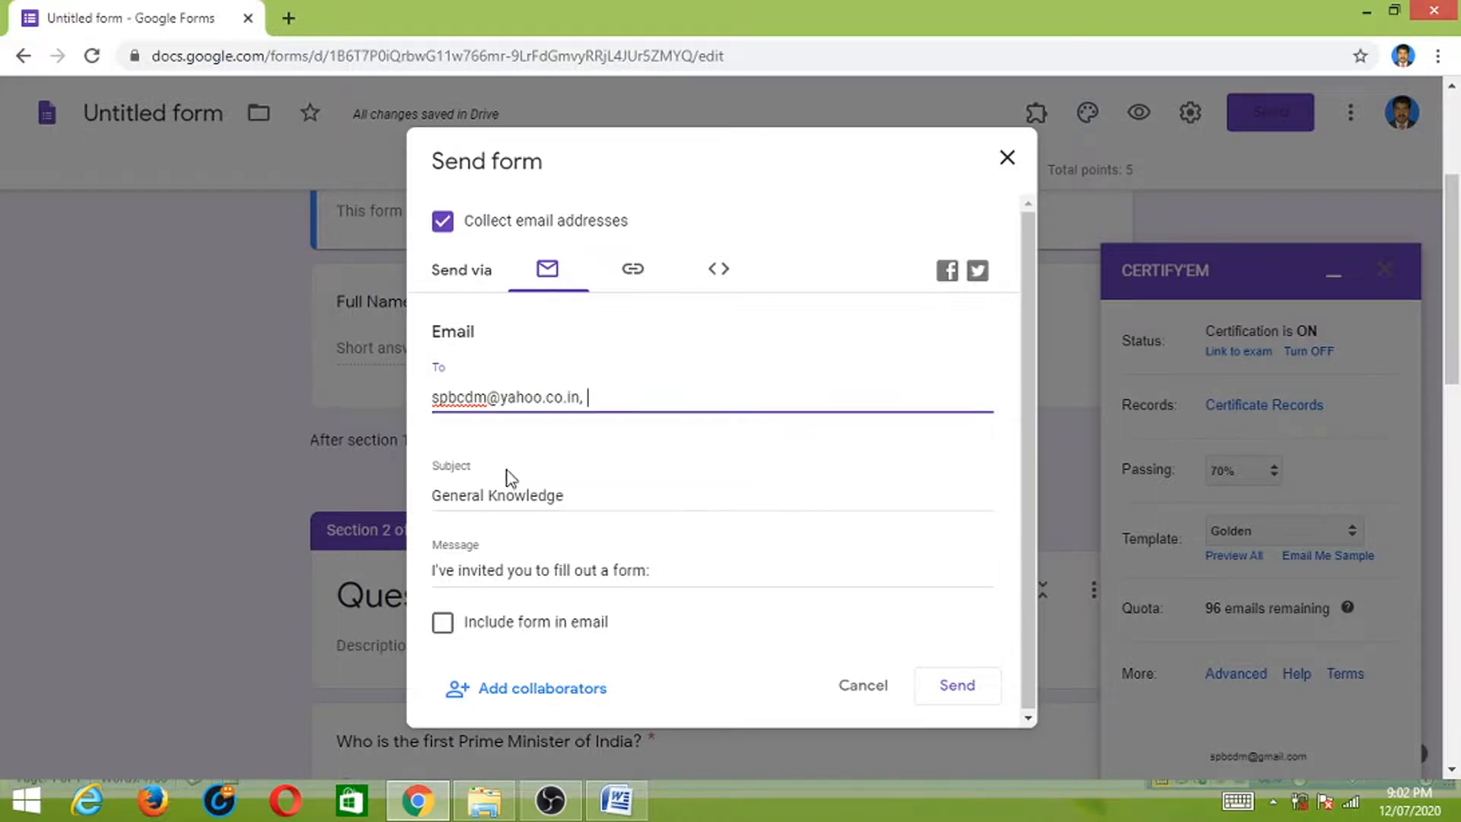
{"action": "left_click", "coordinate": [960, 694]}
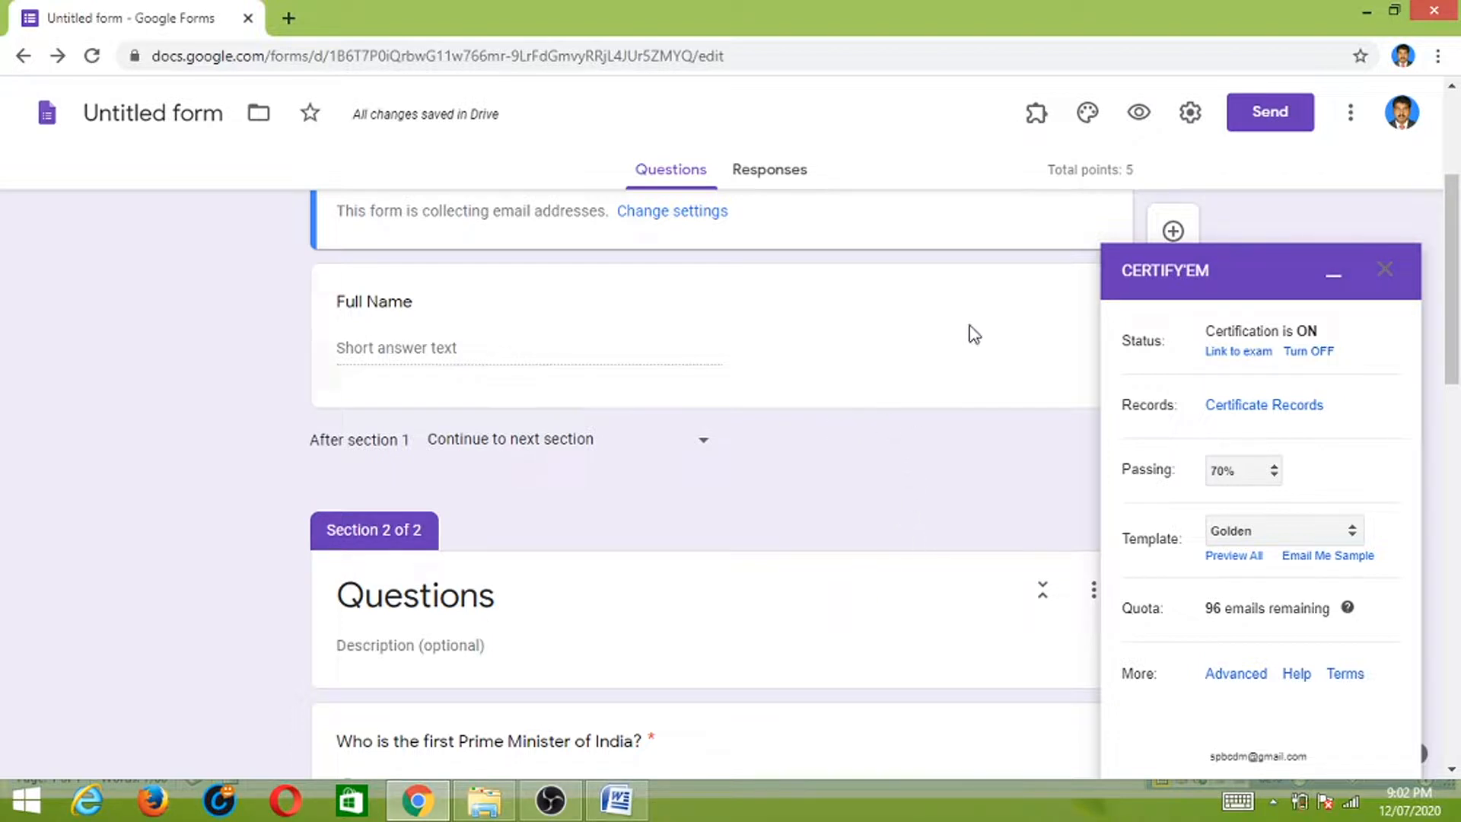
{"action": "left_click", "coordinate": [1139, 115]}
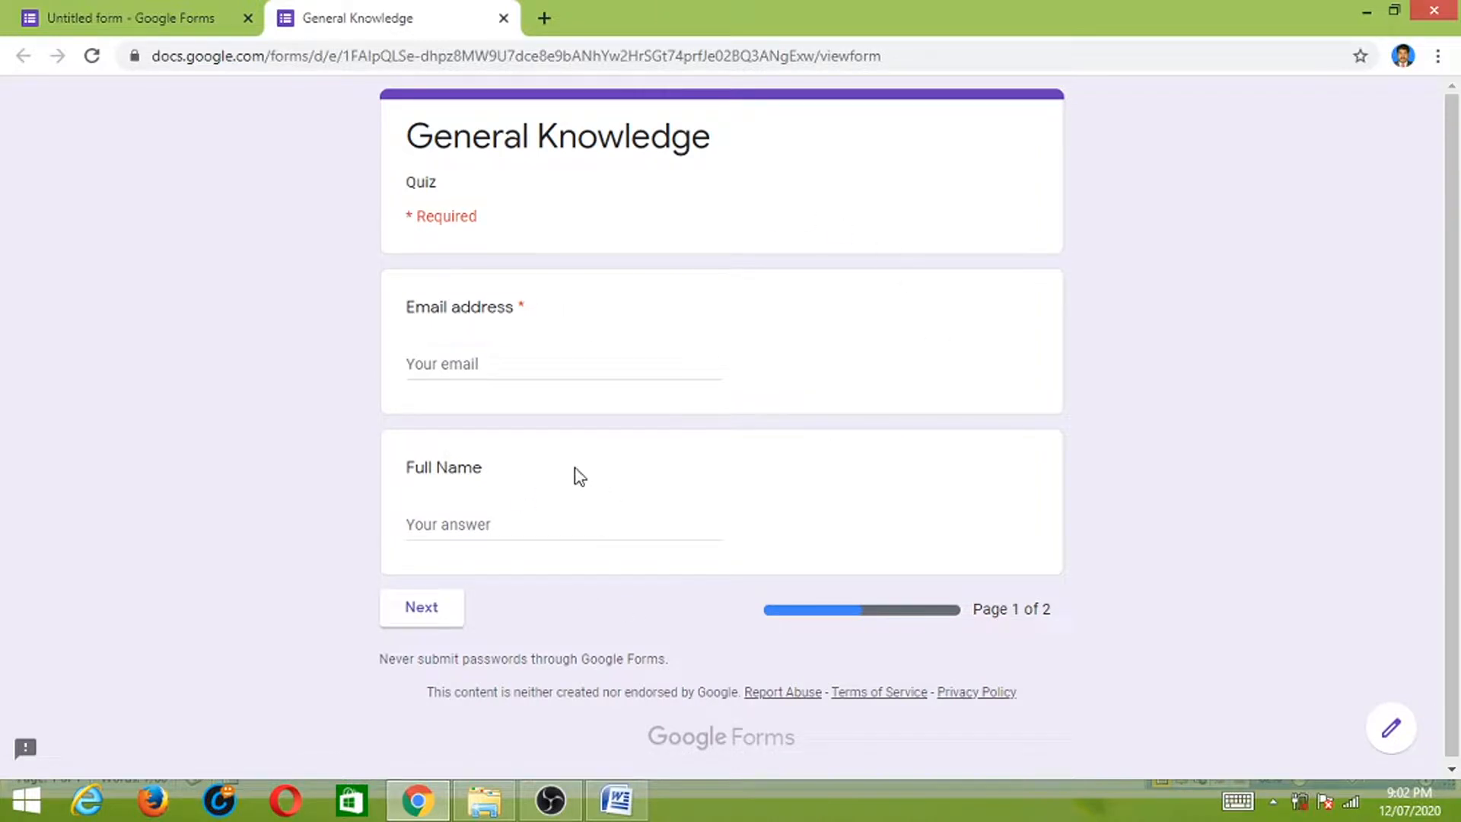
- Fill in the respondent's e-mail address and full name, then go to the Questions page
{"action": "left_click", "coordinate": [482, 364]}
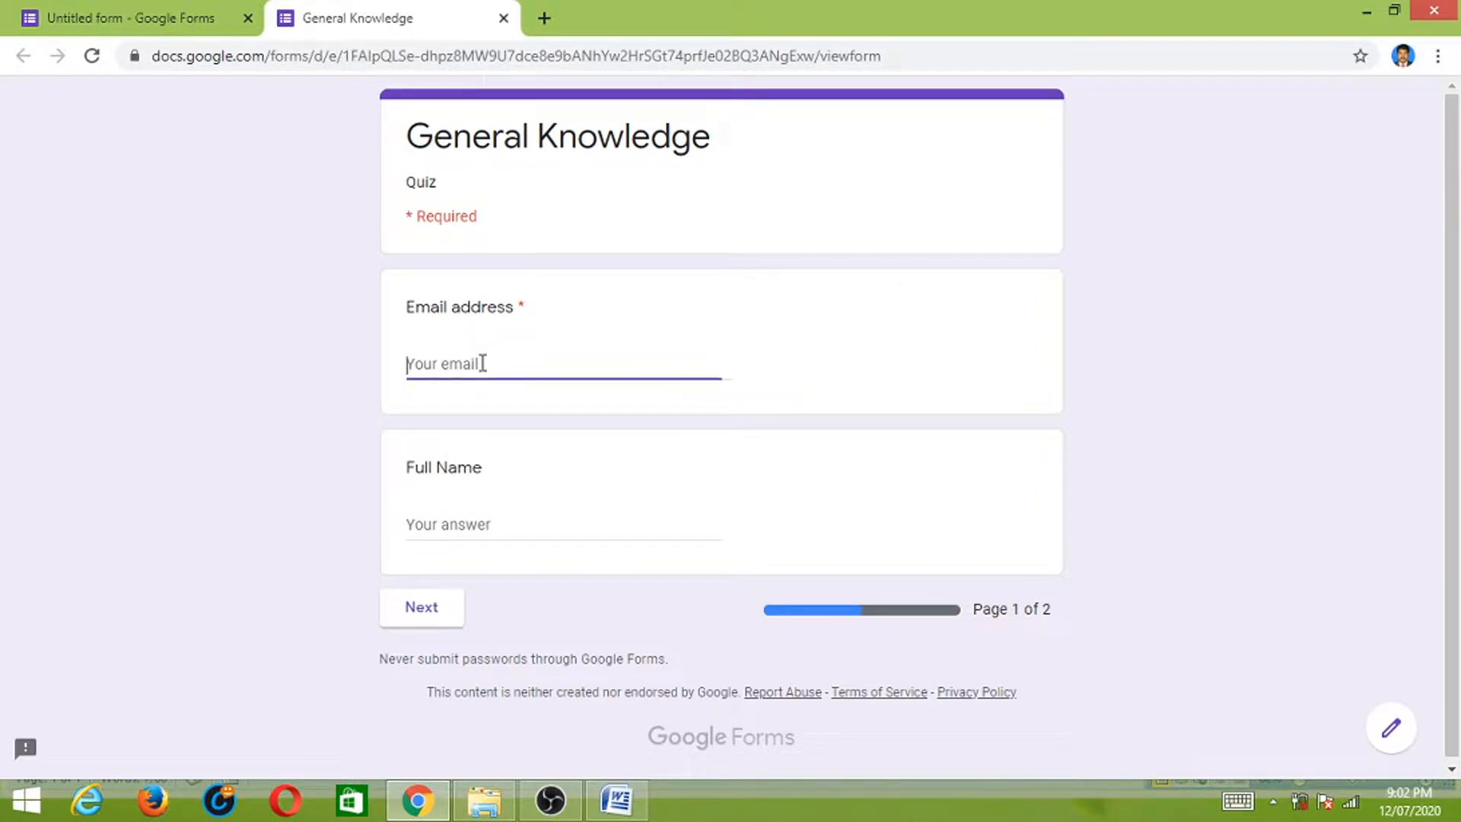
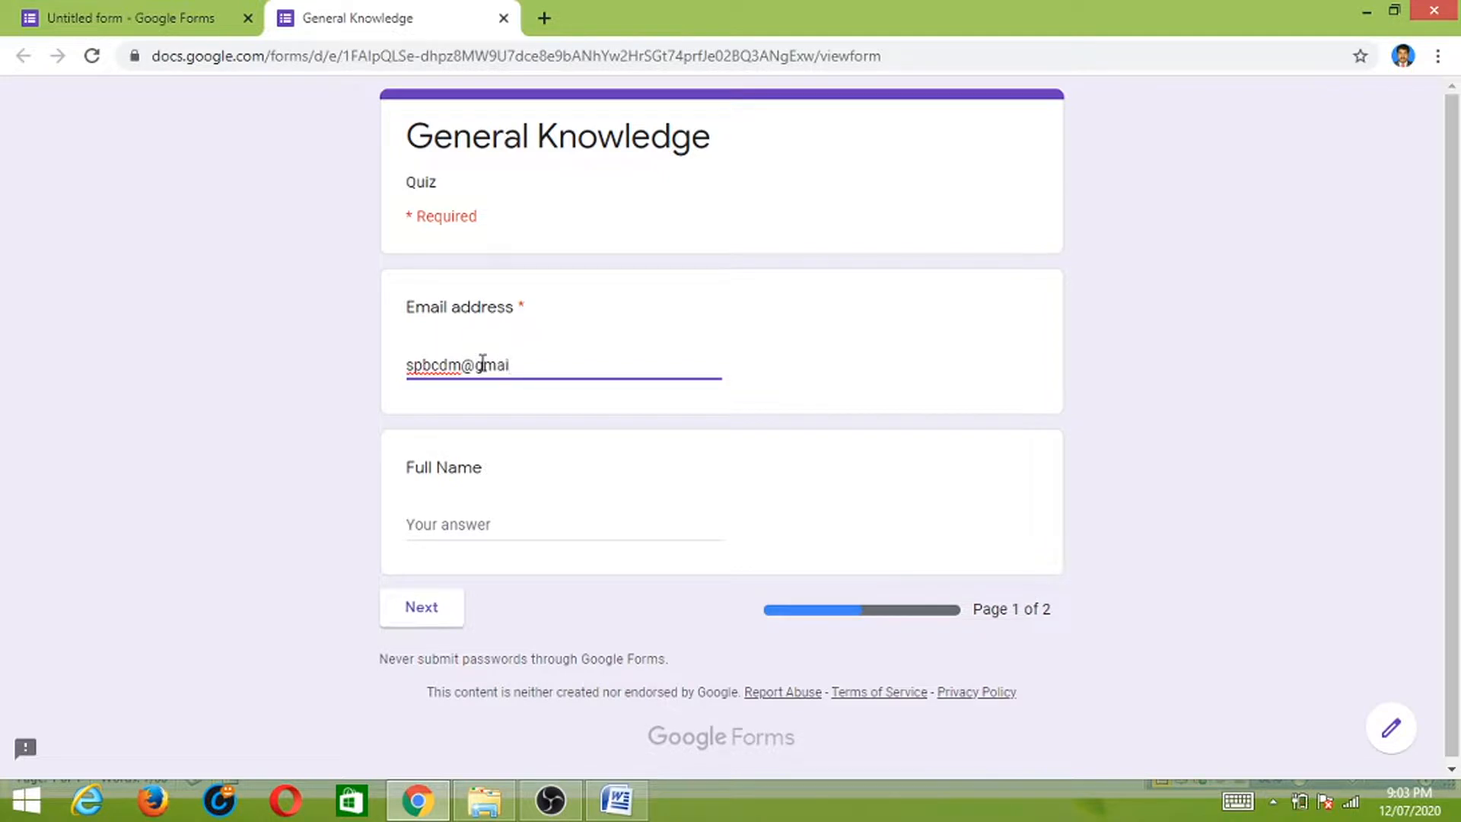
{"action": "left_click", "coordinate": [457, 525]}
{"action": "type", "text": "Bala"}
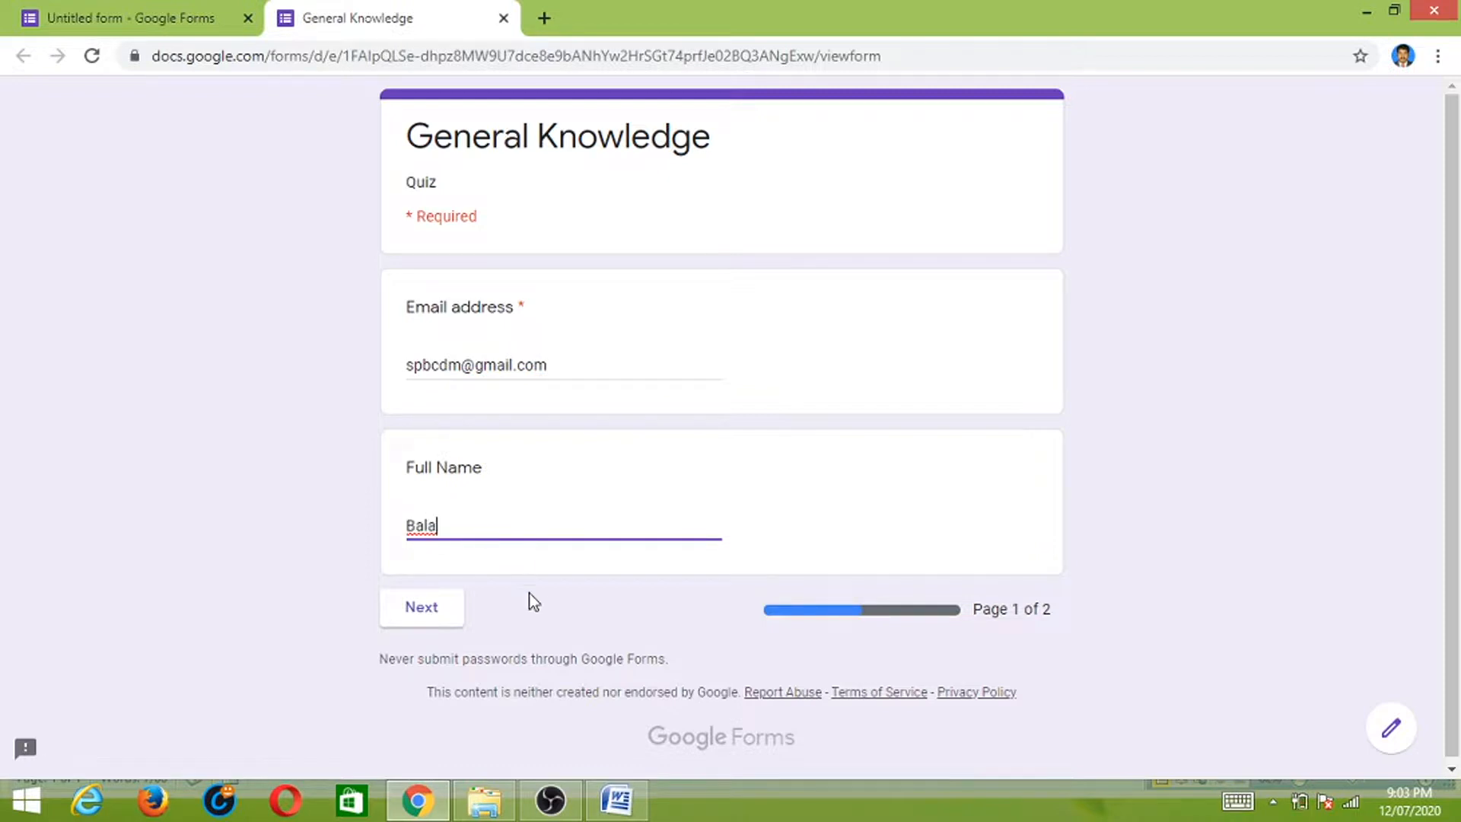
{"action": "left_click", "coordinate": [421, 608]}
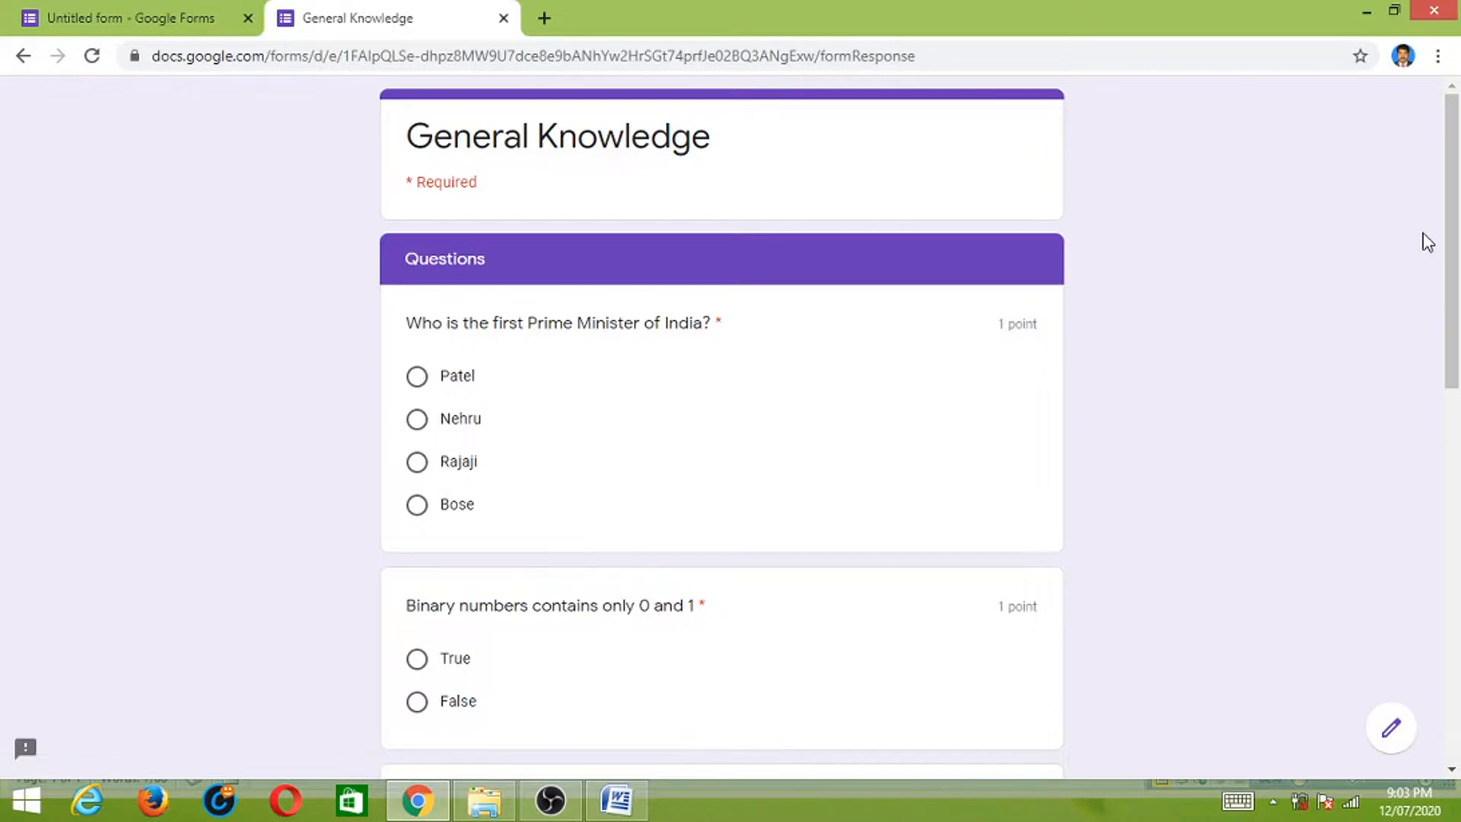
- Answer Nehru, True and 234, and tick Pendrive and Harddisk as storage devices
{"action": "scroll", "coordinate": [1449, 247], "scroll_direction": "down", "scroll_amount": 2}
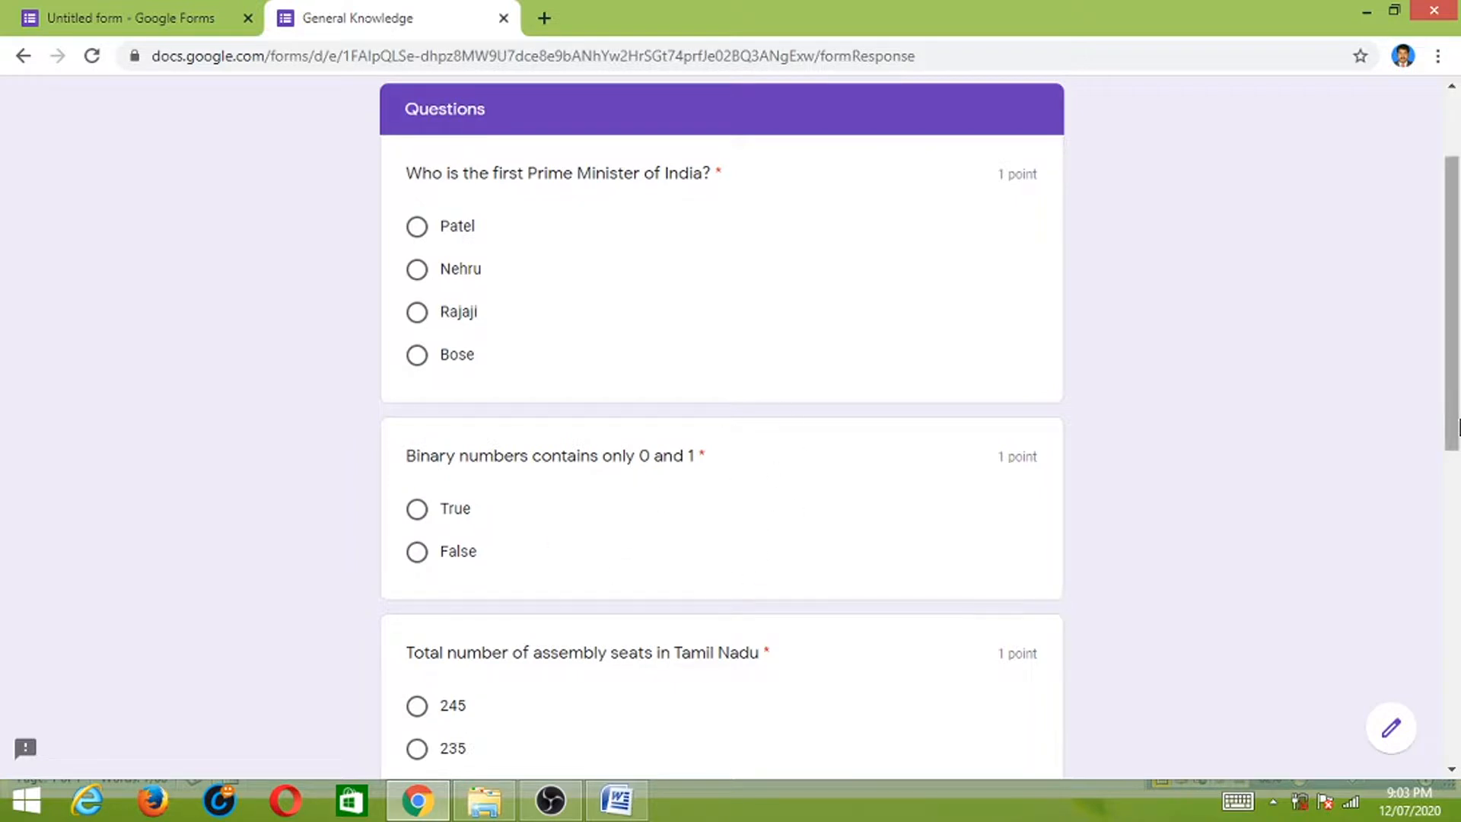
{"action": "left_click_drag", "start_coordinate": [1454, 363], "coordinate": [1454, 477]}
{"action": "left_click_drag", "start_coordinate": [1454, 585], "coordinate": [1452, 359]}
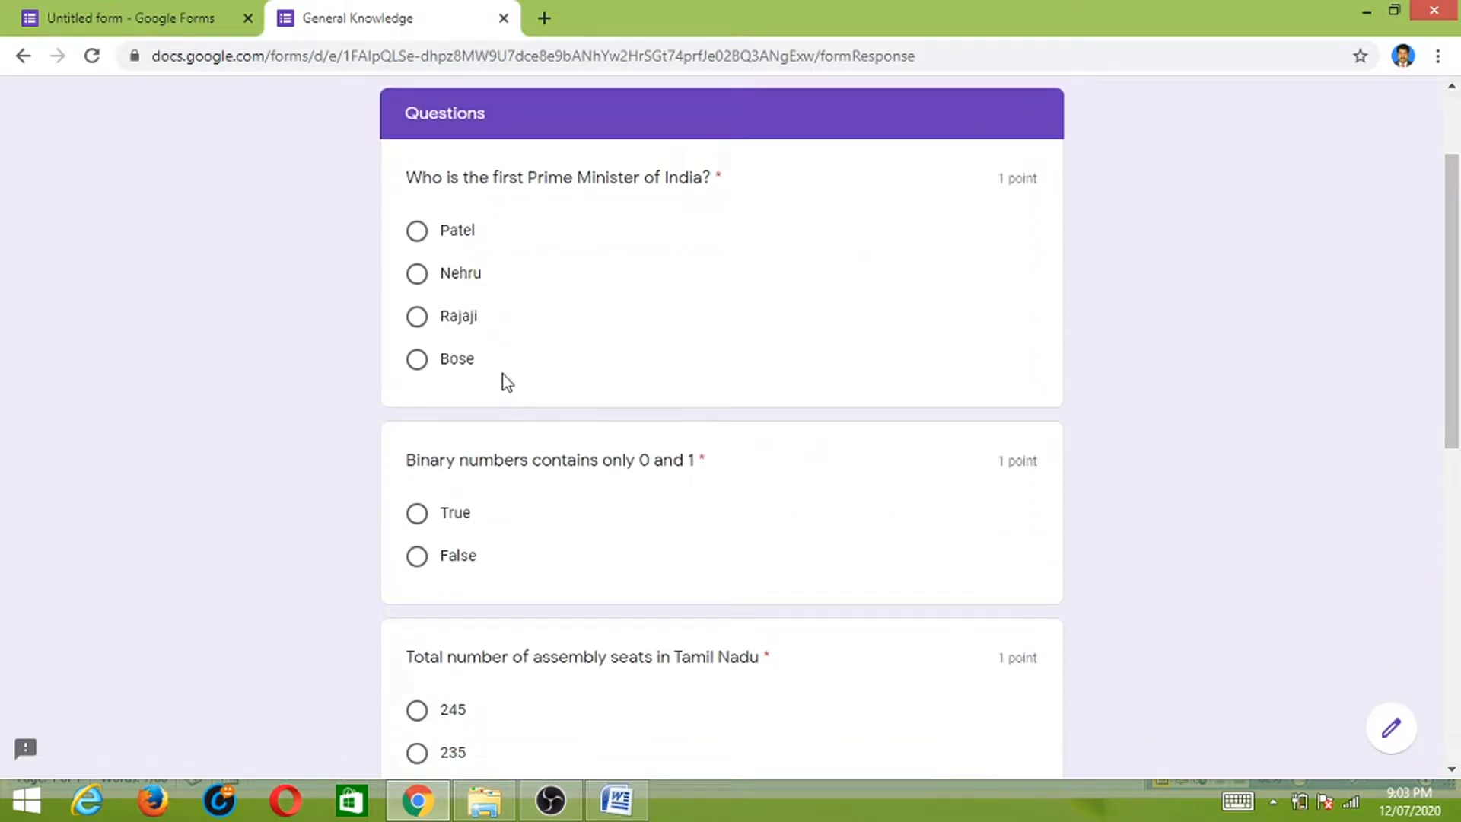
{"action": "left_click", "coordinate": [418, 276]}
{"action": "scroll", "coordinate": [1449, 381], "scroll_direction": "down", "scroll_amount": 2}
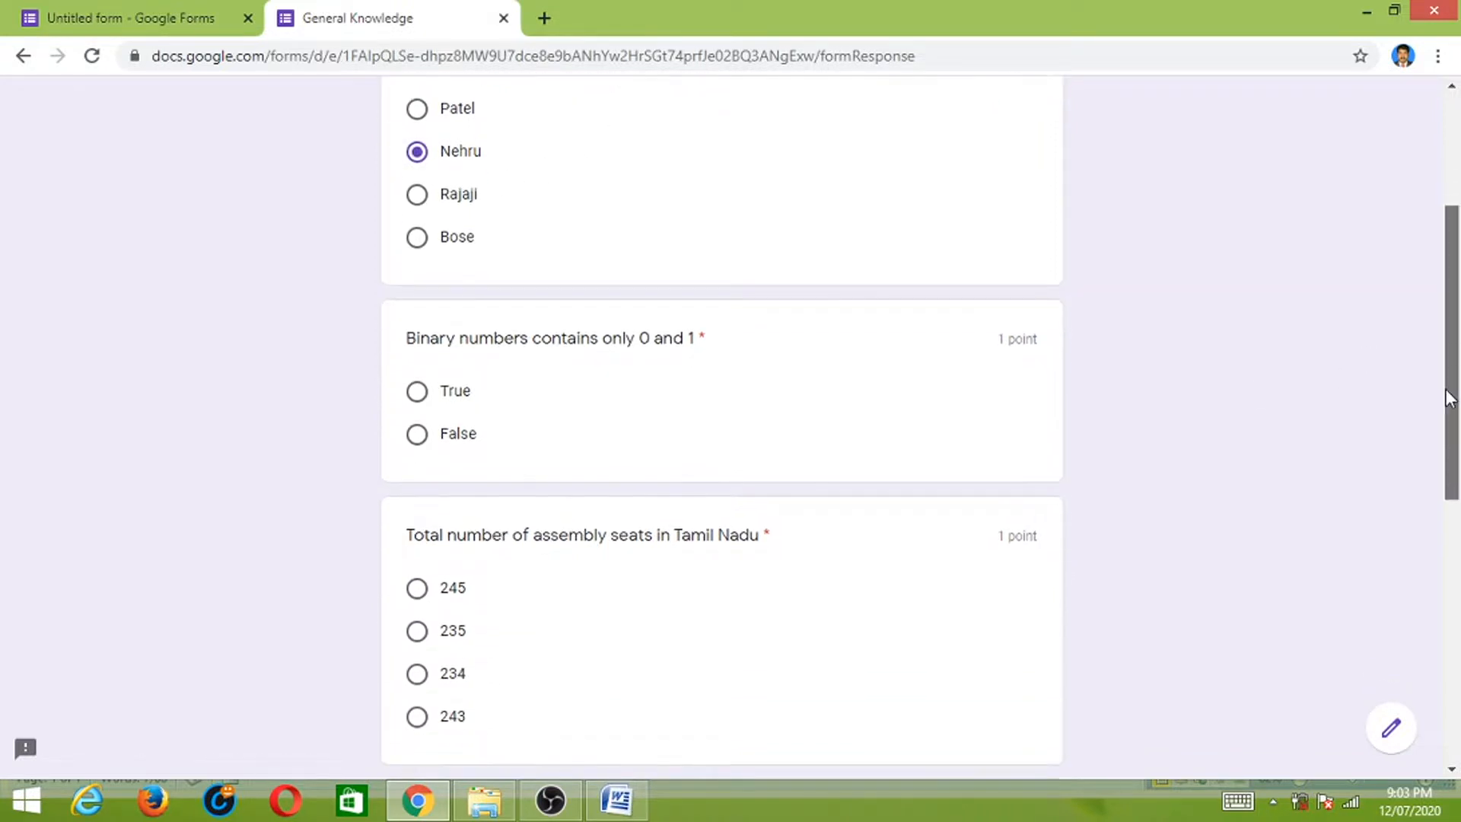
{"action": "left_click", "coordinate": [417, 390]}
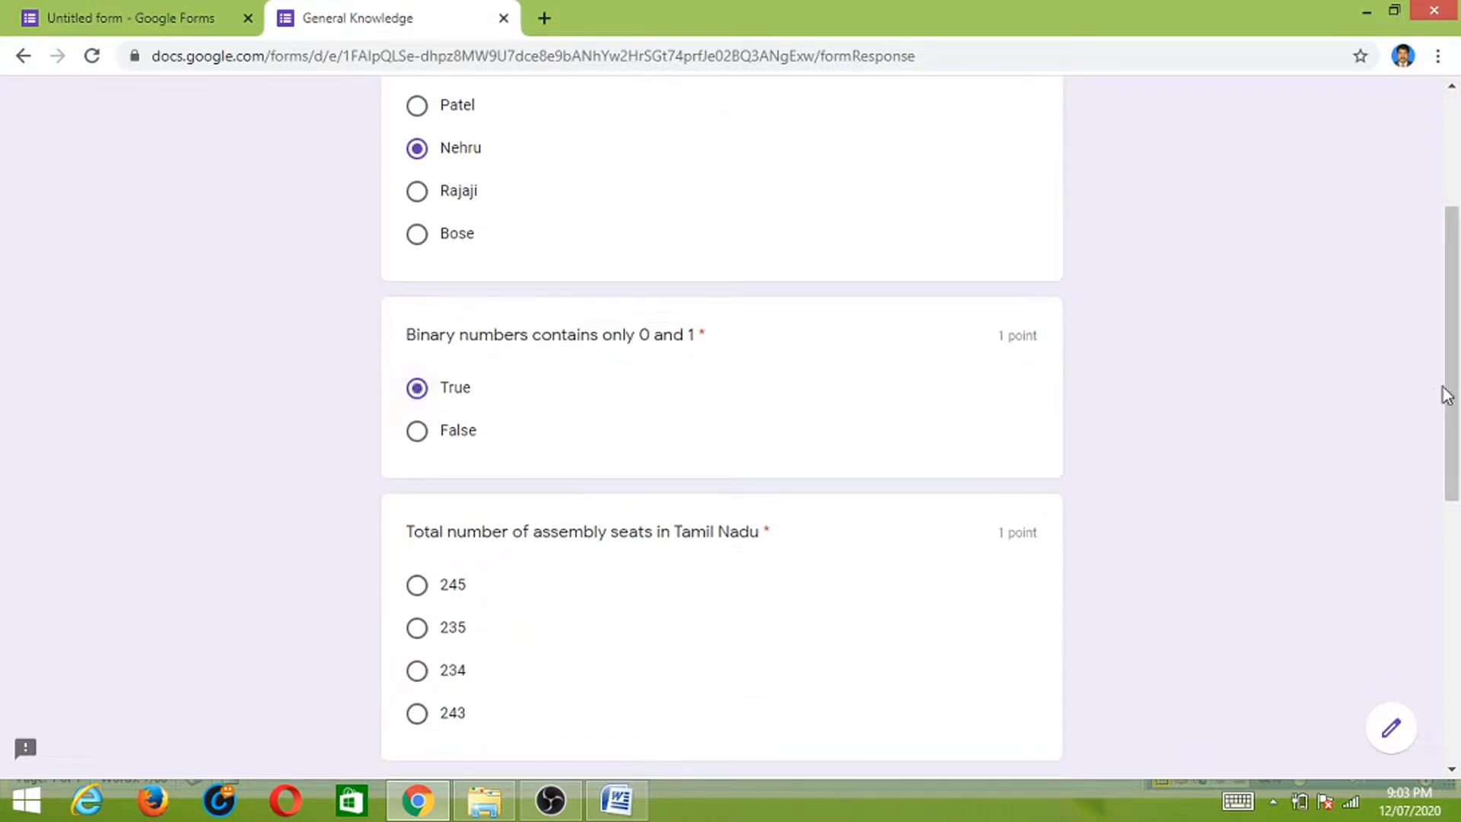
{"action": "scroll", "coordinate": [1447, 397], "scroll_direction": "down", "scroll_amount": 3}
{"action": "left_click", "coordinate": [417, 451]}
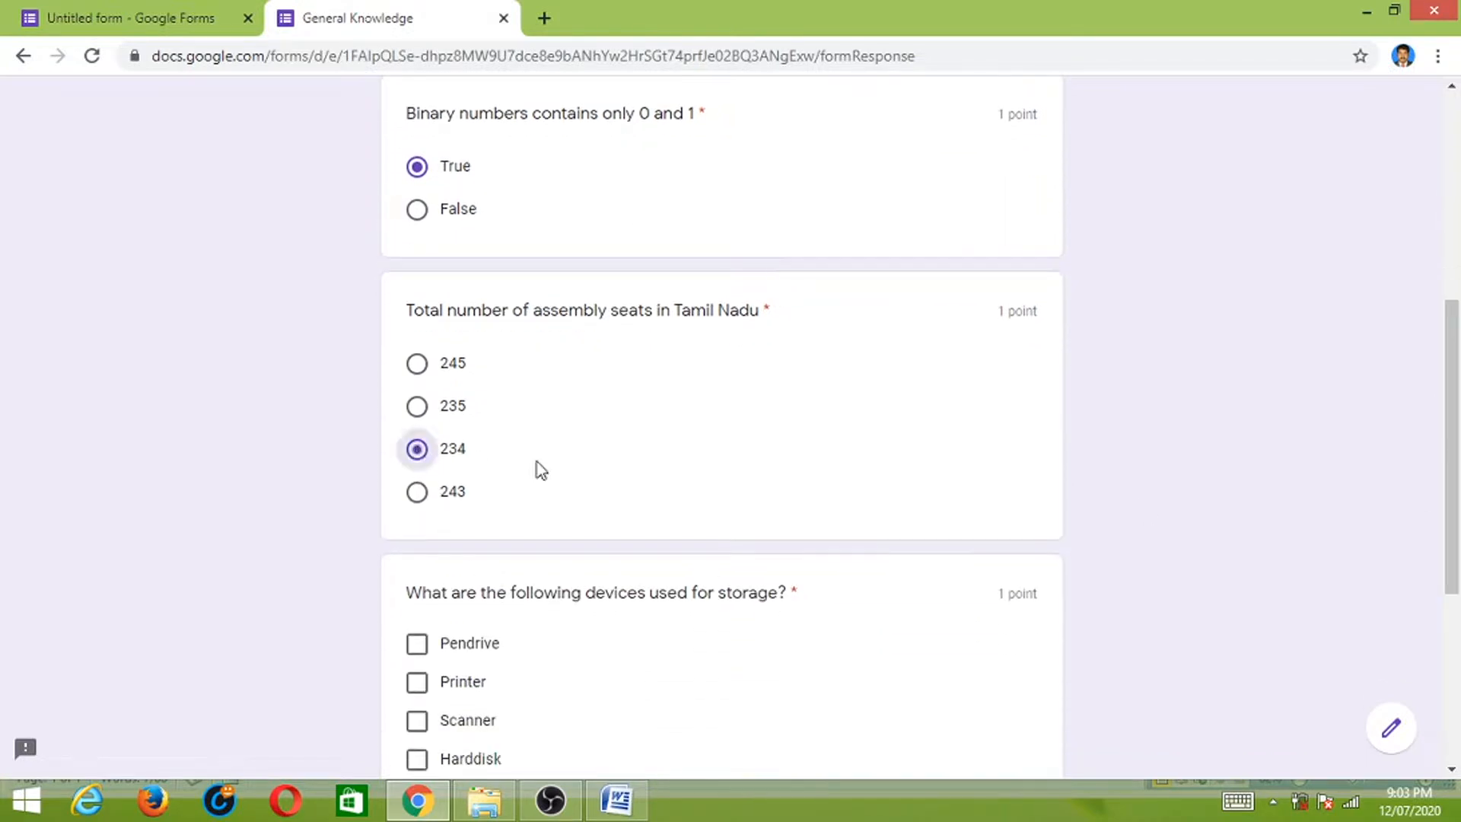
{"action": "scroll", "coordinate": [1449, 369], "scroll_direction": "down", "scroll_amount": 4}
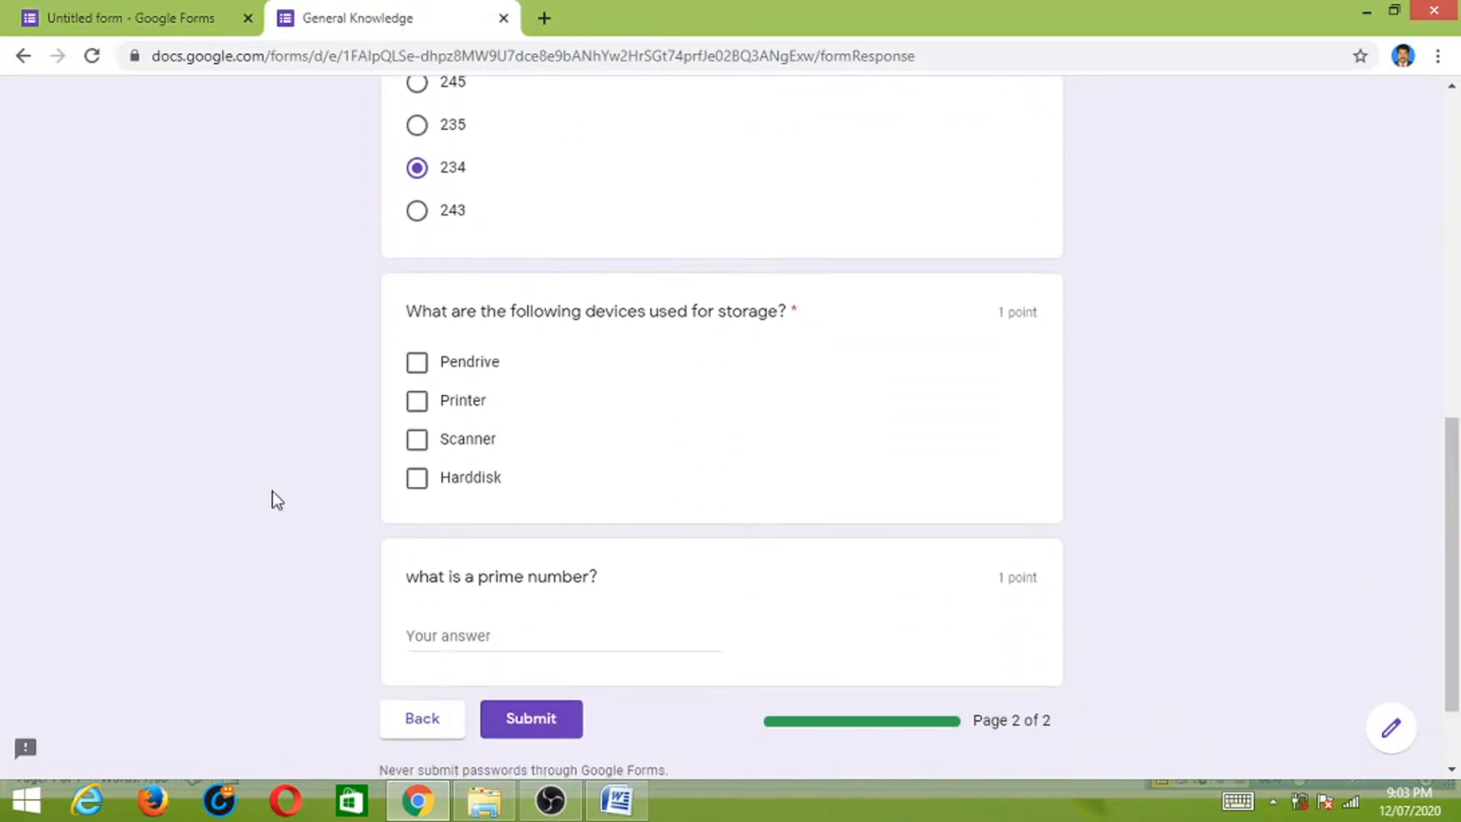
{"action": "left_click", "coordinate": [415, 367]}
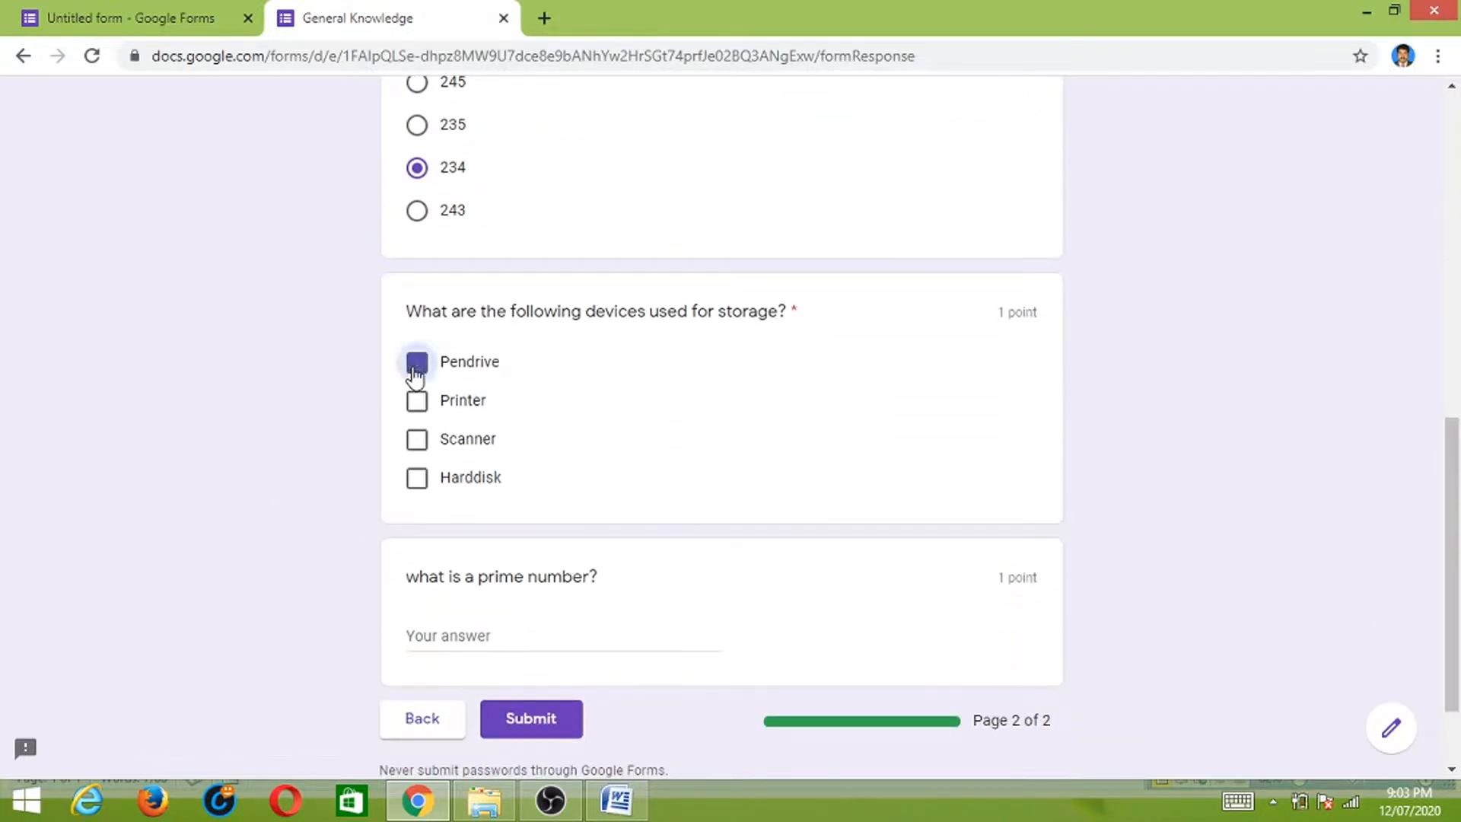
{"action": "left_click", "coordinate": [415, 481]}
- Copy the line 'a number that is divisible only by itself and 1' from the Word quiz
{"action": "left_click", "coordinate": [467, 631]}
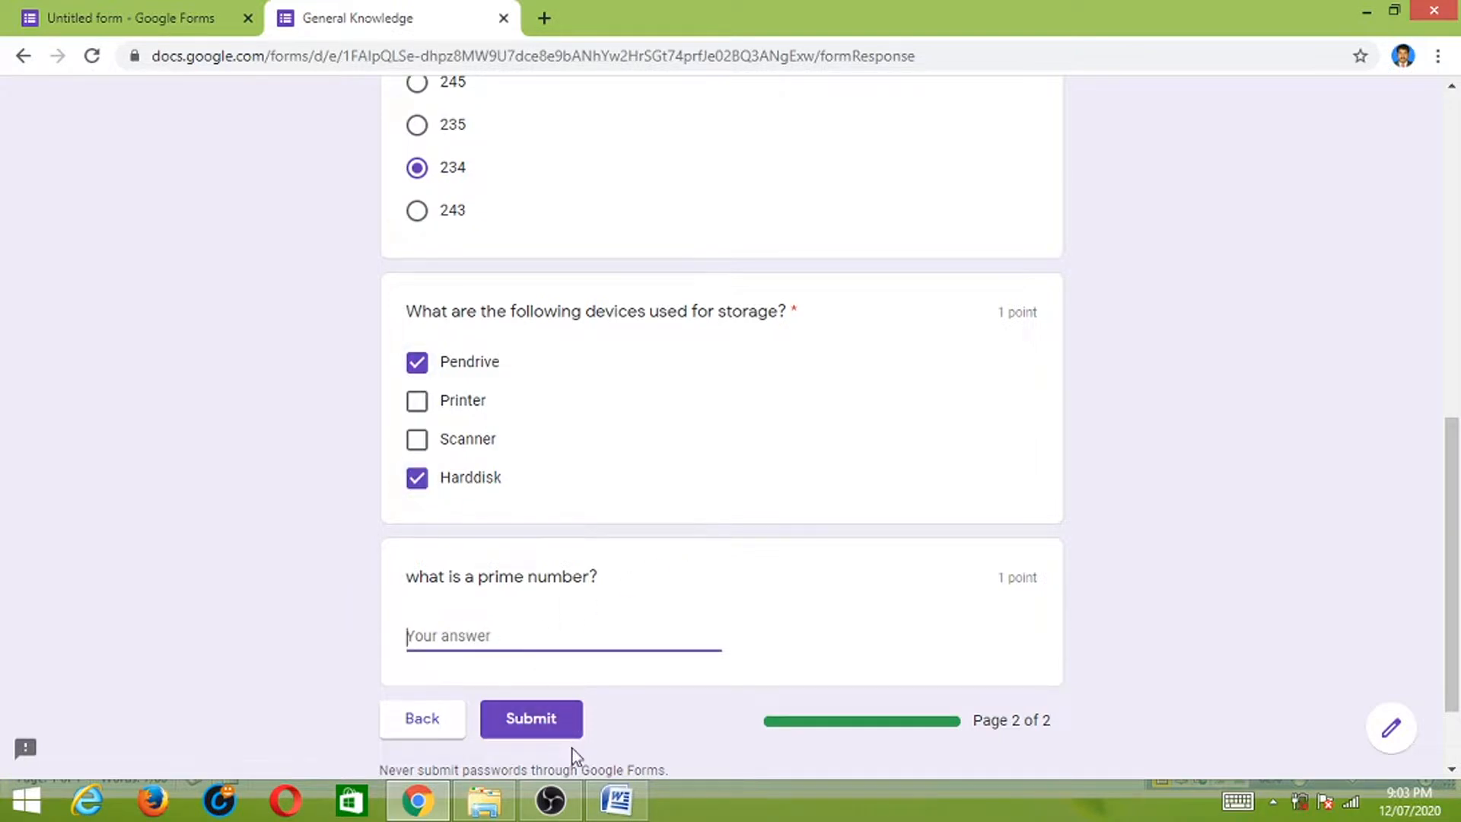
{"action": "left_click", "coordinate": [616, 799]}
{"action": "left_click", "coordinate": [470, 574]}
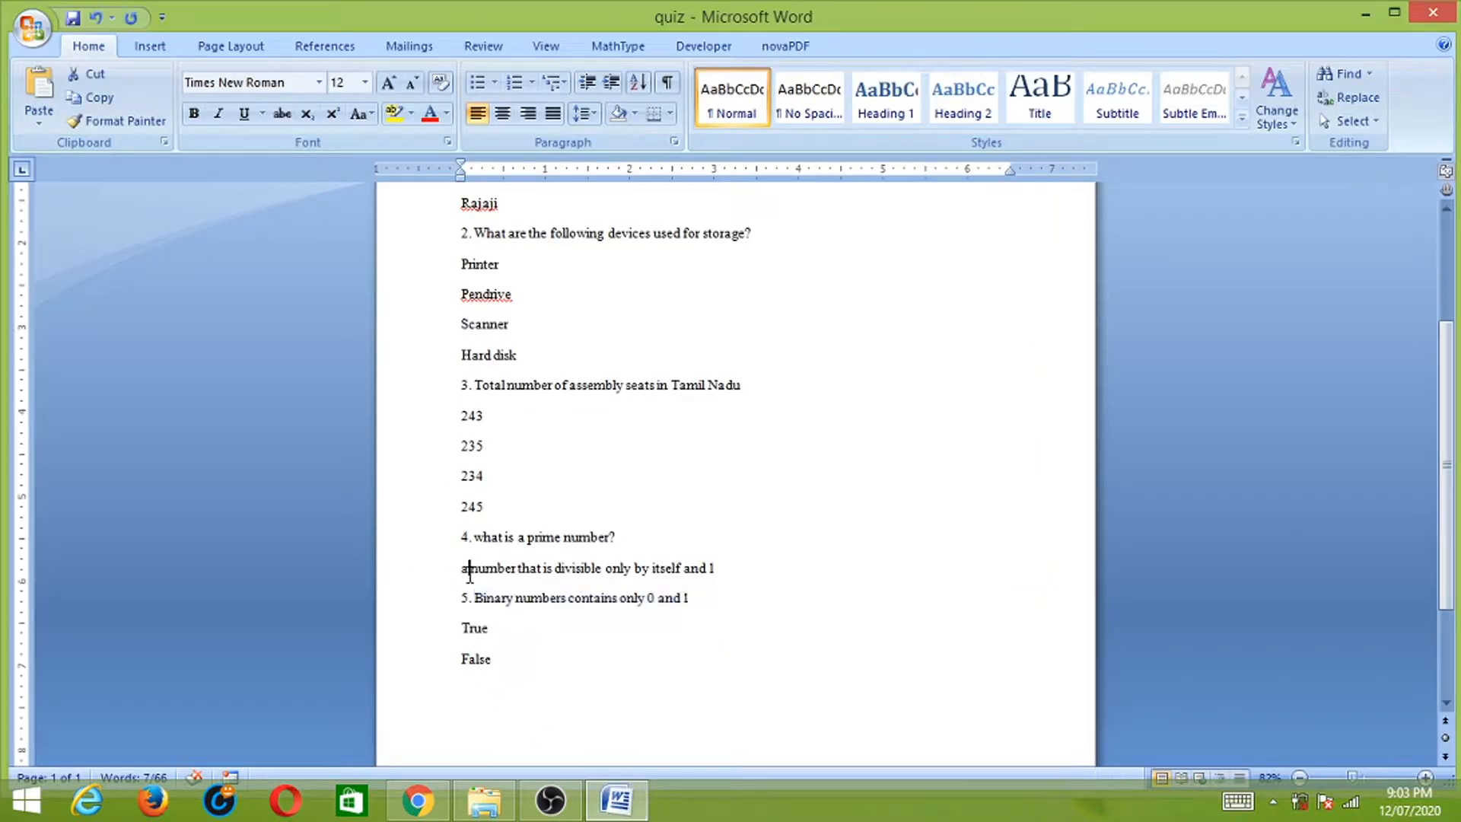
{"action": "left_click_drag", "start_coordinate": [470, 575], "coordinate": [720, 572]}
{"action": "left_click_drag", "start_coordinate": [459, 567], "coordinate": [725, 568]}
{"action": "key", "text": "ctrl+c"}
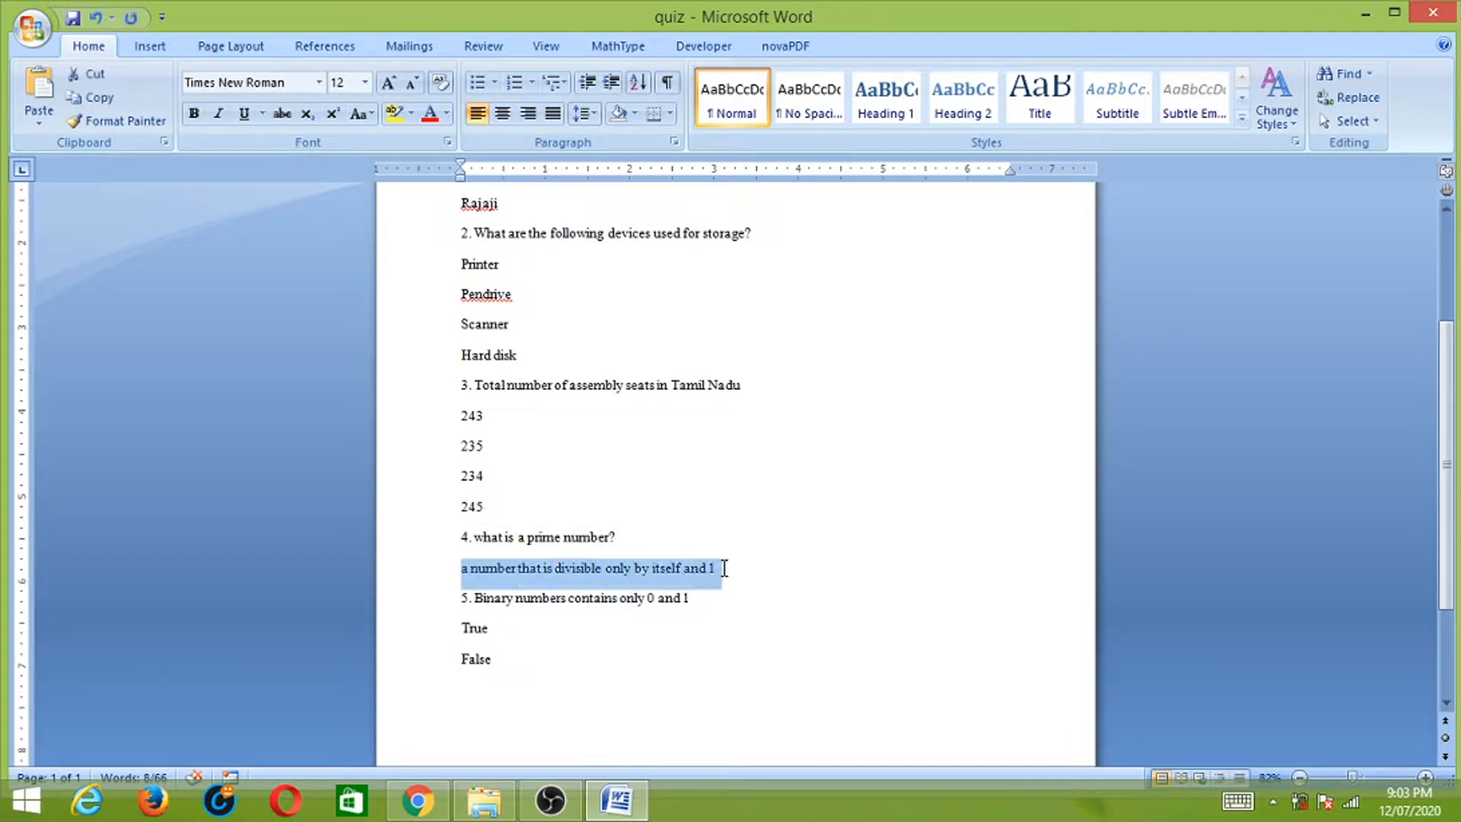
{"action": "key", "text": "alt+Tab"}
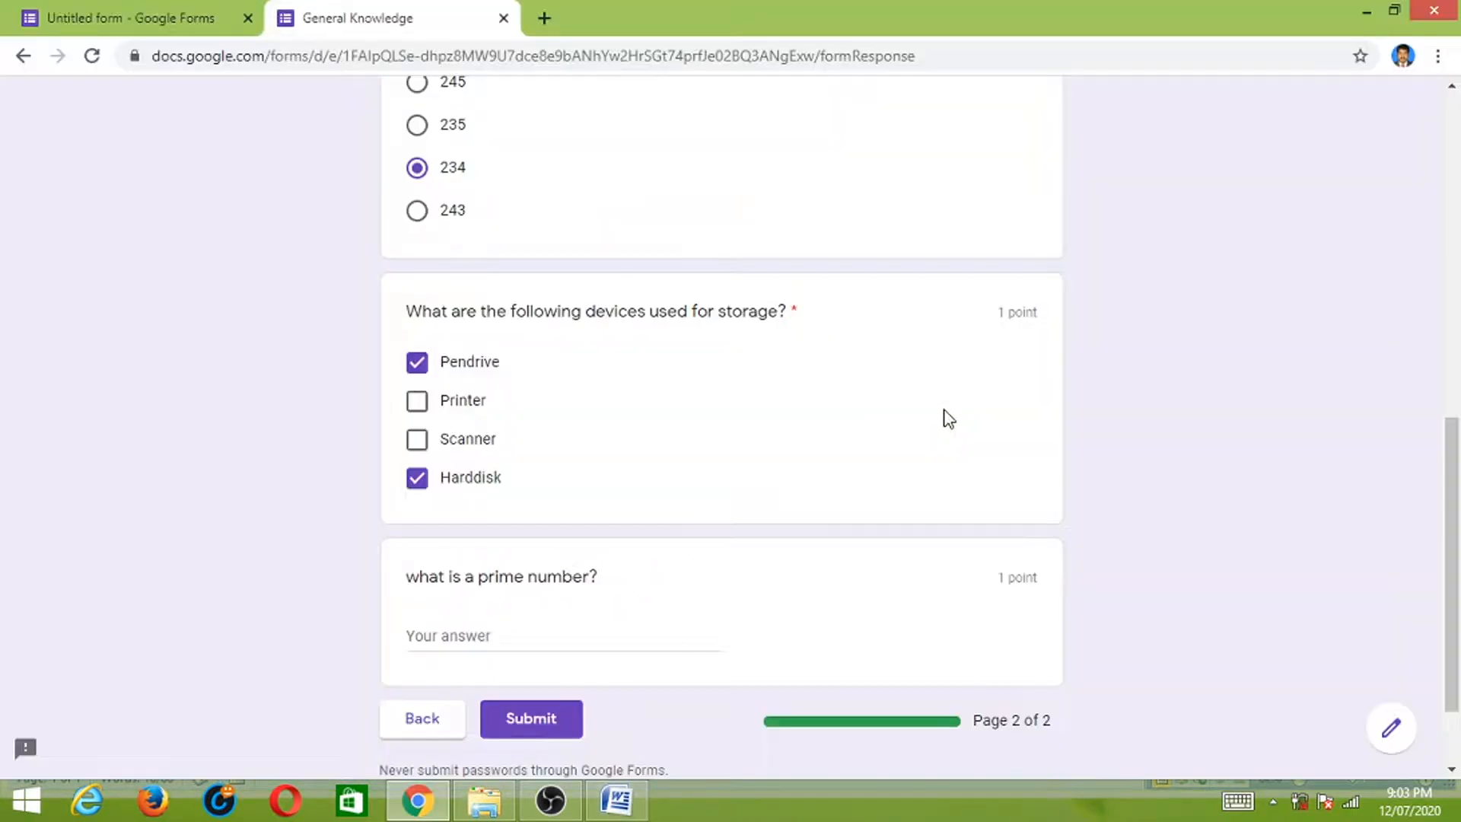
- Paste the copied definition into the prime-number answer and submit the quiz
{"action": "left_click", "coordinate": [495, 582]}
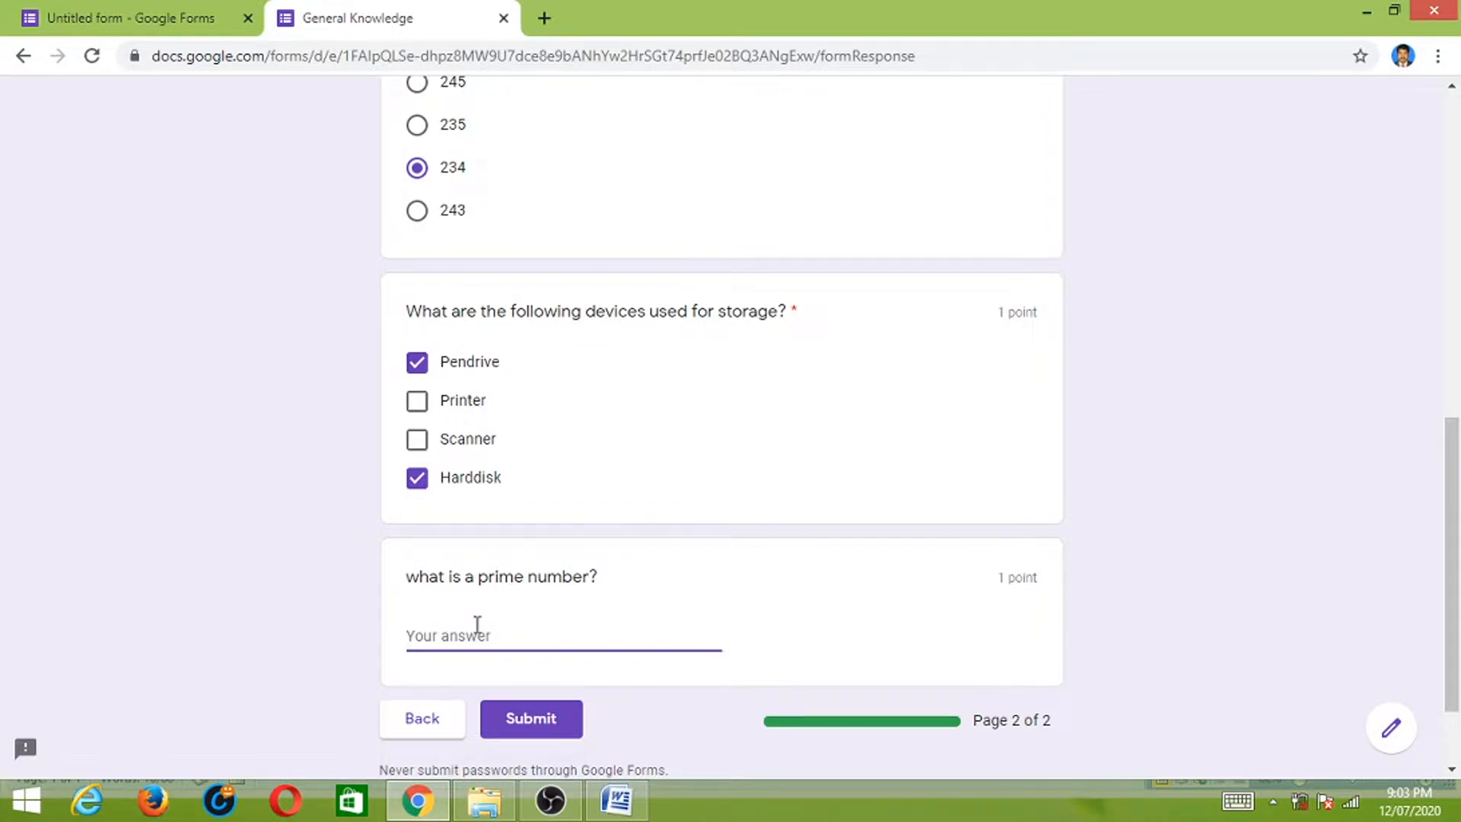
{"action": "key", "text": "ctrl+v"}
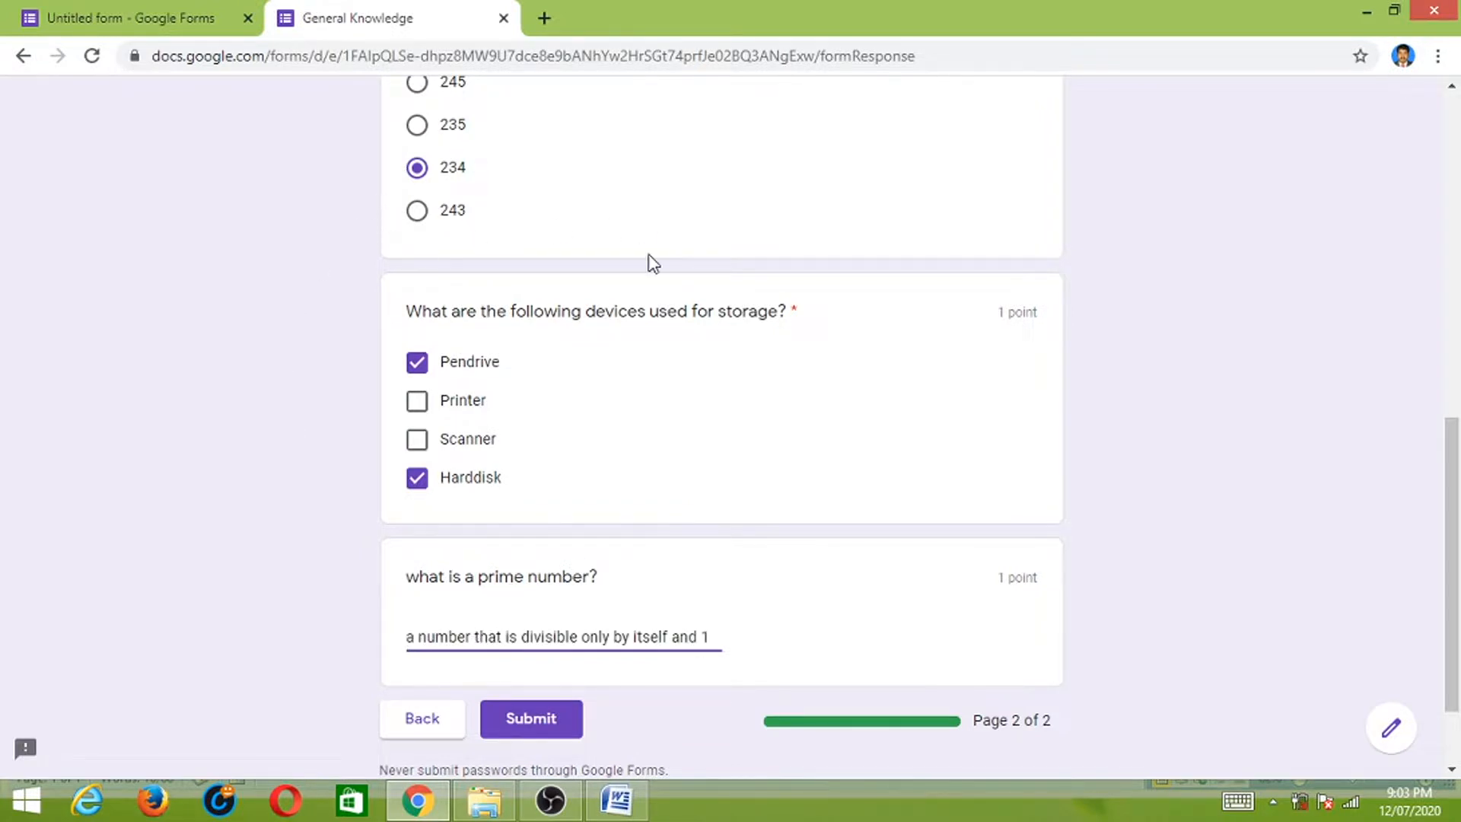
{"action": "left_click_drag", "start_coordinate": [1452, 526], "coordinate": [1452, 563]}
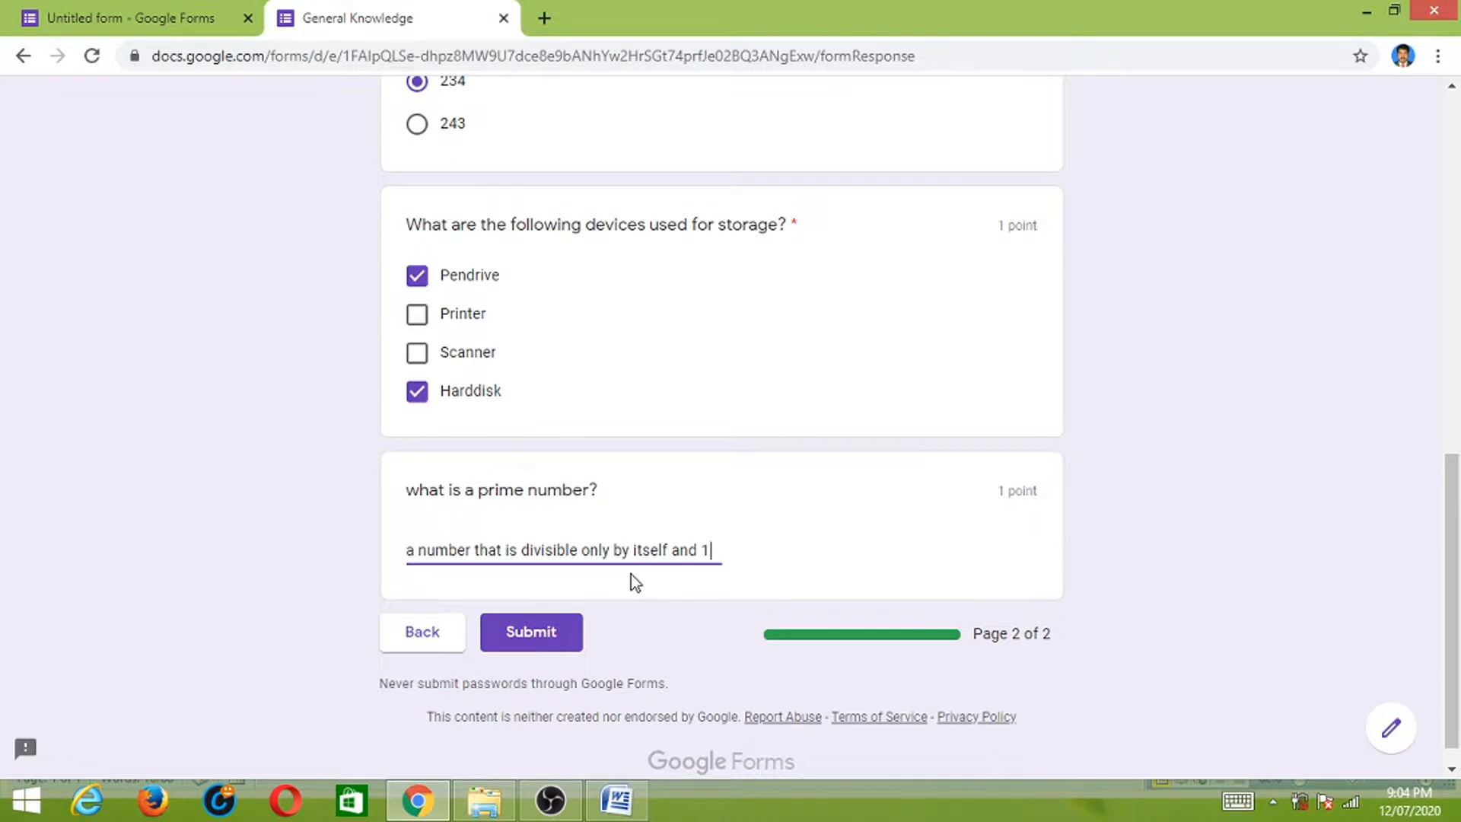
{"action": "left_click", "coordinate": [536, 635]}
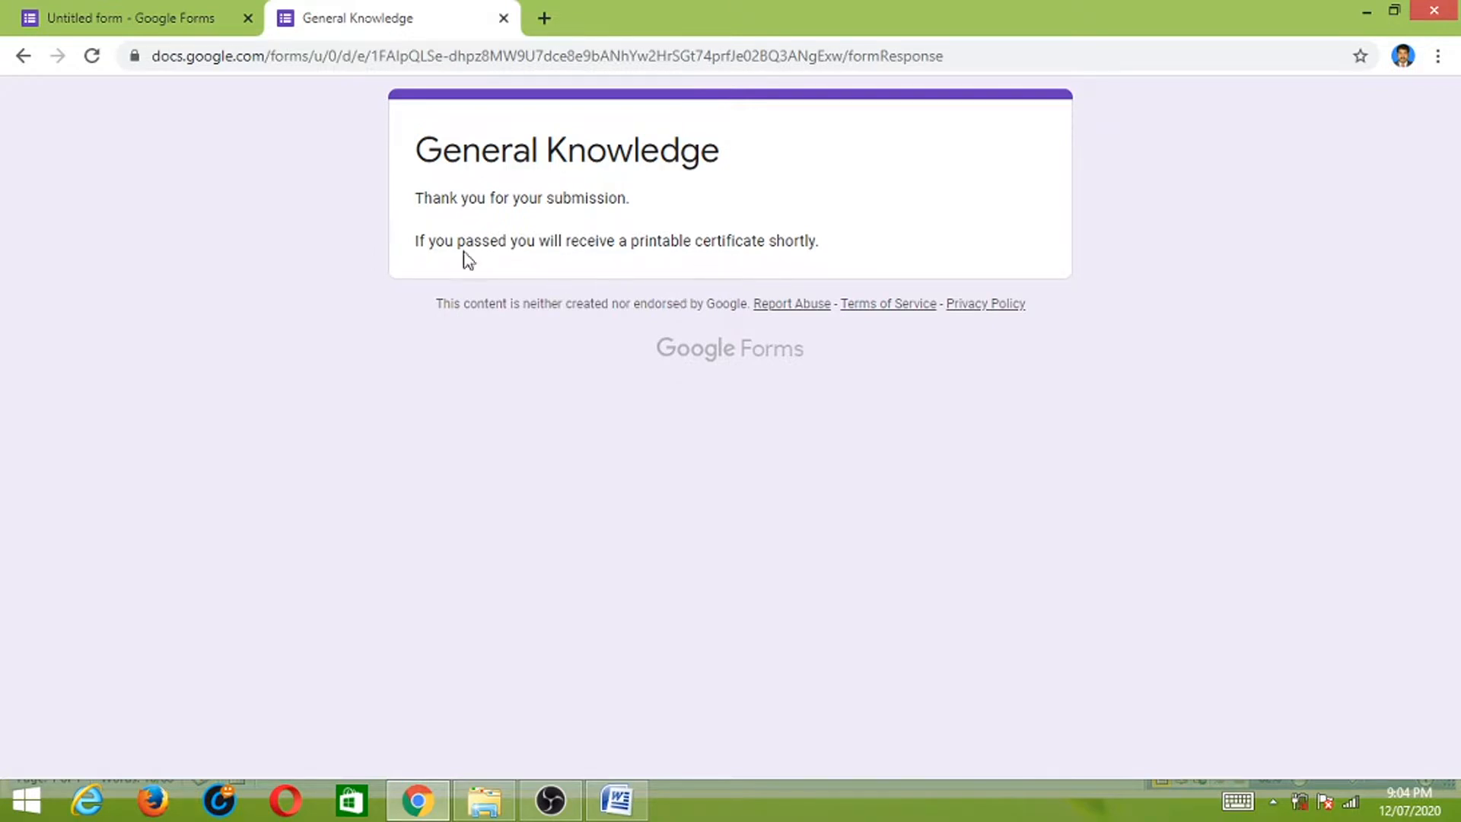
- Review the responses summary showing one 5/5 response and close the Certify'em panel
{"action": "left_click", "coordinate": [136, 19]}
{"action": "scroll", "coordinate": [1453, 385], "scroll_direction": "up", "scroll_amount": 4}
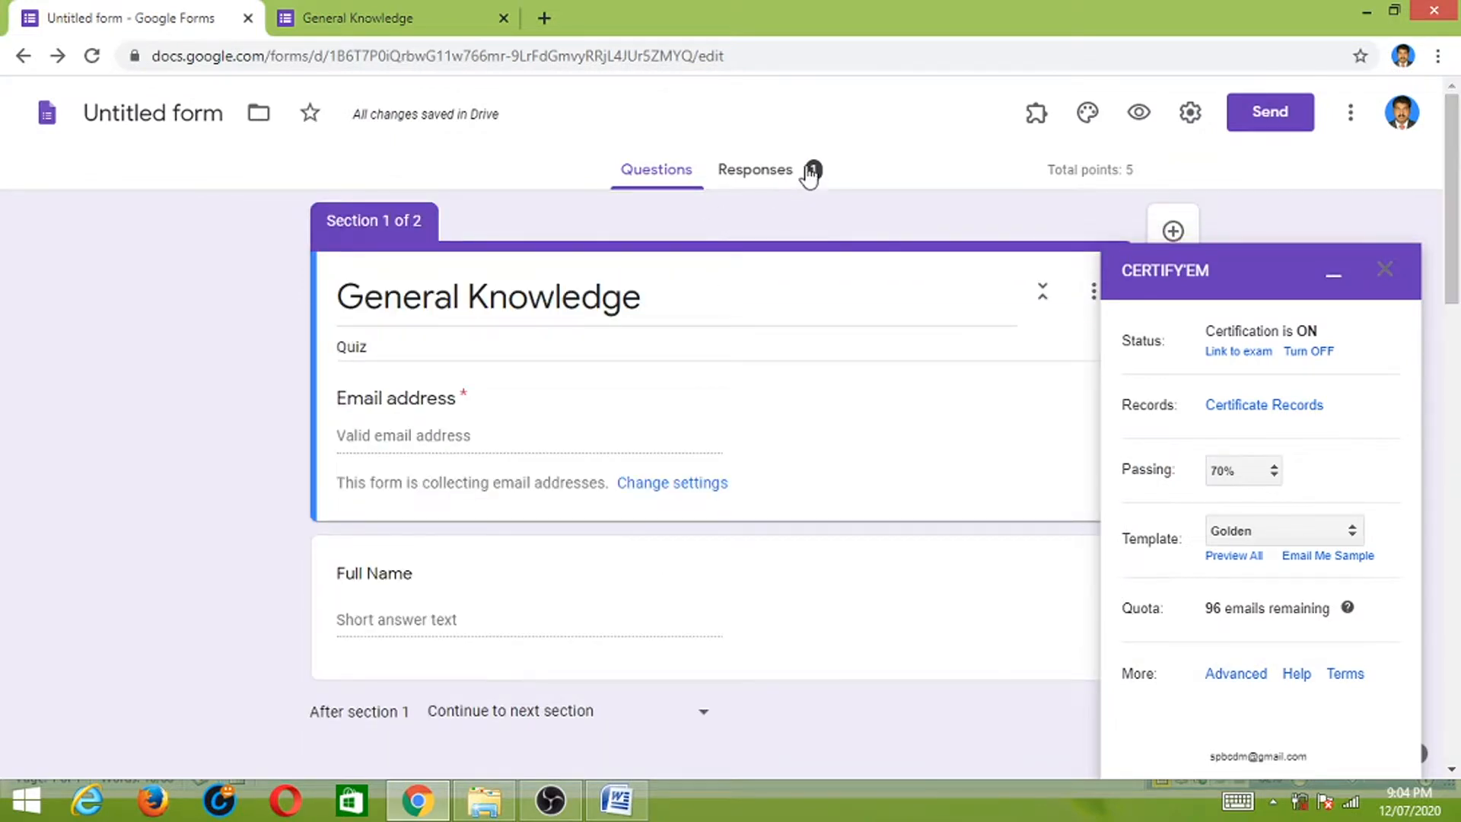
{"action": "left_click", "coordinate": [758, 173]}
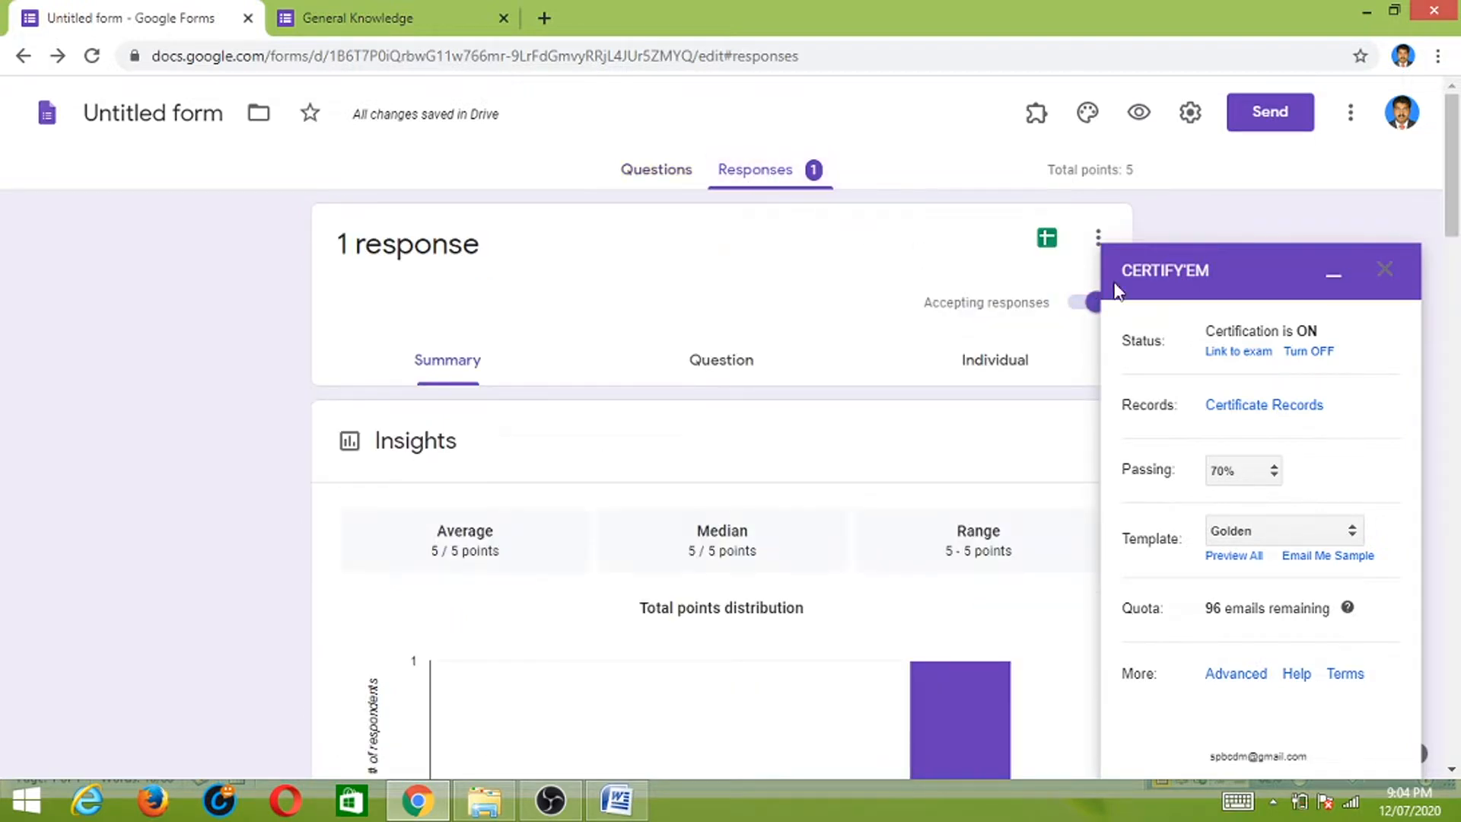
{"action": "left_click", "coordinate": [1384, 270]}
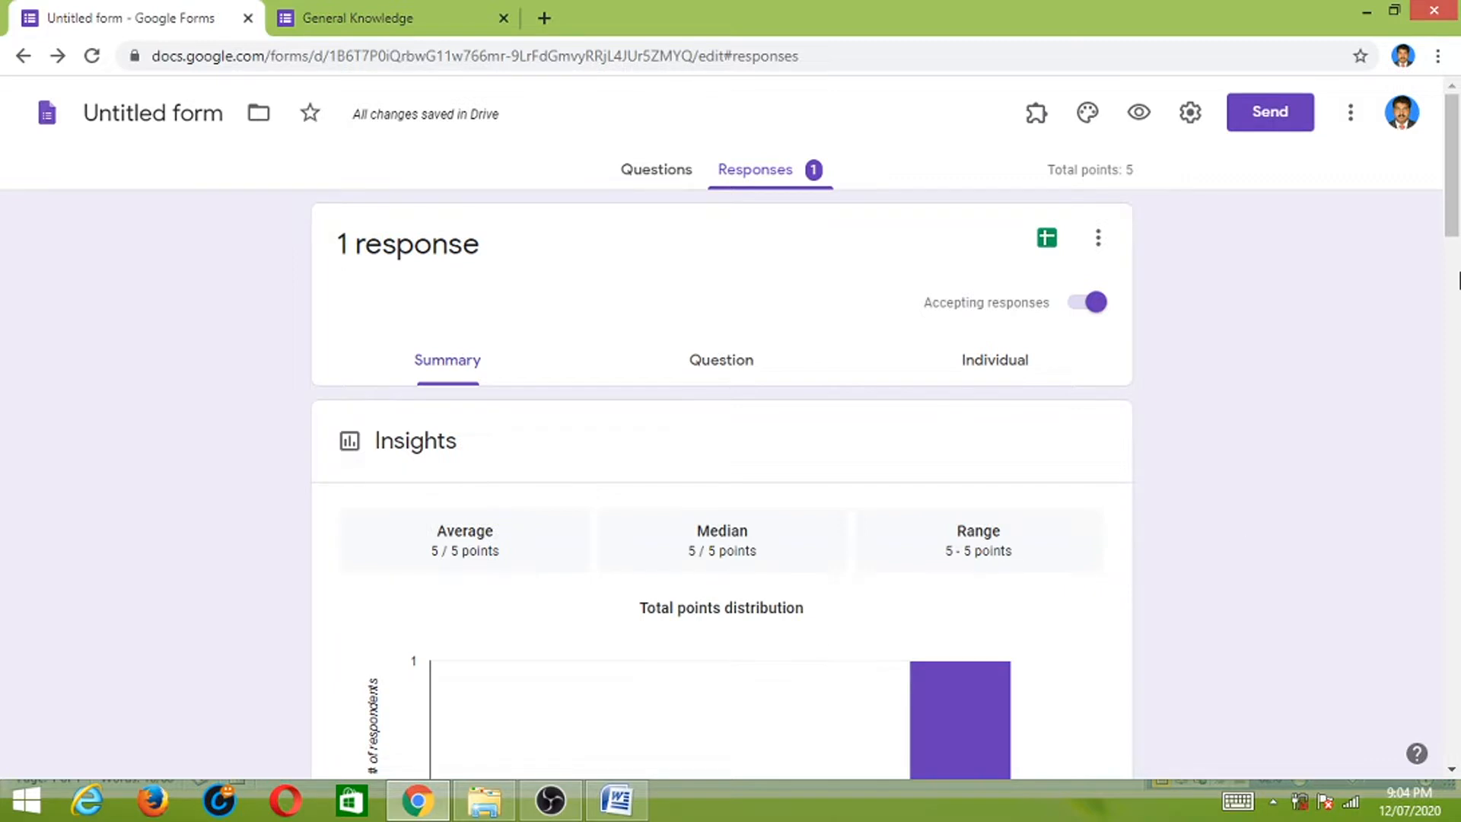
{"action": "scroll", "coordinate": [1360, 280], "scroll_direction": "down", "scroll_amount": 3}
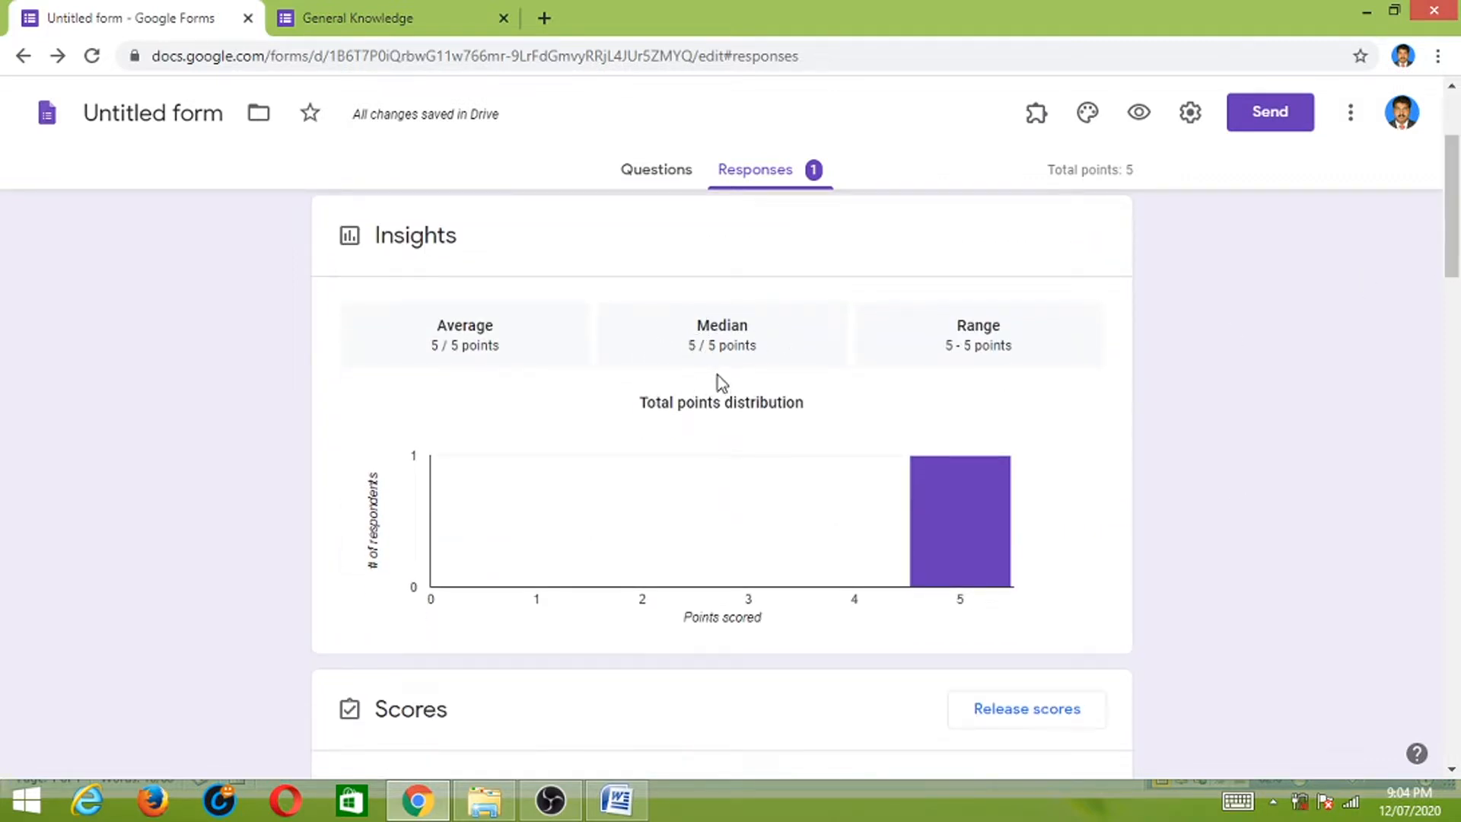
{"action": "left_click_drag", "start_coordinate": [1454, 251], "coordinate": [1458, 187]}
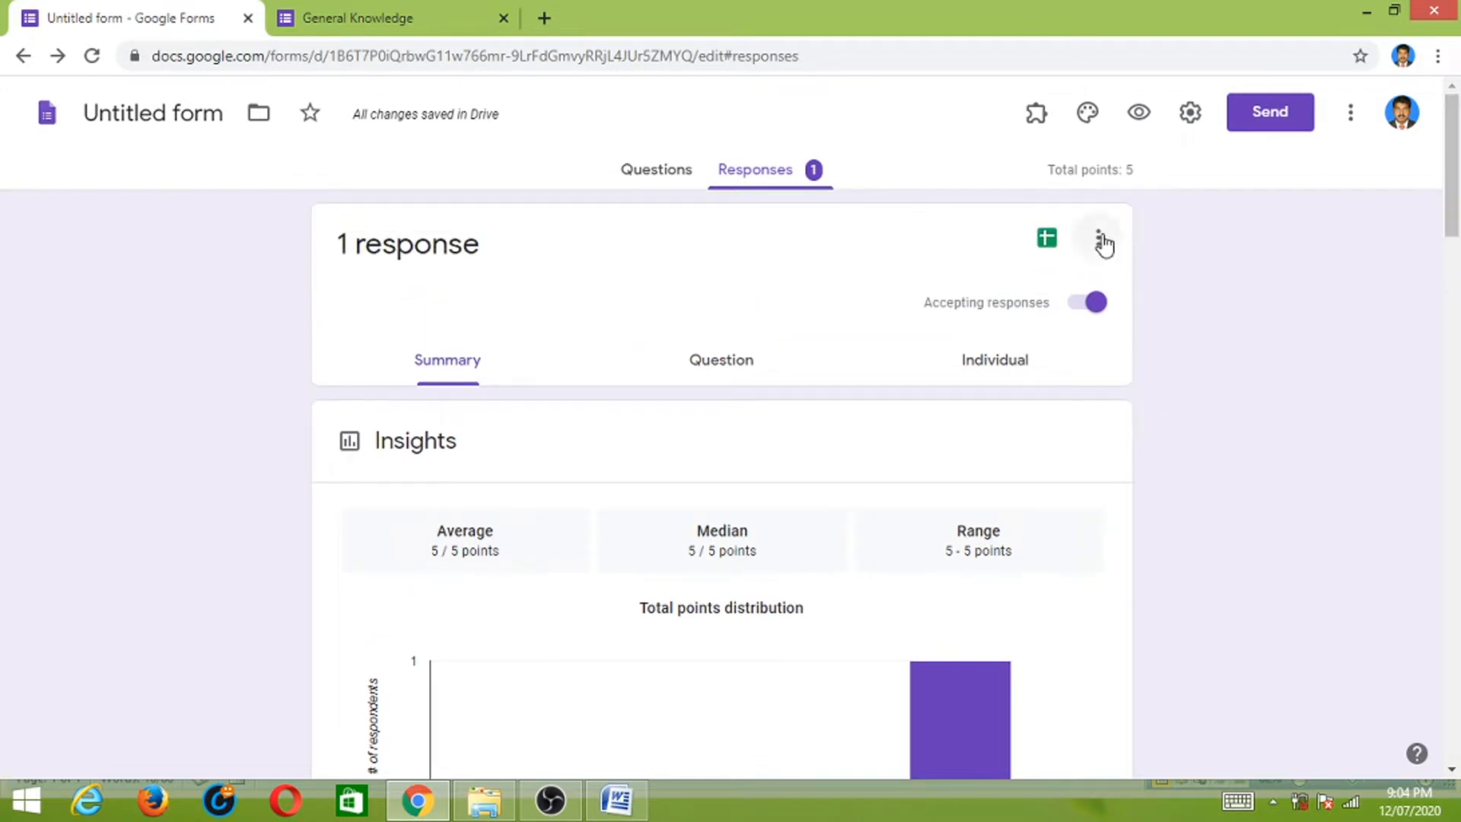
- Open and dismiss the responses options menu, then return to the Questions view
{"action": "left_click", "coordinate": [1099, 238]}
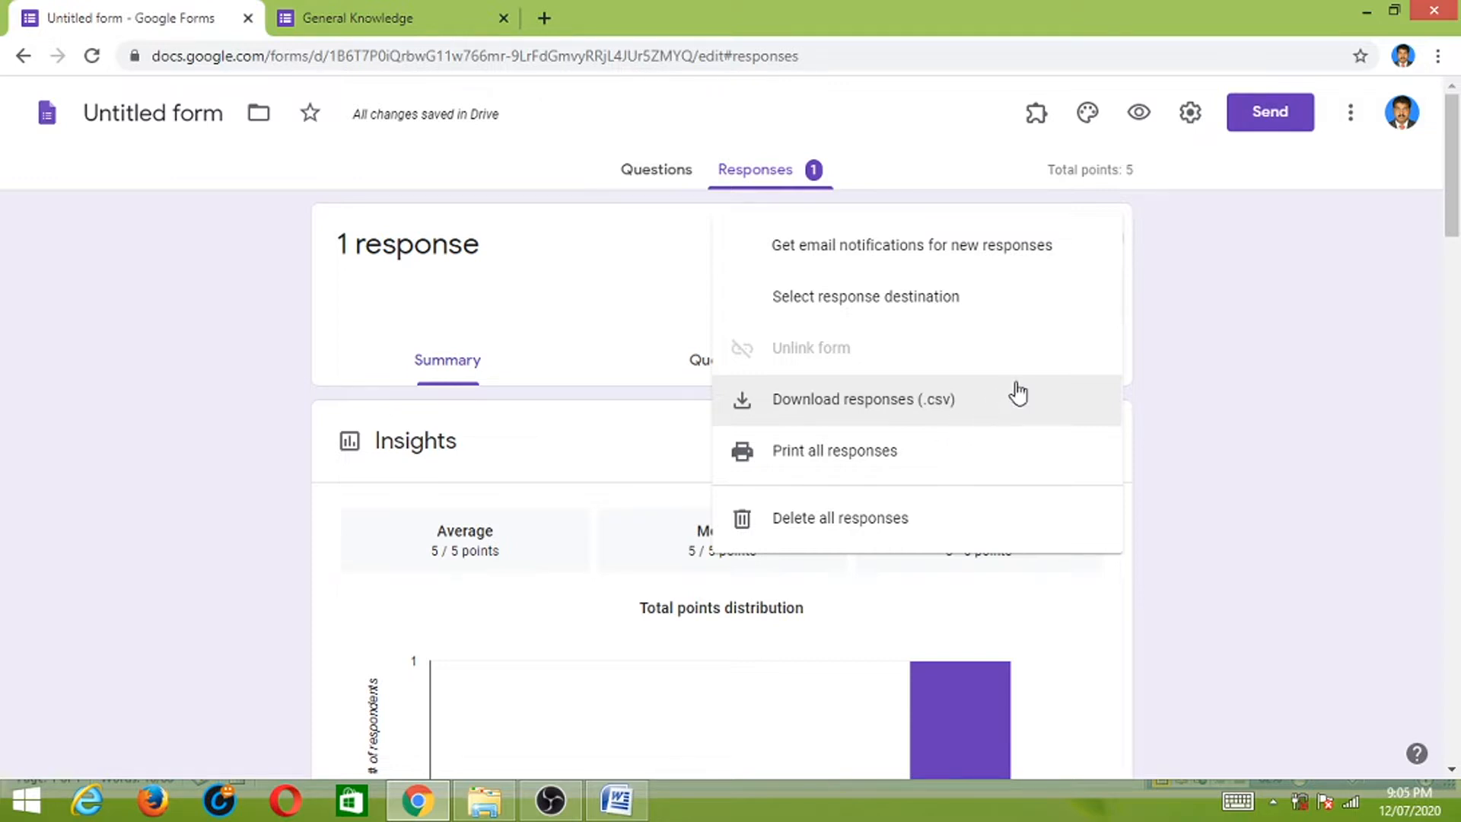
{"action": "left_click", "coordinate": [1250, 344]}
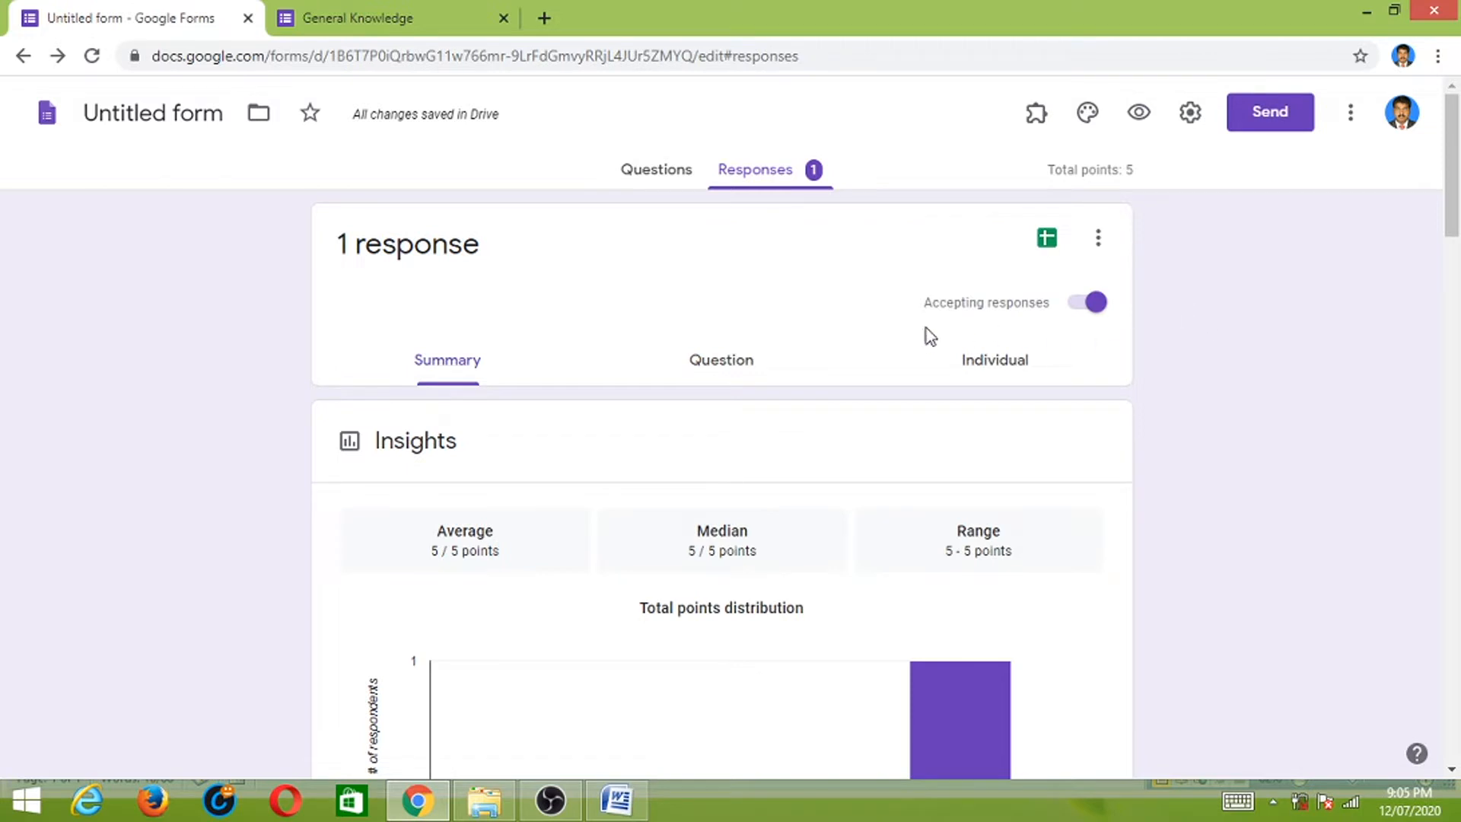
{"action": "left_click", "coordinate": [662, 170]}
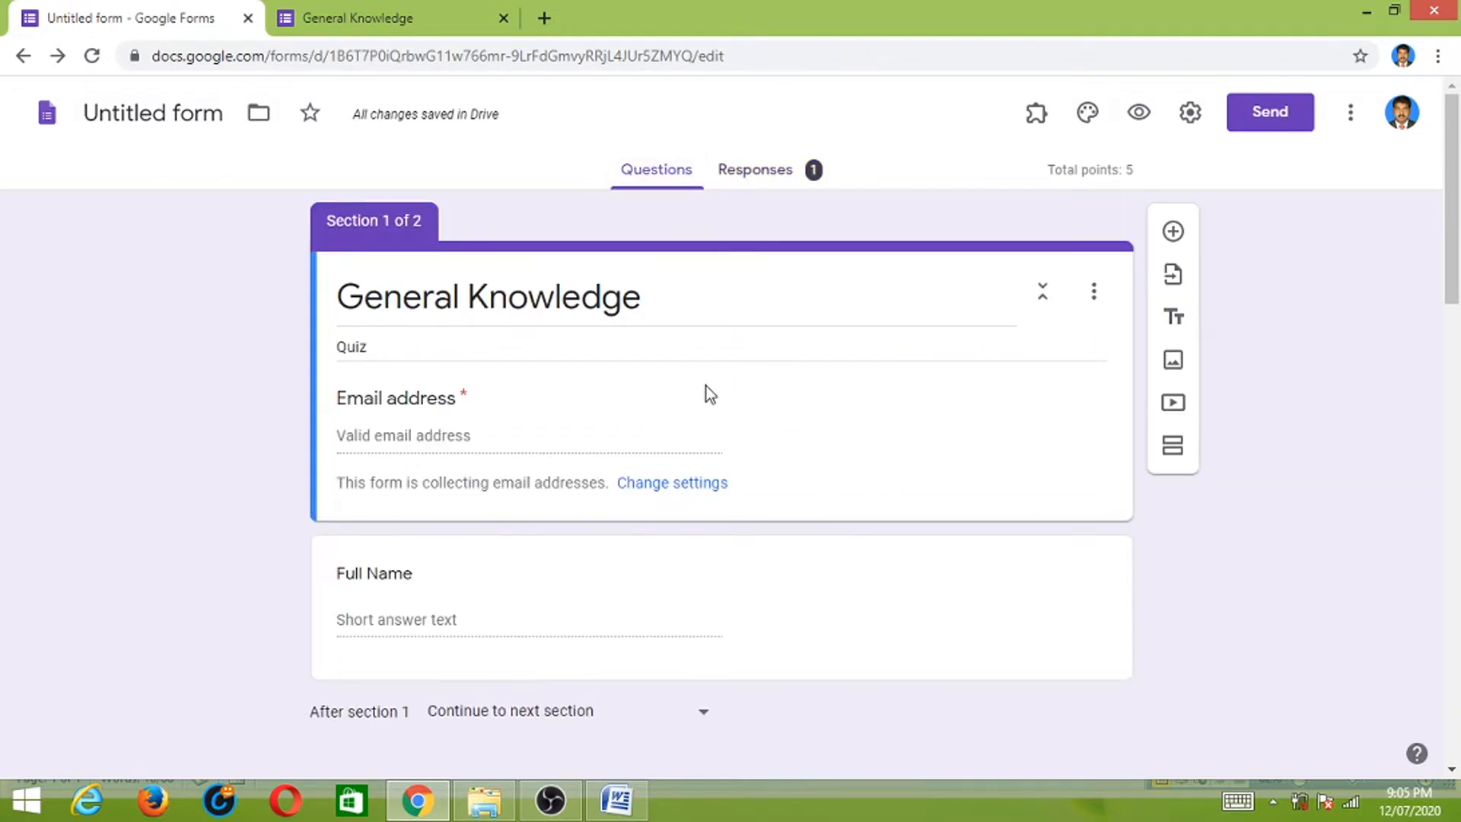
- Load Gmail in a new Chrome tab, retrying after the temporary error page
{"action": "left_click", "coordinate": [545, 23]}
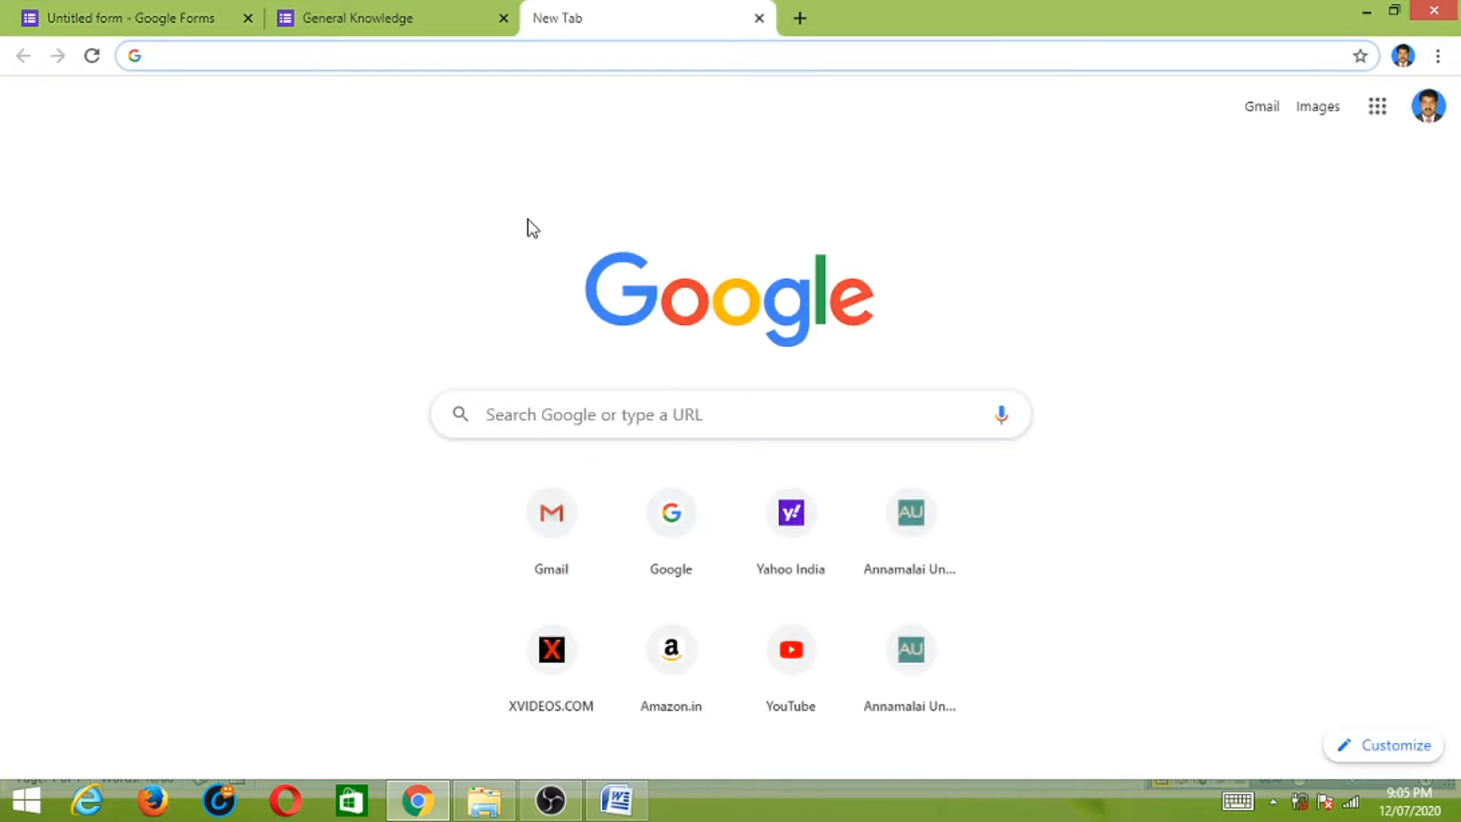
{"action": "type", "text": "gm"}
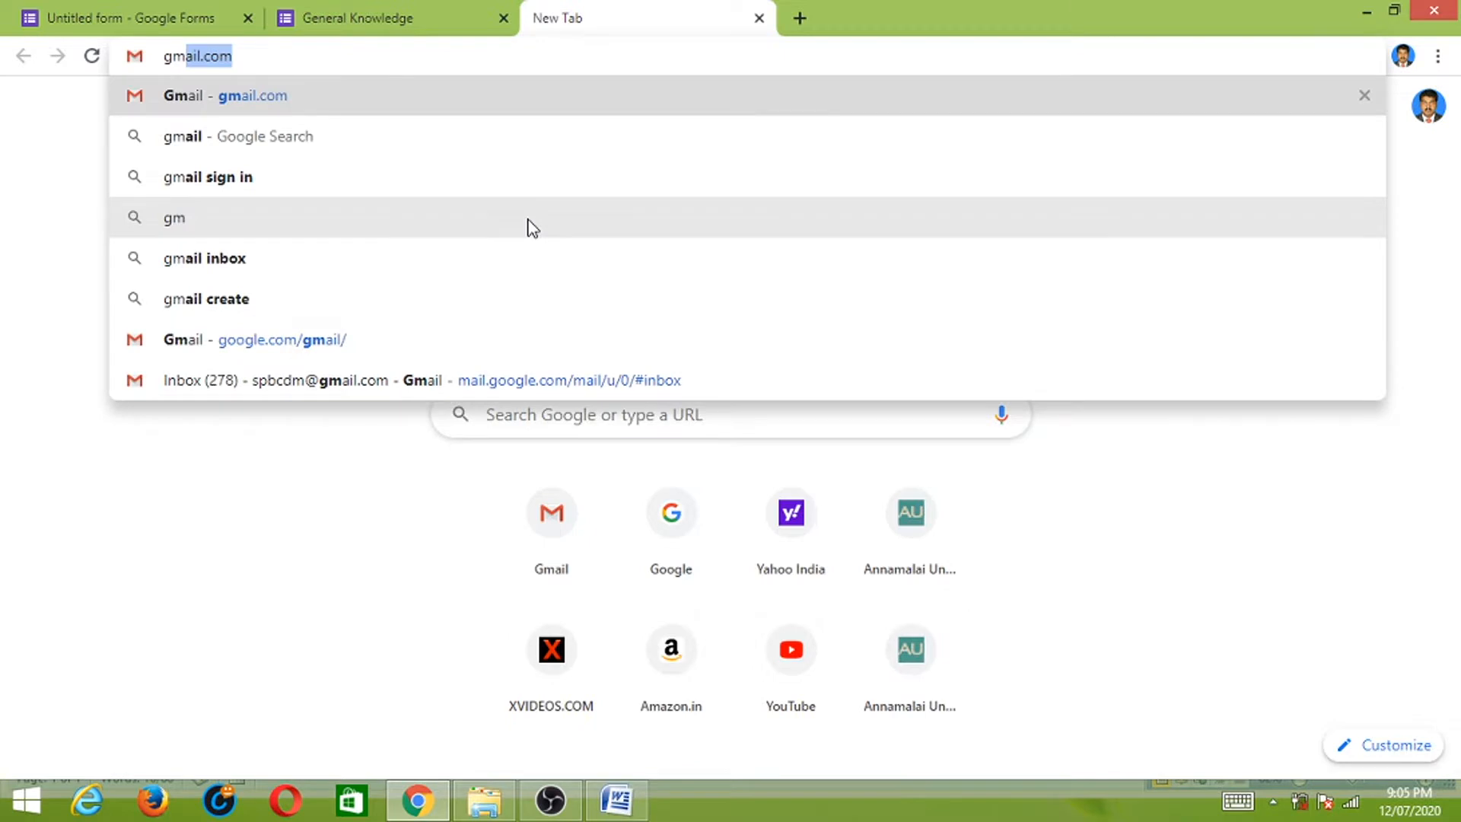
{"action": "key", "text": "Return"}
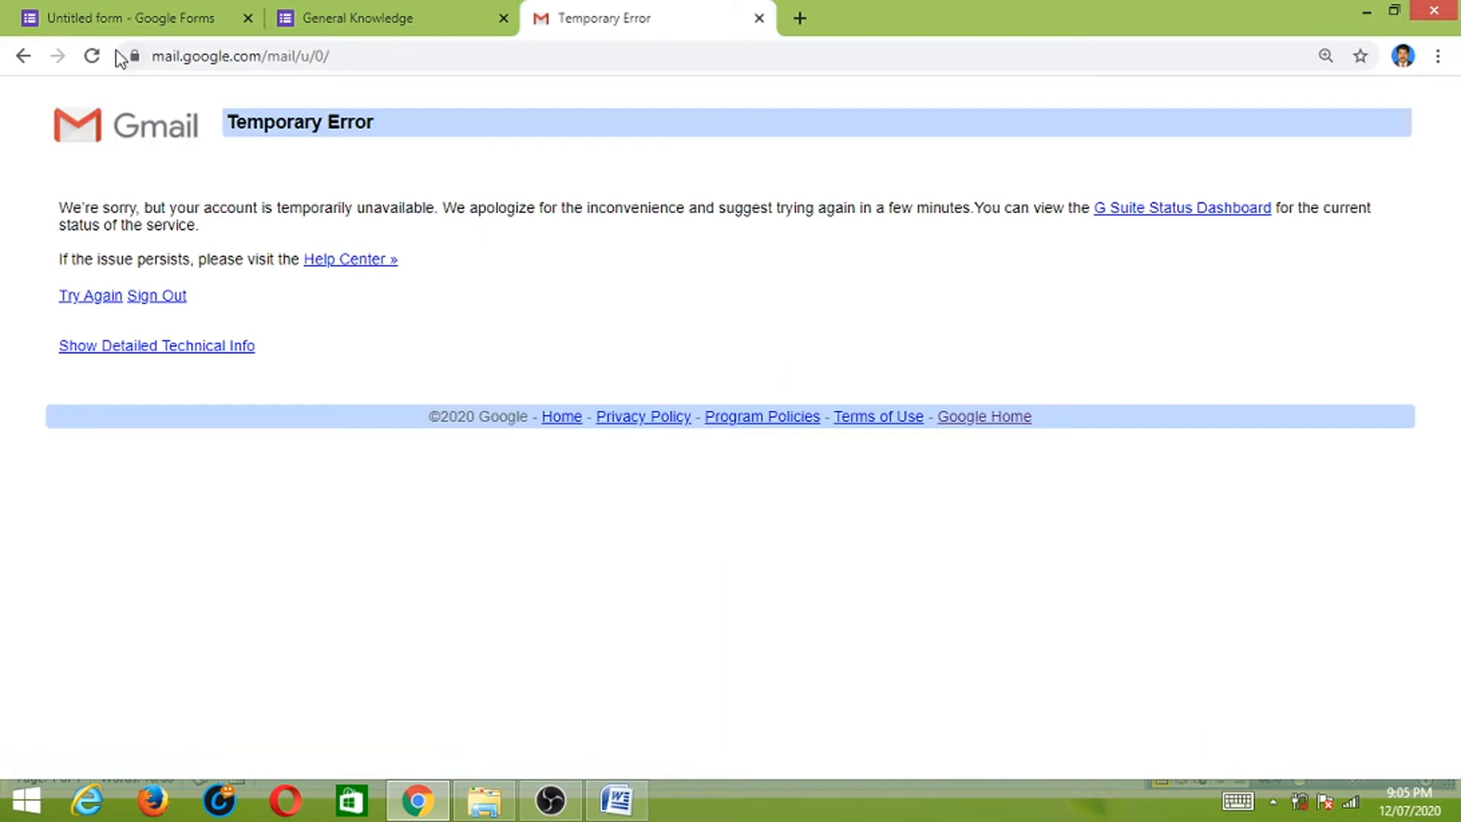
{"action": "left_click", "coordinate": [94, 55]}
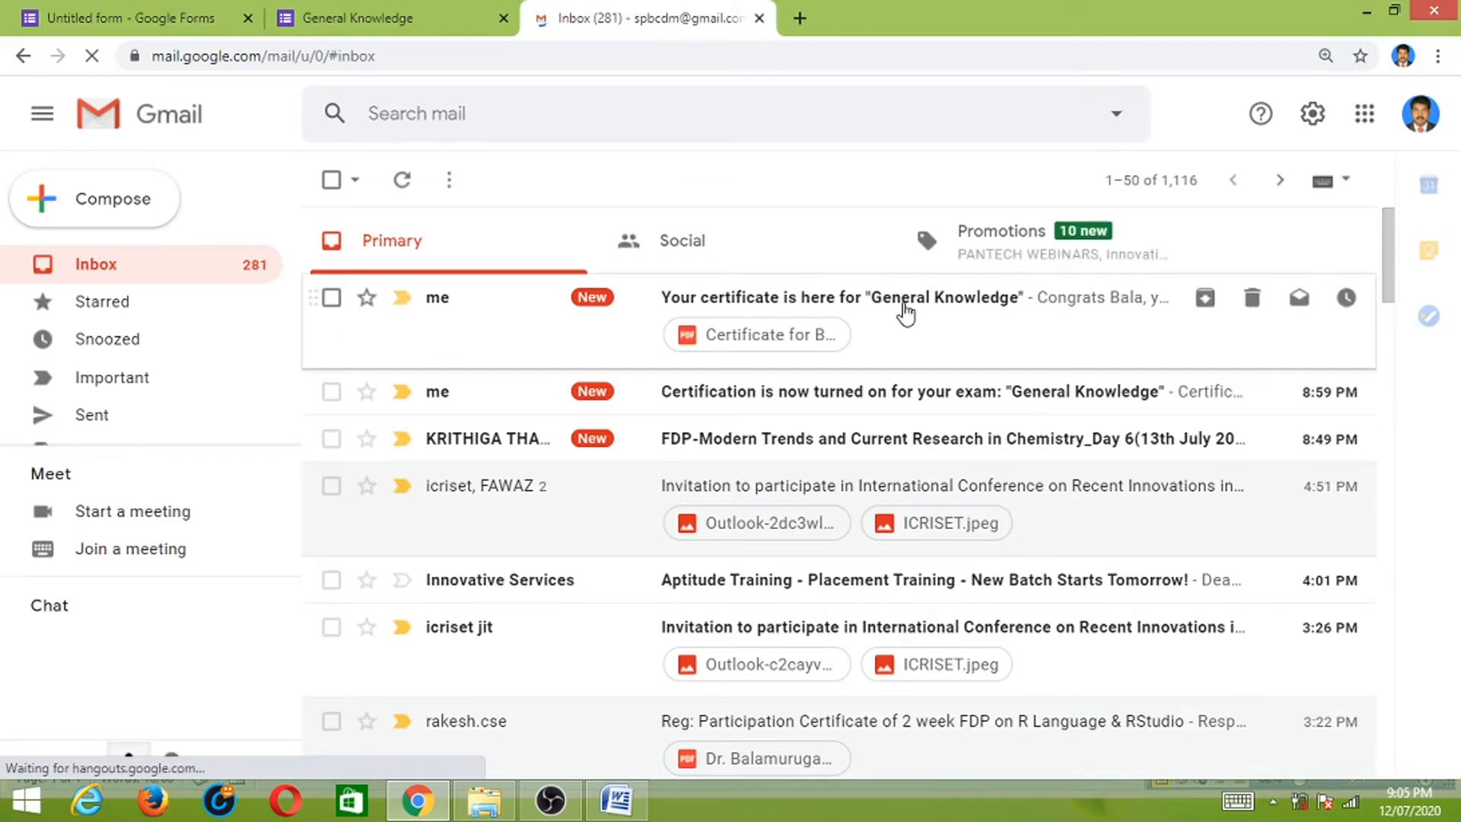
- Open the certificate email and view its PDF showing General Knowledge passed at 100%
{"action": "left_click", "coordinate": [912, 306]}
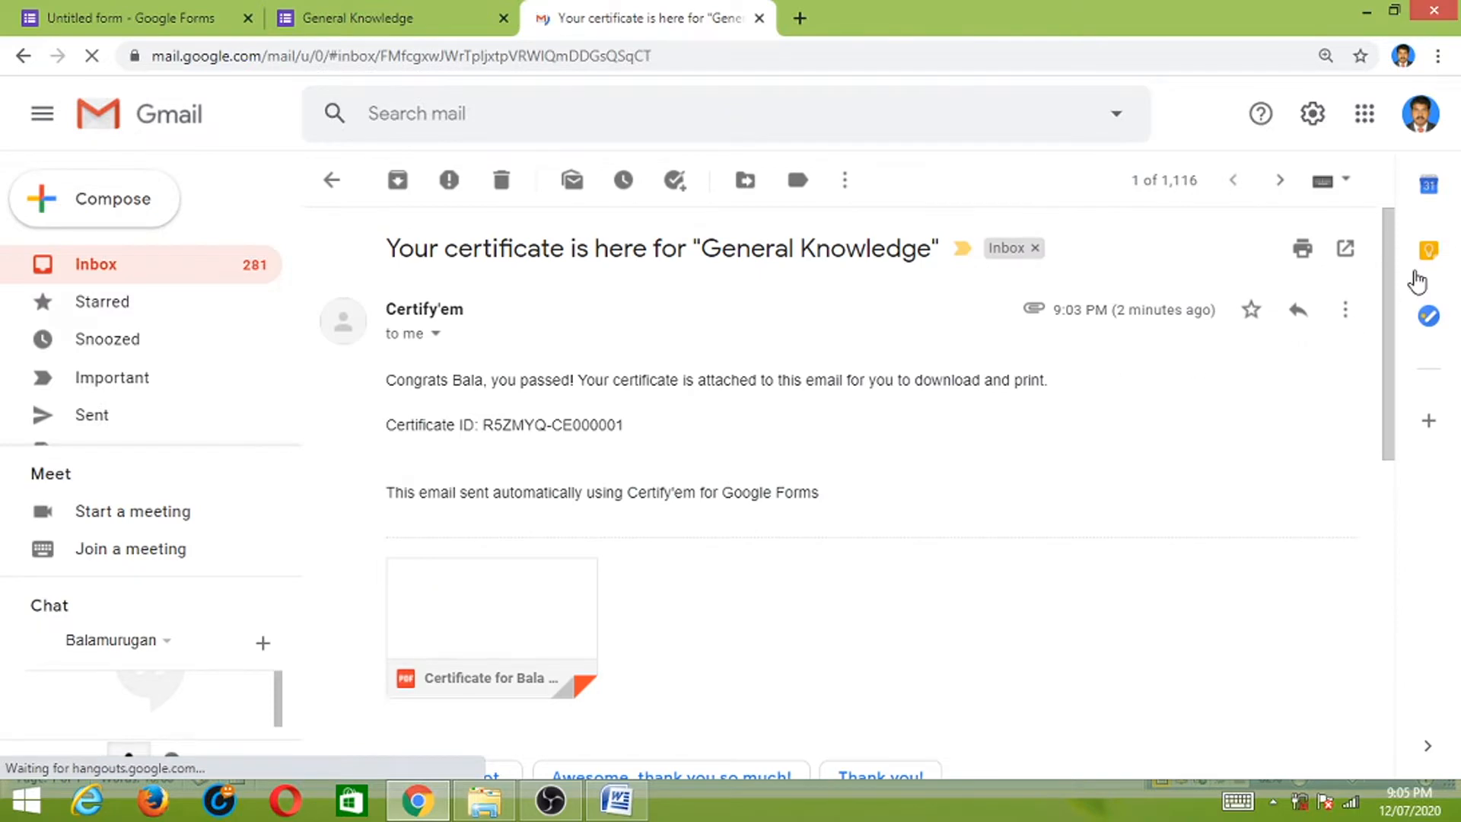
{"action": "scroll", "coordinate": [1375, 357], "scroll_direction": "down", "scroll_amount": 3}
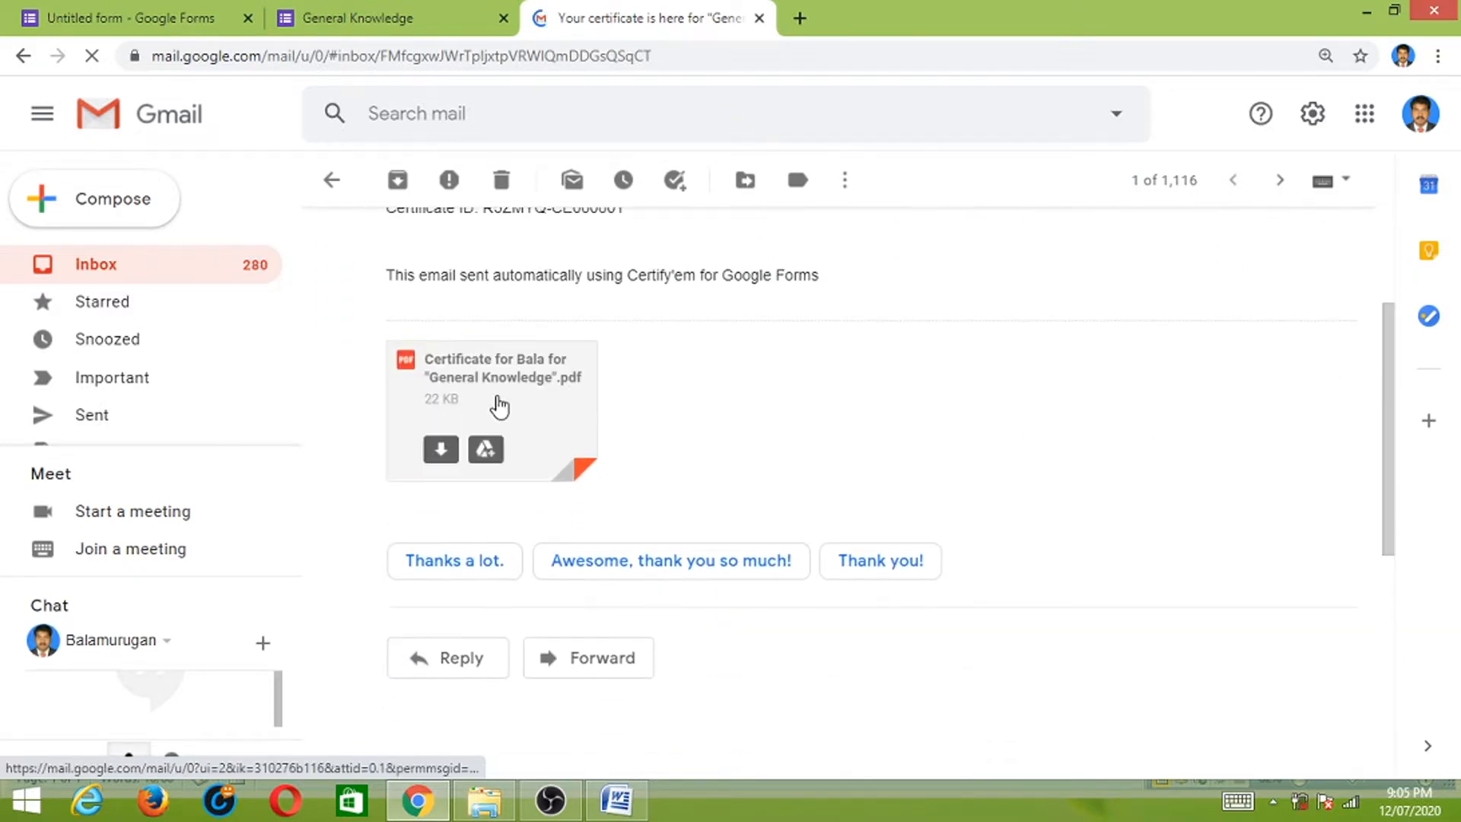
{"action": "left_click", "coordinate": [486, 376]}
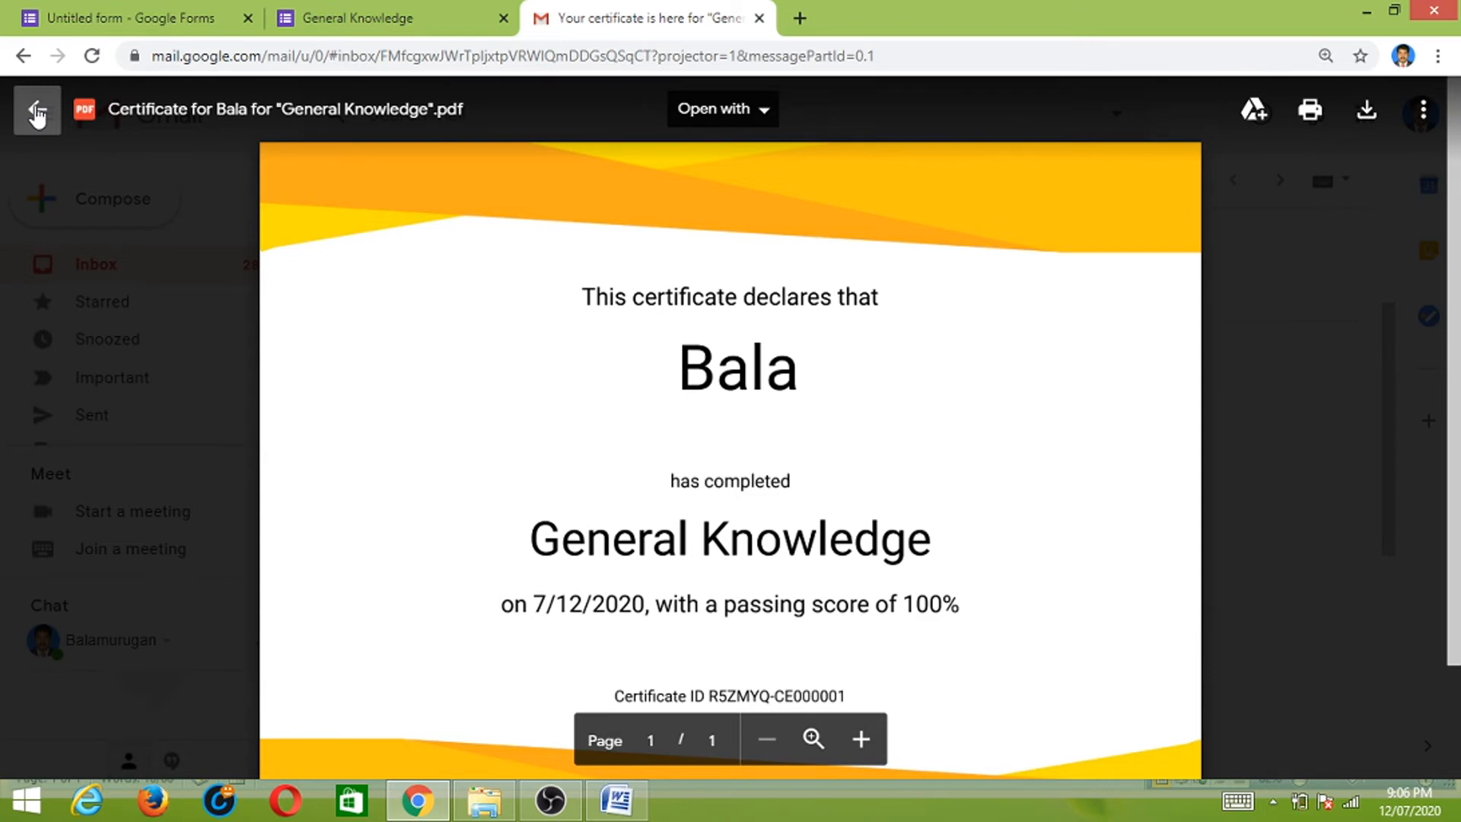
{"action": "left_click", "coordinate": [36, 114]}
- Return to the quiz editor, scroll to Section 2 and dismiss the Norton notification
{"action": "left_click", "coordinate": [108, 21]}
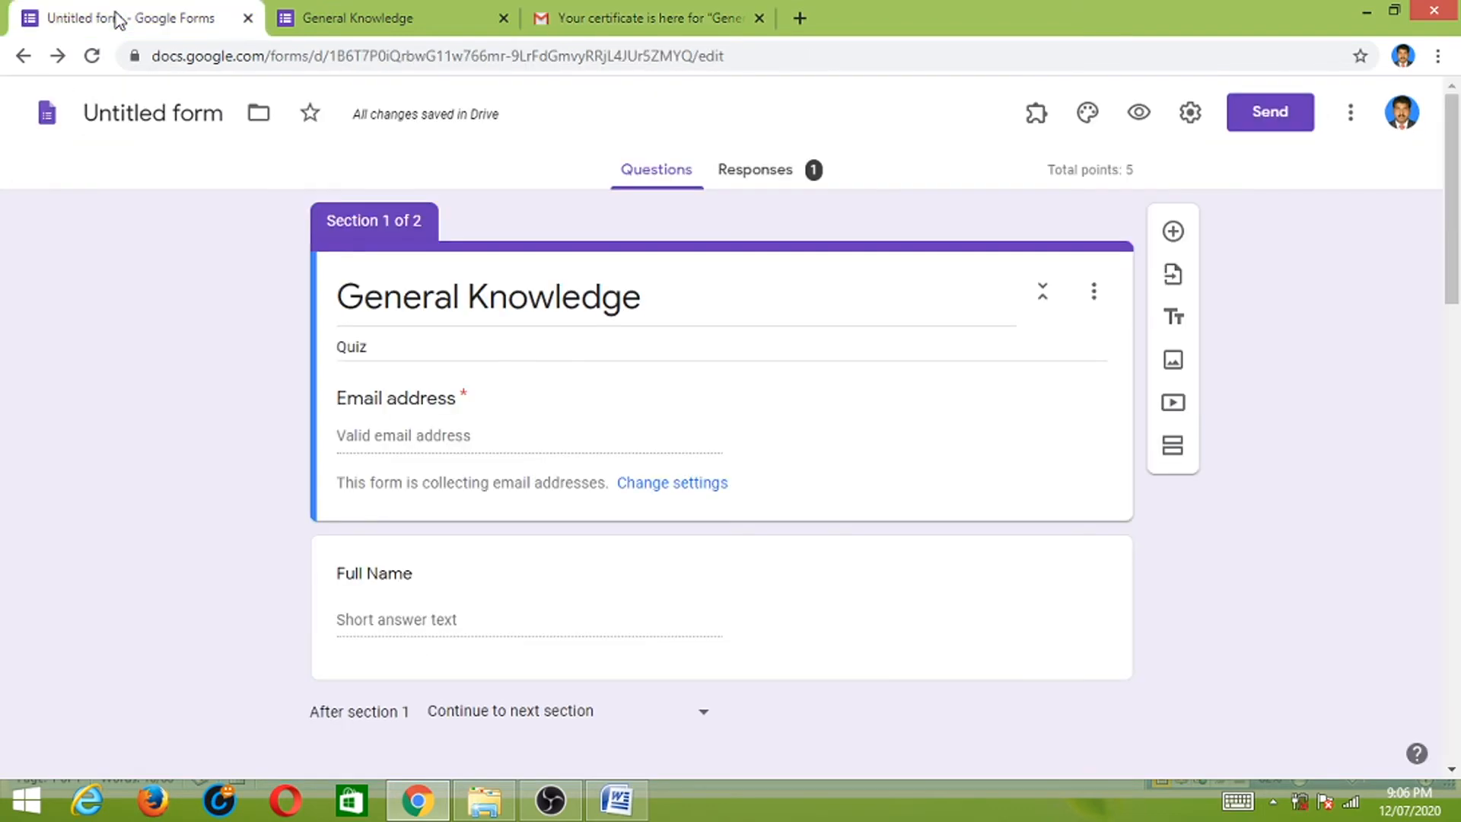
{"action": "mouse_move", "coordinate": [1454, 233]}
{"action": "left_mouse_down"}
{"action": "mouse_move", "coordinate": [1446, 282]}
{"action": "mouse_move", "coordinate": [1443, 259]}
{"action": "left_mouse_up"}
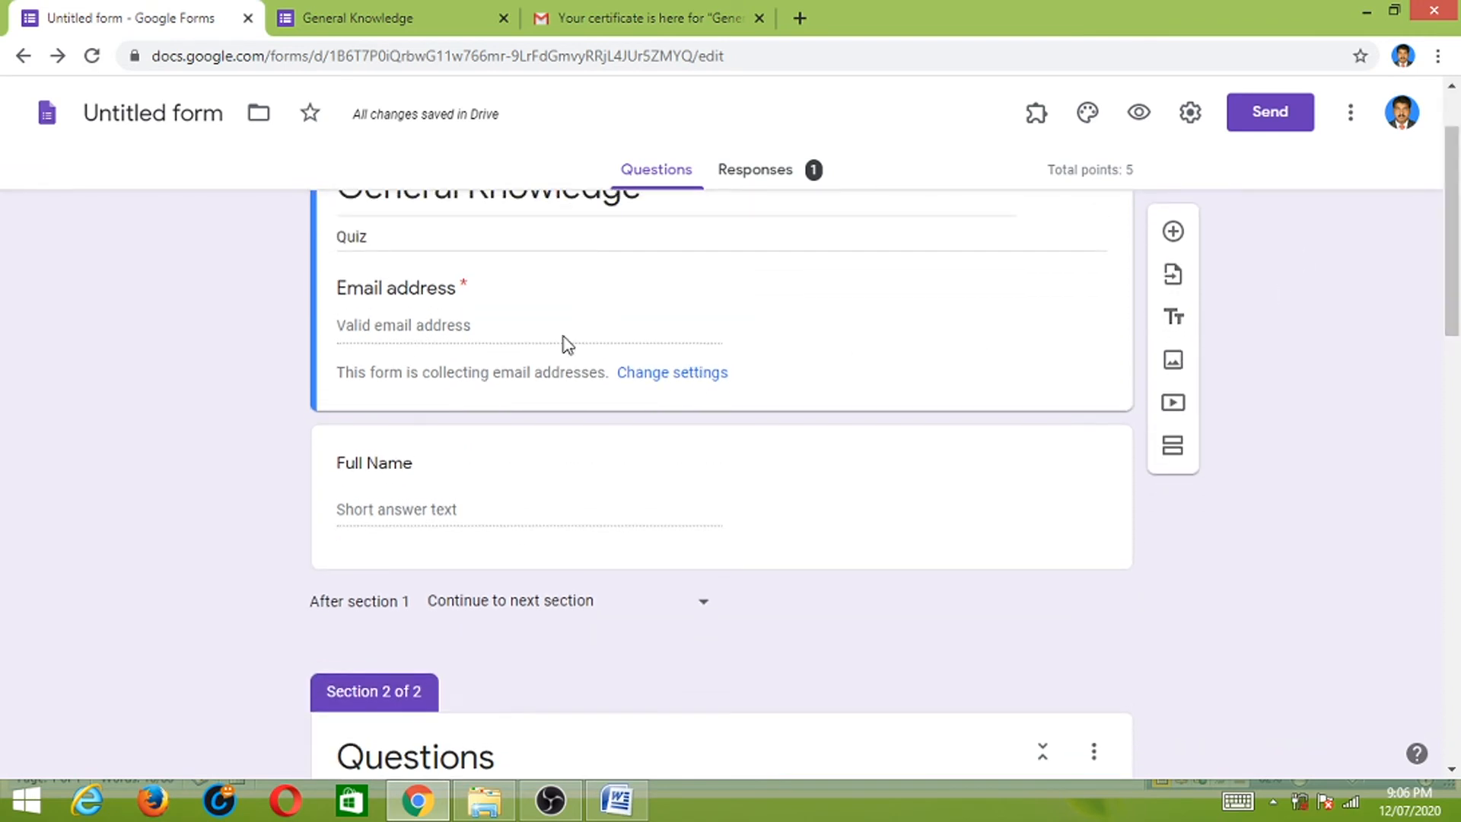
{"action": "left_click", "coordinate": [506, 529]}
{"action": "left_click", "coordinate": [540, 324]}
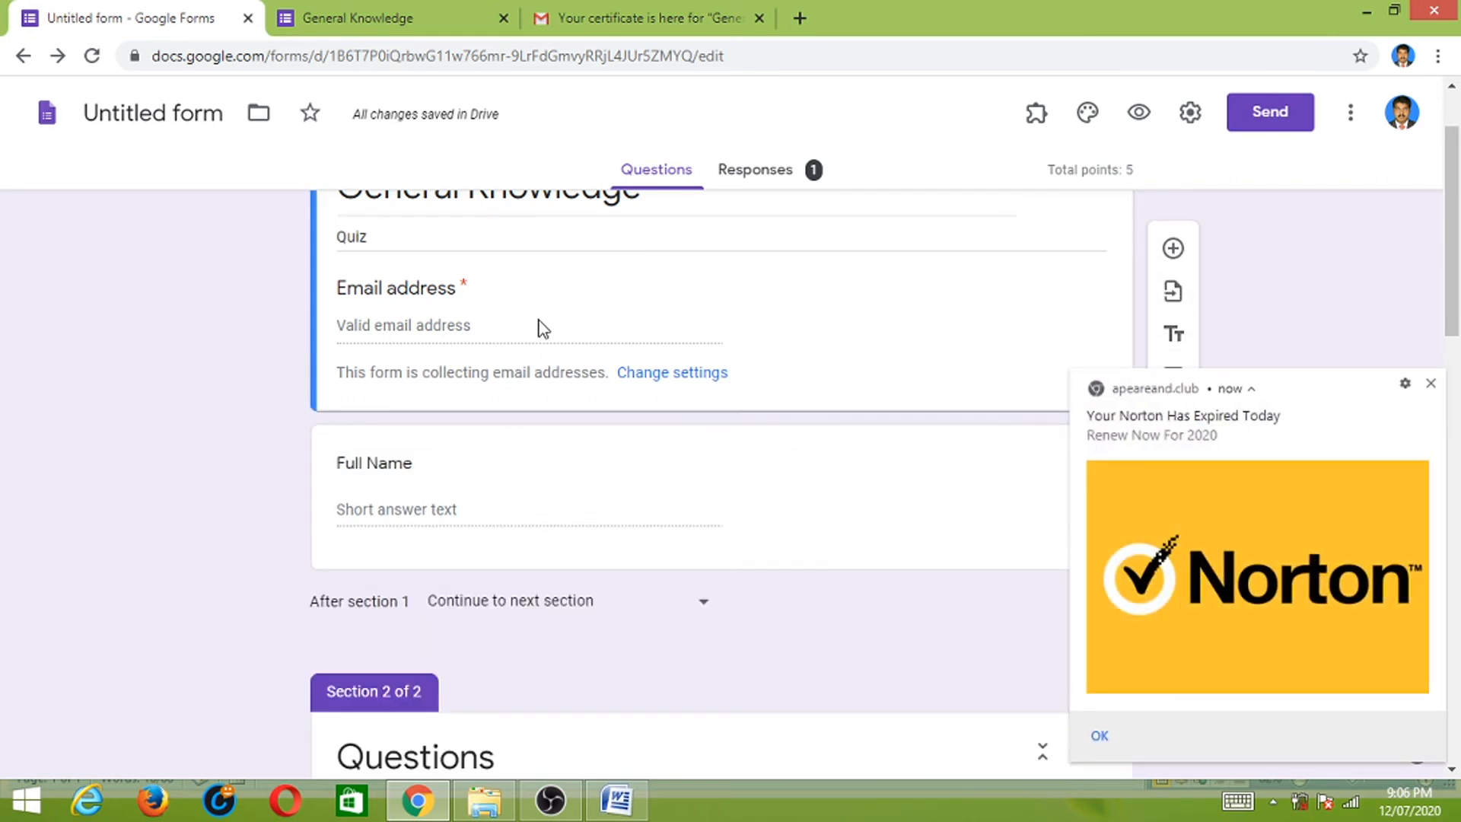
{"action": "left_click", "coordinate": [1431, 382]}
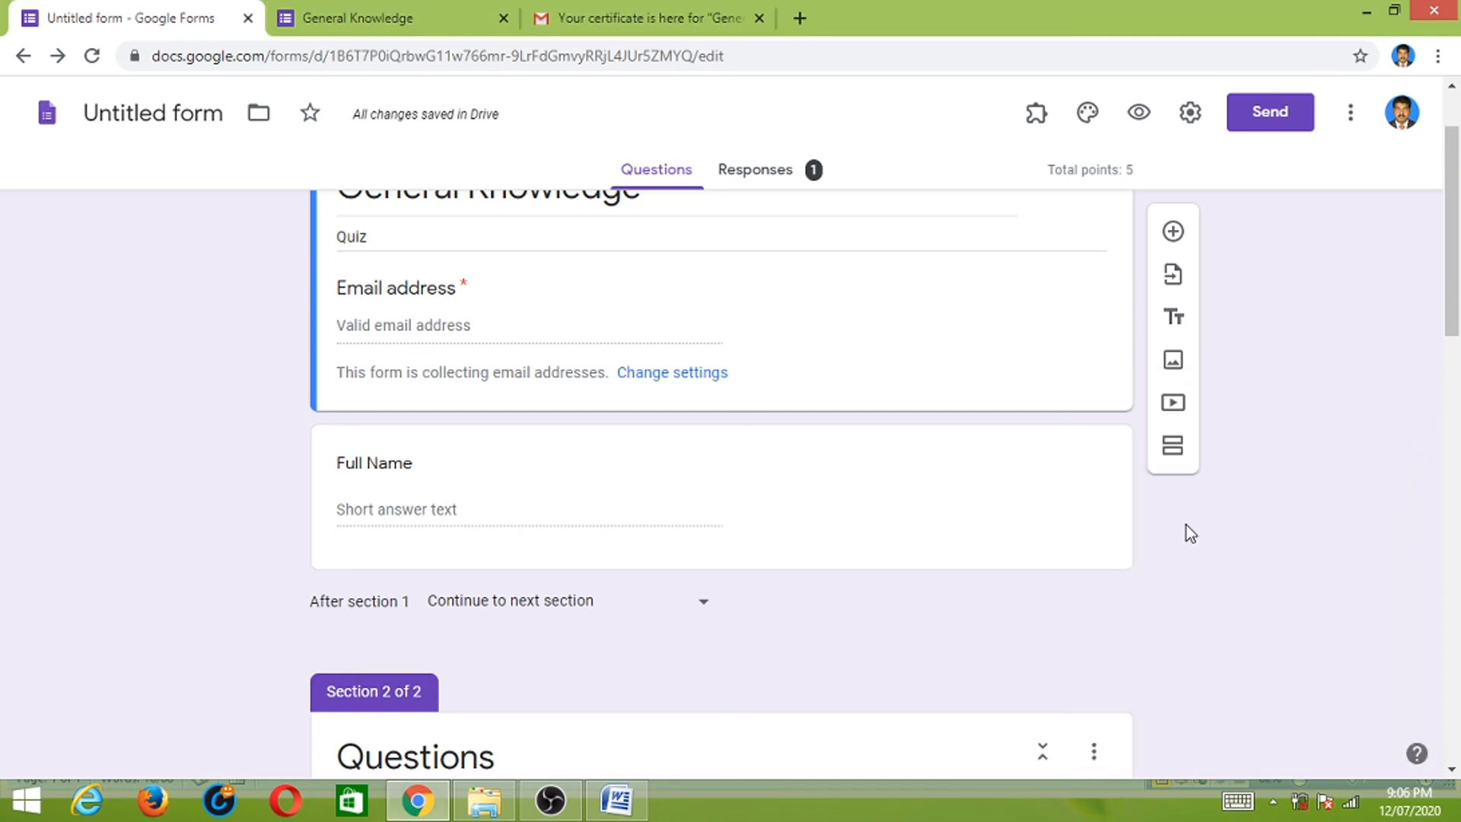